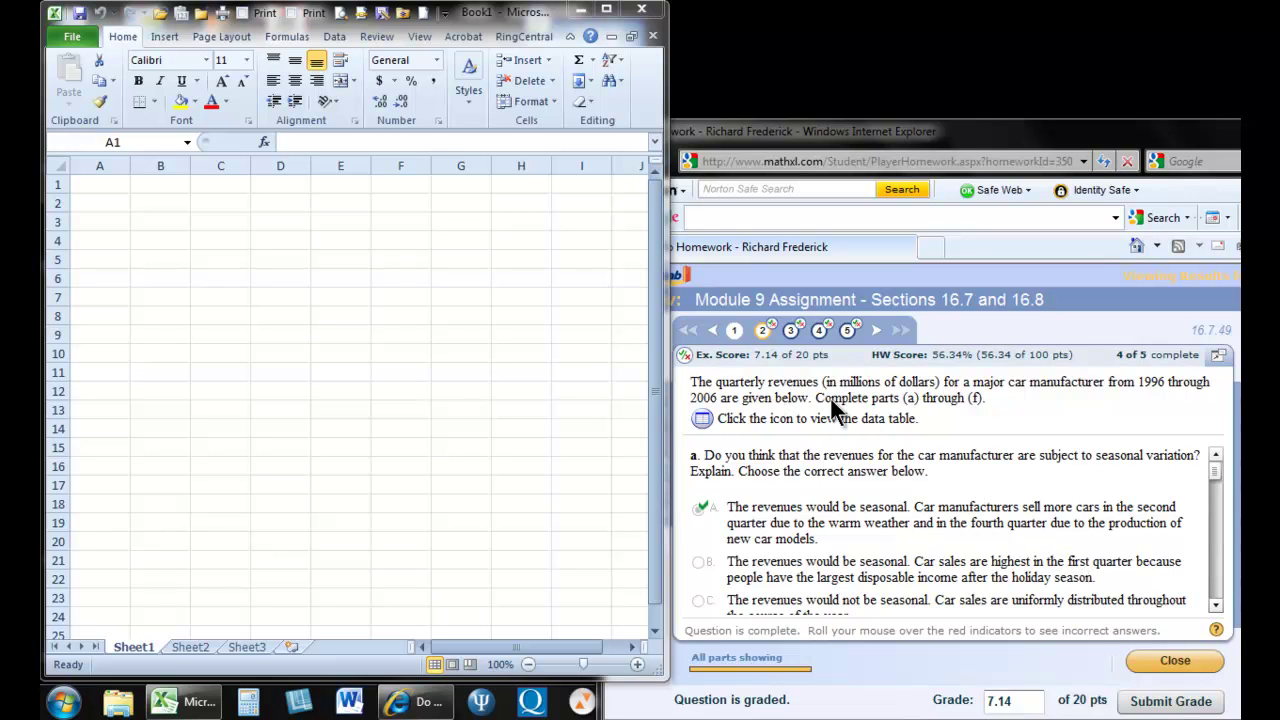
# - Copy the quarterly revenue data table from the homework question and paste it into the blank workbook starting at cell A1
pyautogui.click(703, 418)
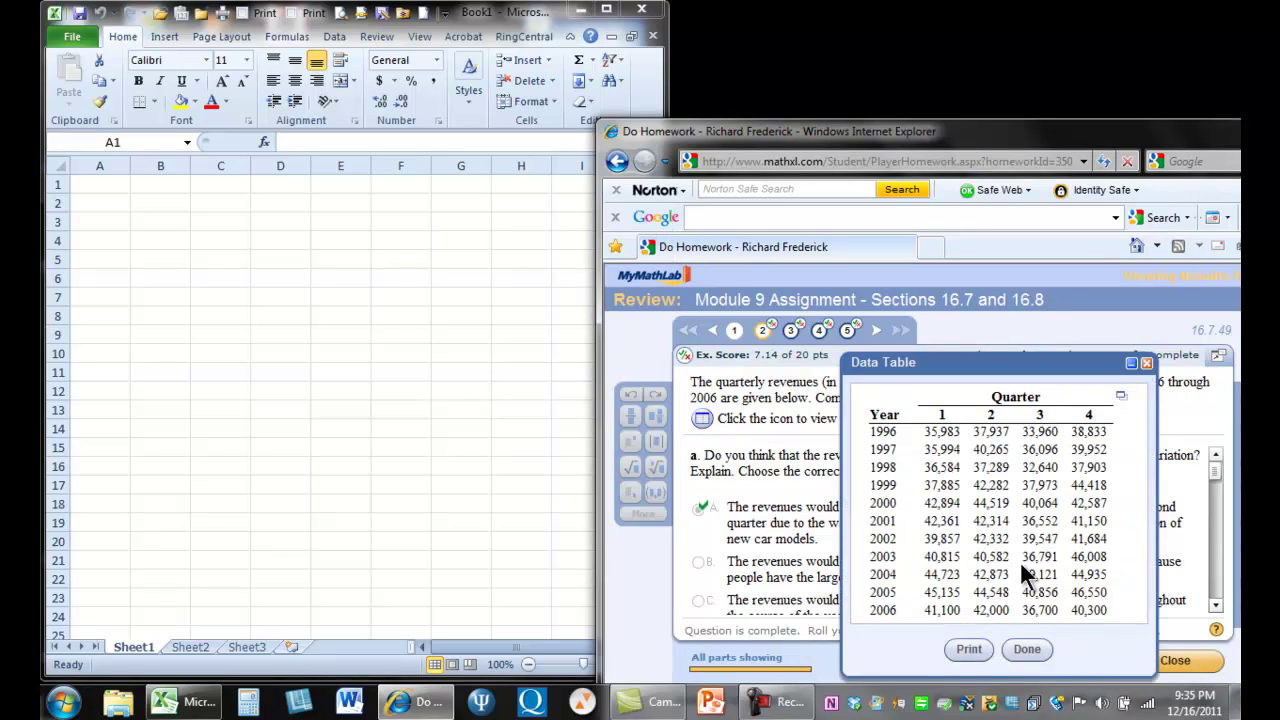
pyautogui.click(1121, 396)
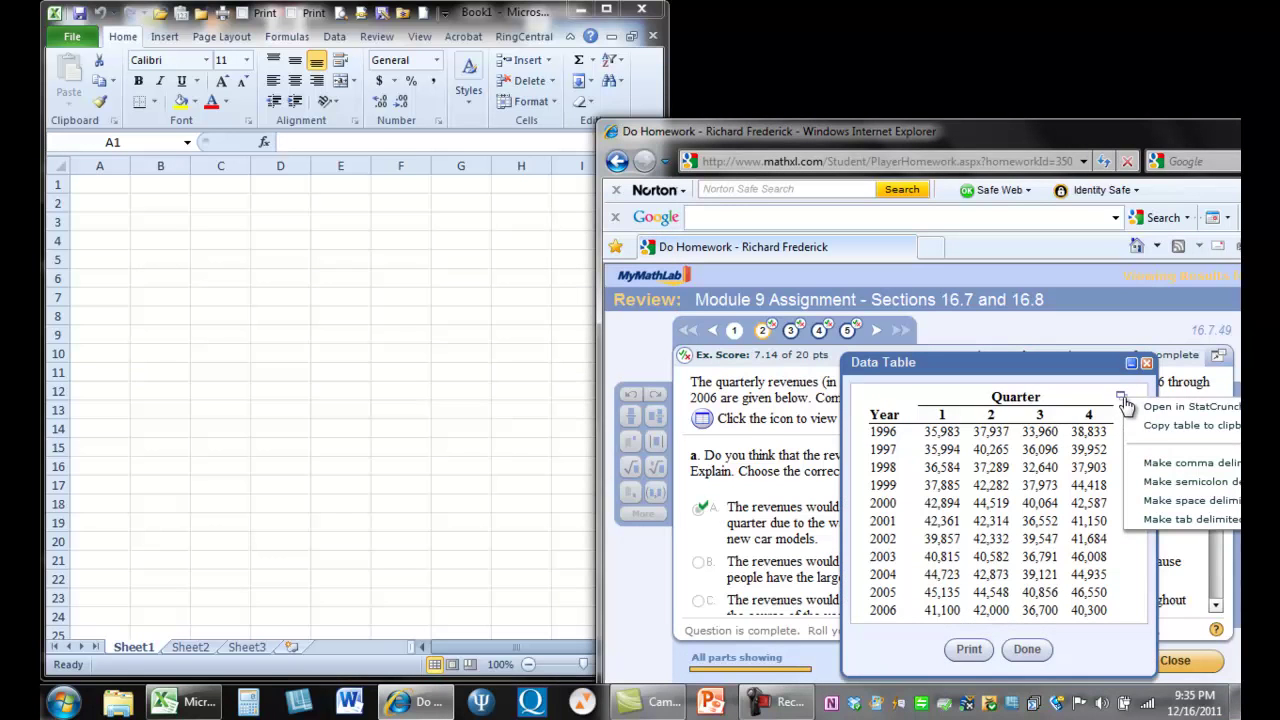
pyautogui.click(1153, 427)
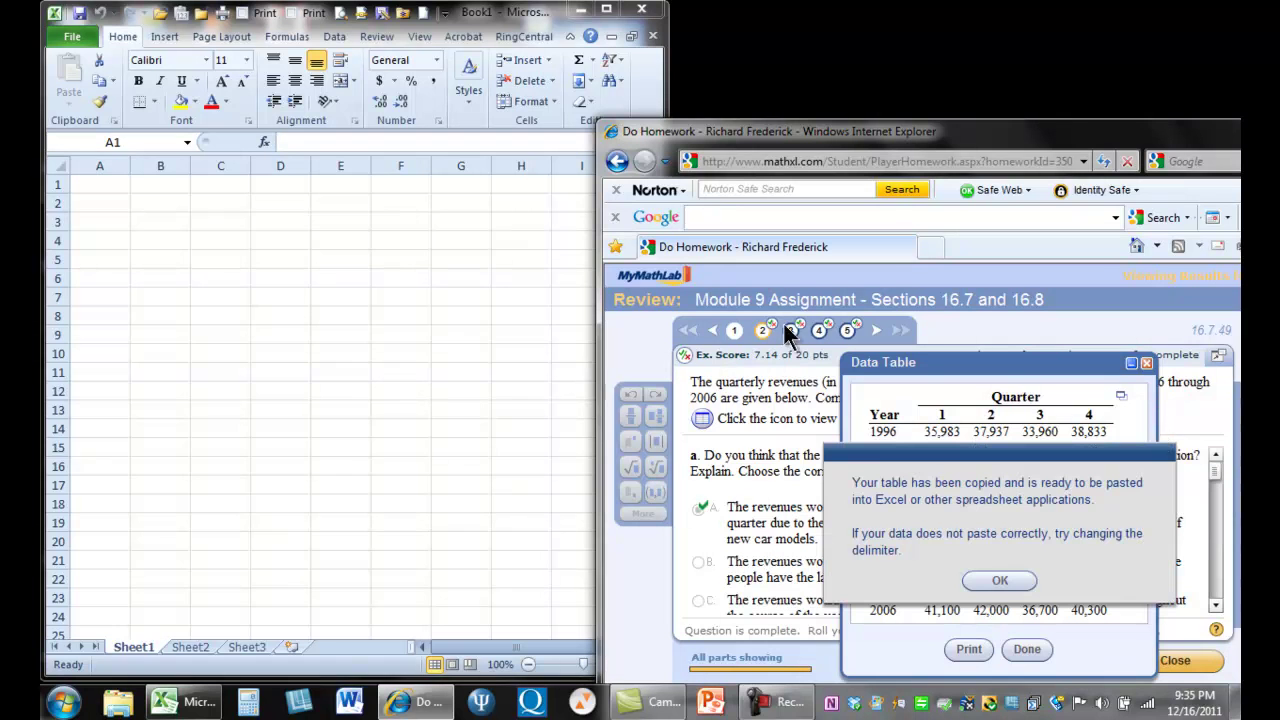
pyautogui.click(997, 583)
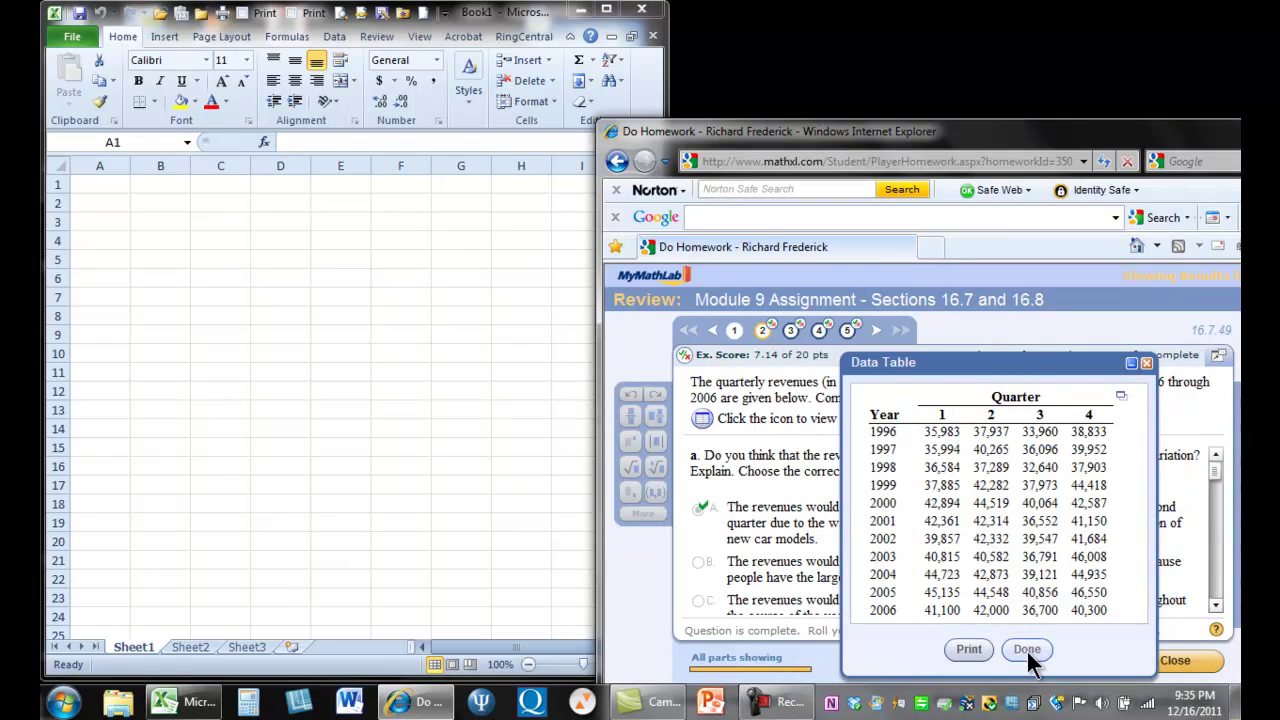
pyautogui.click(1027, 651)
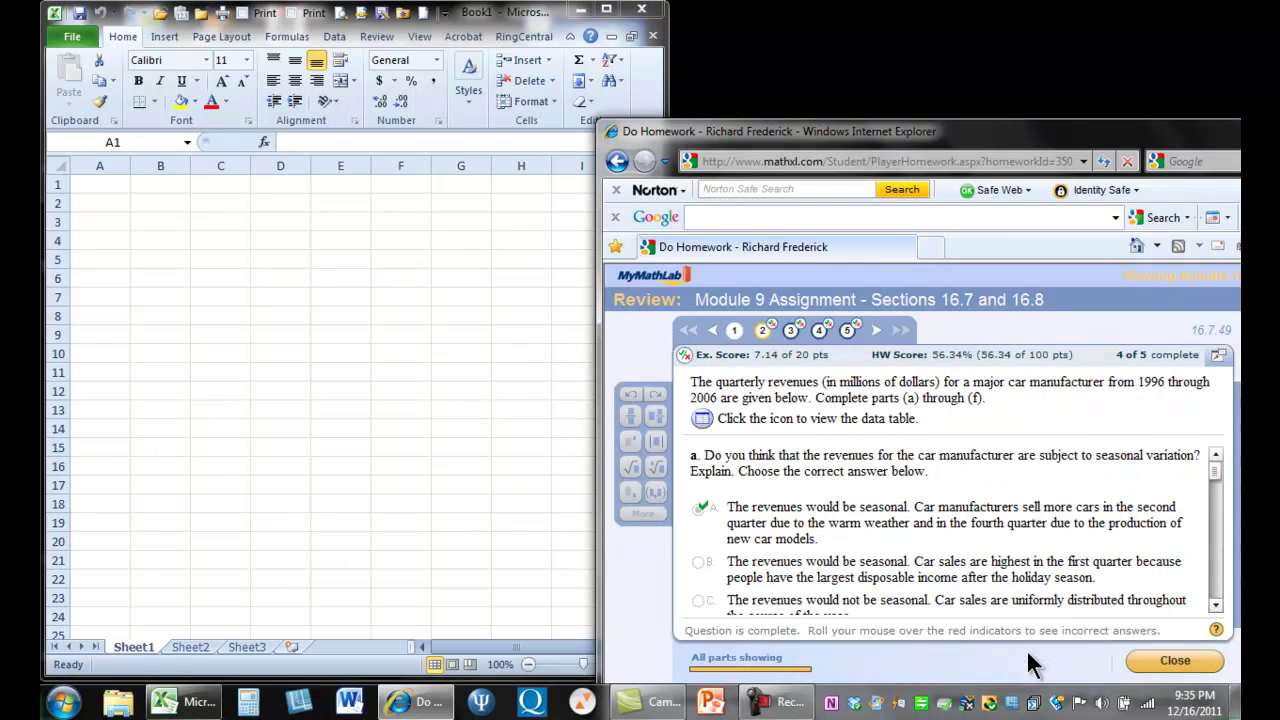
pyautogui.click(106, 182)
pyautogui.hotkey('ctrl', 'v')
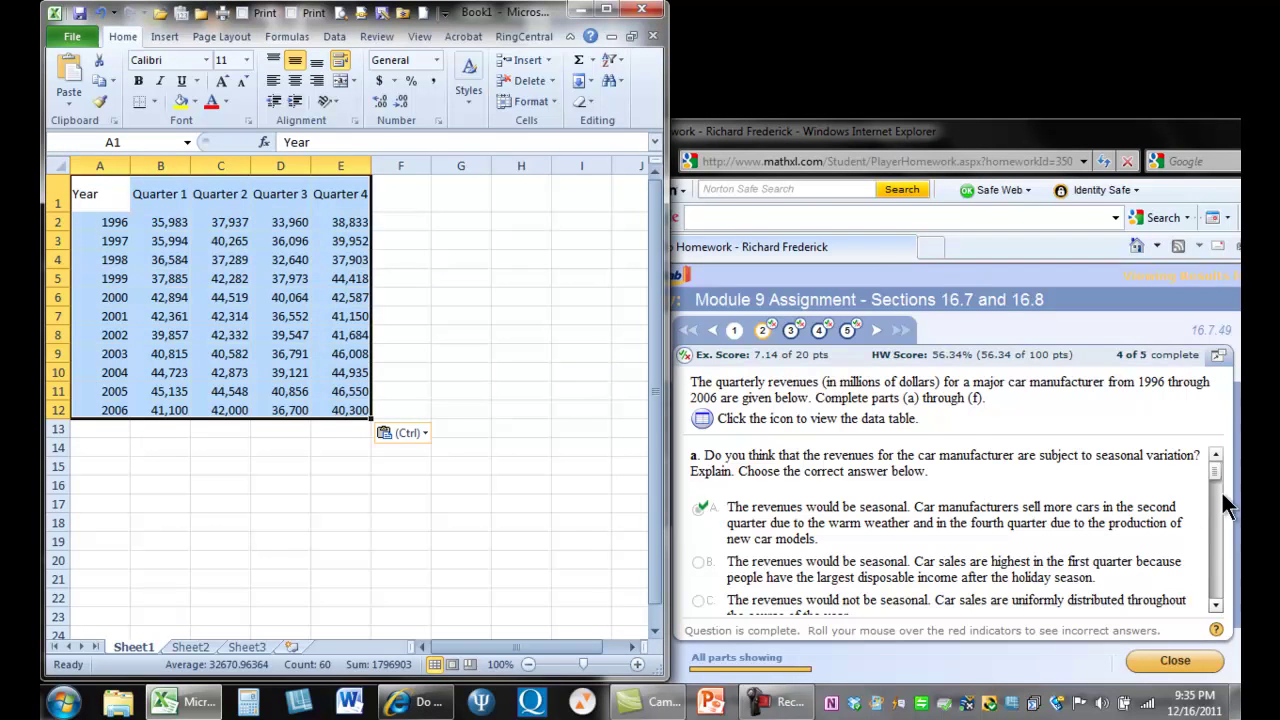
# - Try to open the recently used WalMart workbook stored in the temporary Temp1_Excel_Data_Files.zip folder
pyautogui.moveTo(1215, 465); pyautogui.dragTo(1205, 520)
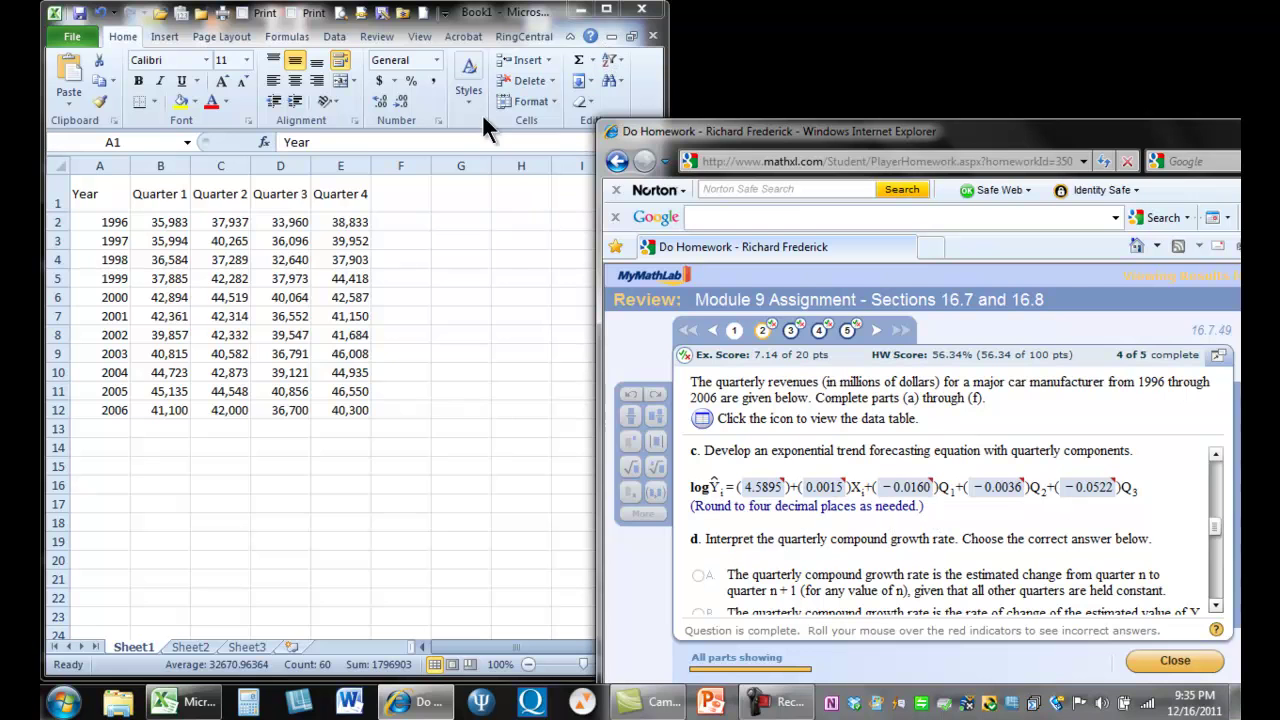
pyautogui.click(405, 20)
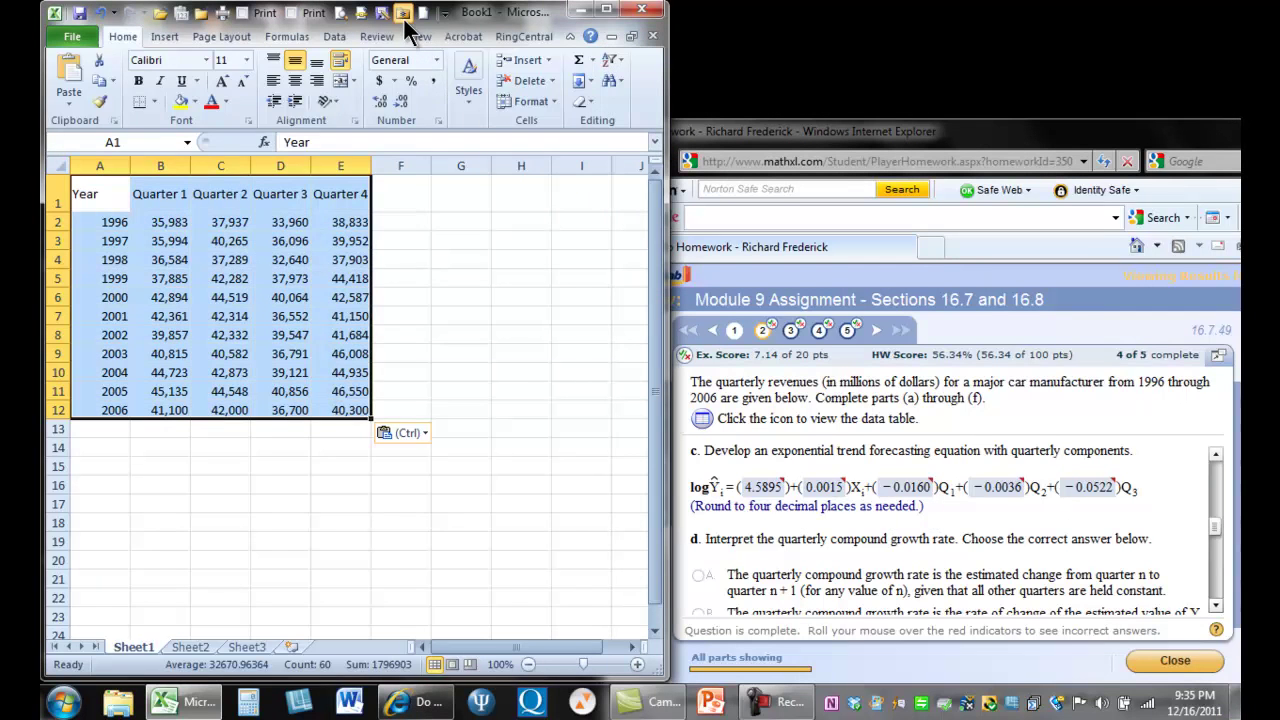
pyautogui.click(405, 20)
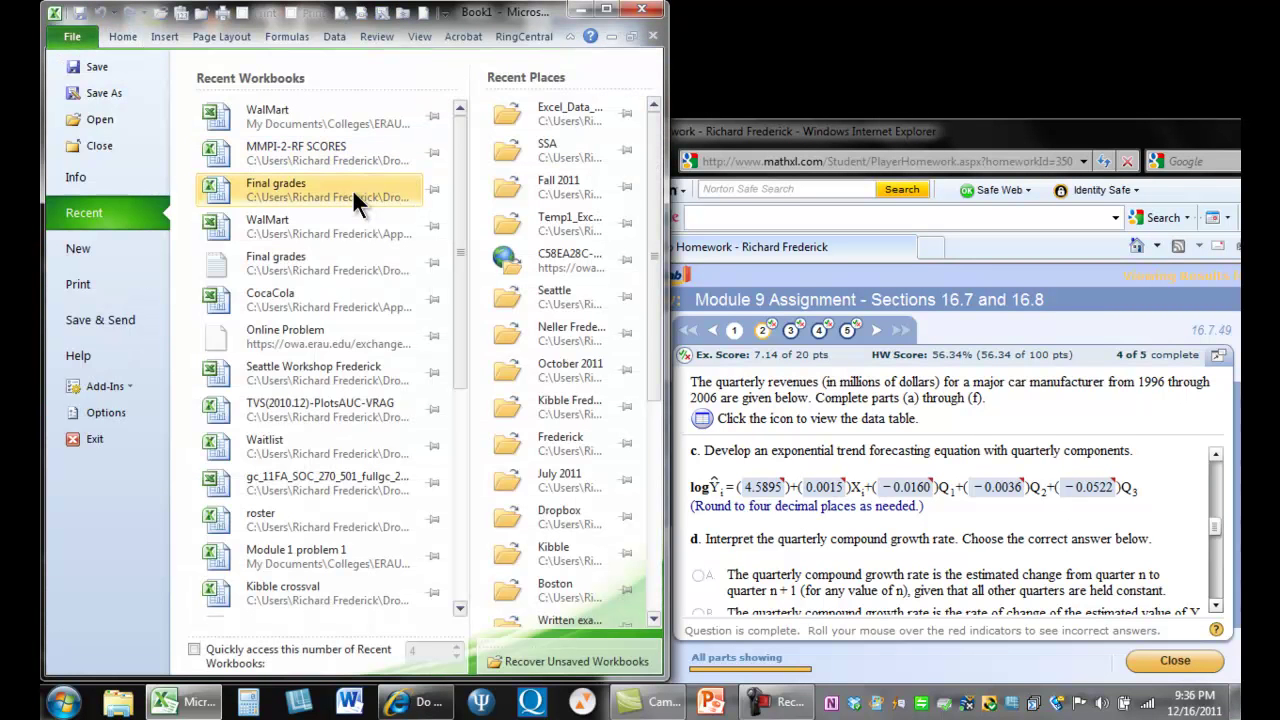
pyautogui.click(333, 230)
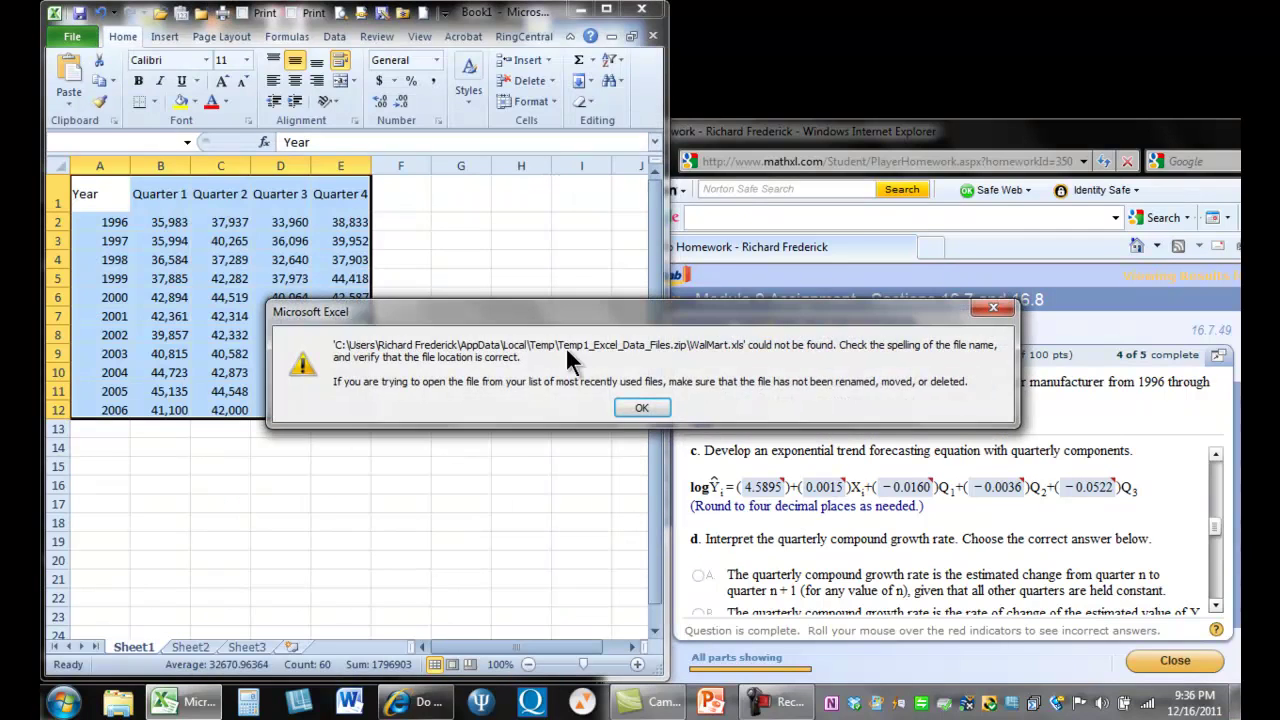
pyautogui.click(643, 408)
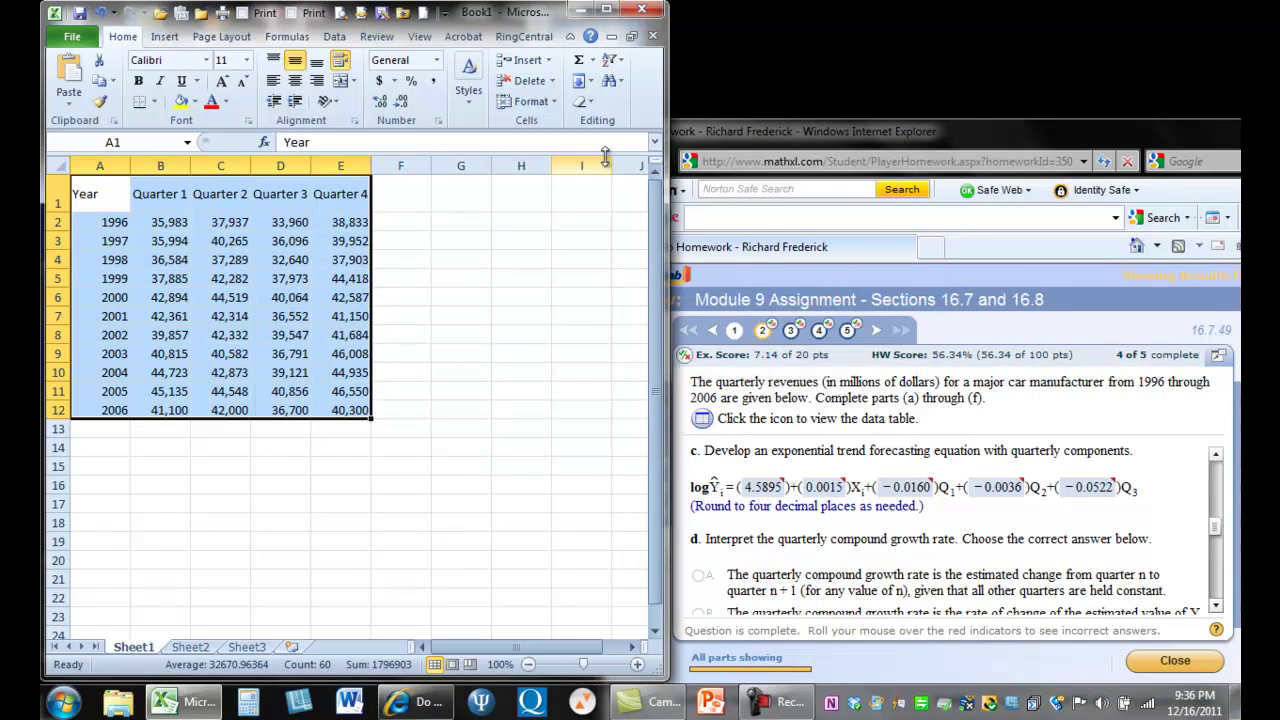
pyautogui.click(606, 11)
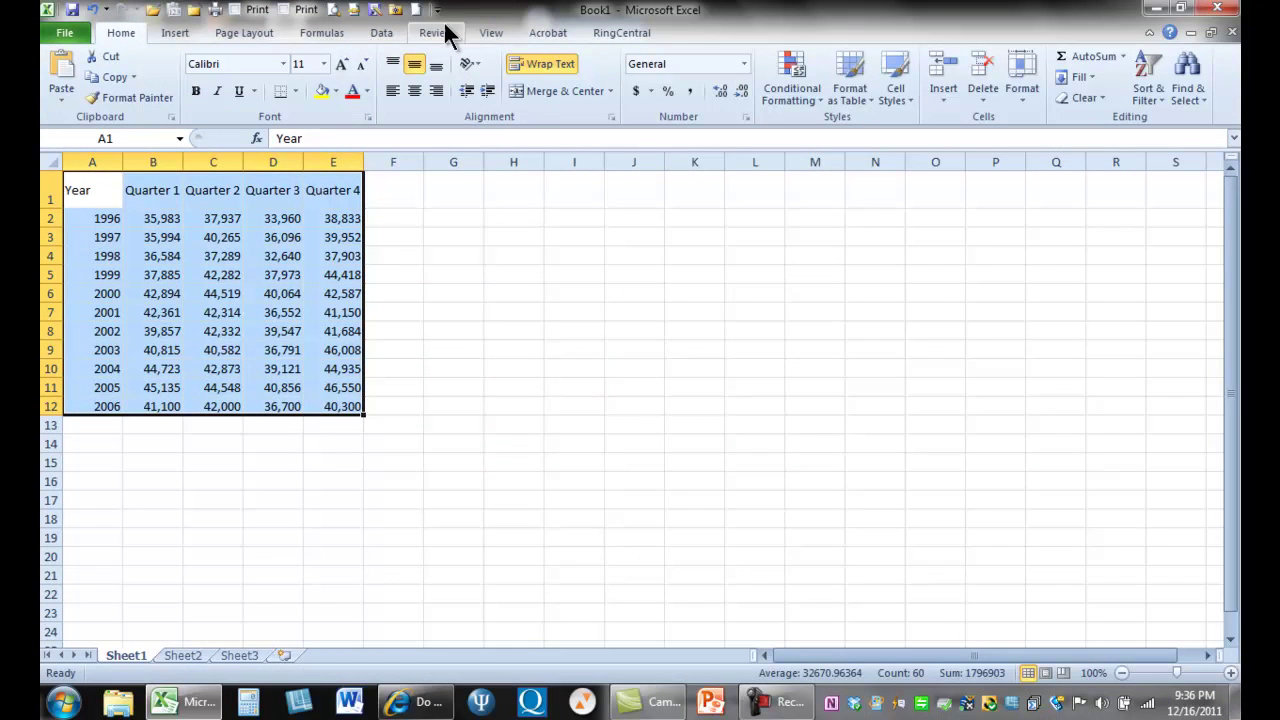
pyautogui.click(403, 15)
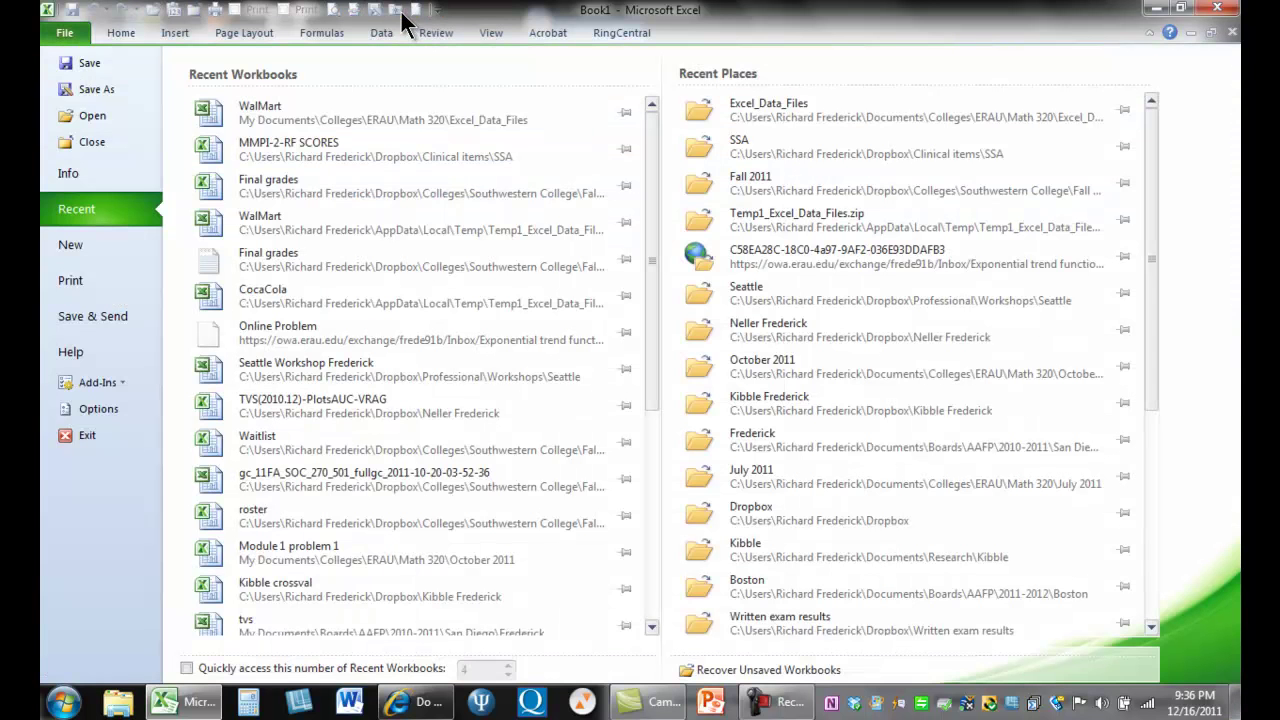
pyautogui.click(361, 221)
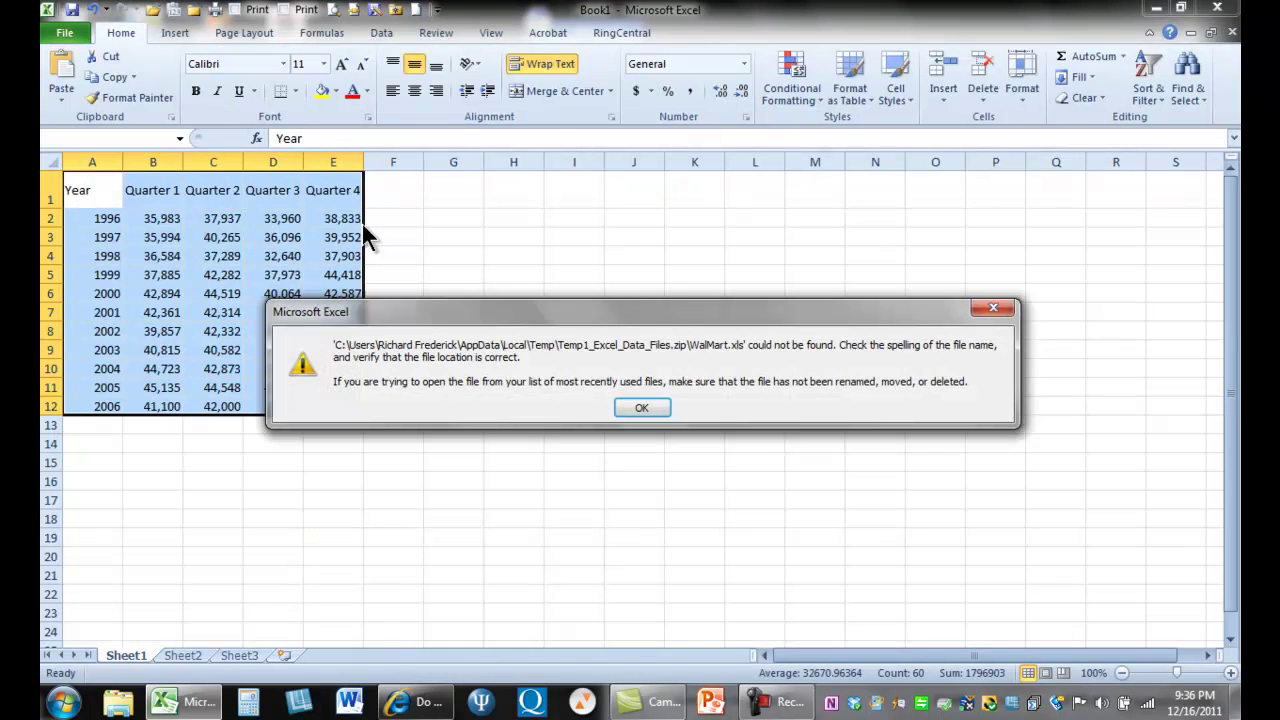
pyautogui.click(637, 410)
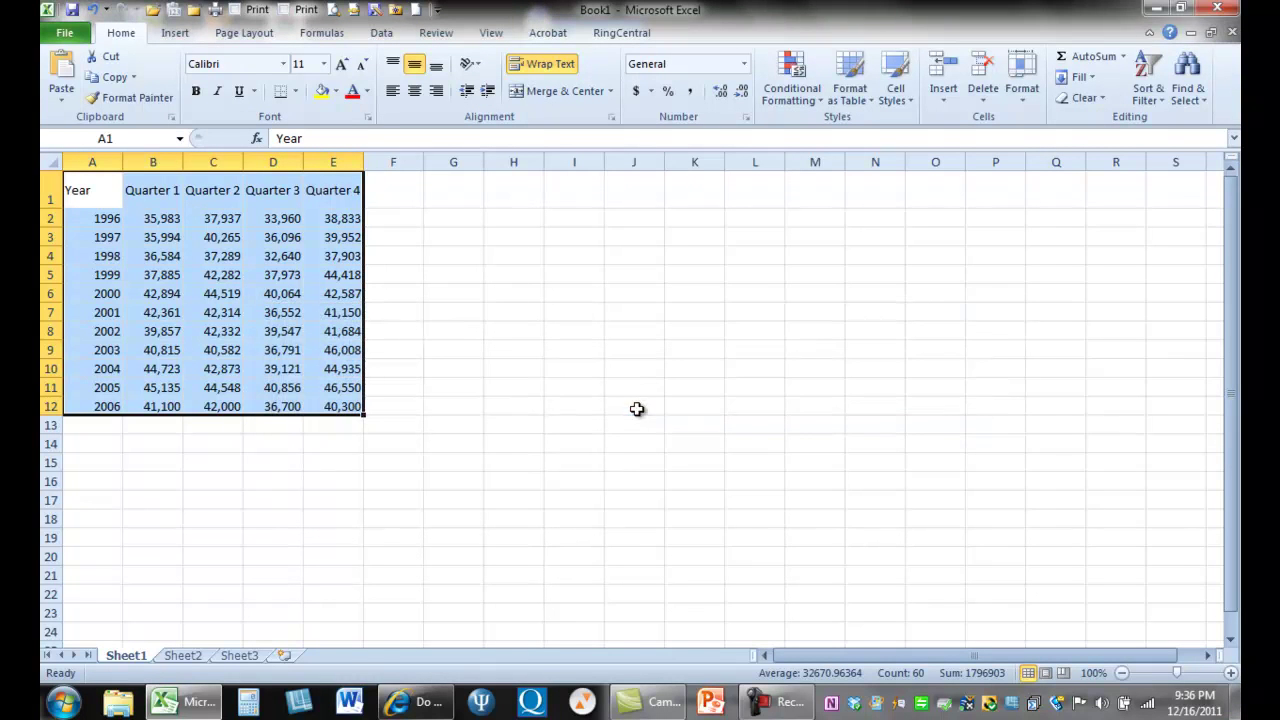
# - Open the WalMart workbook from the Colleges > ERAU > Math 320 > Excel_Data_Files folder
pyautogui.click(151, 9)
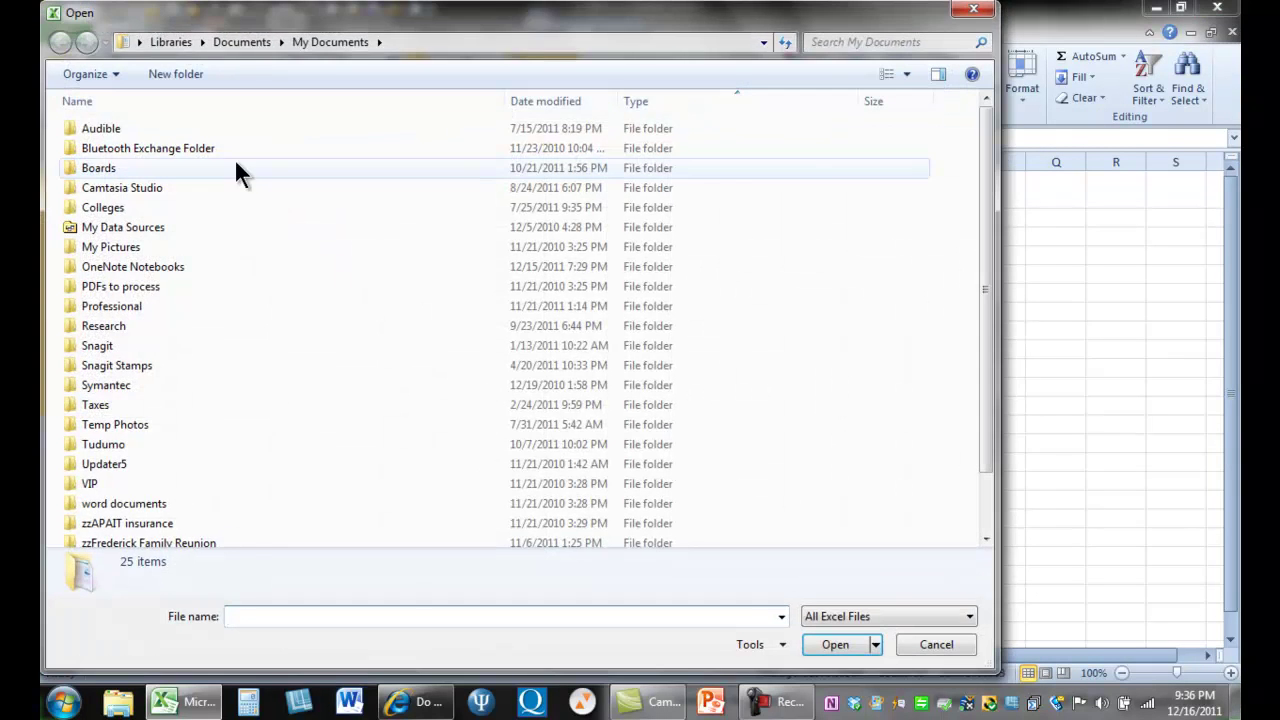
pyautogui.doubleClick(124, 208)
pyautogui.doubleClick(104, 187)
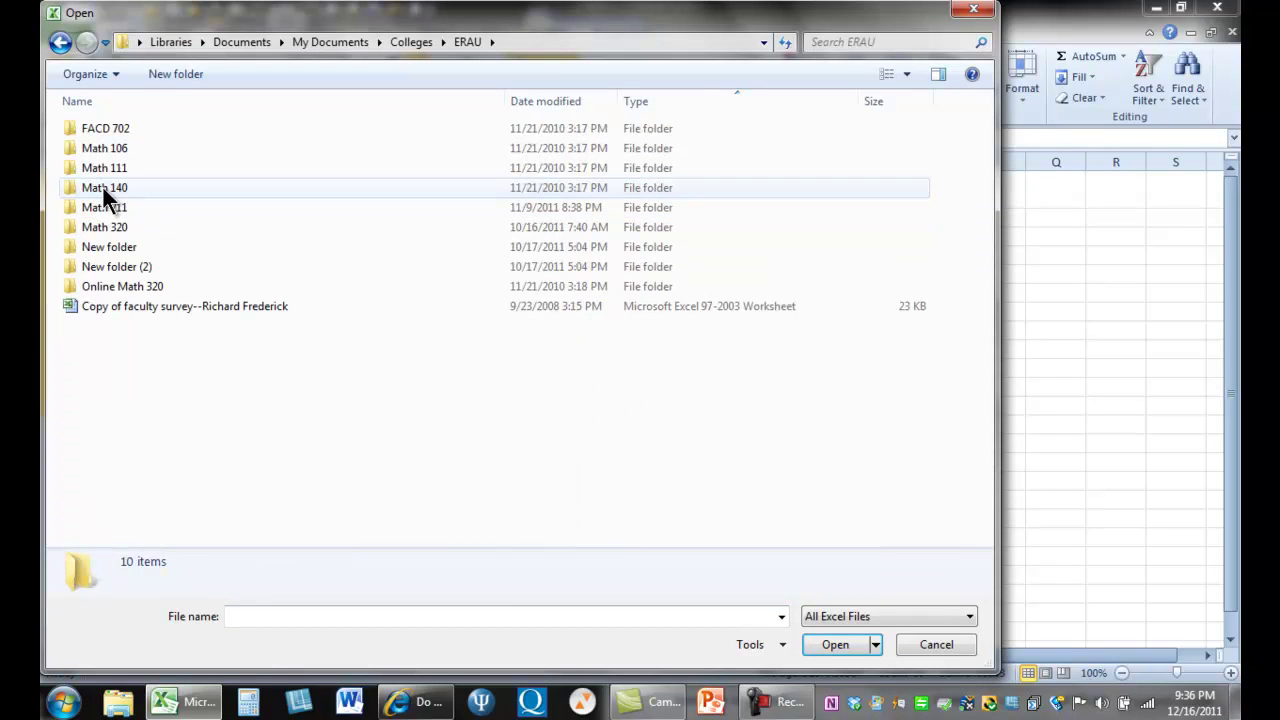
pyautogui.doubleClick(105, 222)
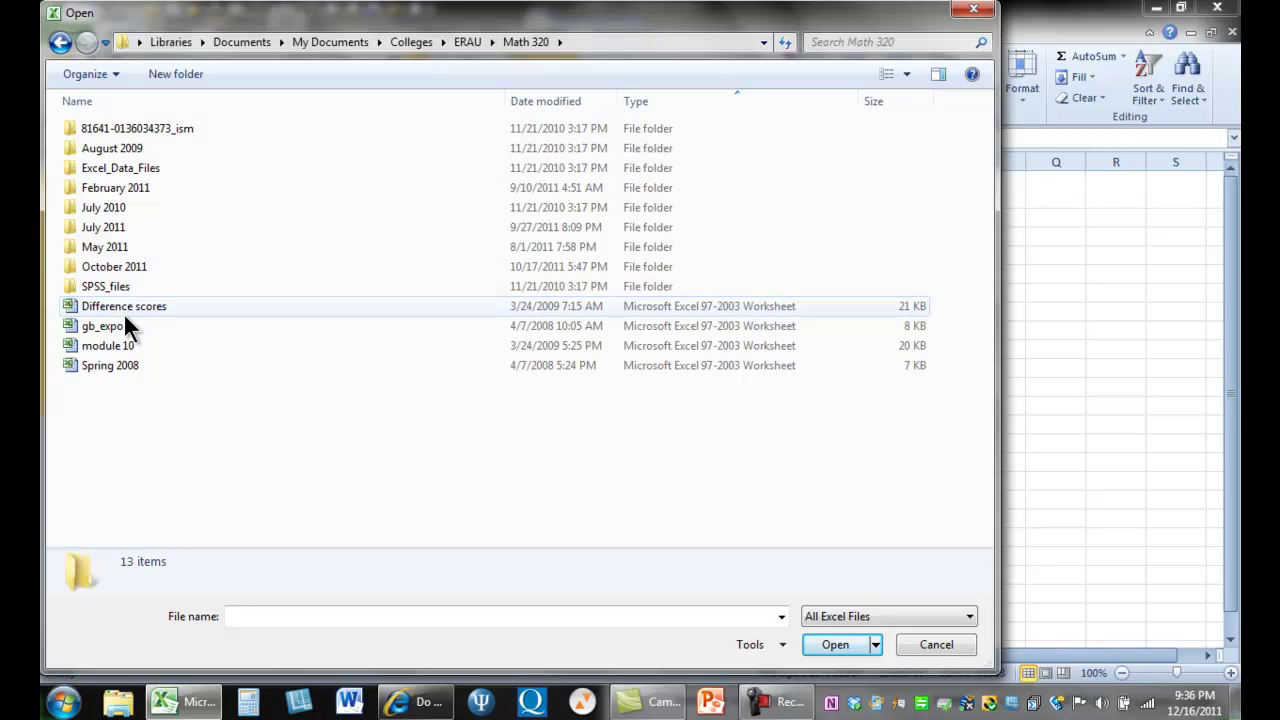
pyautogui.click(145, 169)
pyautogui.doubleClick(145, 169)
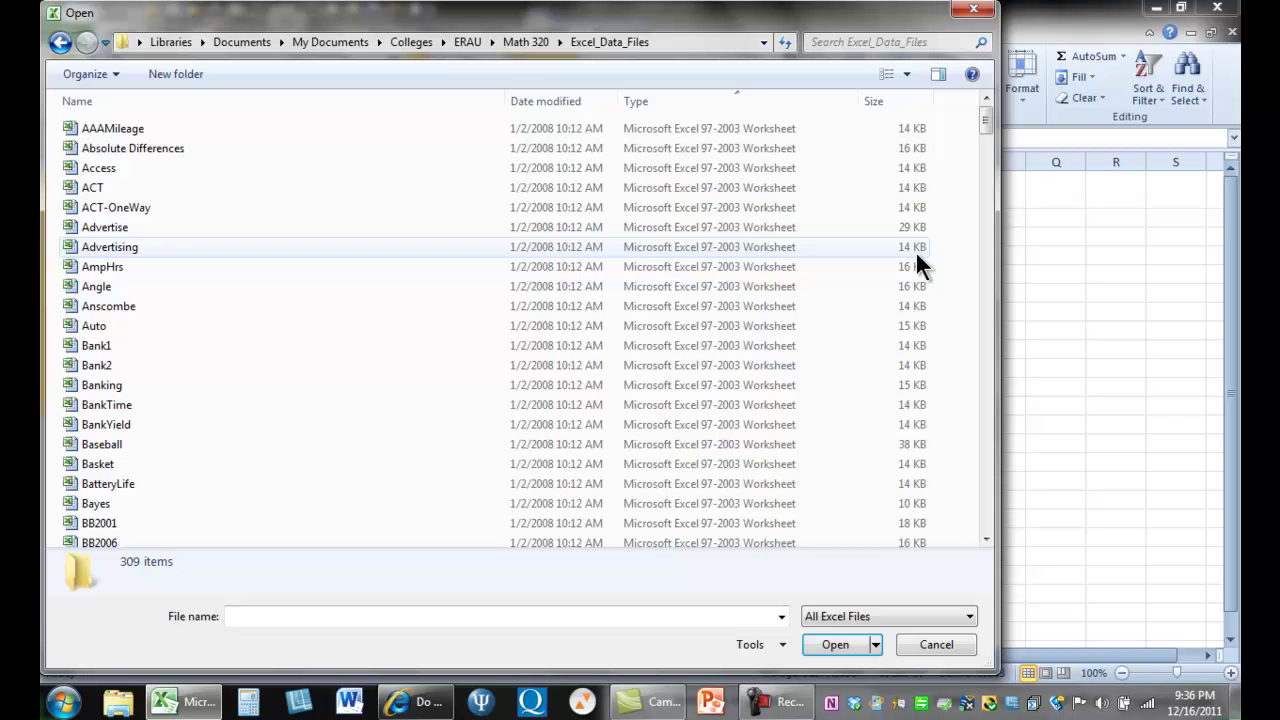
pyautogui.moveTo(987, 129); pyautogui.dragTo(1009, 512)
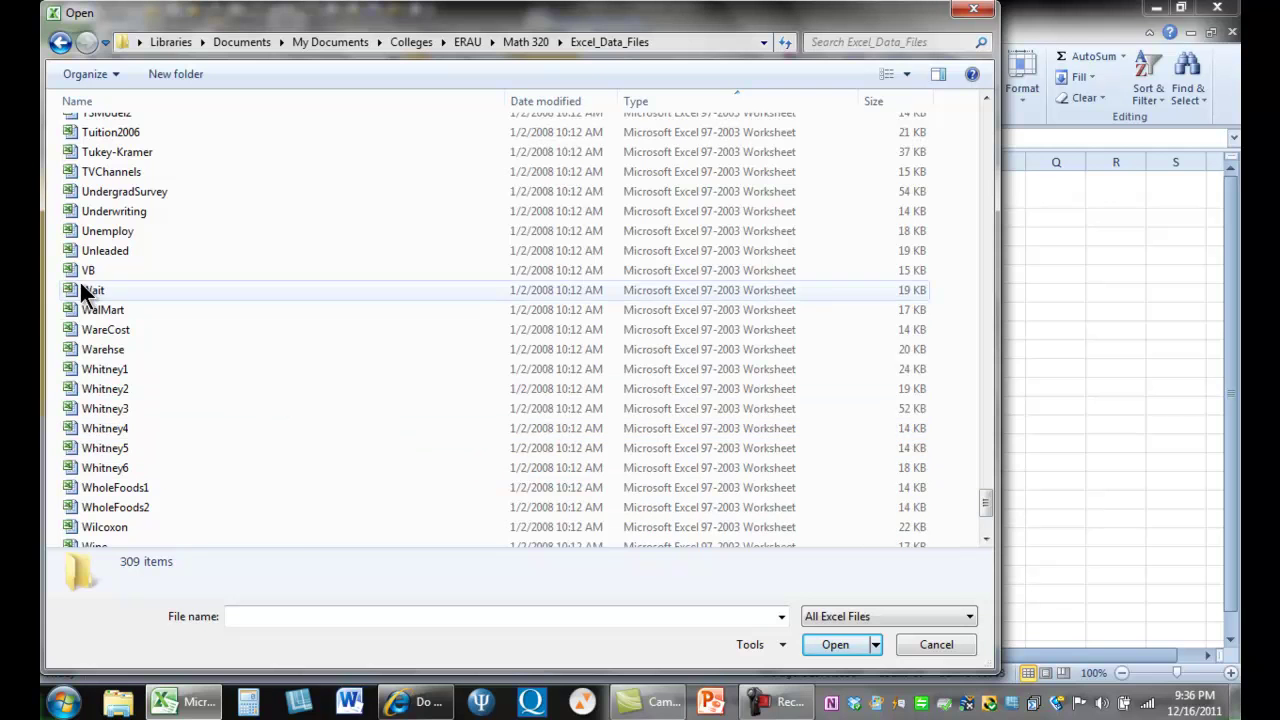
pyautogui.doubleClick(90, 311)
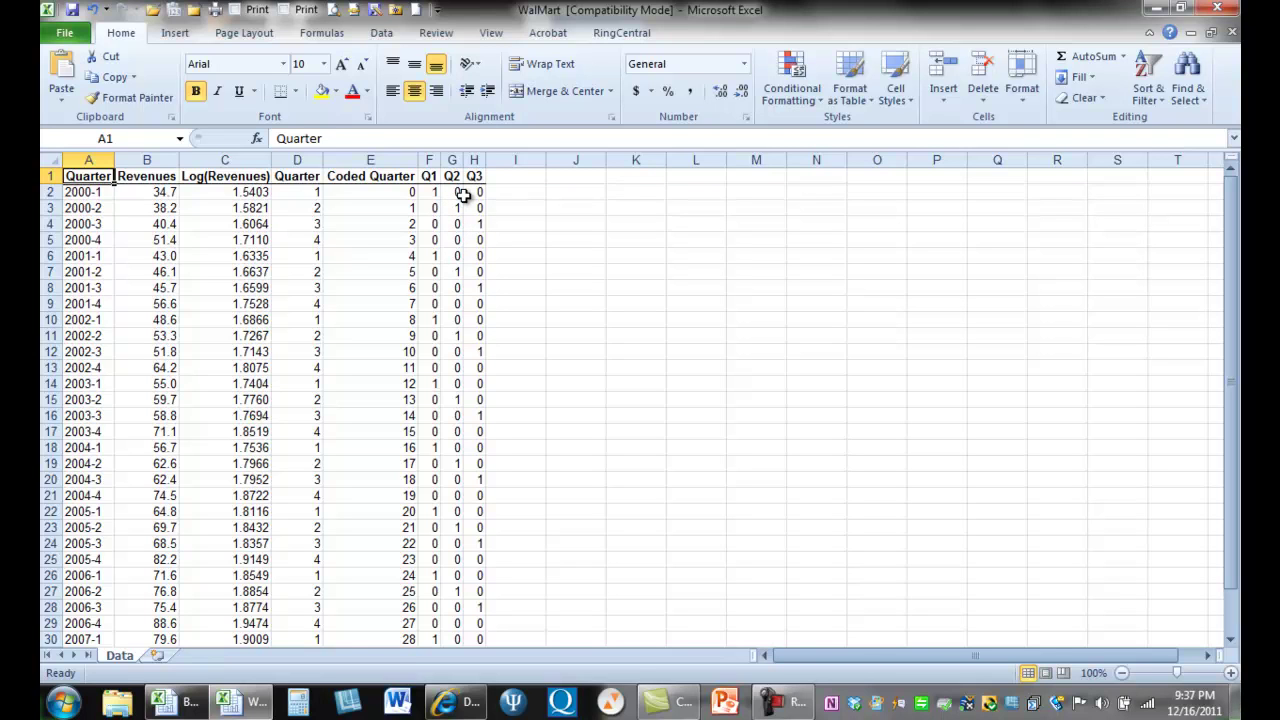
# - Examine the Log(Revenues) formulas in the first data rows of the WalMart workbook and close it without saving
pyautogui.click(256, 192)
pyautogui.click(254, 207)
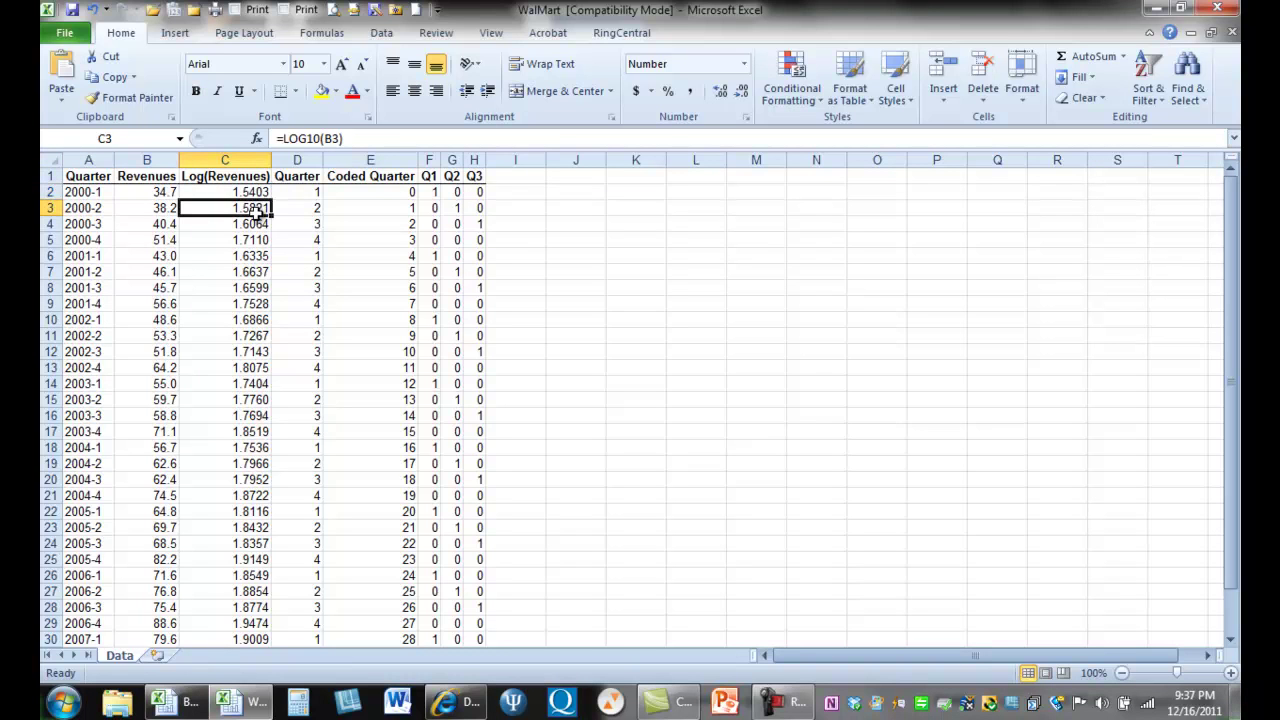
pyautogui.click(165, 193)
pyautogui.click(228, 203)
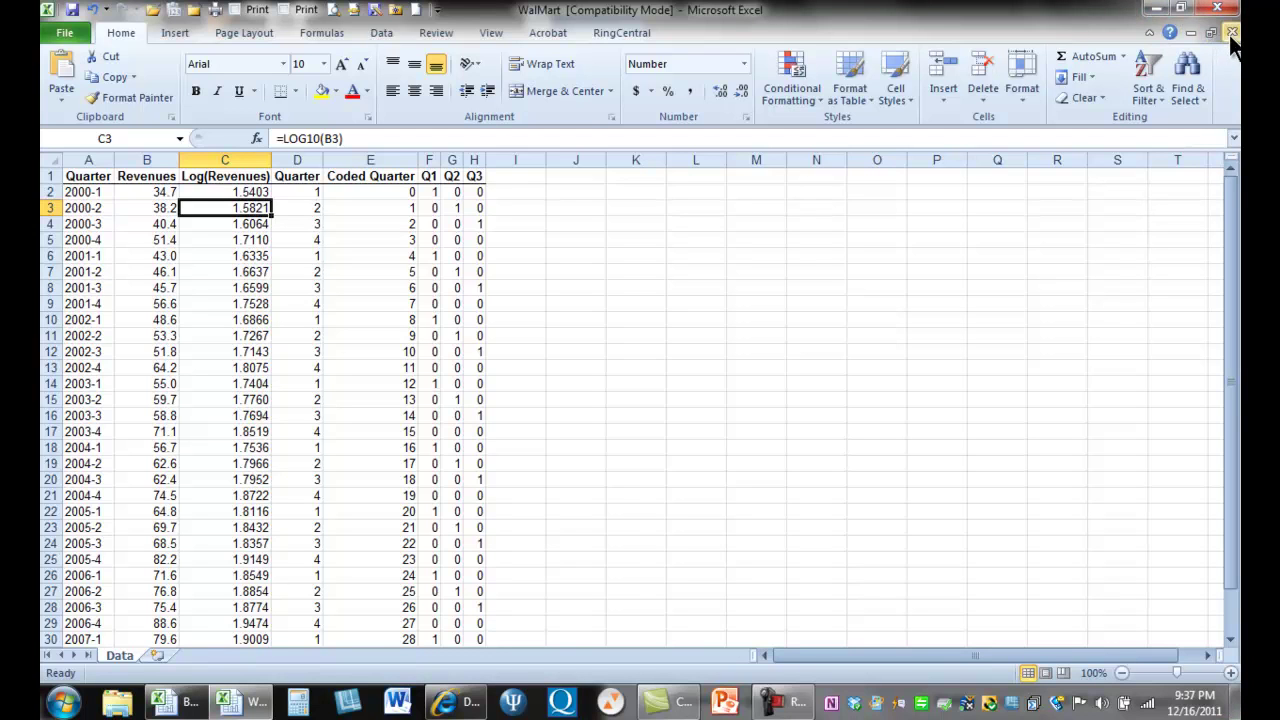
pyautogui.click(1214, 10)
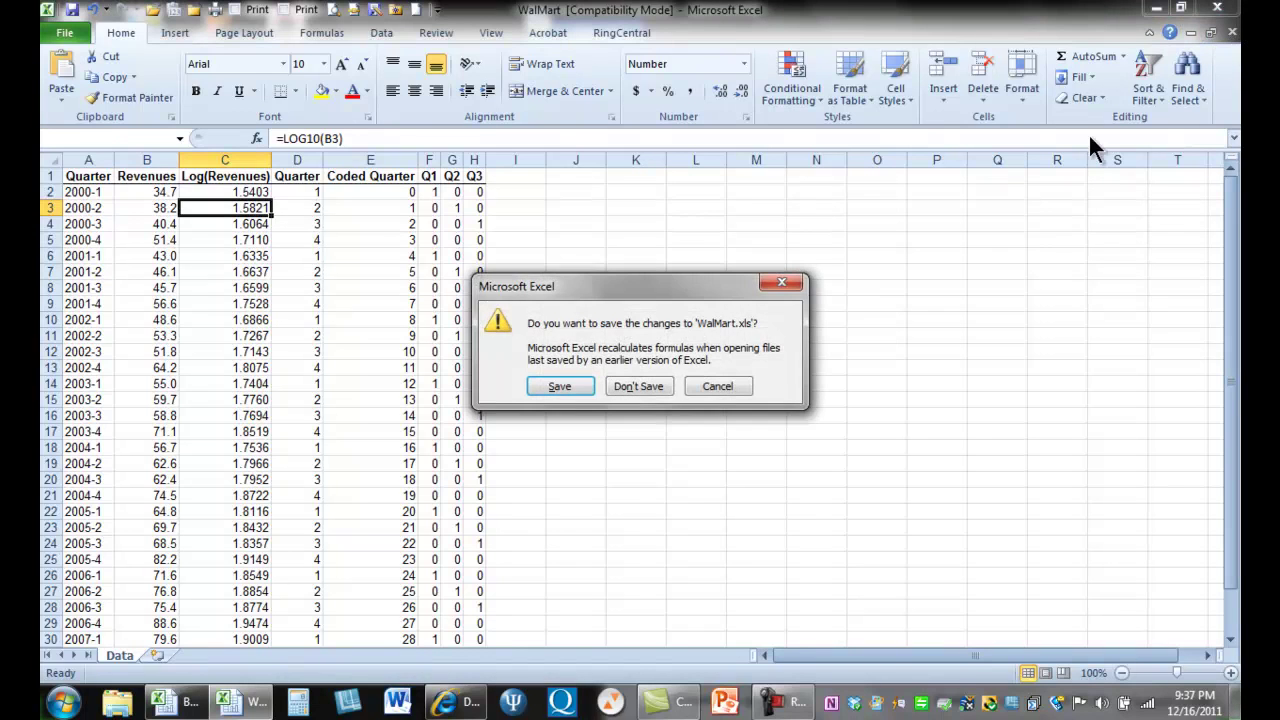
pyautogui.click(648, 386)
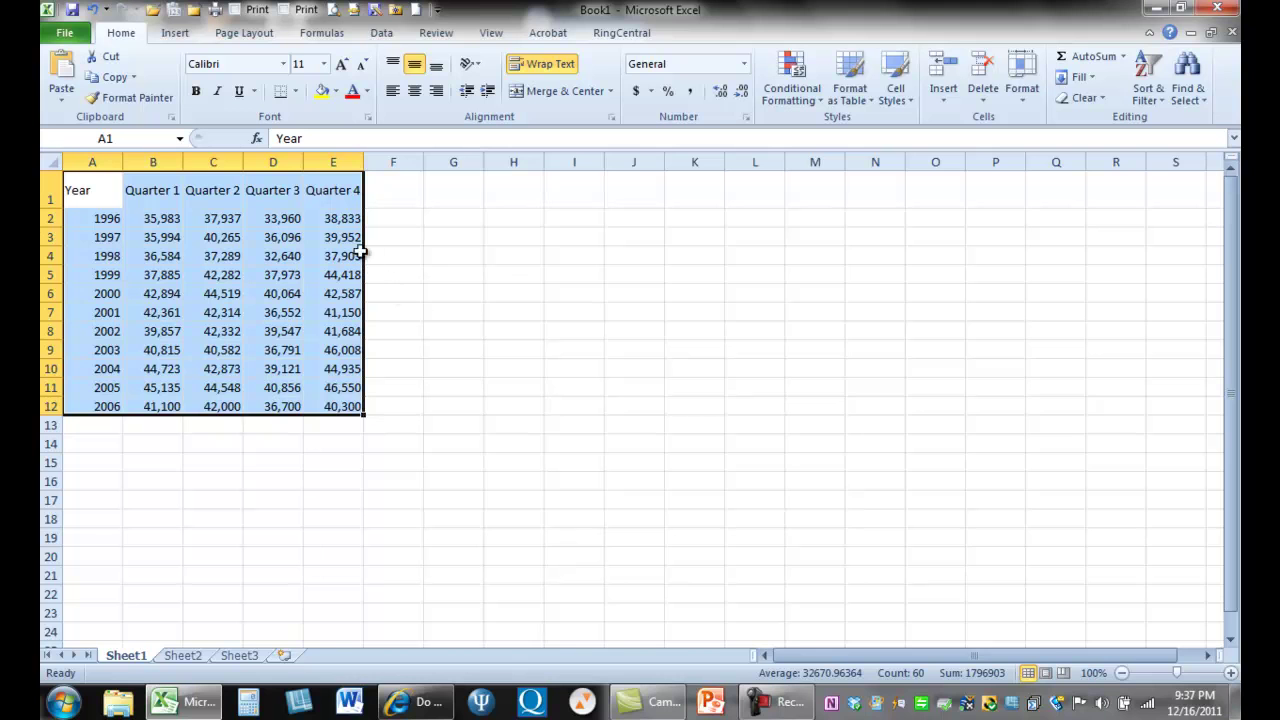
# - Delete the header row with the Year and Quarter labels so the data starts in row 1
pyautogui.click(50, 191)
pyautogui.press('Delete')
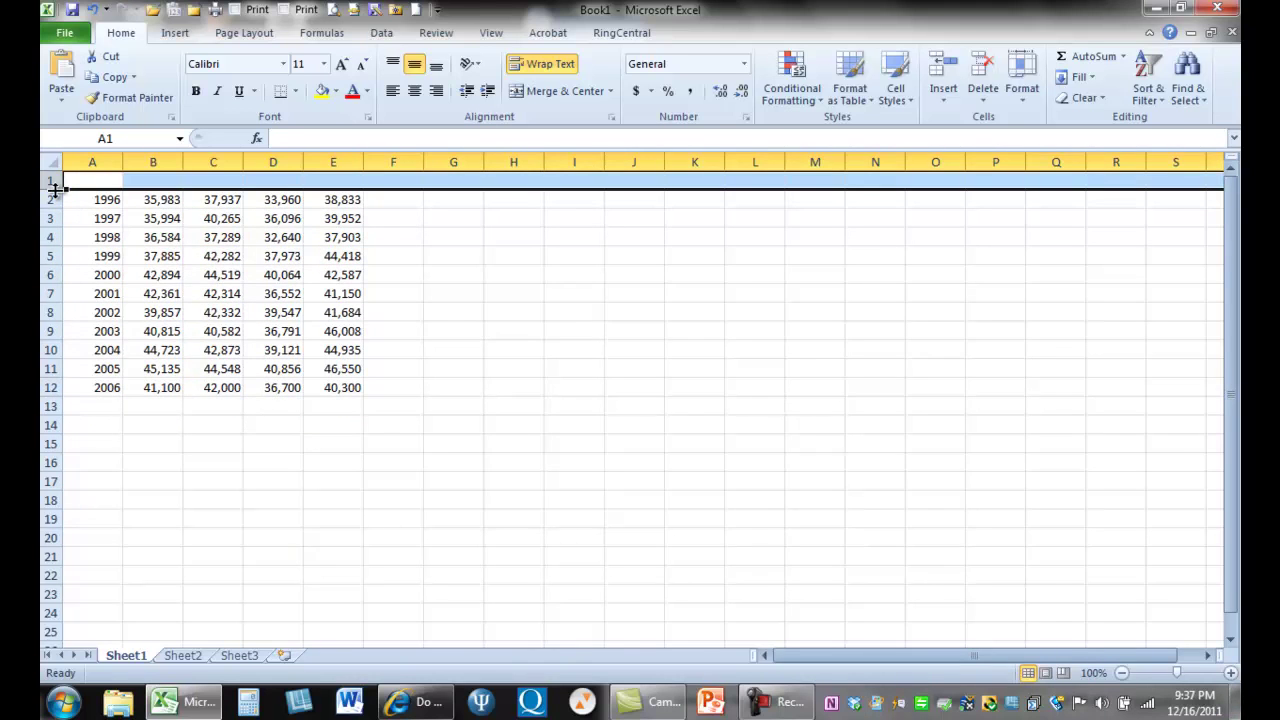
pyautogui.click(980, 72)
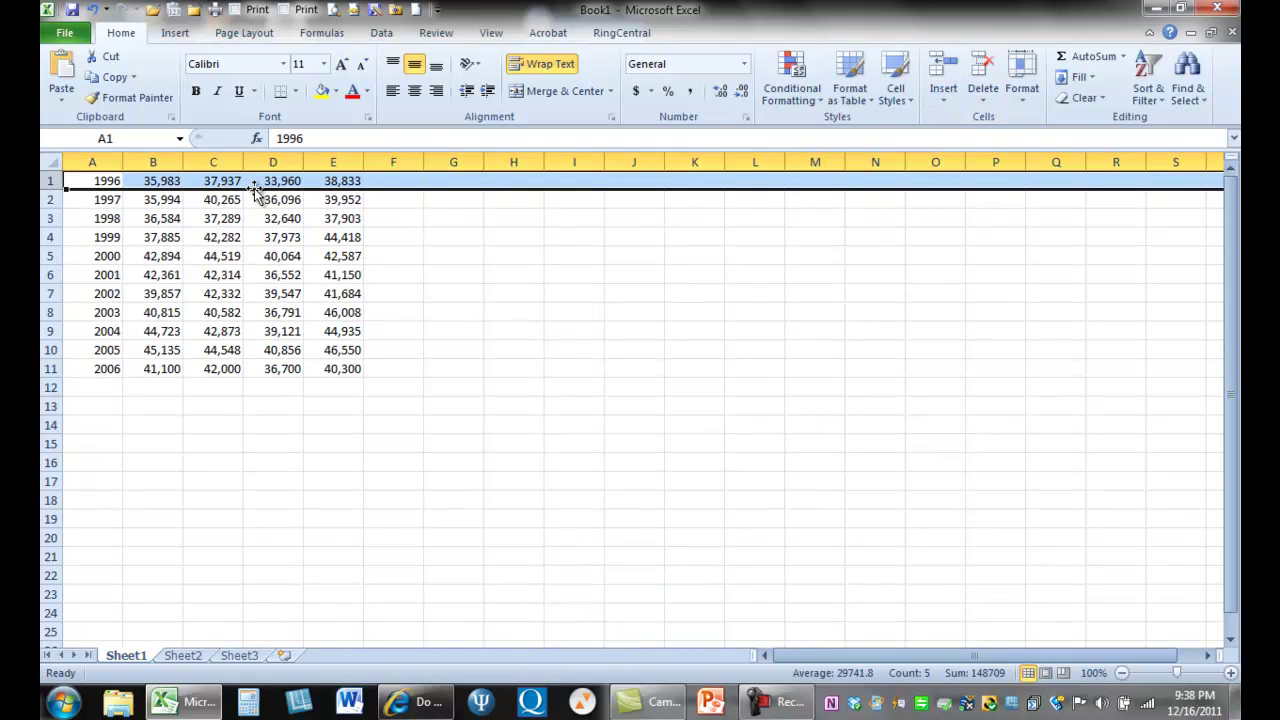
# - Copy the year and revenue data in A1:E11 and paste it transposed starting at cell G1
pyautogui.click(328, 373)
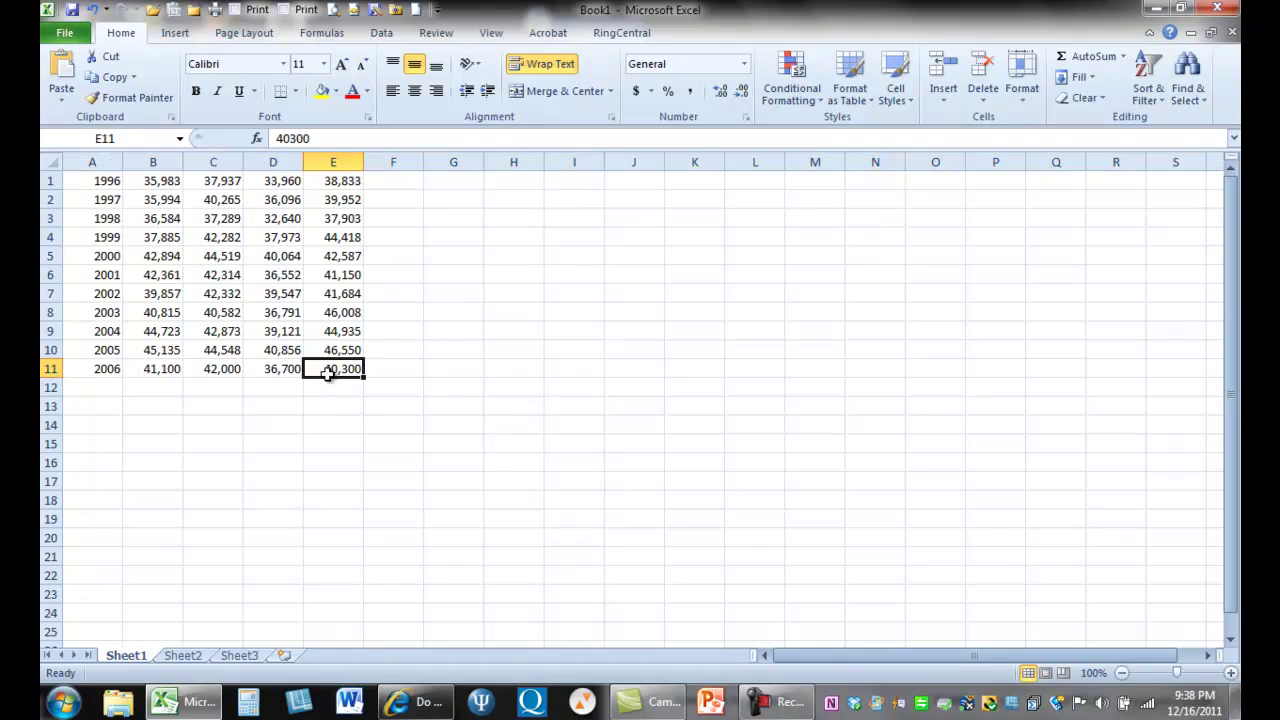
pyautogui.moveTo(328, 373); pyautogui.dragTo(108, 180)
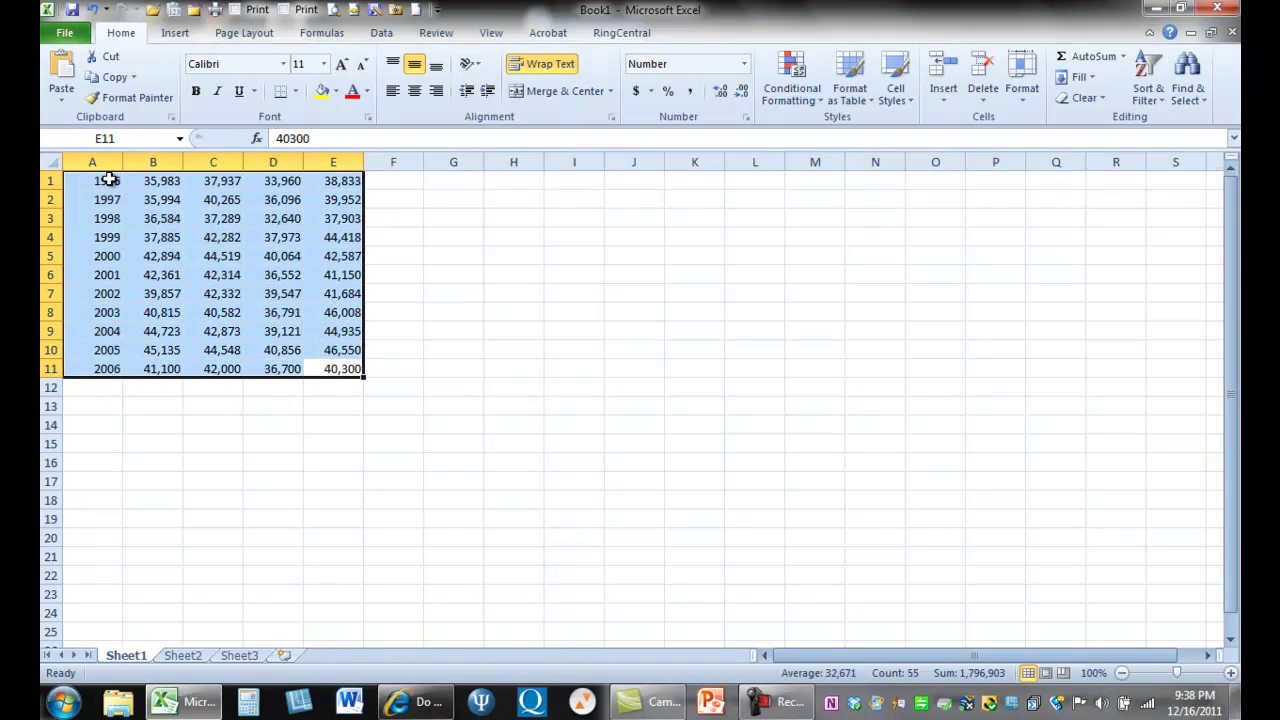
pyautogui.rightClick(108, 180)
pyautogui.click(154, 203)
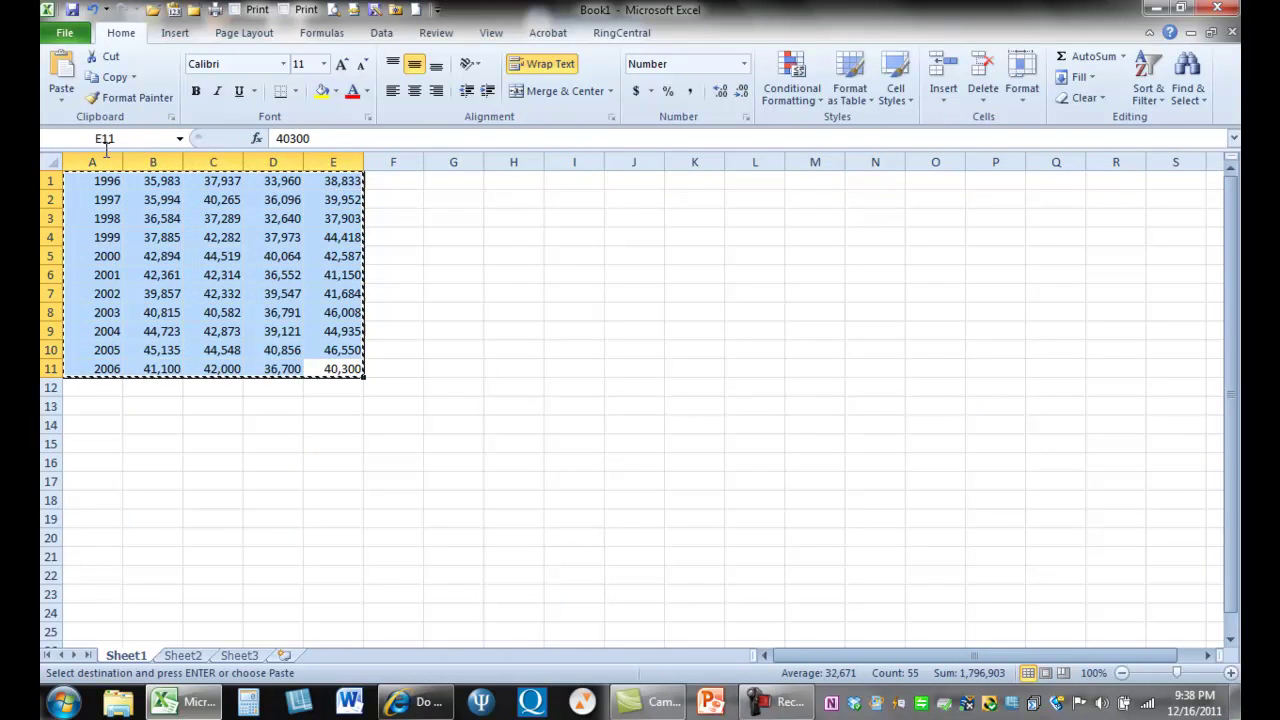
pyautogui.click(460, 178)
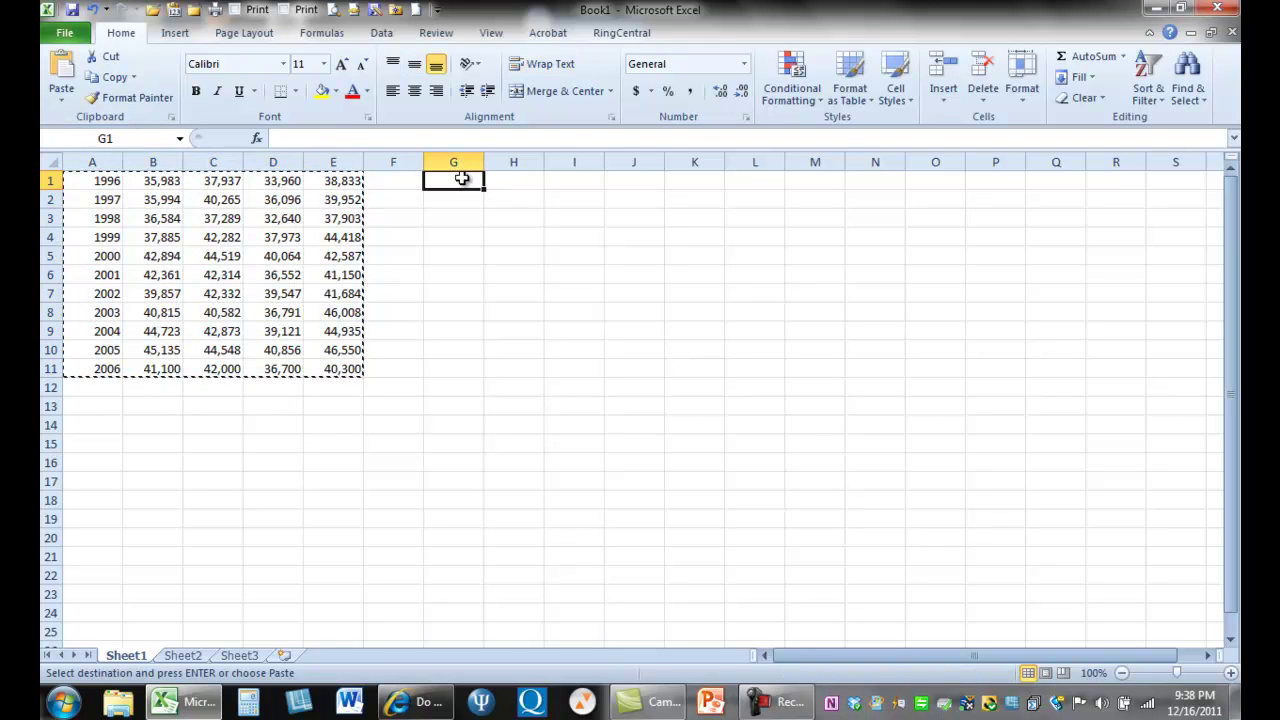
pyautogui.click(58, 96)
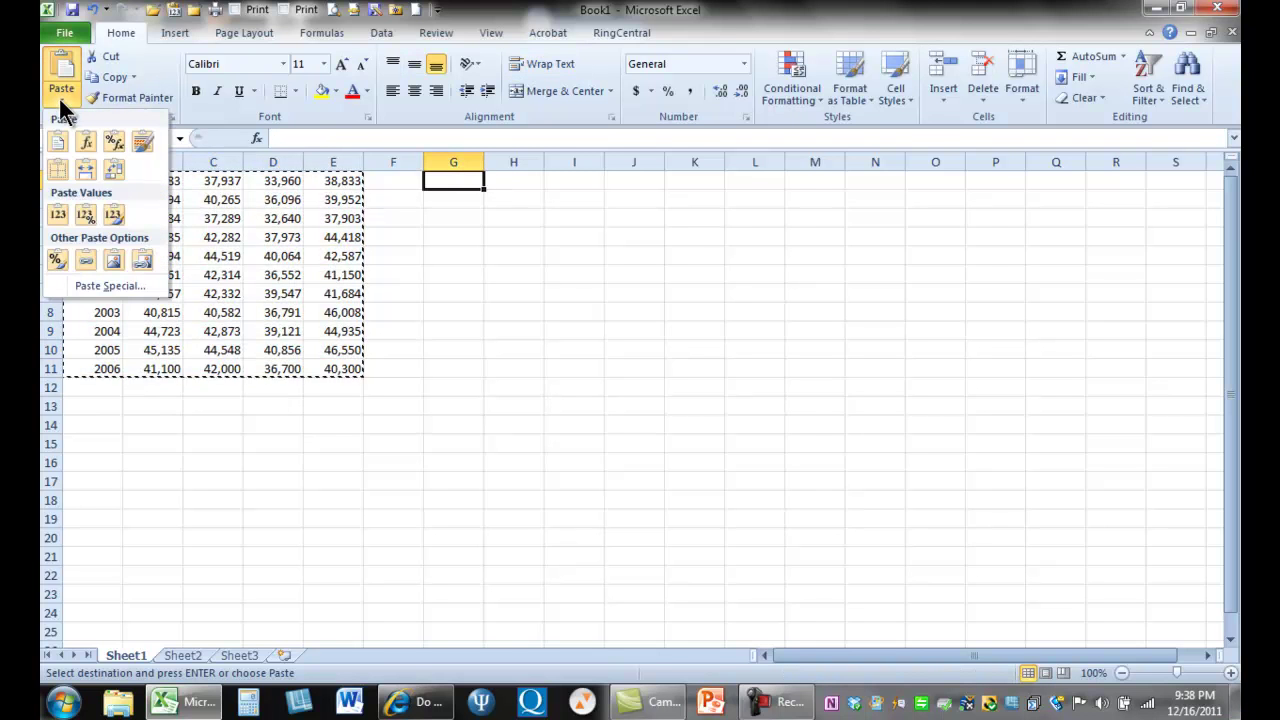
pyautogui.click(113, 172)
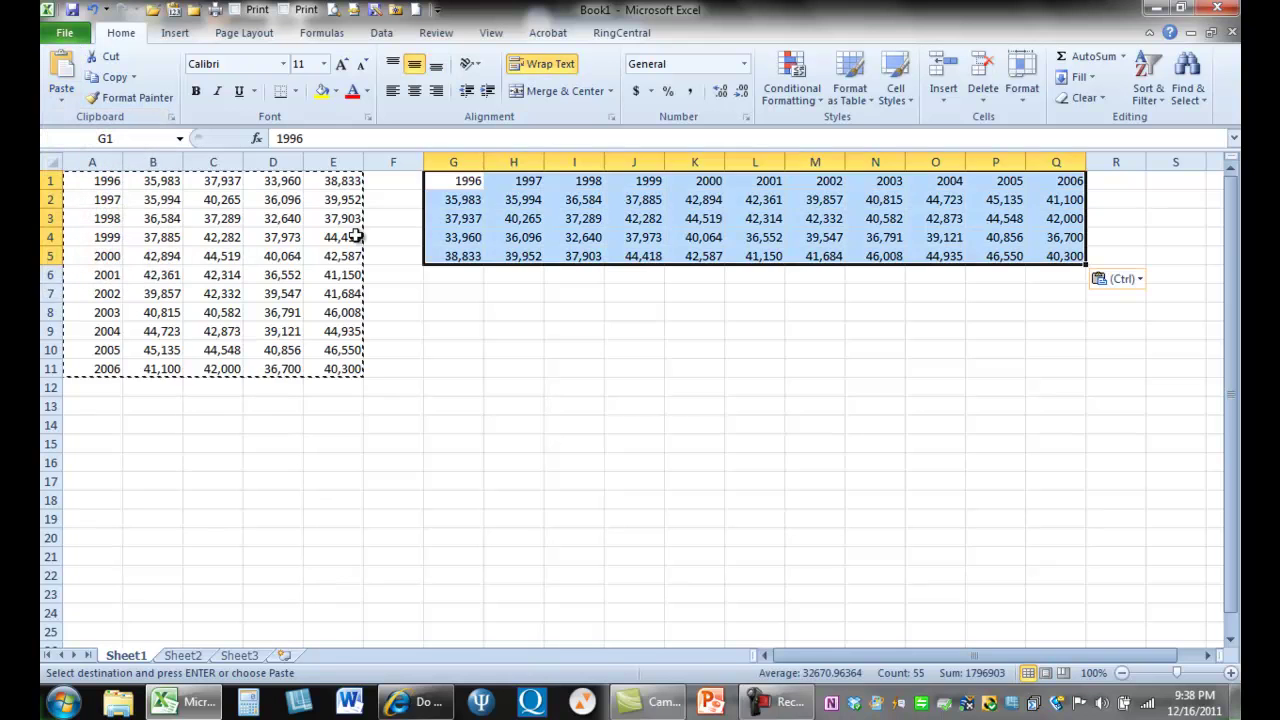
# - Enter the year 1996 in cell F2 and clear the transposed years from G1:Q1
pyautogui.click(471, 280)
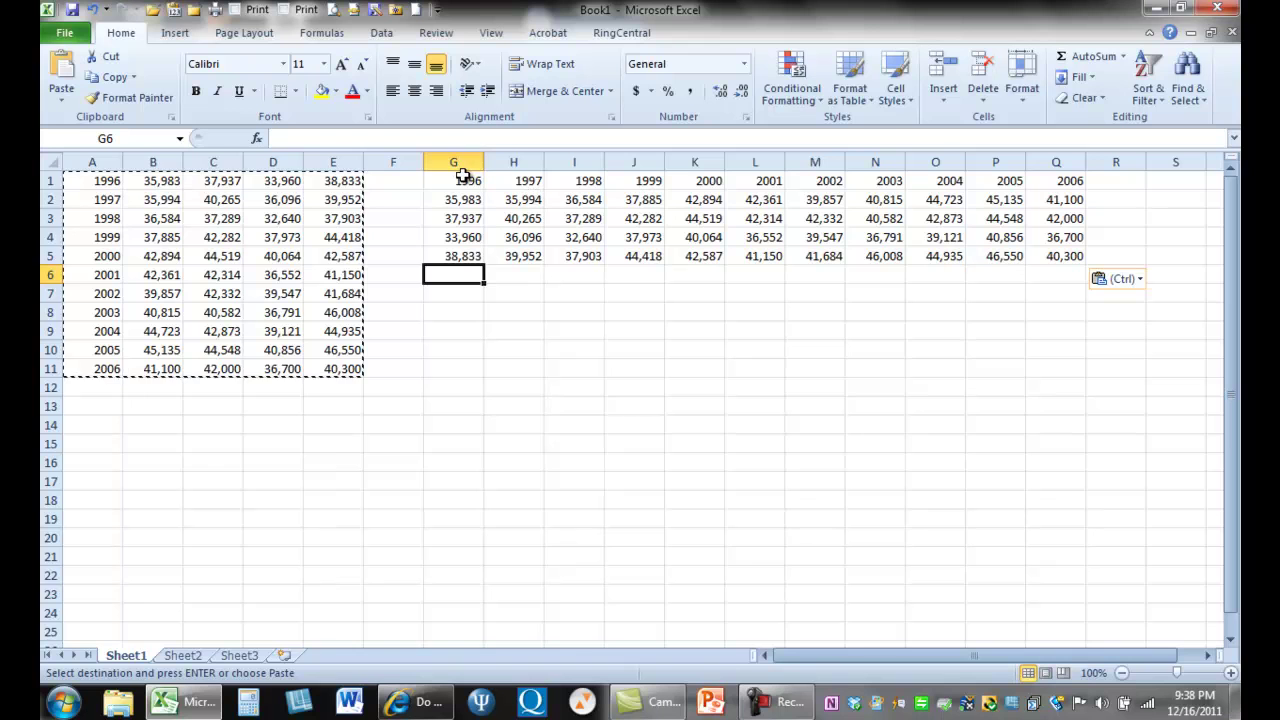
pyautogui.click(414, 194)
pyautogui.write('1,')
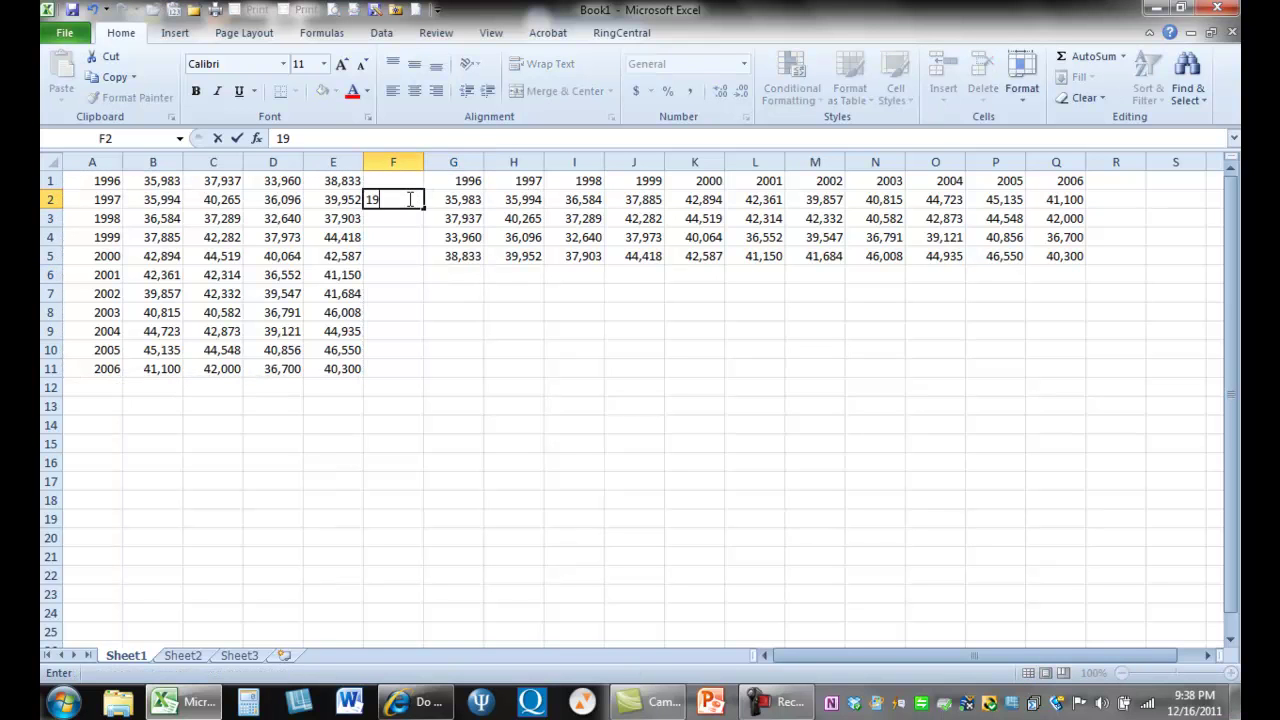
pyautogui.write('996')
pyautogui.press('Return')
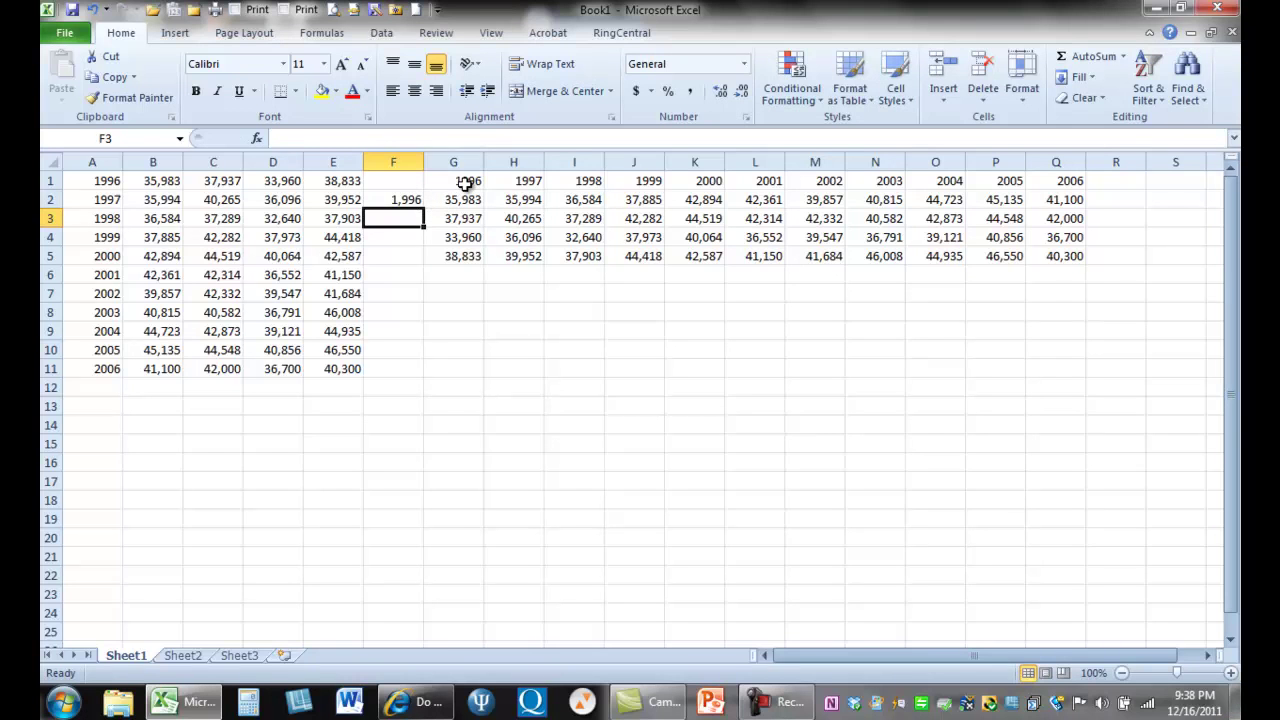
pyautogui.moveTo(465, 183); pyautogui.dragTo(1042, 162)
pyautogui.press('Delete')
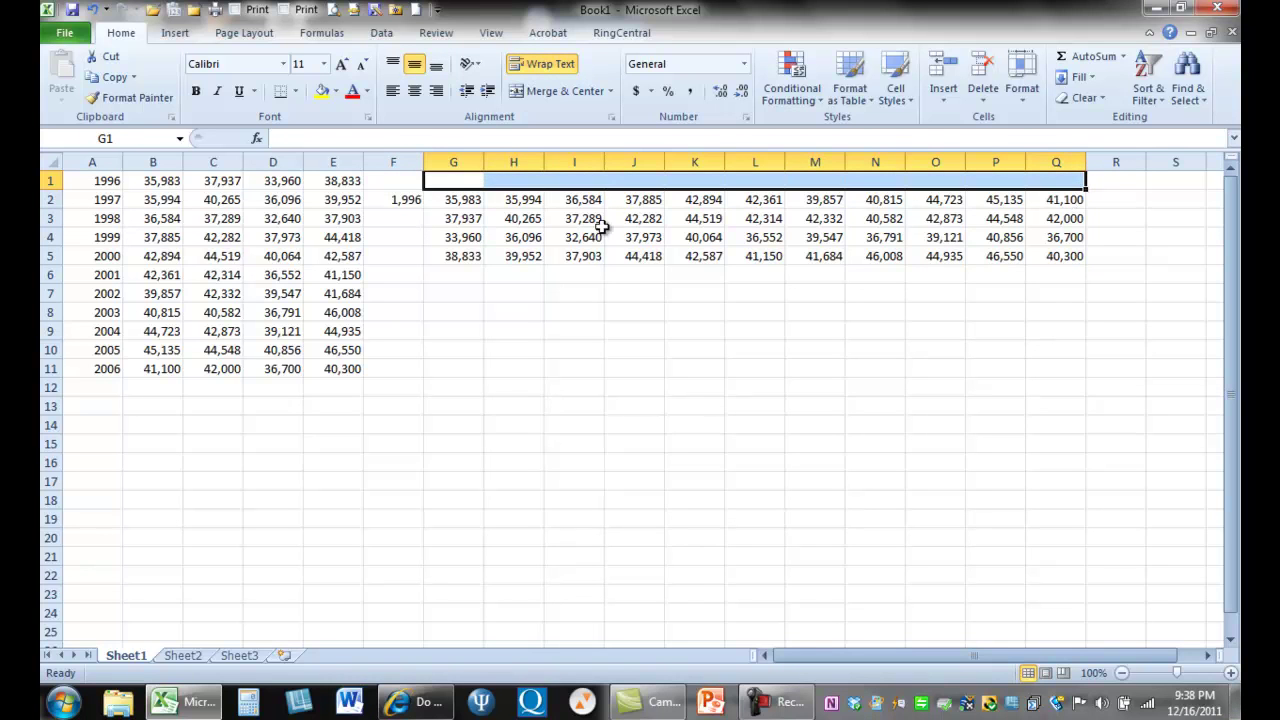
# - Move the revenue block H2:Q5 so it starts at G6, directly below the 1996 quarters in column G
pyautogui.moveTo(541, 202); pyautogui.dragTo(1052, 246)
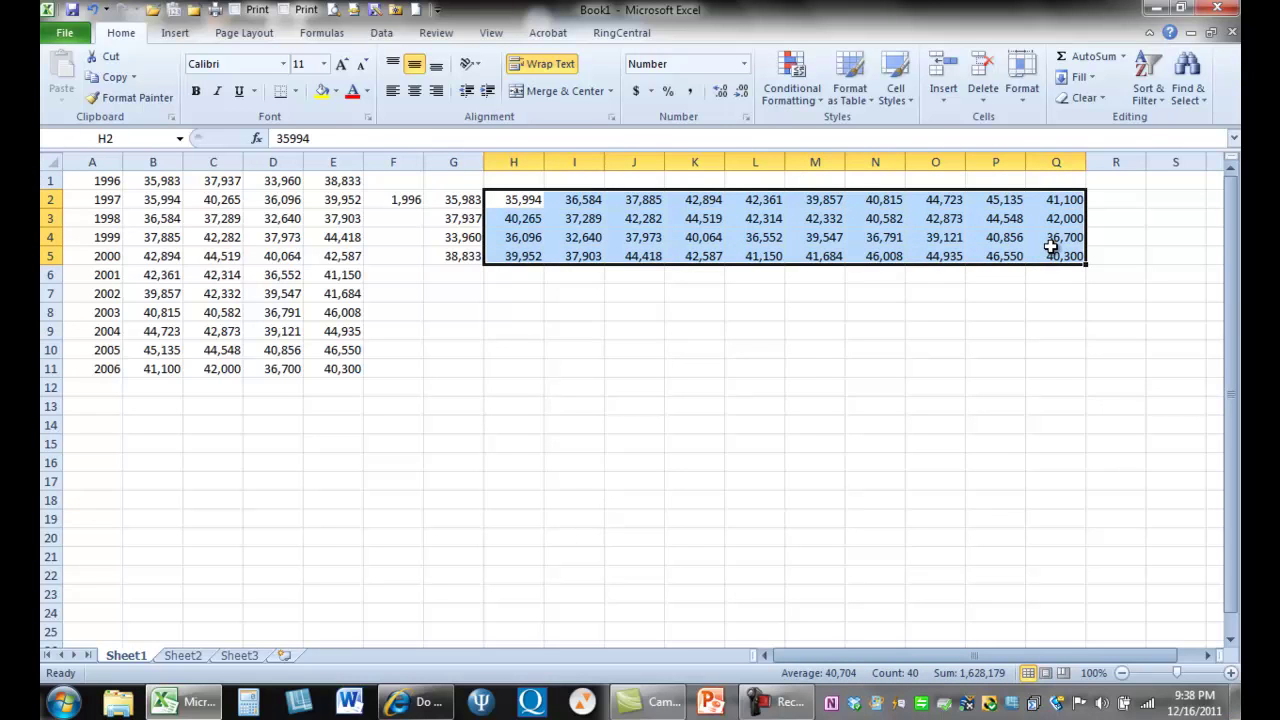
pyautogui.hotkey('ctrl', 'c')
pyautogui.click(466, 283)
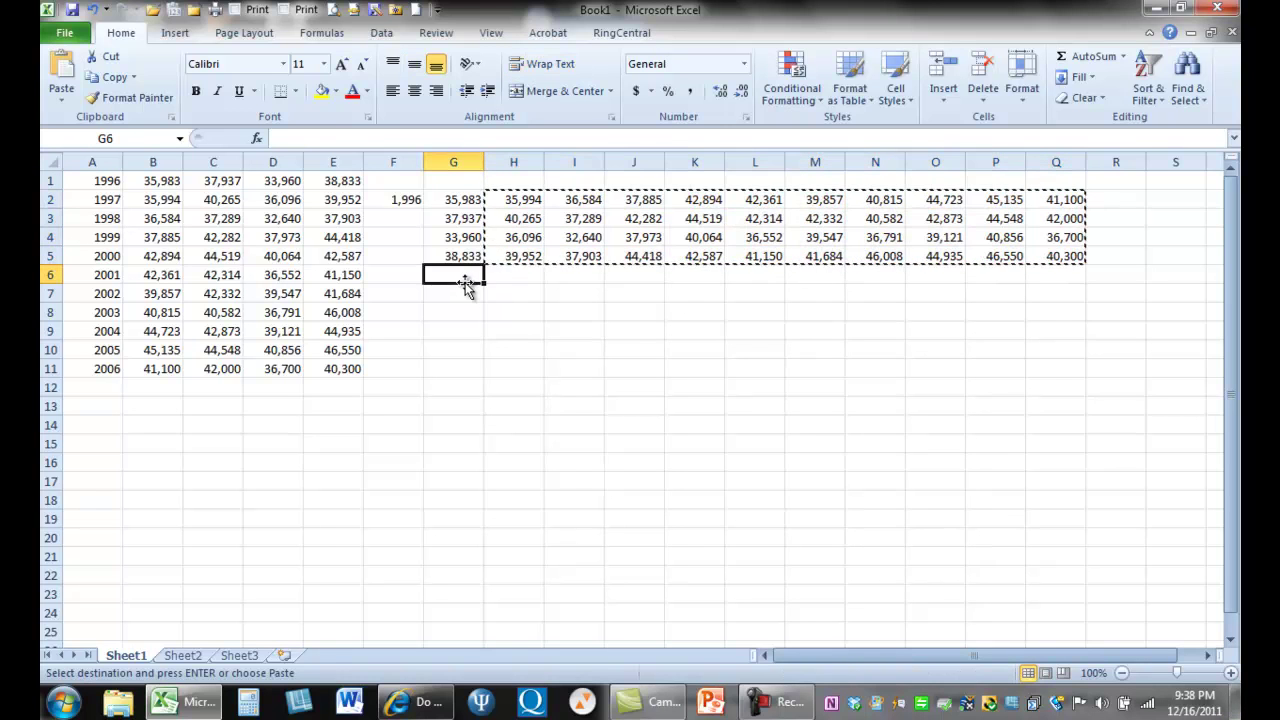
pyautogui.hotkey('ctrl', 'v')
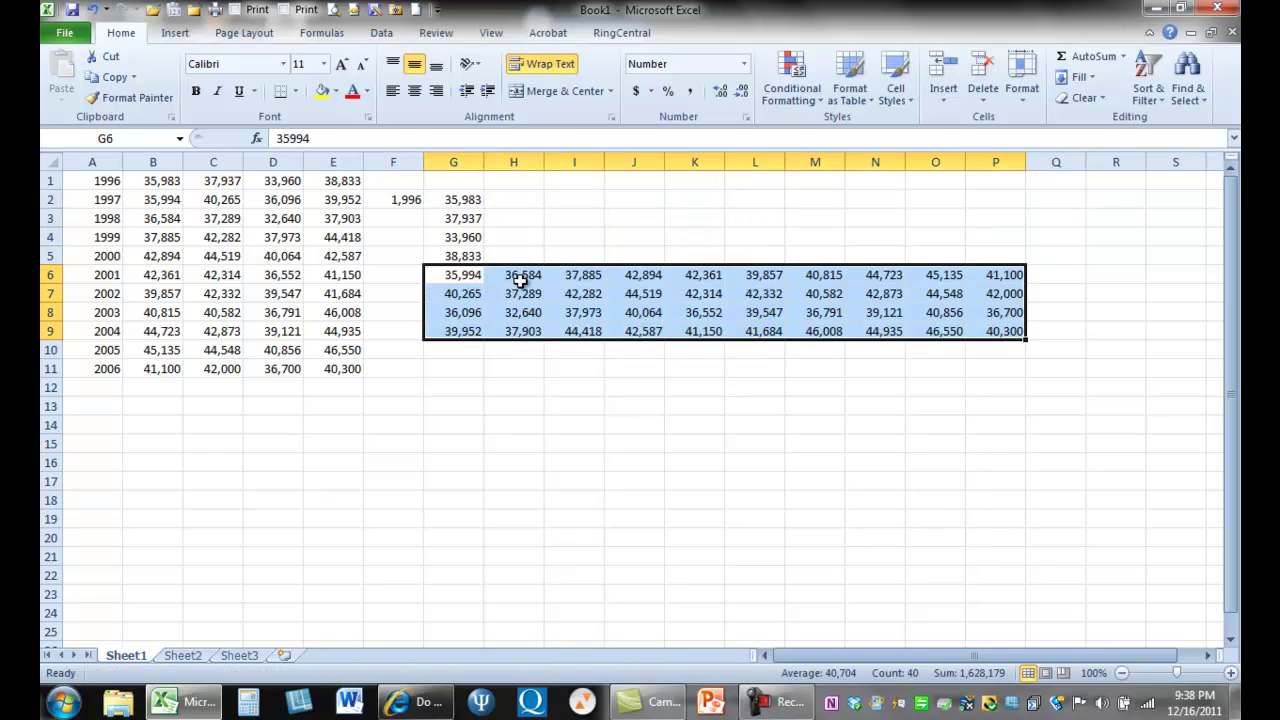
# - Move the remaining revenue block H6:P9 so it starts at G10, continuing the single column of quarters
pyautogui.moveTo(520, 281); pyautogui.dragTo(978, 323)
pyautogui.hotkey('ctrl', 'x')
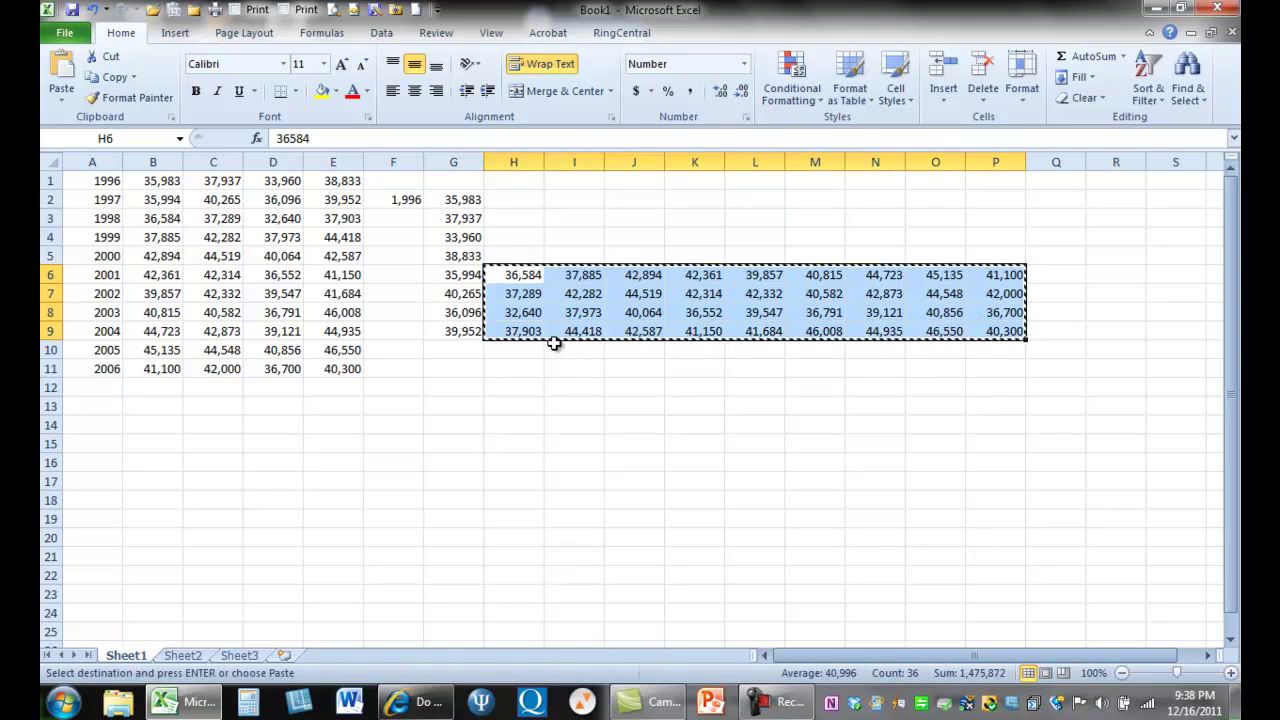
pyautogui.click(465, 352)
pyautogui.hotkey('ctrl', 'v')
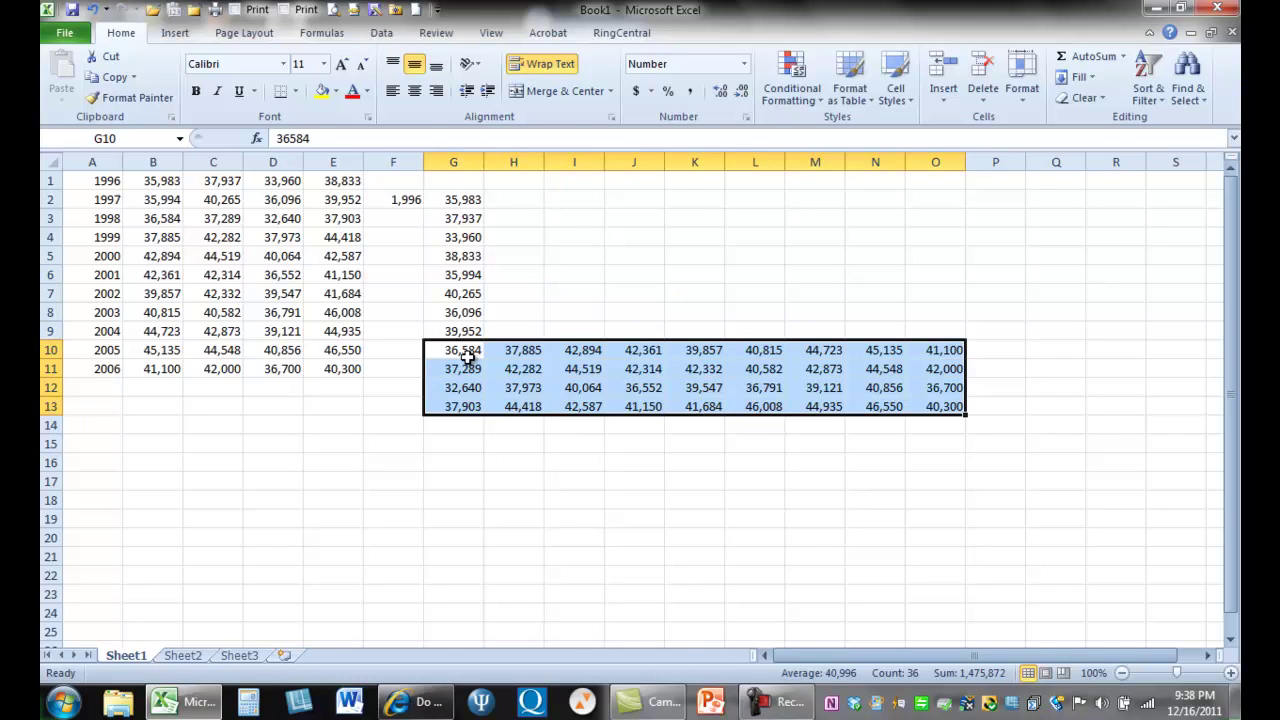
# - Move the remaining revenue block H10:O13 so it starts at G14
pyautogui.moveTo(515, 352); pyautogui.dragTo(941, 401)
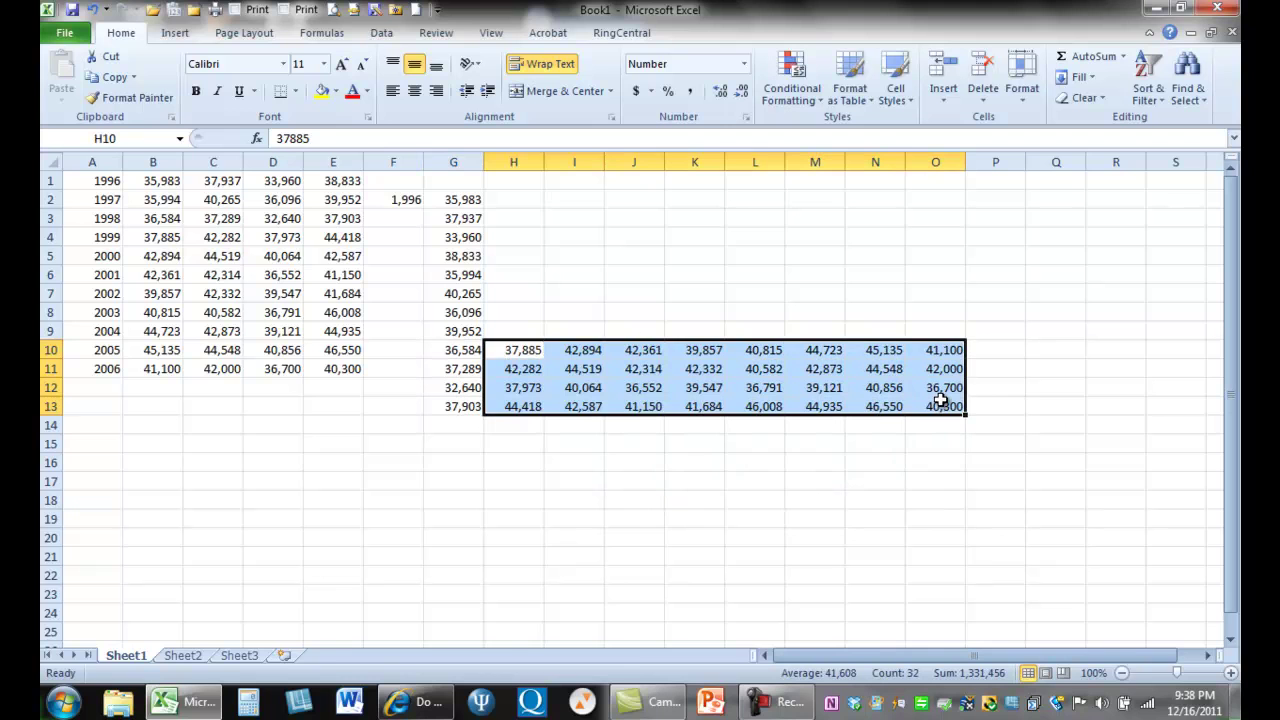
pyautogui.hotkey('ctrl', 'x')
pyautogui.click(473, 428)
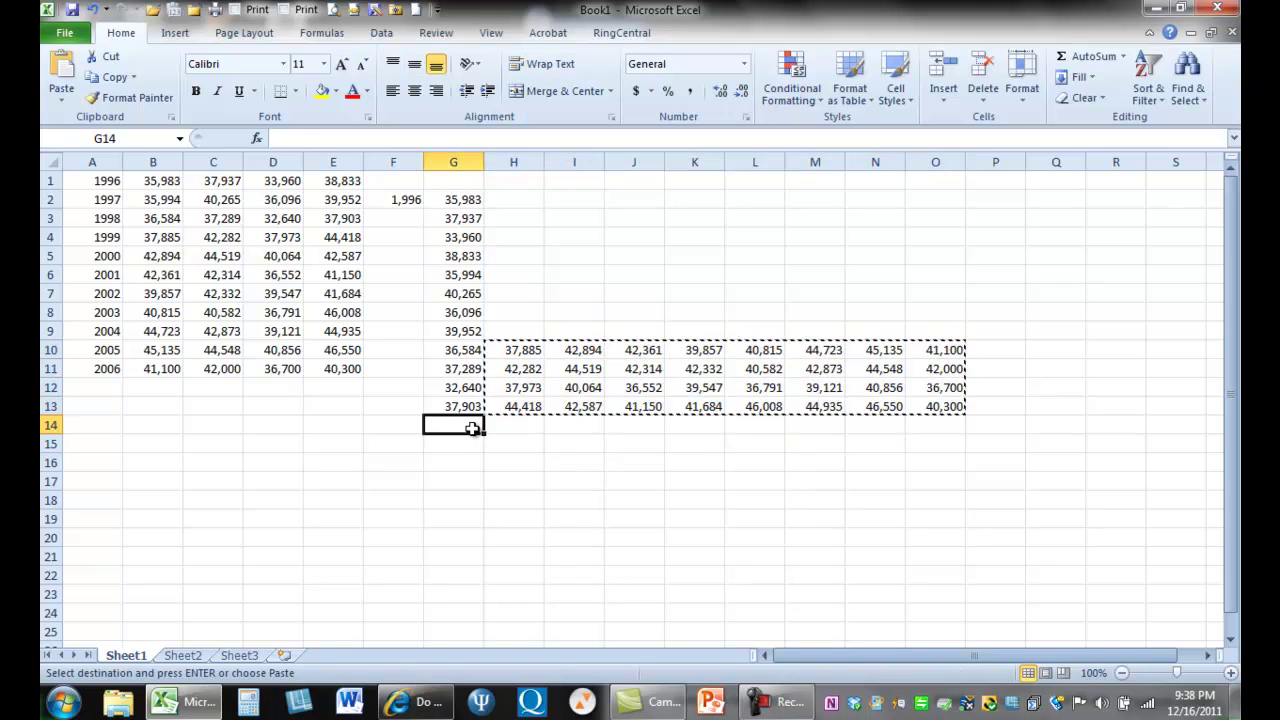
pyautogui.press('Return')
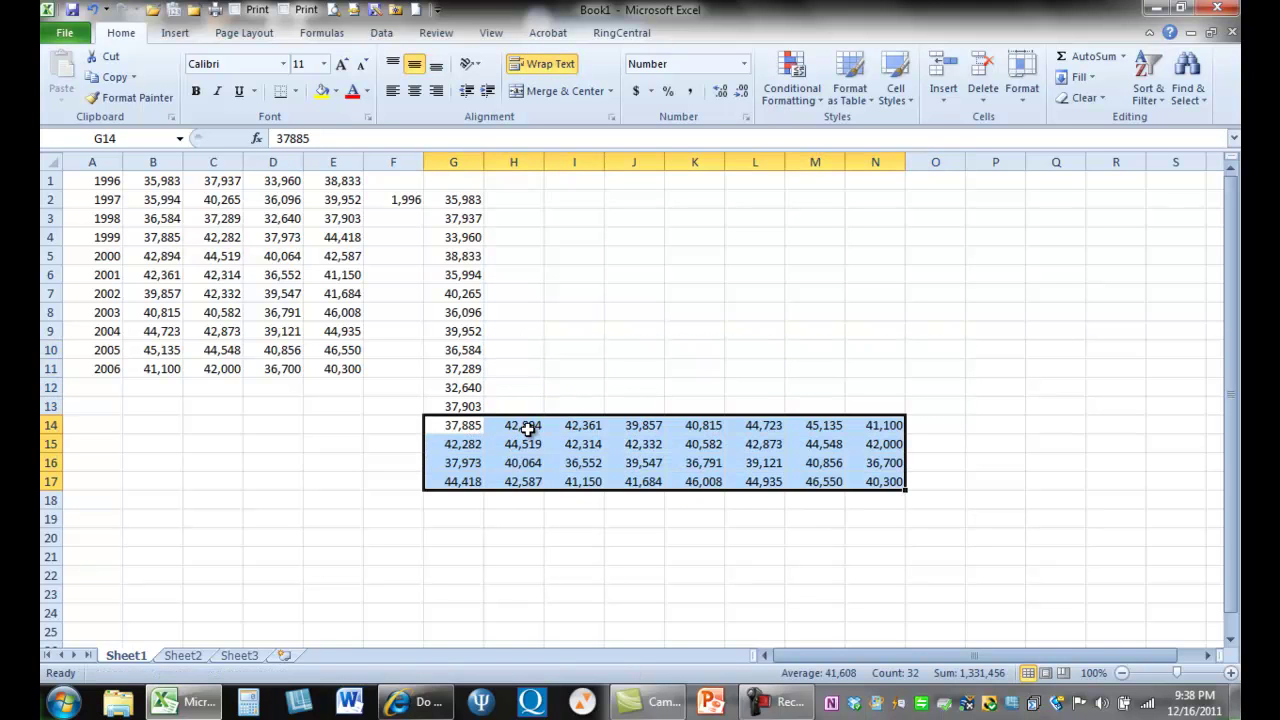
# - Move the remaining revenue block H14:N17 so it starts at G18
pyautogui.moveTo(527, 428); pyautogui.dragTo(870, 474)
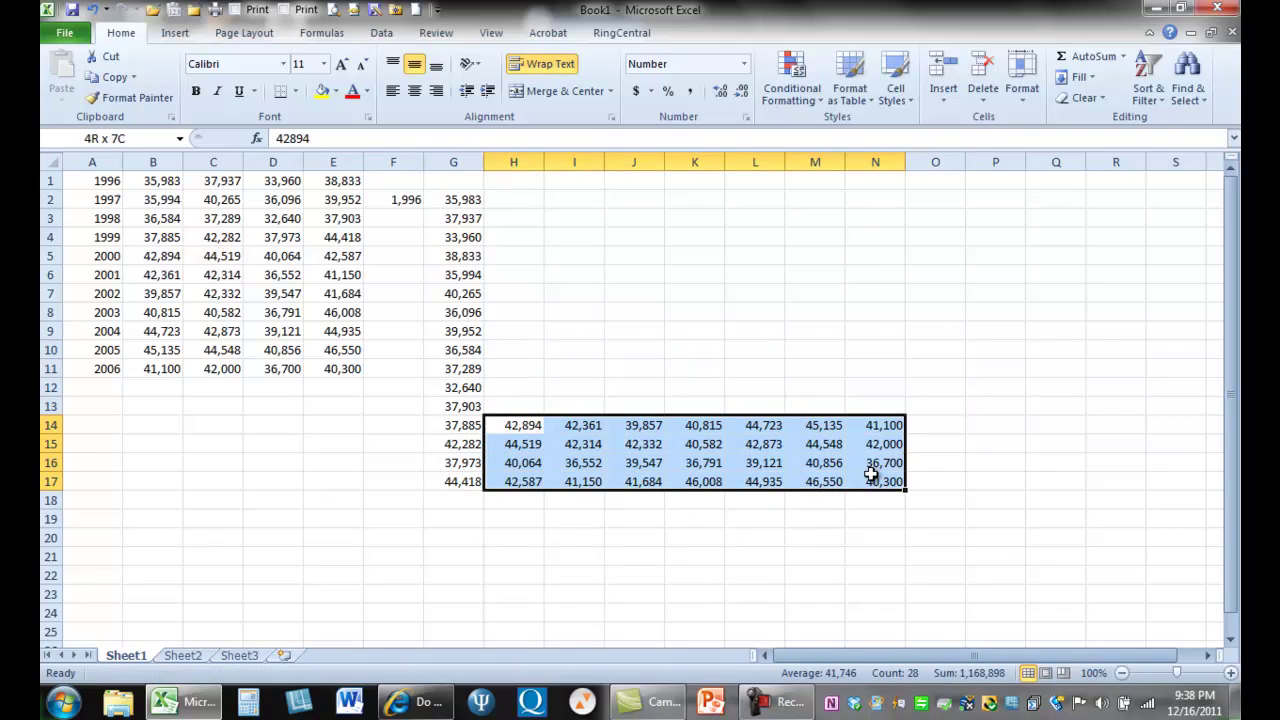
pyautogui.hotkey('ctrl', 'x')
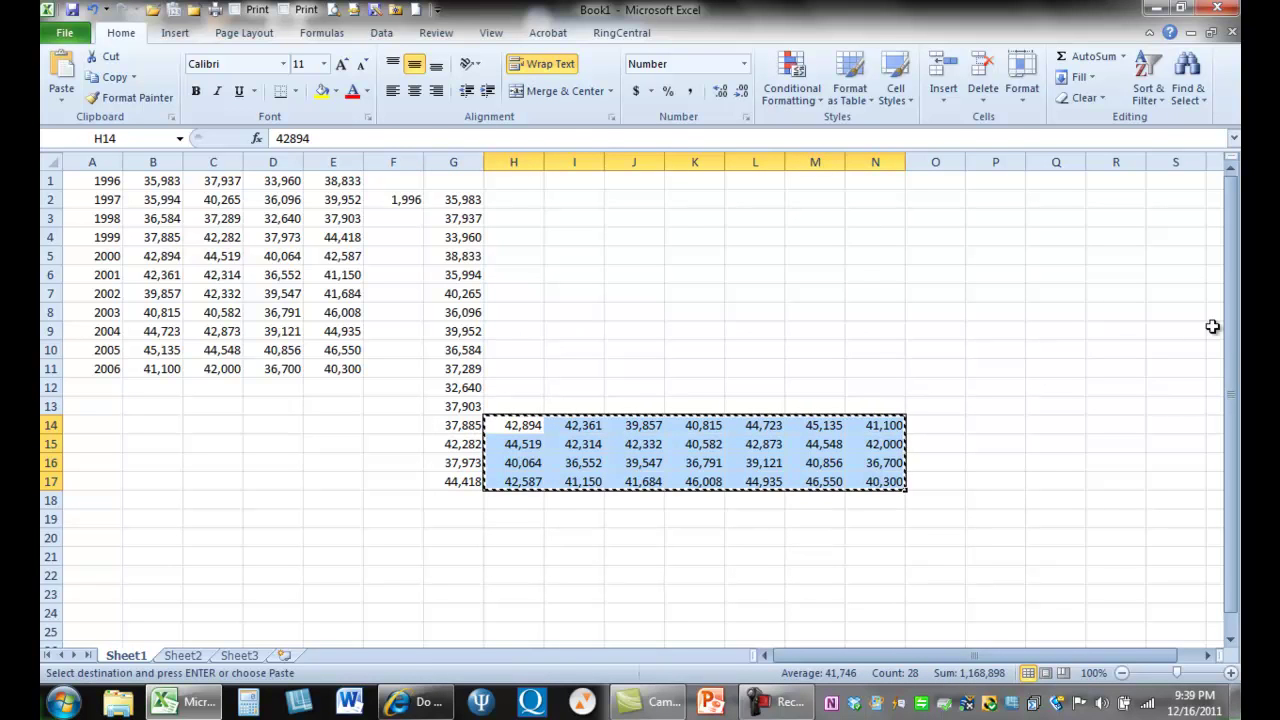
pyautogui.click(466, 502)
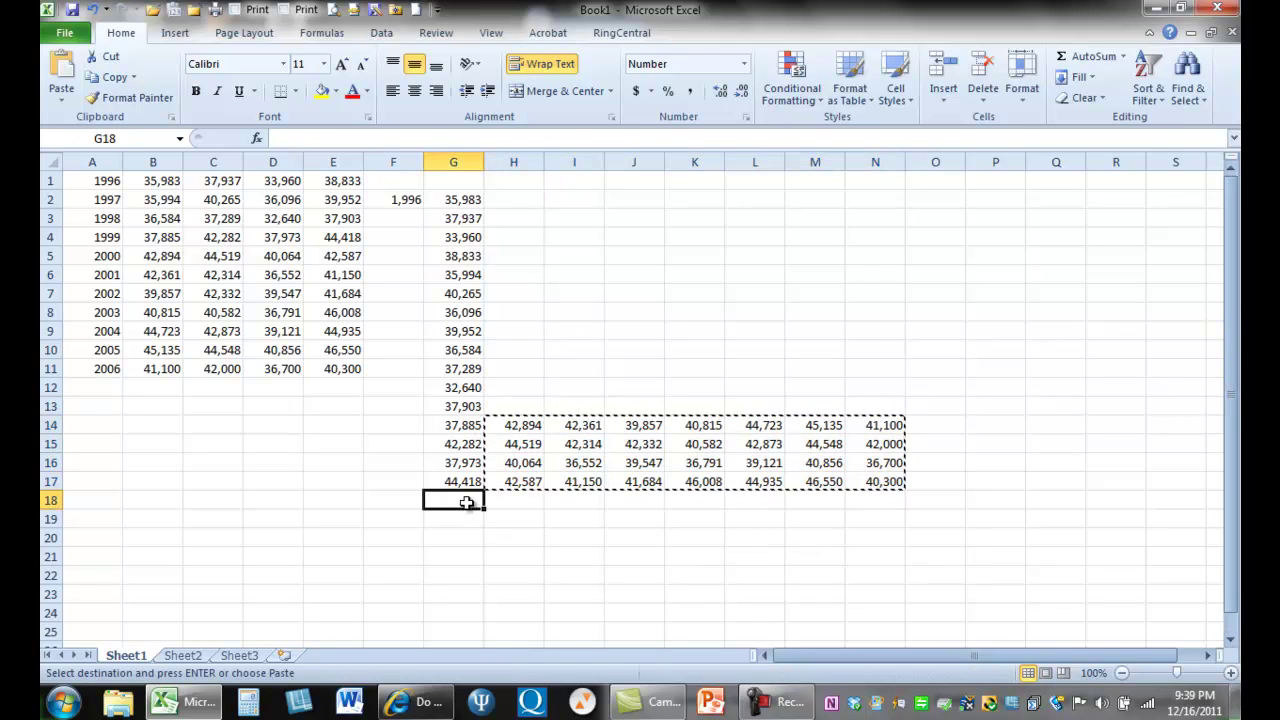
pyautogui.hotkey('ctrl', 'v')
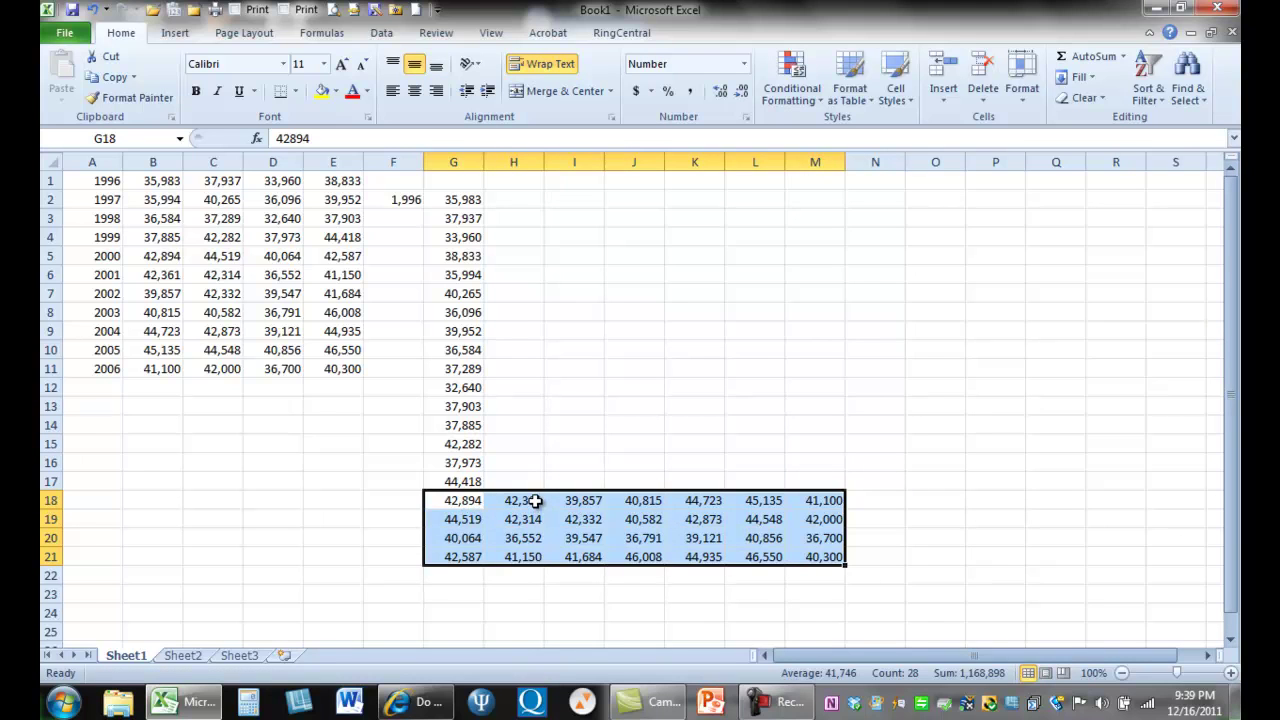
# - Move the remaining revenue block H18:M21 so it starts at G22
pyautogui.moveTo(535, 501); pyautogui.dragTo(797, 553)
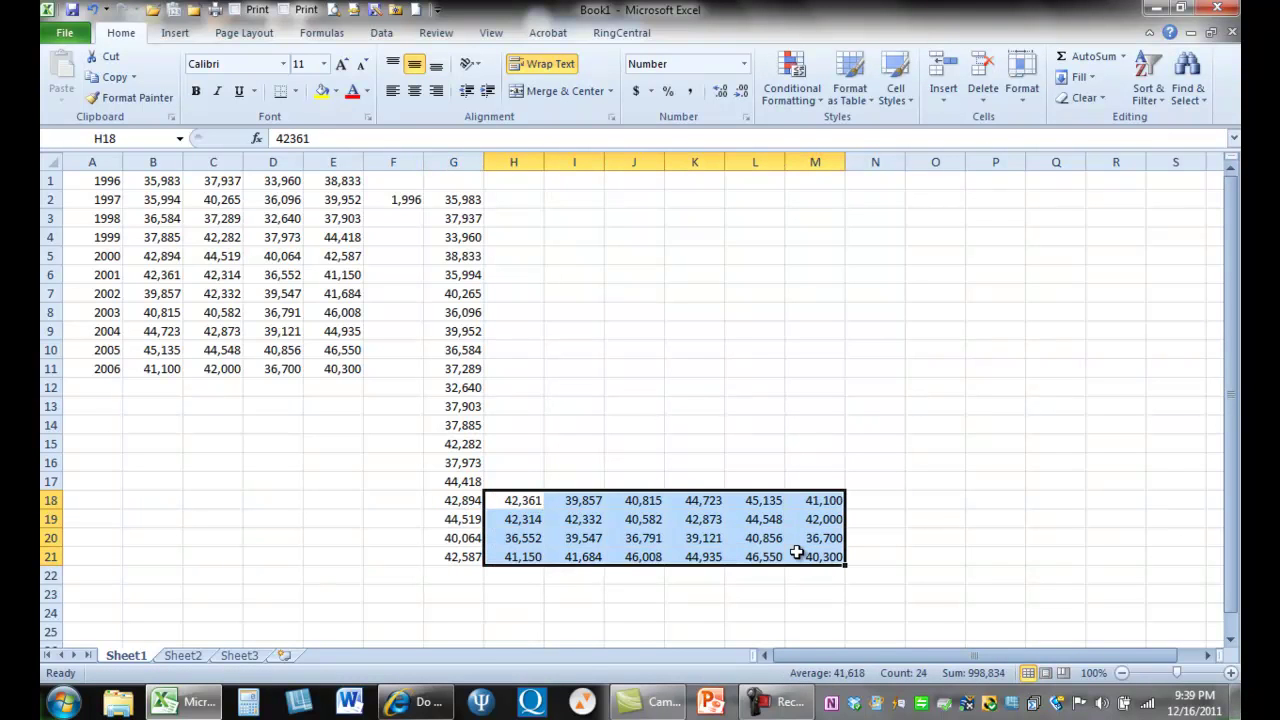
pyautogui.hotkey('ctrl', 'x')
pyautogui.click(479, 574)
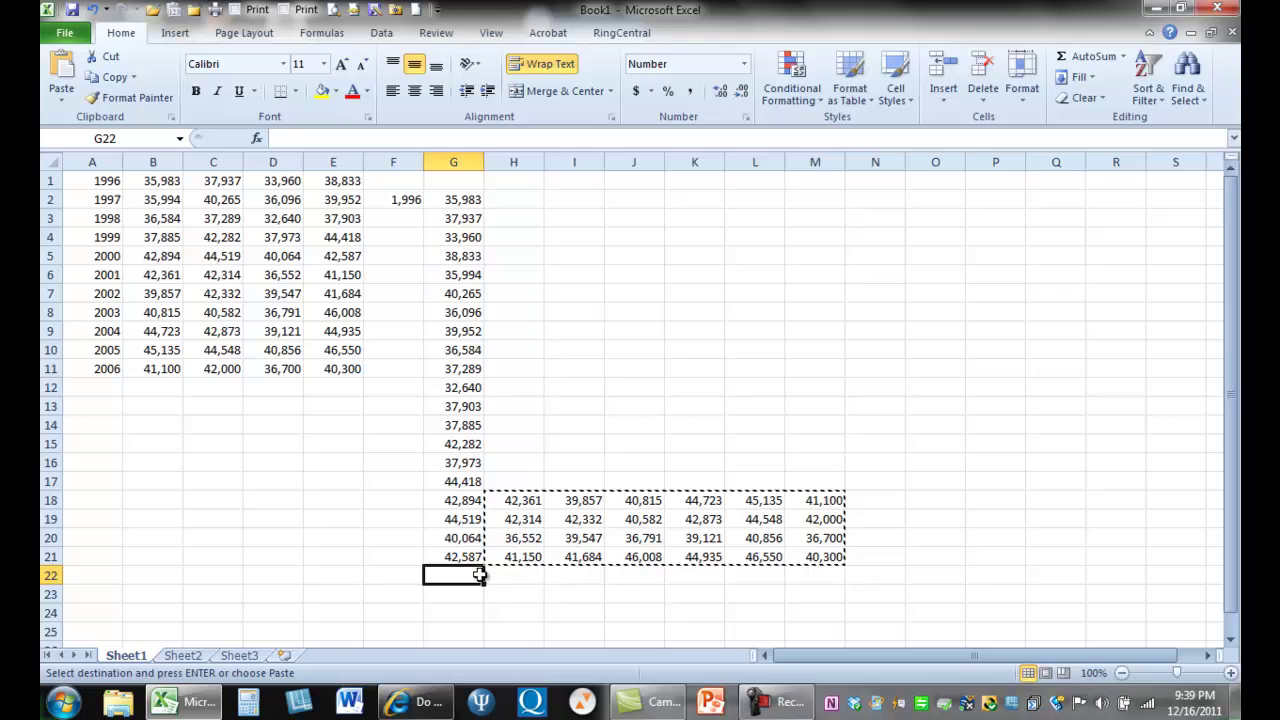
pyautogui.hotkey('ctrl', 'v')
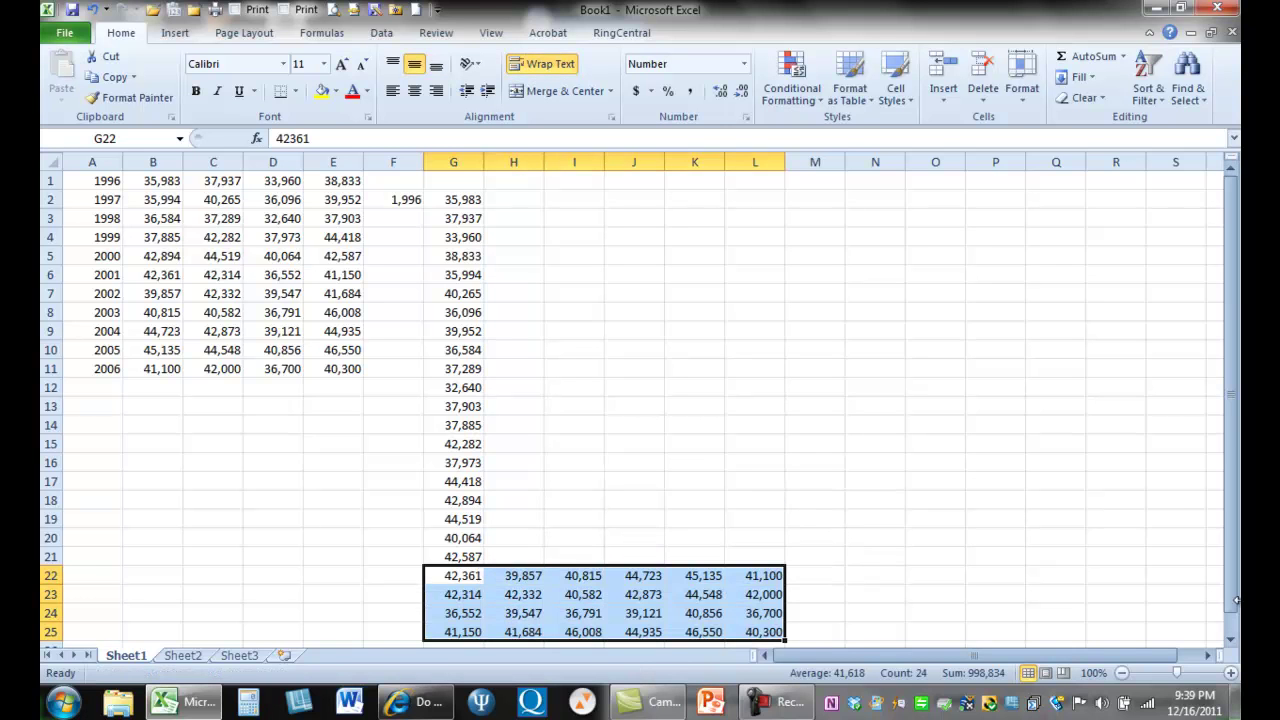
# - Move the remaining revenue block H22:L25 so it starts at G26
pyautogui.click(1232, 639)
pyautogui.click(1232, 639)
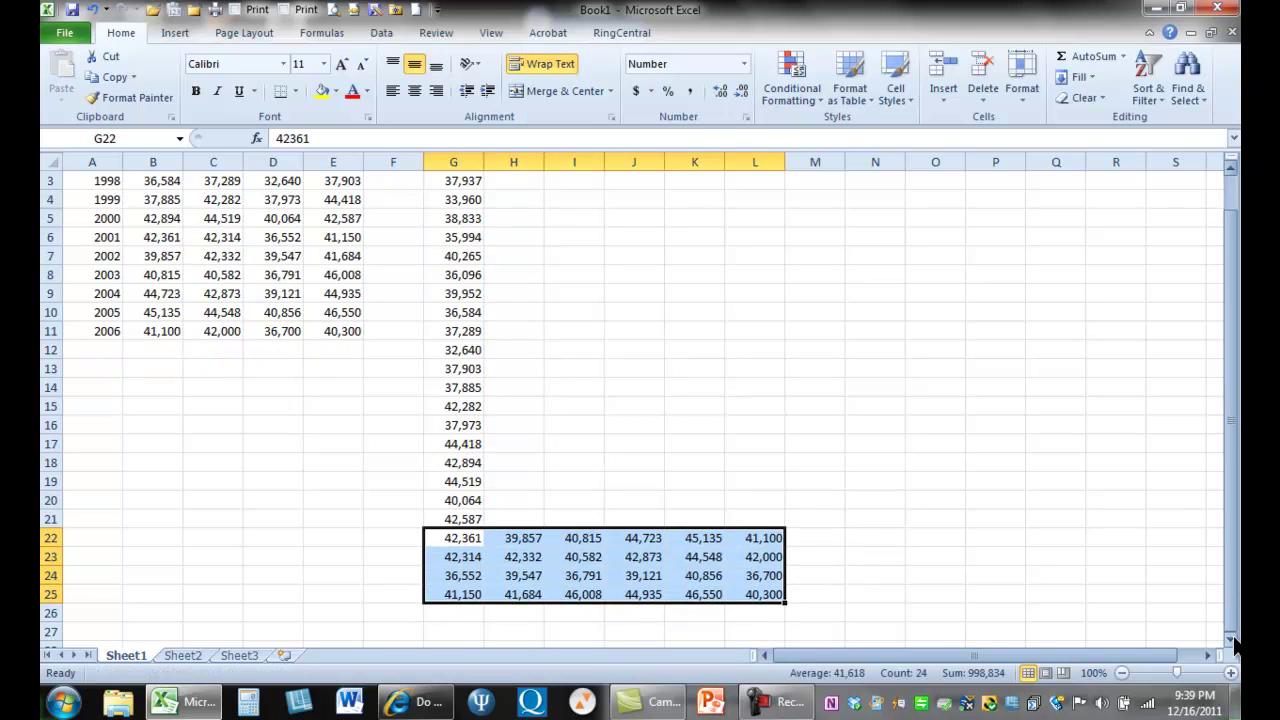
pyautogui.moveTo(1232, 639); pyautogui.dragTo(1232, 639)
pyautogui.click(538, 334)
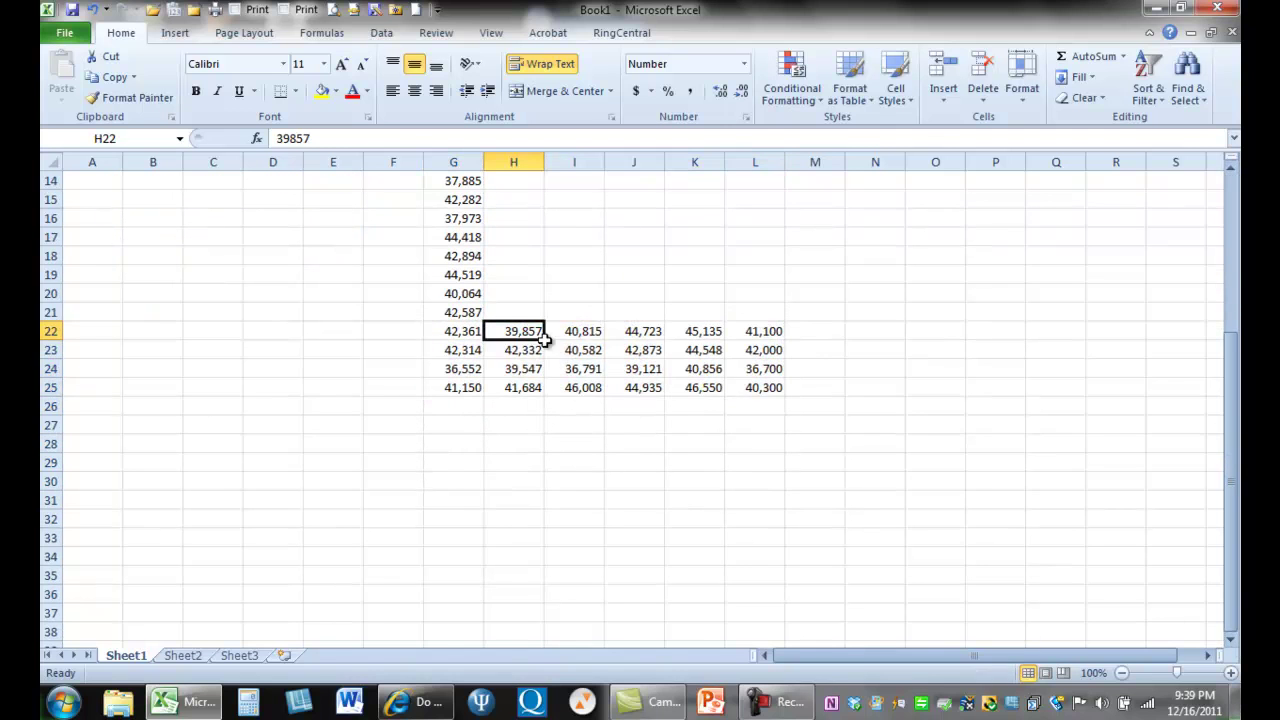
pyautogui.moveTo(543, 340); pyautogui.dragTo(749, 380)
pyautogui.hotkey('ctrl', 'c')
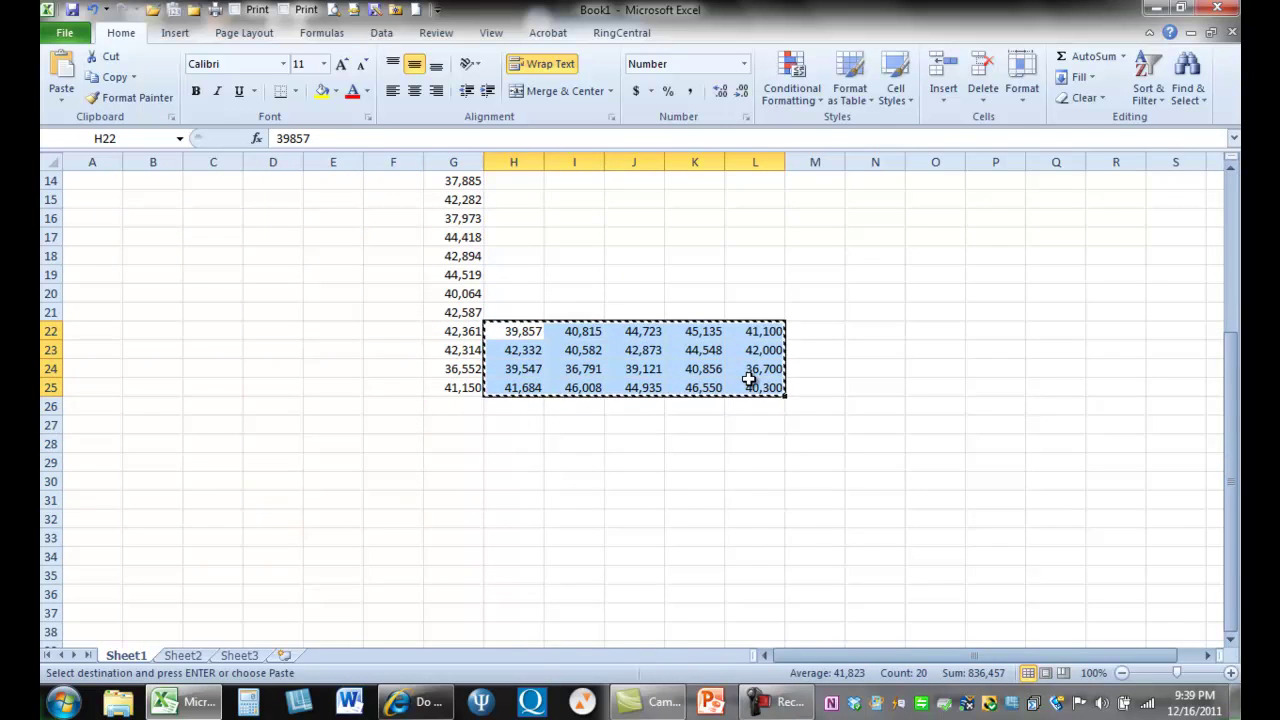
pyautogui.click(463, 406)
pyautogui.hotkey('ctrl', 'v')
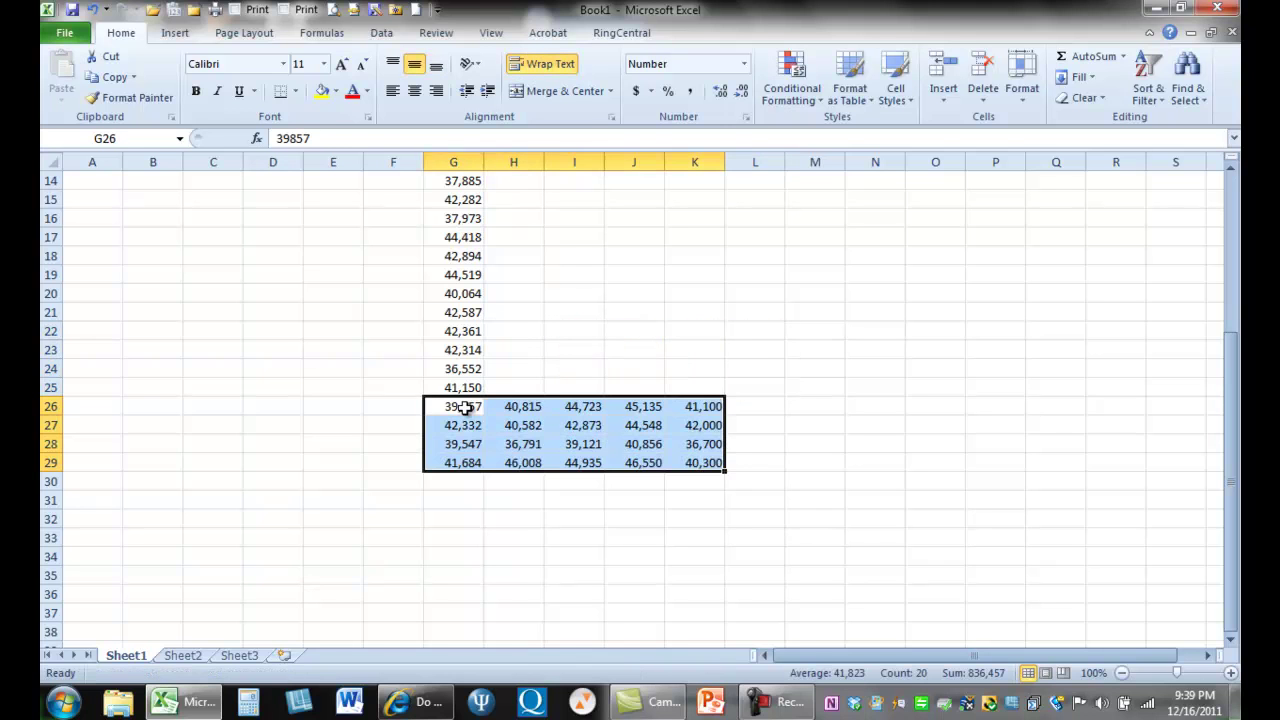
# - Move the remaining revenue block H26:K29 so it starts at G30
pyautogui.moveTo(523, 406); pyautogui.dragTo(691, 472)
pyautogui.hotkey('ctrl', 'x')
pyautogui.click(471, 485)
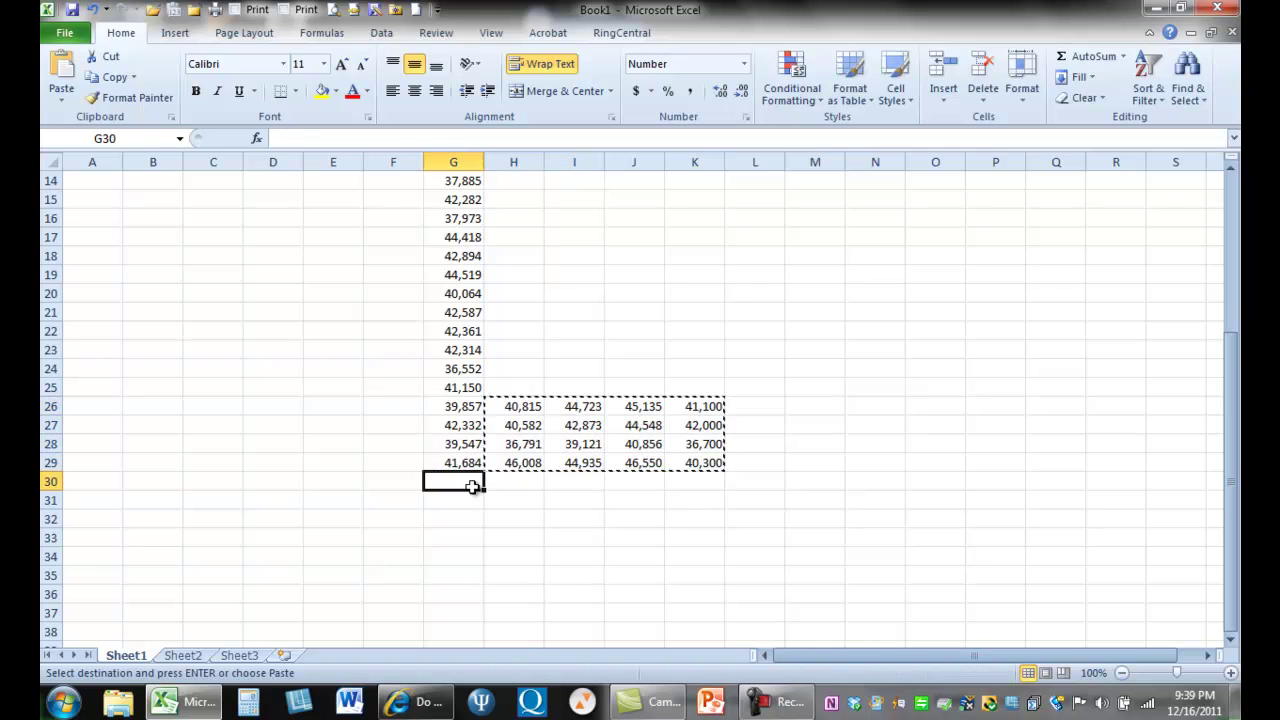
pyautogui.hotkey('ctrl', 'v')
# - Move the remaining revenue block H30:J33 so it starts at G34
pyautogui.moveTo(511, 481); pyautogui.dragTo(626, 531)
pyautogui.hotkey('ctrl', 'x')
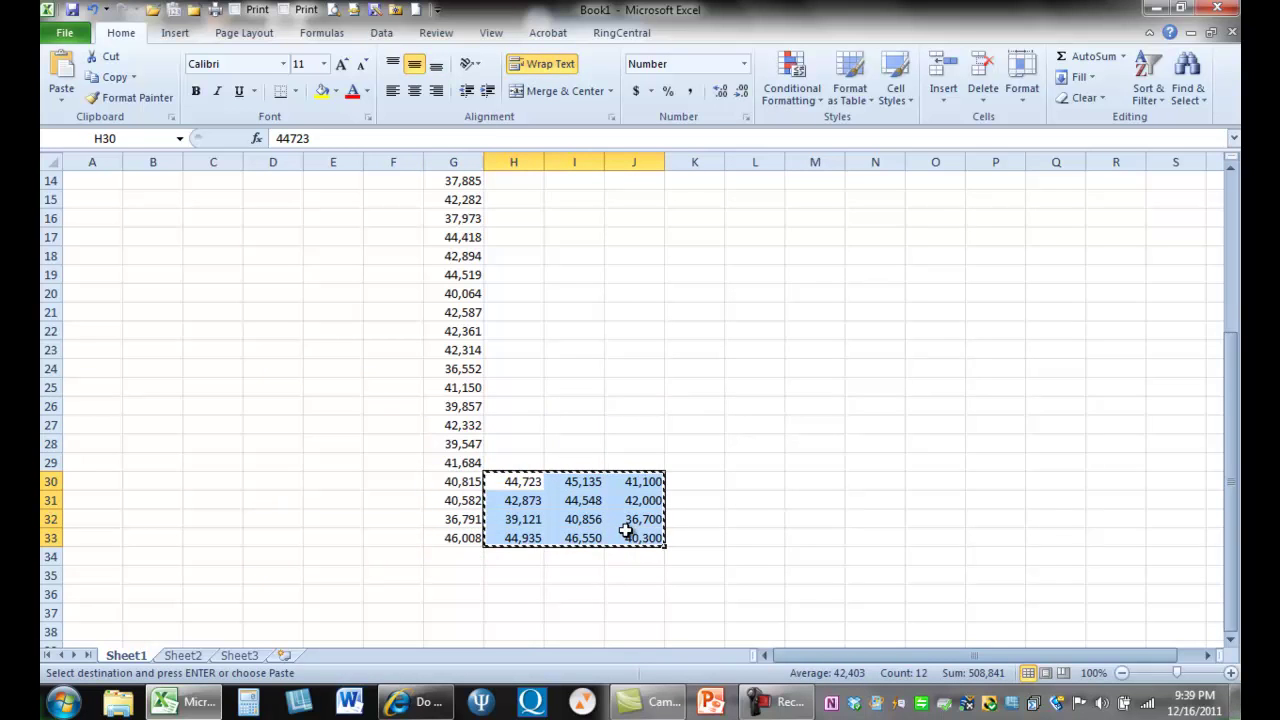
pyautogui.click(466, 555)
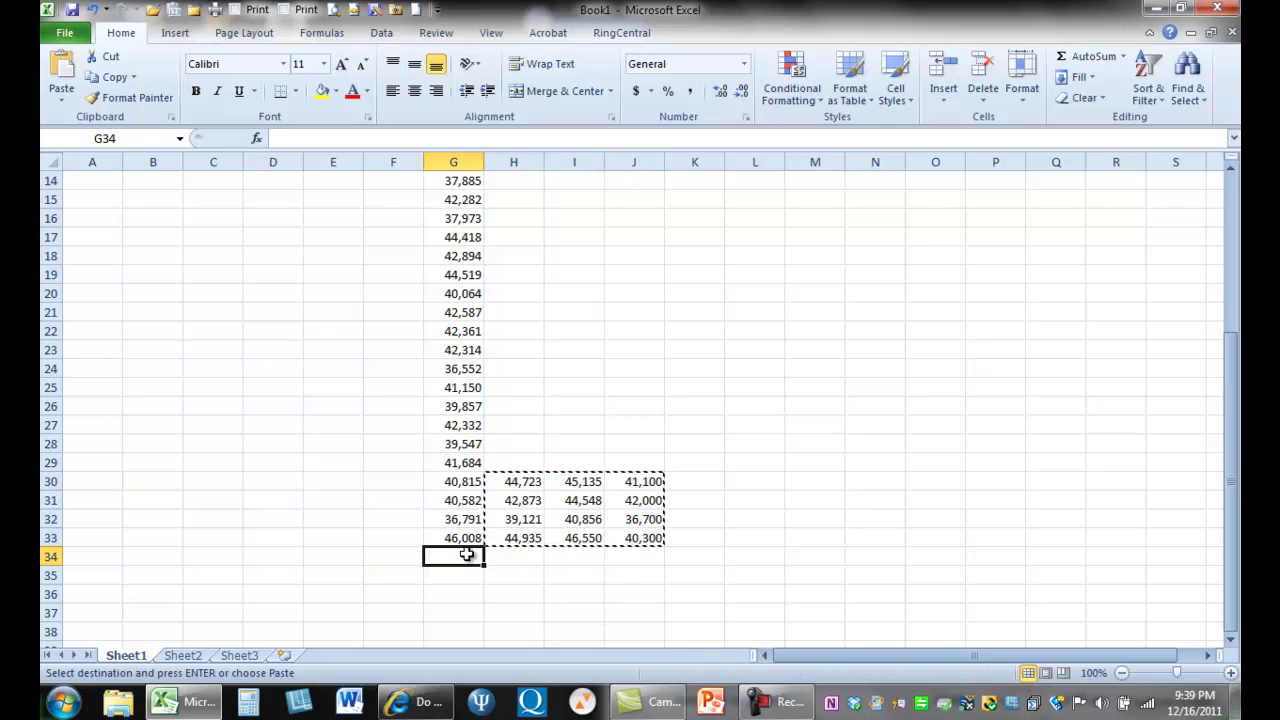
pyautogui.hotkey('ctrl', 'v')
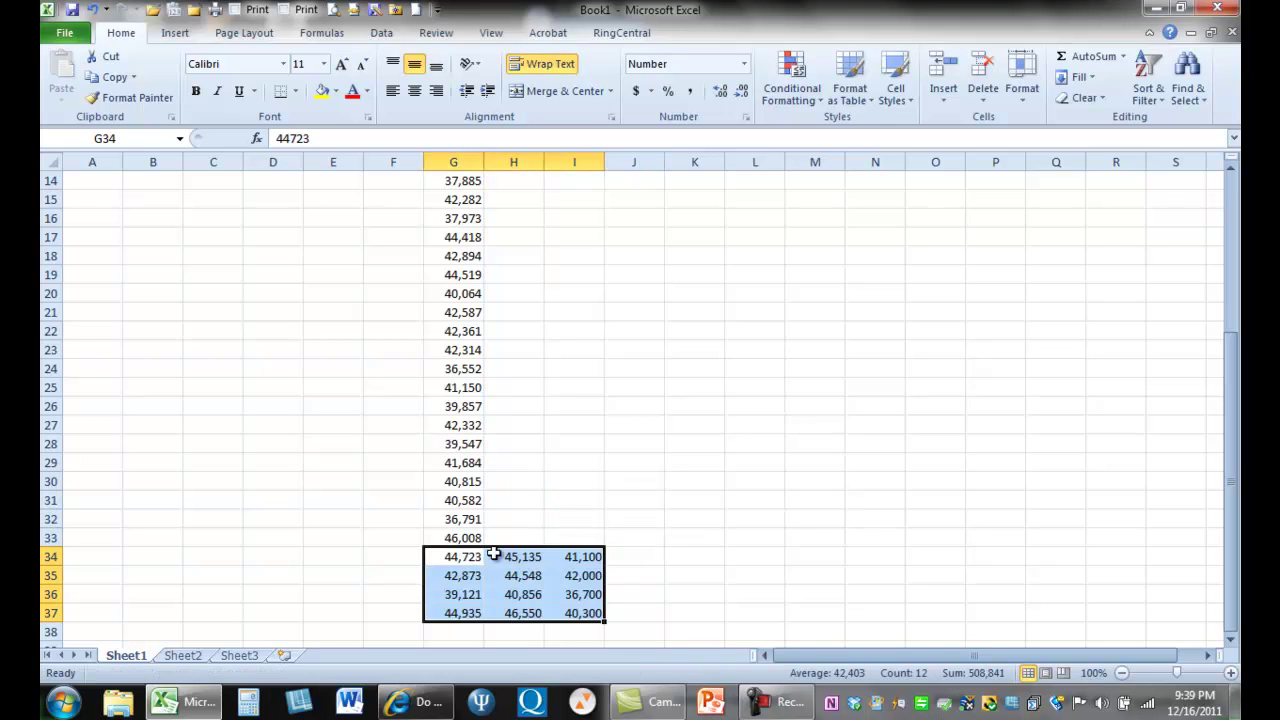
# - Move the remaining revenue block H34:I37 so it starts at G38
pyautogui.click(1230, 640)
pyautogui.moveTo(1230, 652); pyautogui.dragTo(1231, 651)
pyautogui.moveTo(527, 350); pyautogui.dragTo(578, 403)
pyautogui.hotkey('ctrl', 'x')
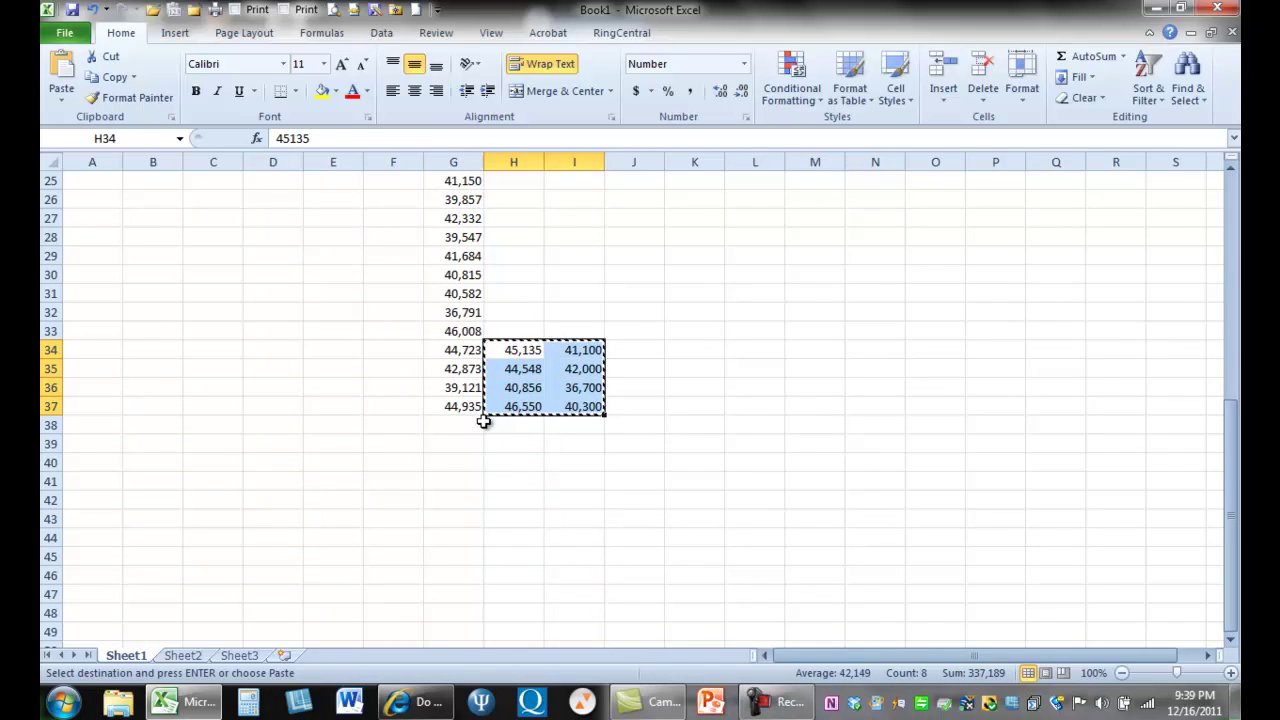
pyautogui.click(475, 424)
pyautogui.hotkey('ctrl', 'v')
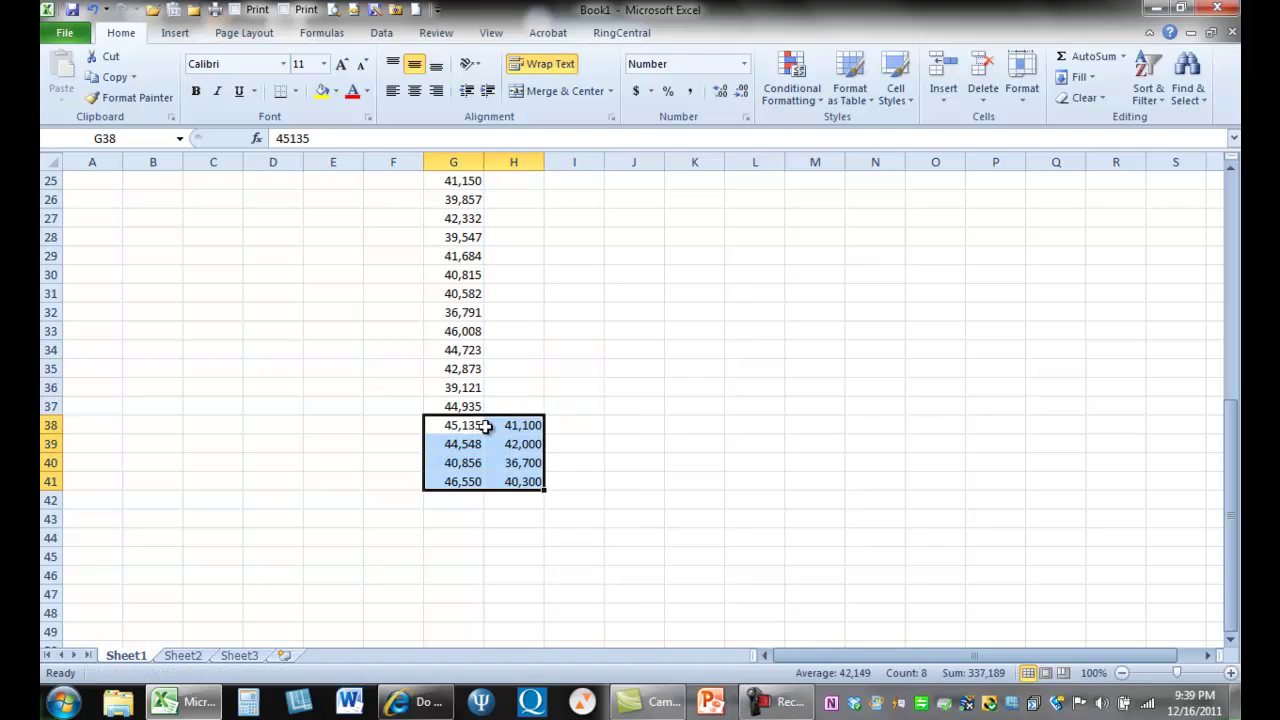
# - Move the last four quarterly revenues from H38:H41 to G42:G45, completing the single revenue column
pyautogui.click(520, 427)
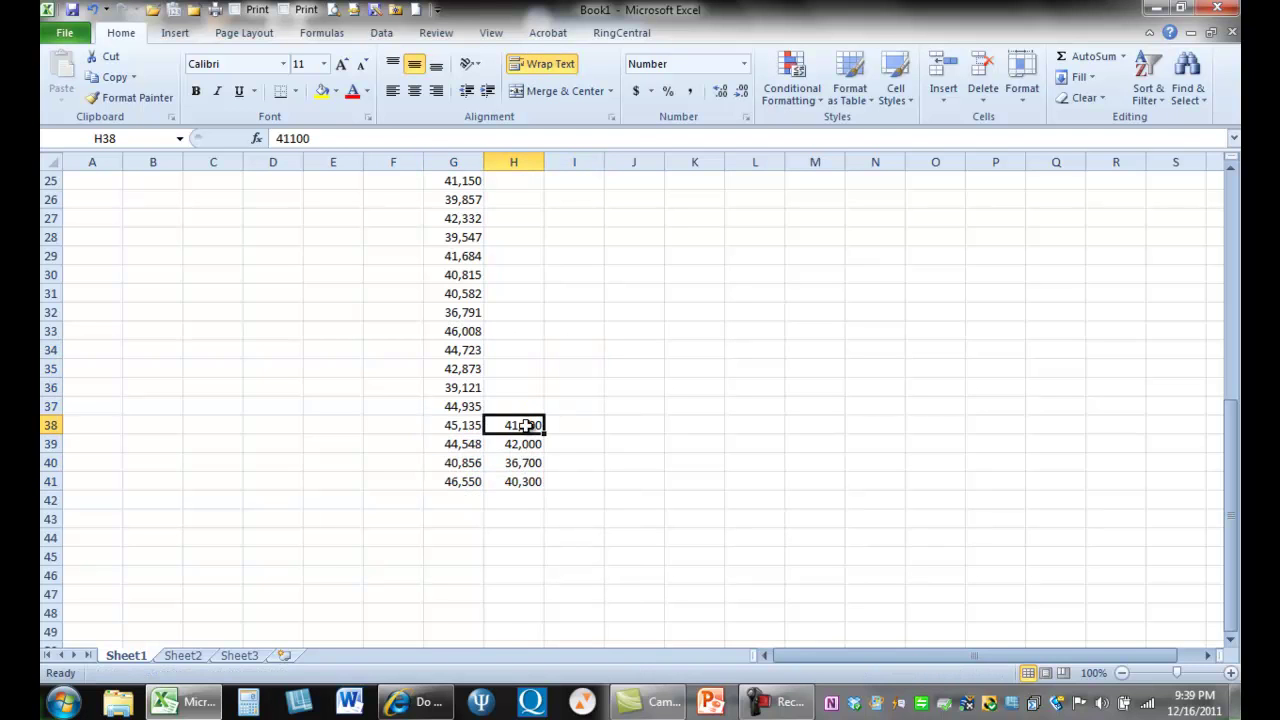
pyautogui.click(555, 440)
pyautogui.moveTo(536, 426); pyautogui.dragTo(530, 481)
pyautogui.hotkey('ctrl', 'c')
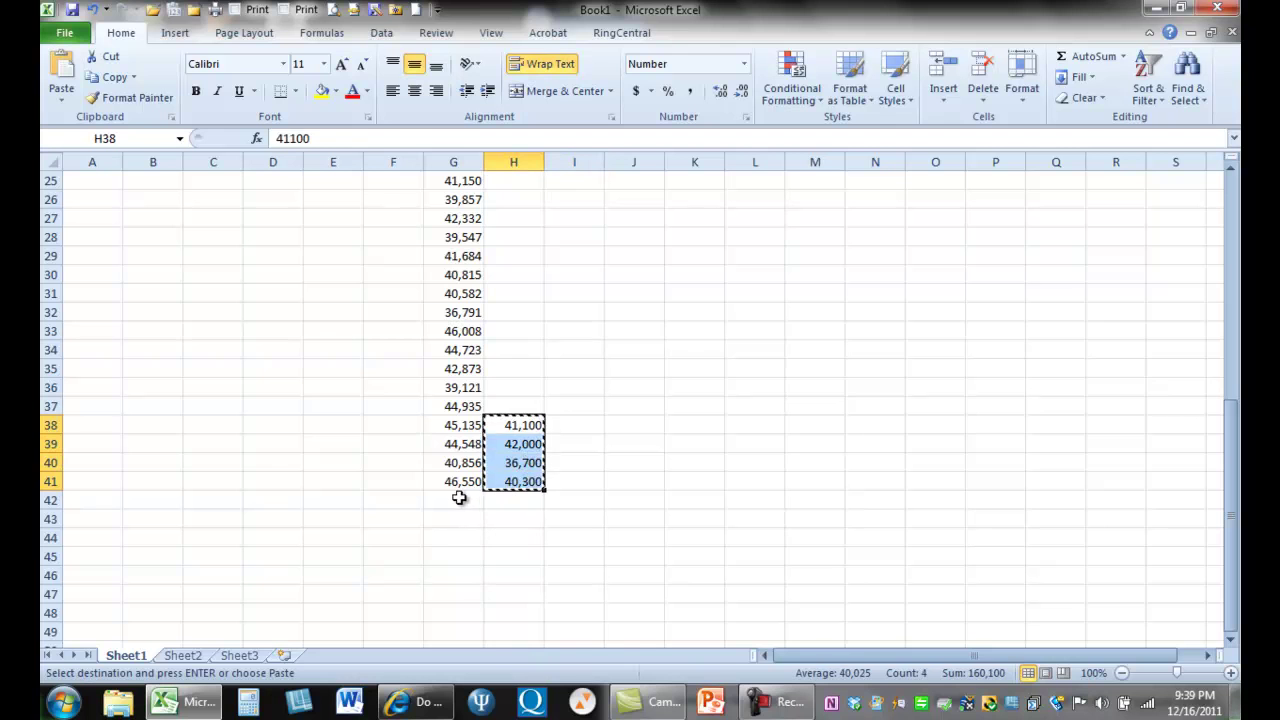
pyautogui.click(459, 498)
pyautogui.hotkey('ctrl', 'v')
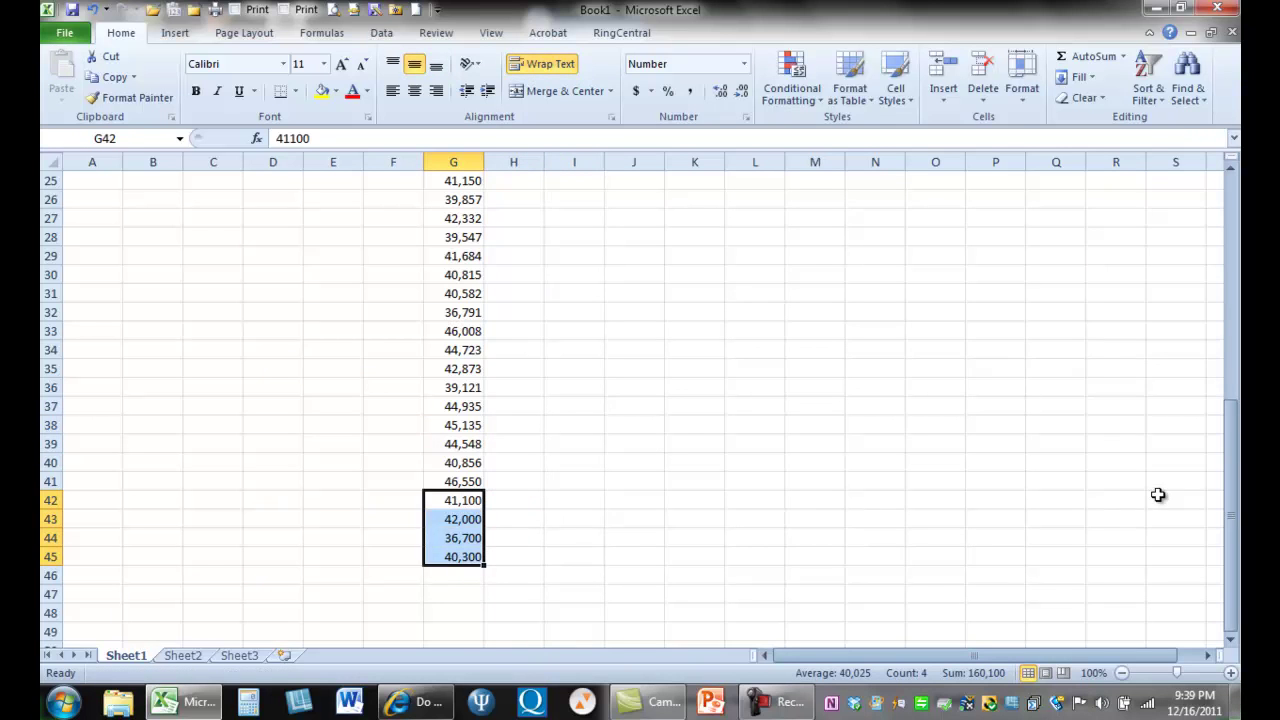
# - Try formatting column F as Date with the 3/14/2001 type
pyautogui.moveTo(1235, 482); pyautogui.dragTo(1216, 245)
pyautogui.click(1214, 236)
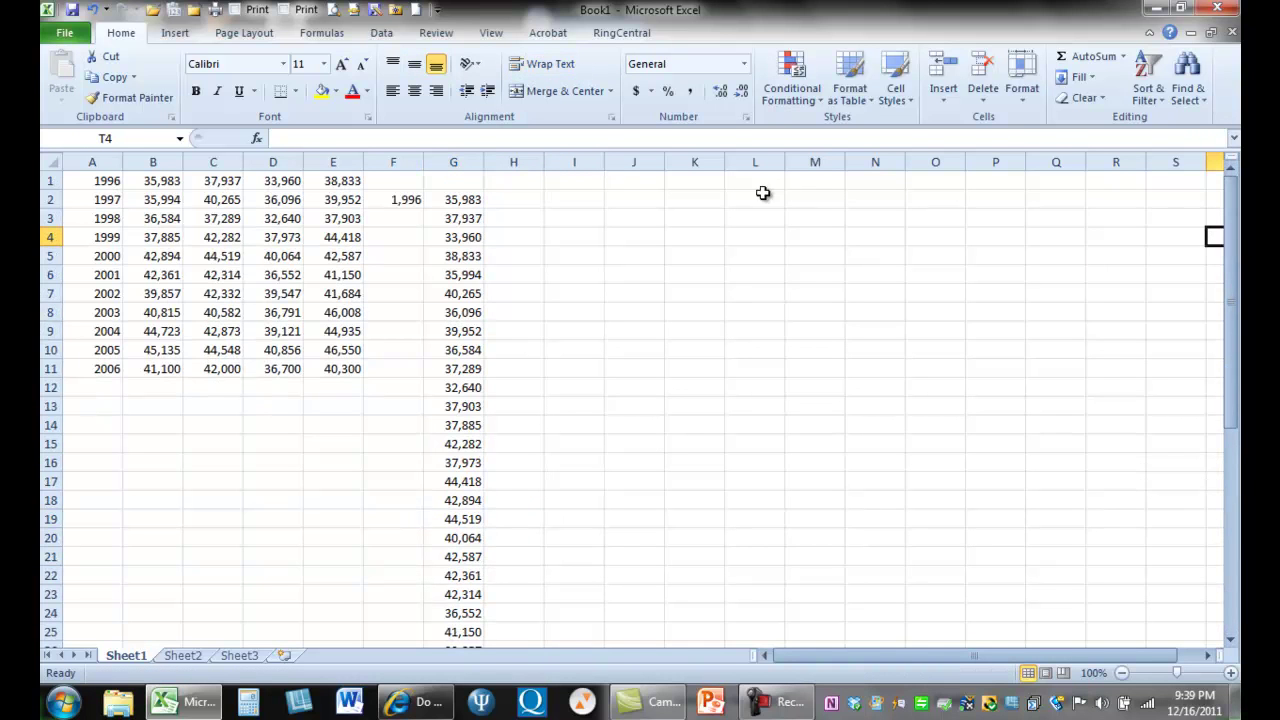
pyautogui.click(398, 163)
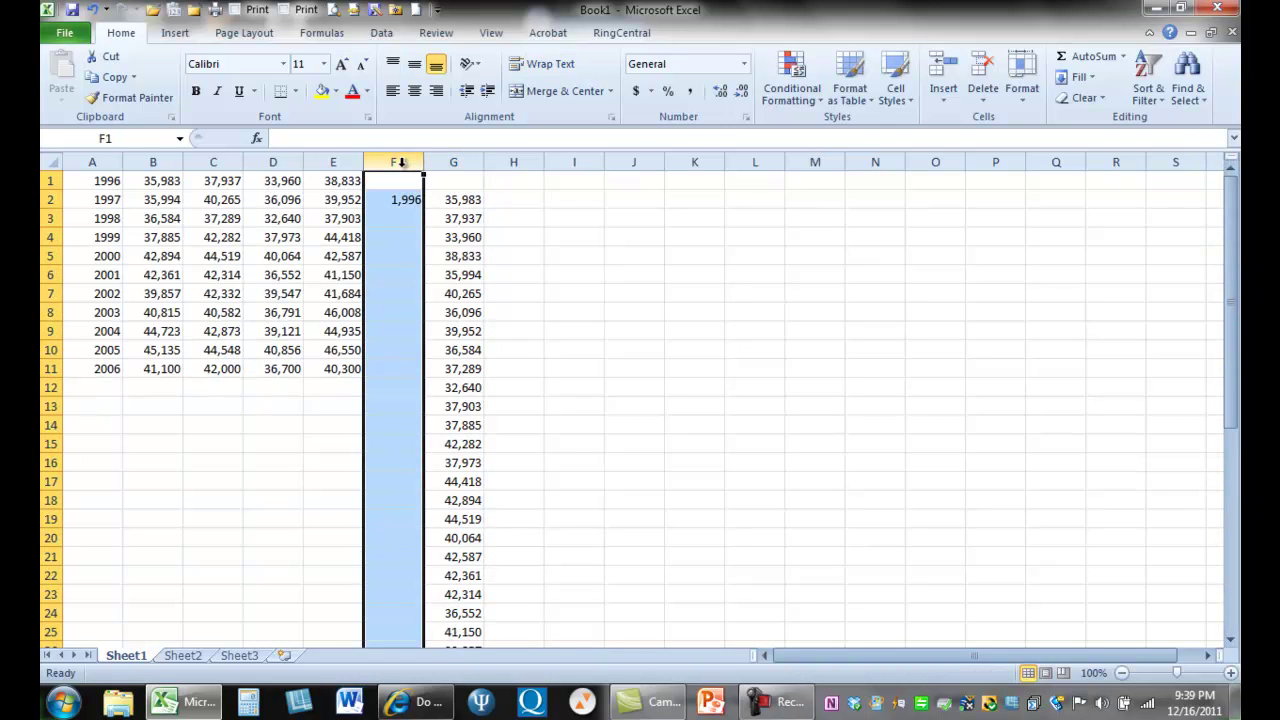
pyautogui.rightClick(402, 165)
pyautogui.click(481, 358)
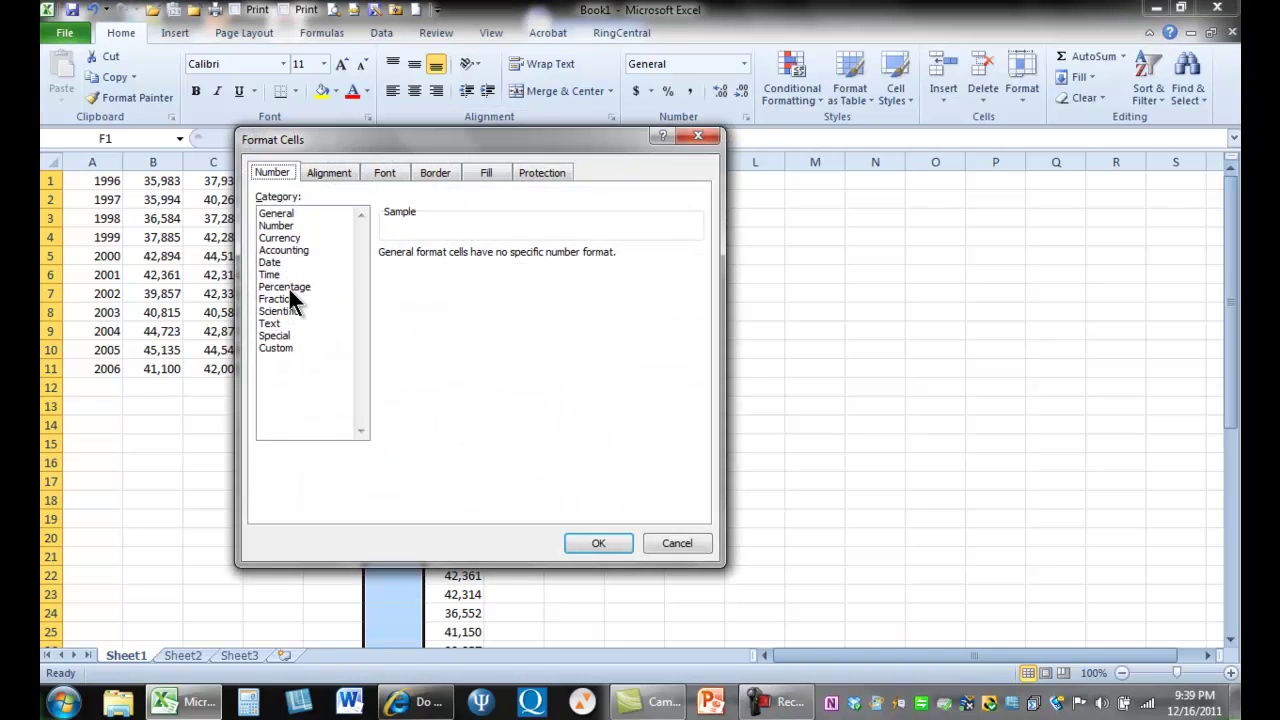
pyautogui.click(279, 275)
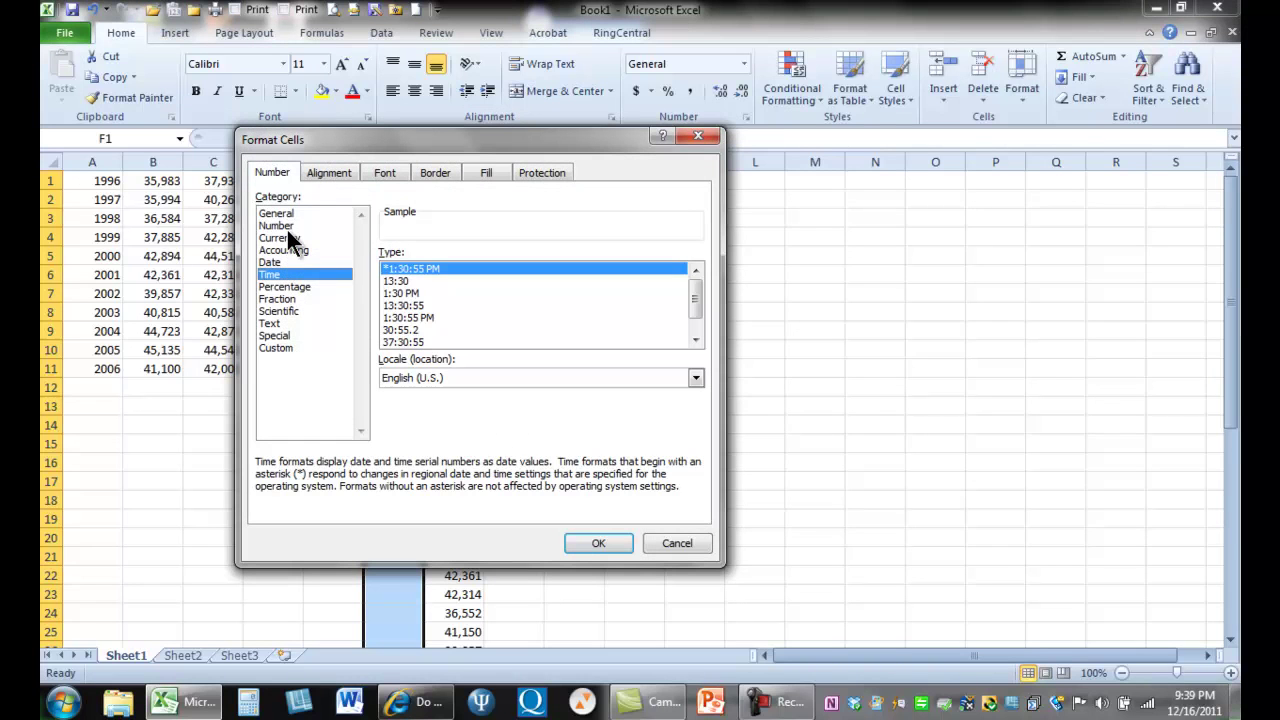
pyautogui.click(280, 260)
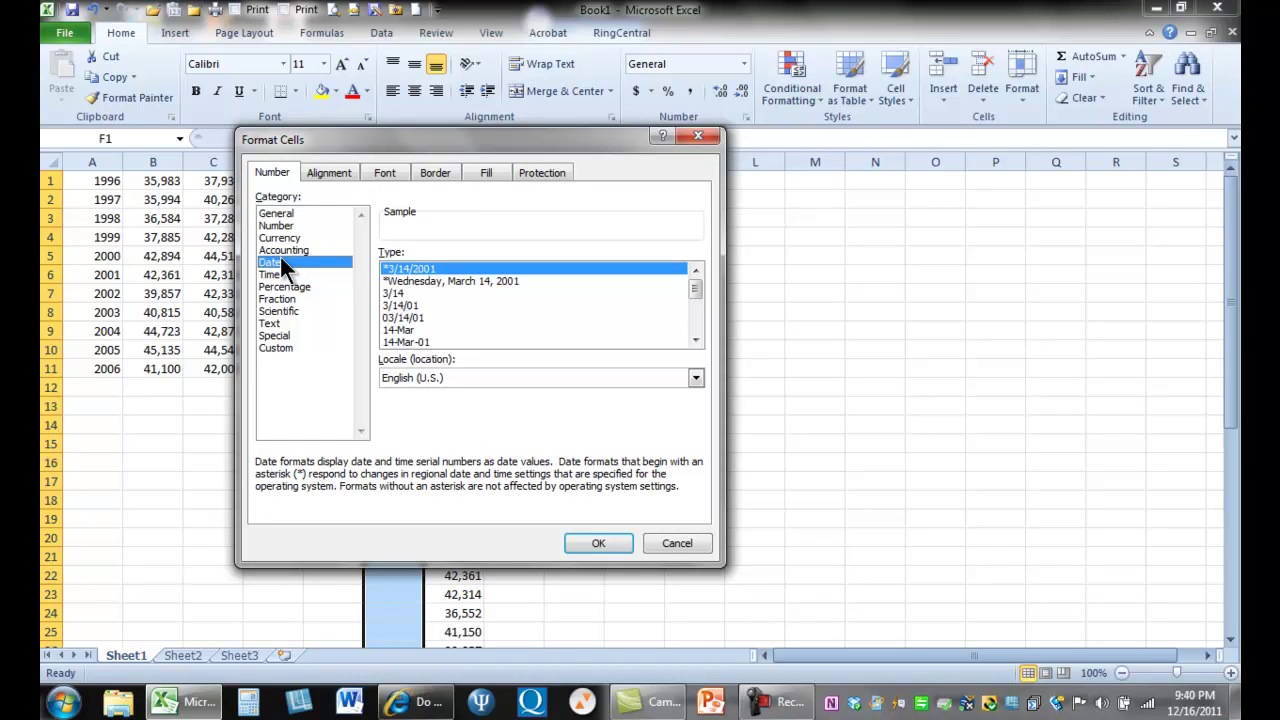
pyautogui.click(281, 276)
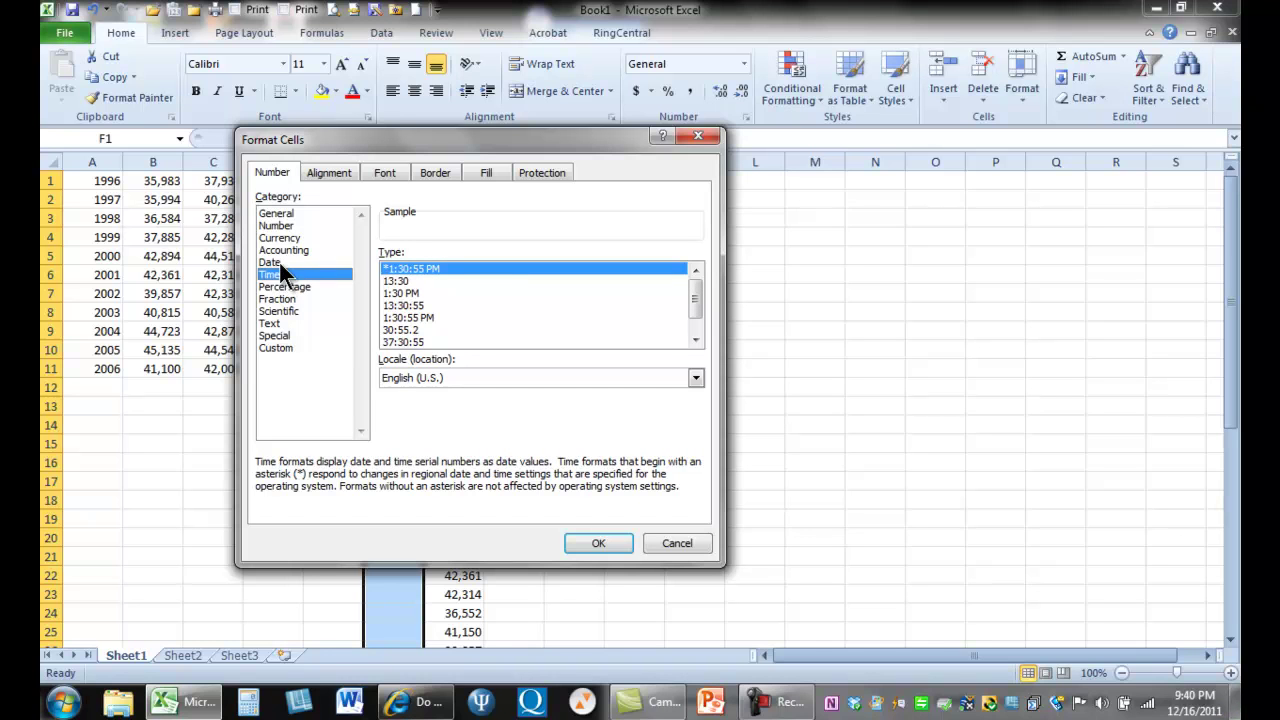
pyautogui.click(282, 264)
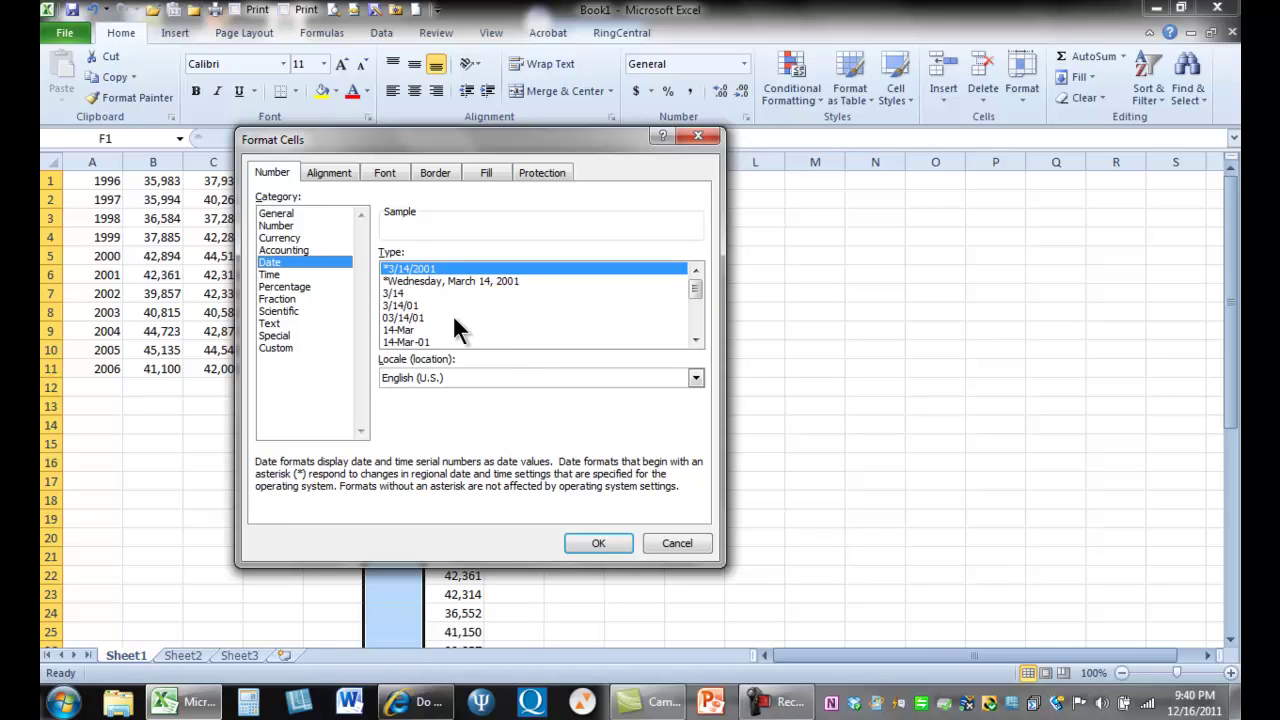
pyautogui.click(594, 543)
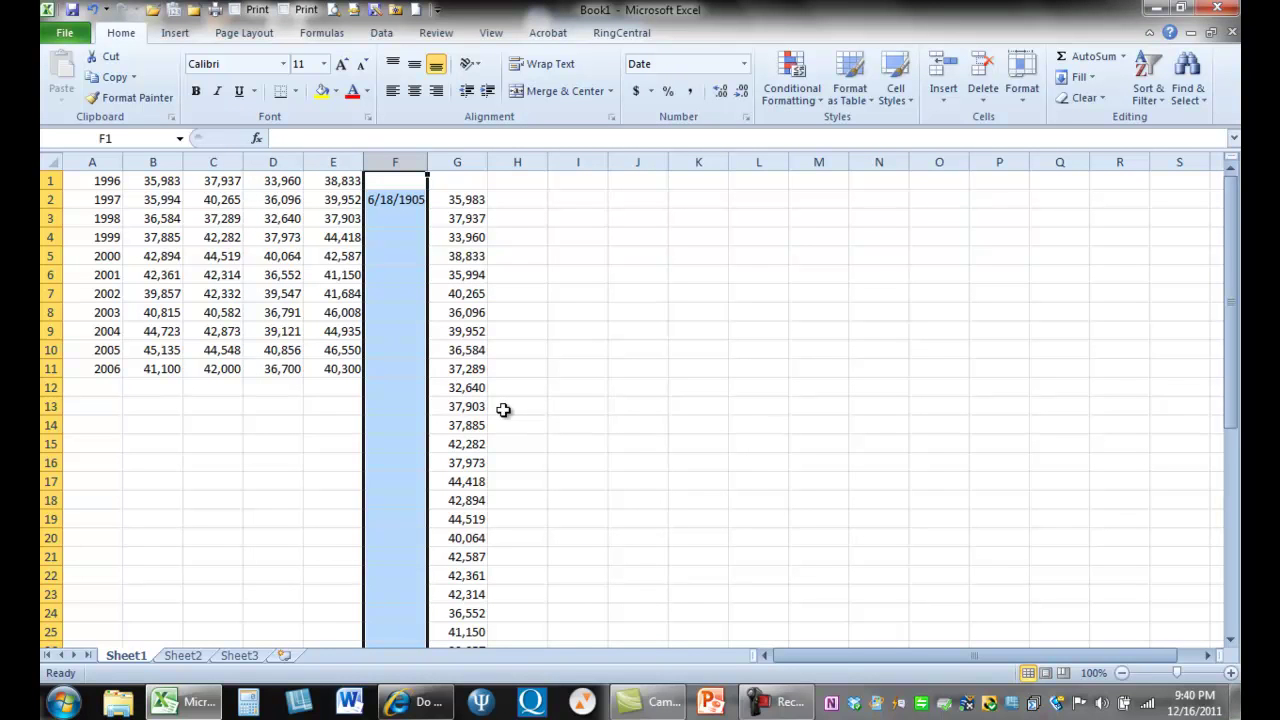
# - Try re-entering the year 1996 in the date-formatted cell F2
pyautogui.click(398, 200)
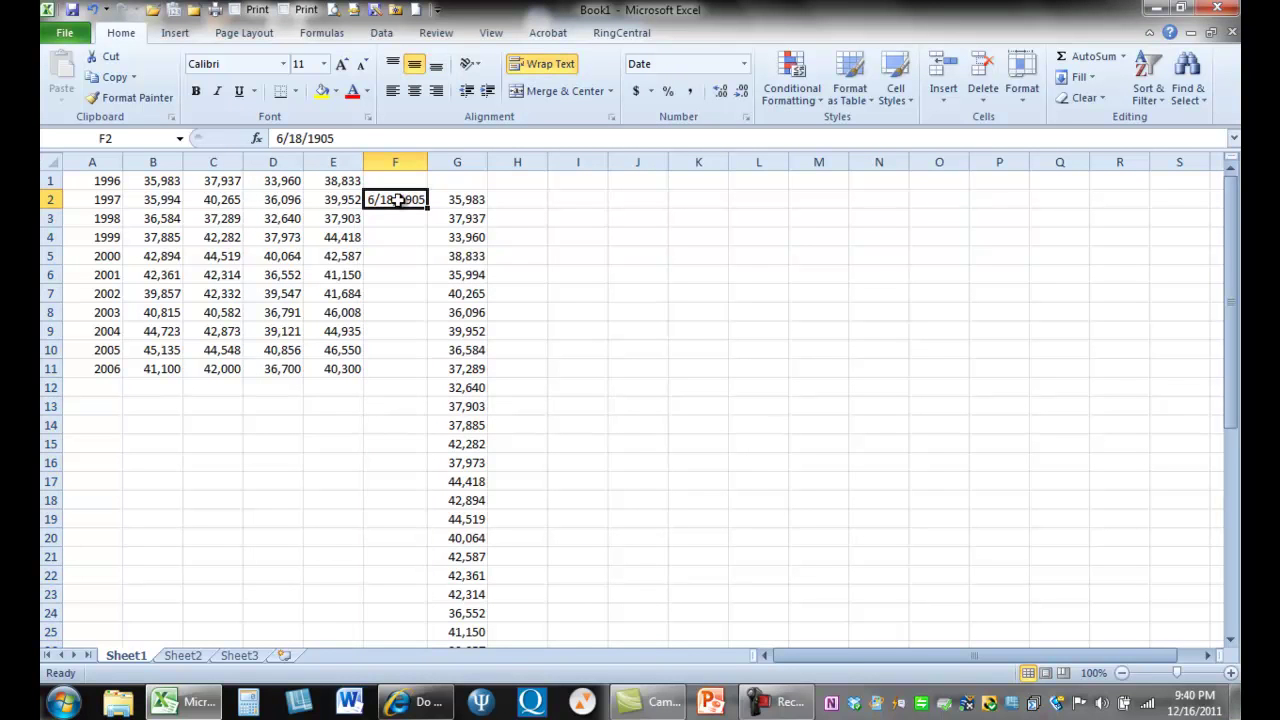
pyautogui.press('Delete')
pyautogui.write('11')
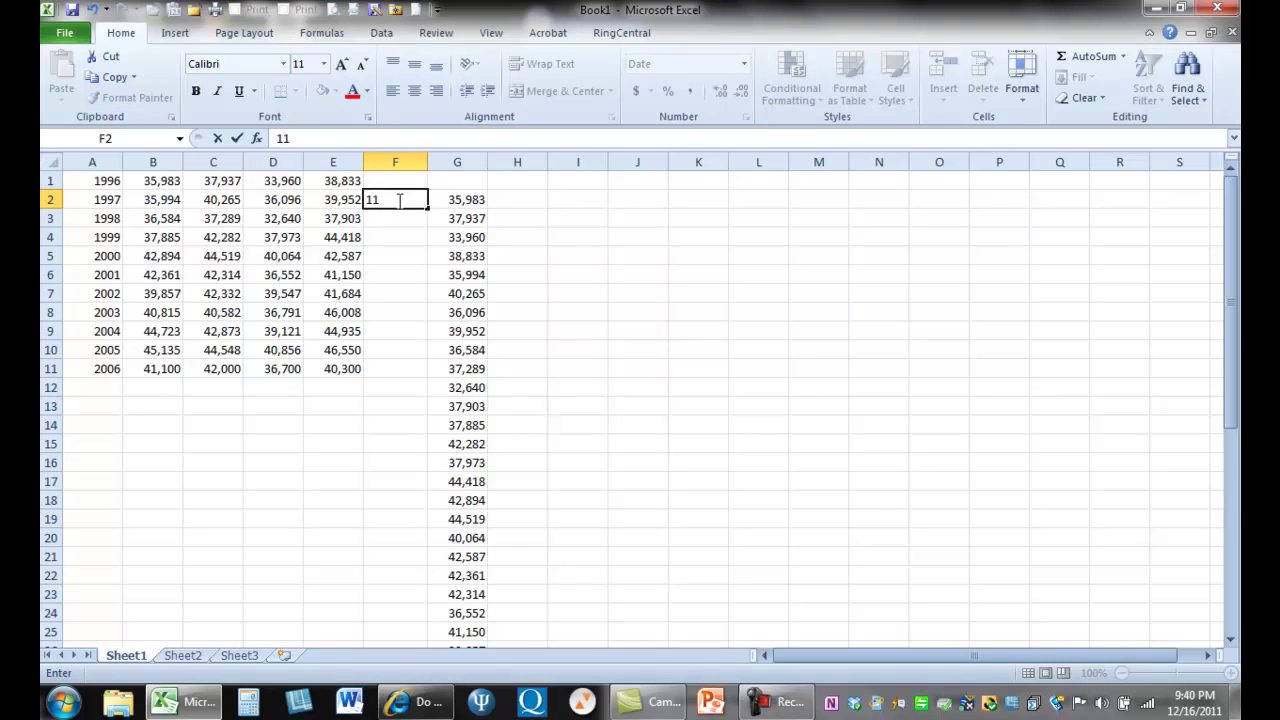
pyautogui.write('96')
pyautogui.press('Return')
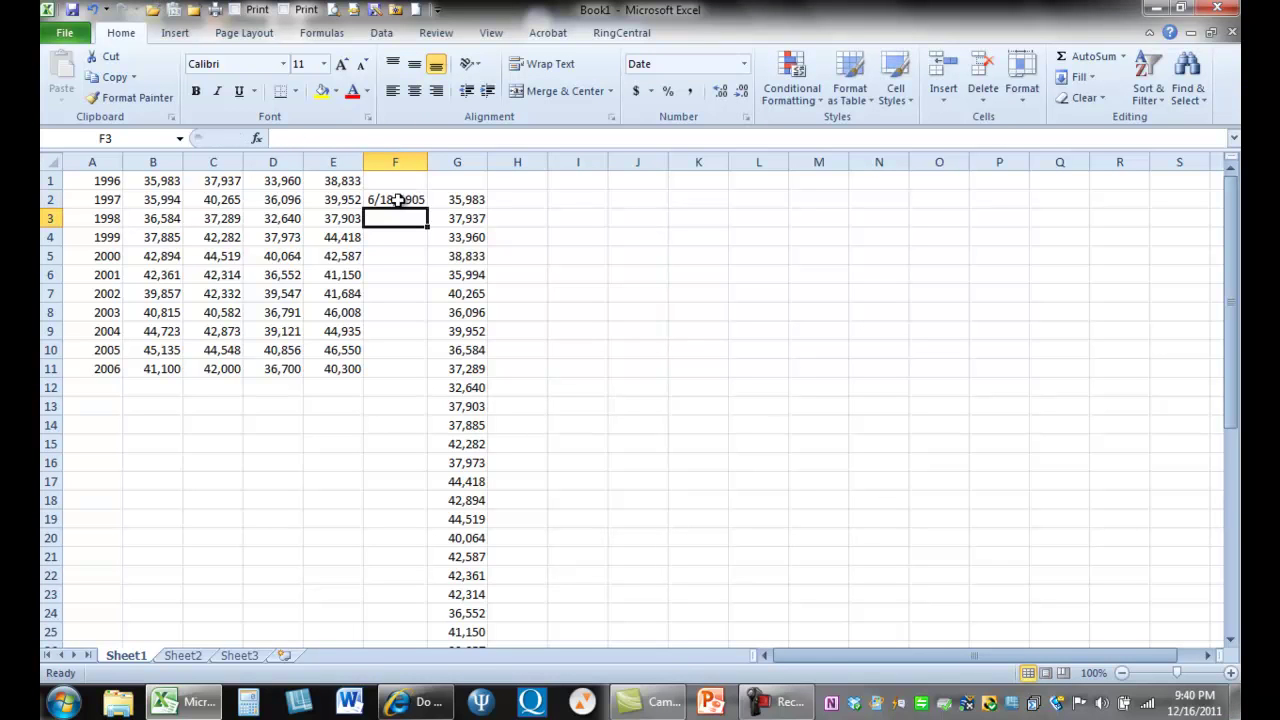
# - Clear F2 and format column F as Number with 0 decimal places and no thousands separator
pyautogui.click(398, 200)
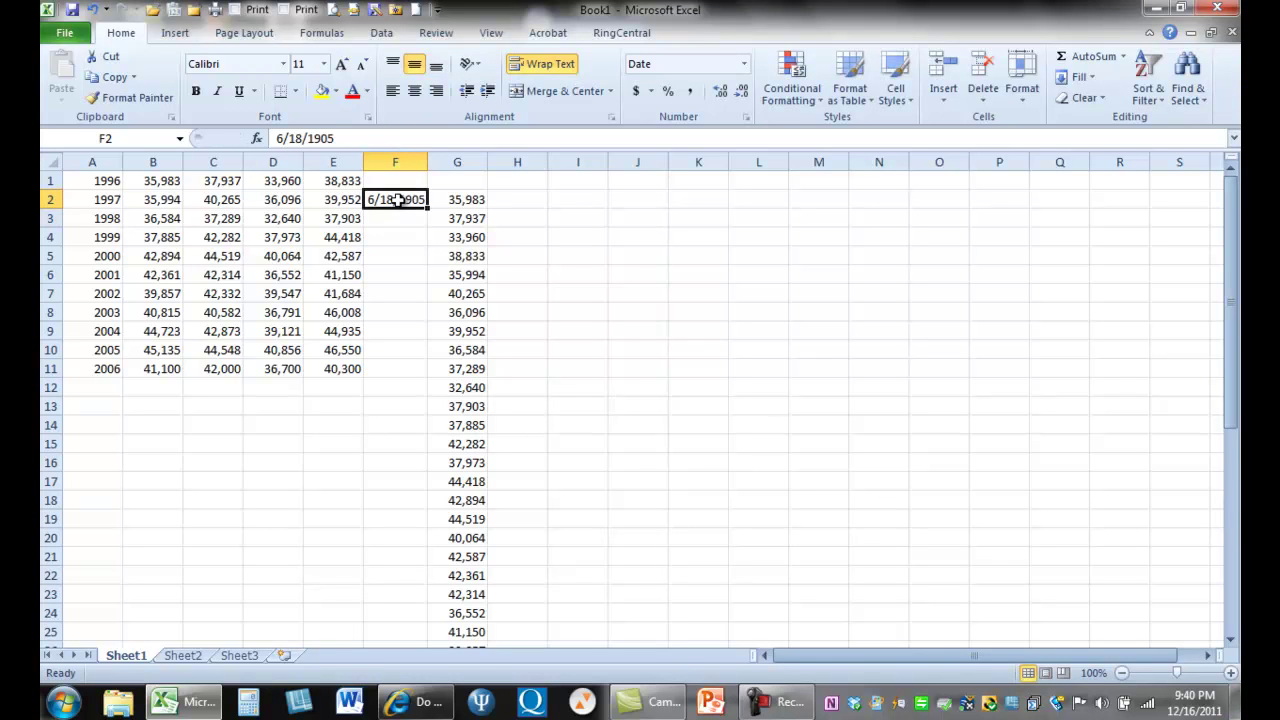
pyautogui.press('Delete')
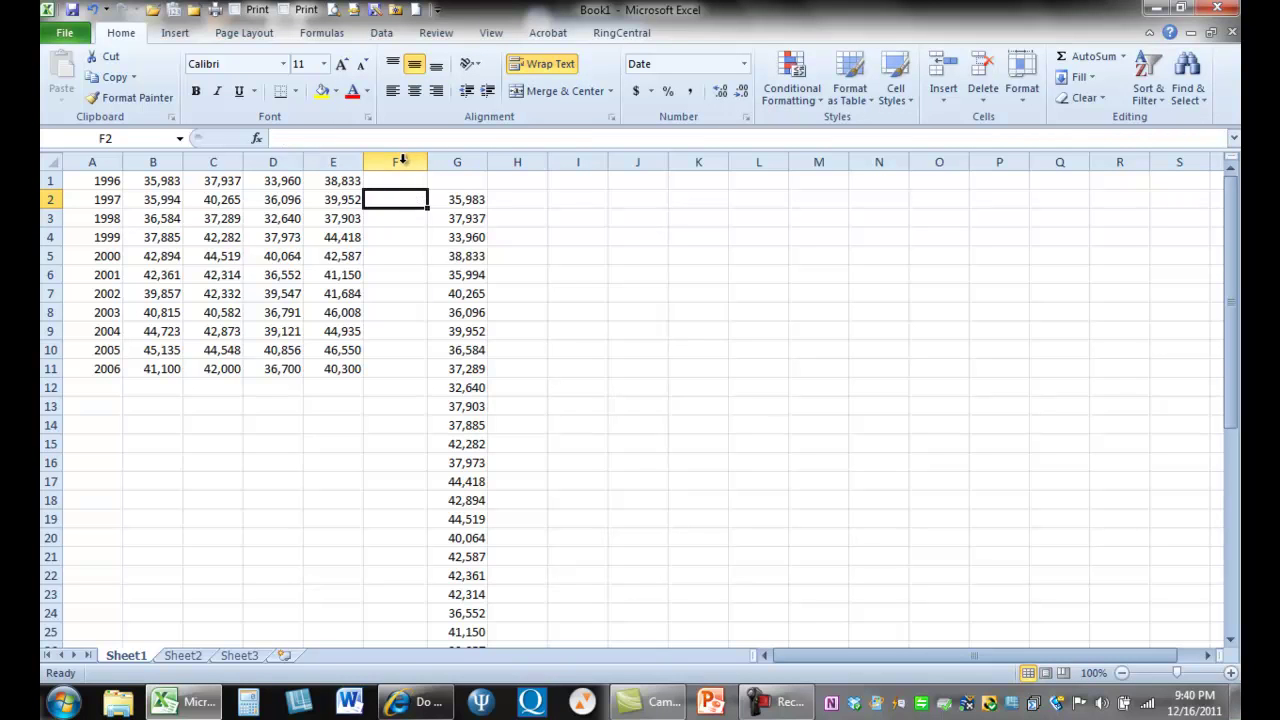
pyautogui.click(405, 165)
pyautogui.rightClick(404, 166)
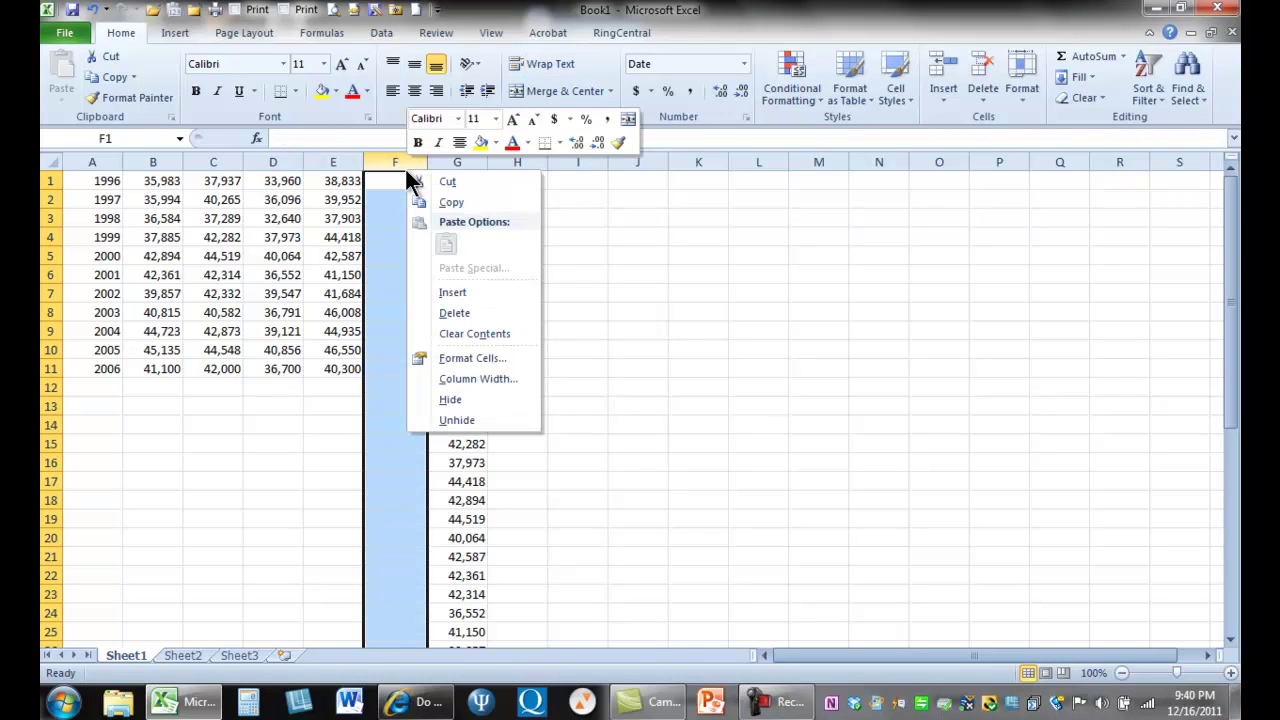
pyautogui.rightClick(396, 158)
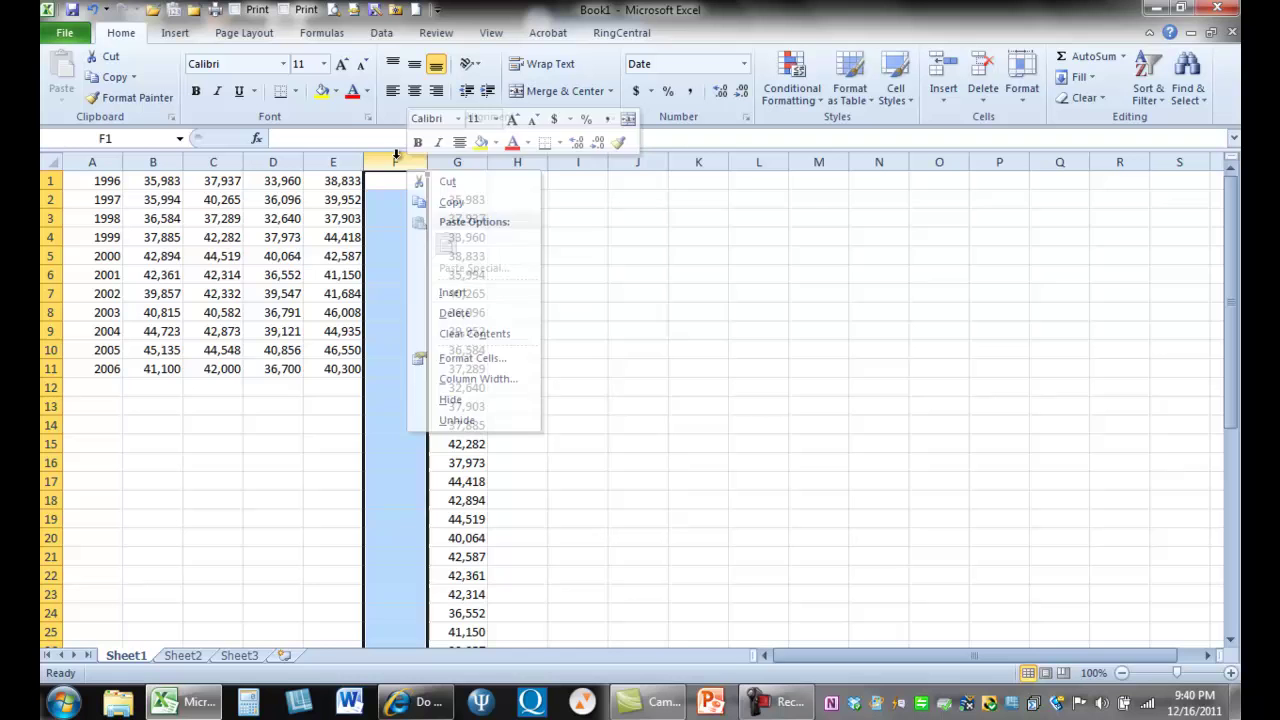
pyautogui.click(464, 345)
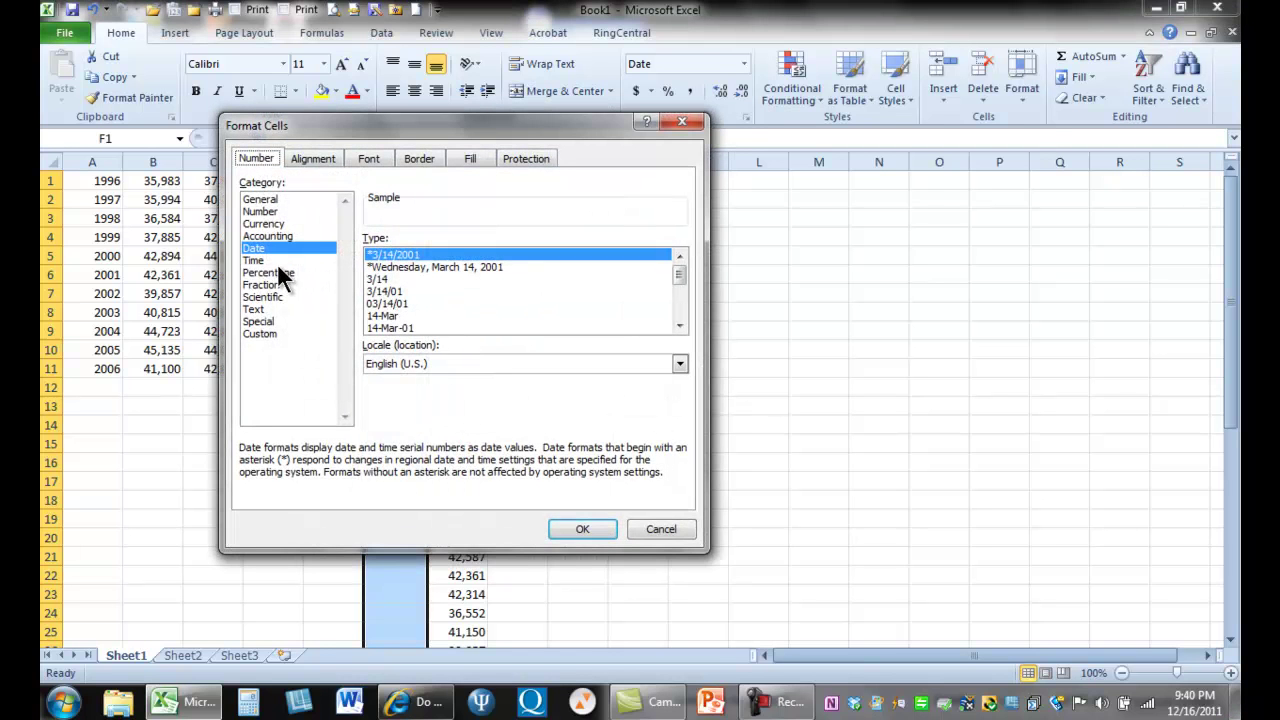
pyautogui.click(264, 215)
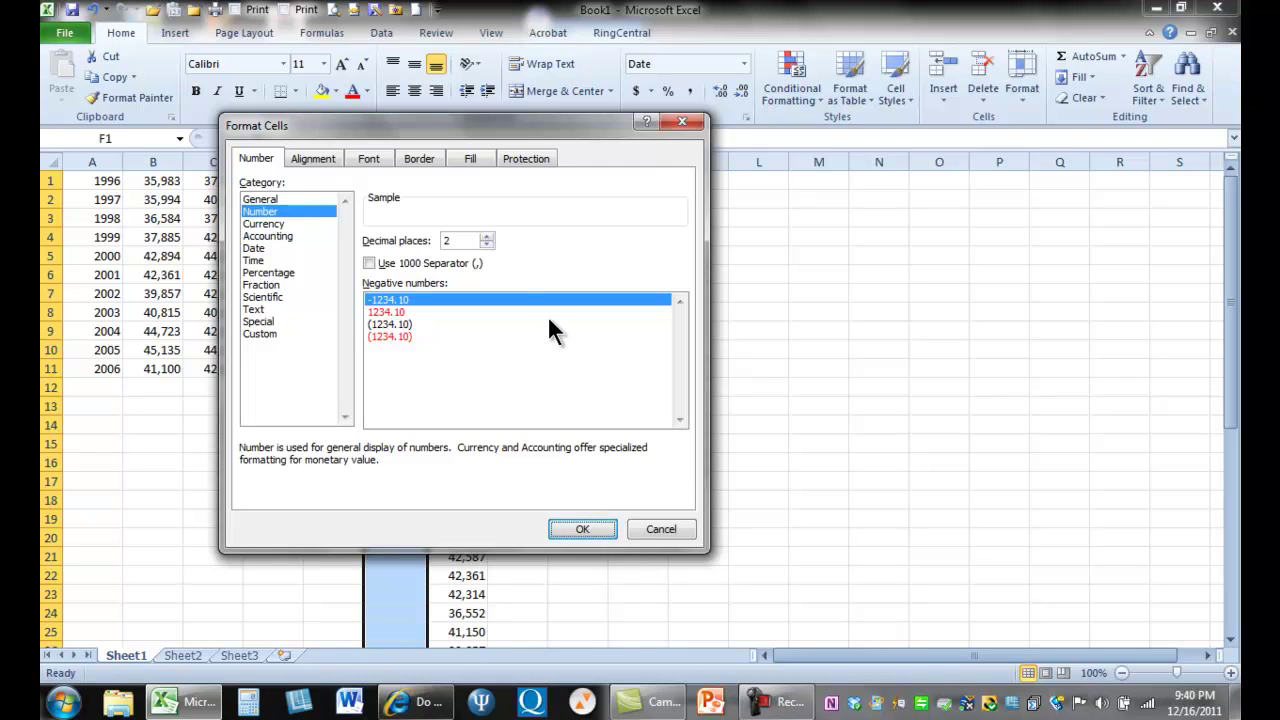
pyautogui.click(487, 238)
pyautogui.click(487, 238)
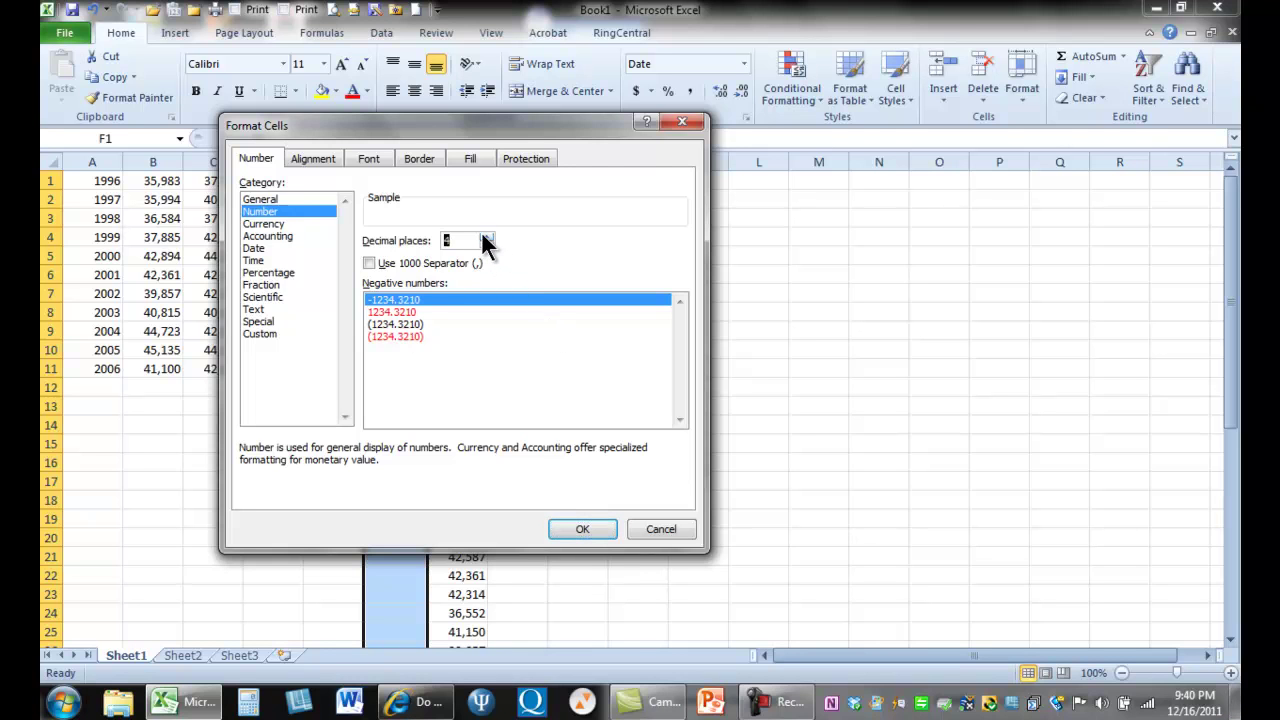
pyautogui.click(487, 238)
pyautogui.click(487, 238)
pyautogui.click(487, 238)
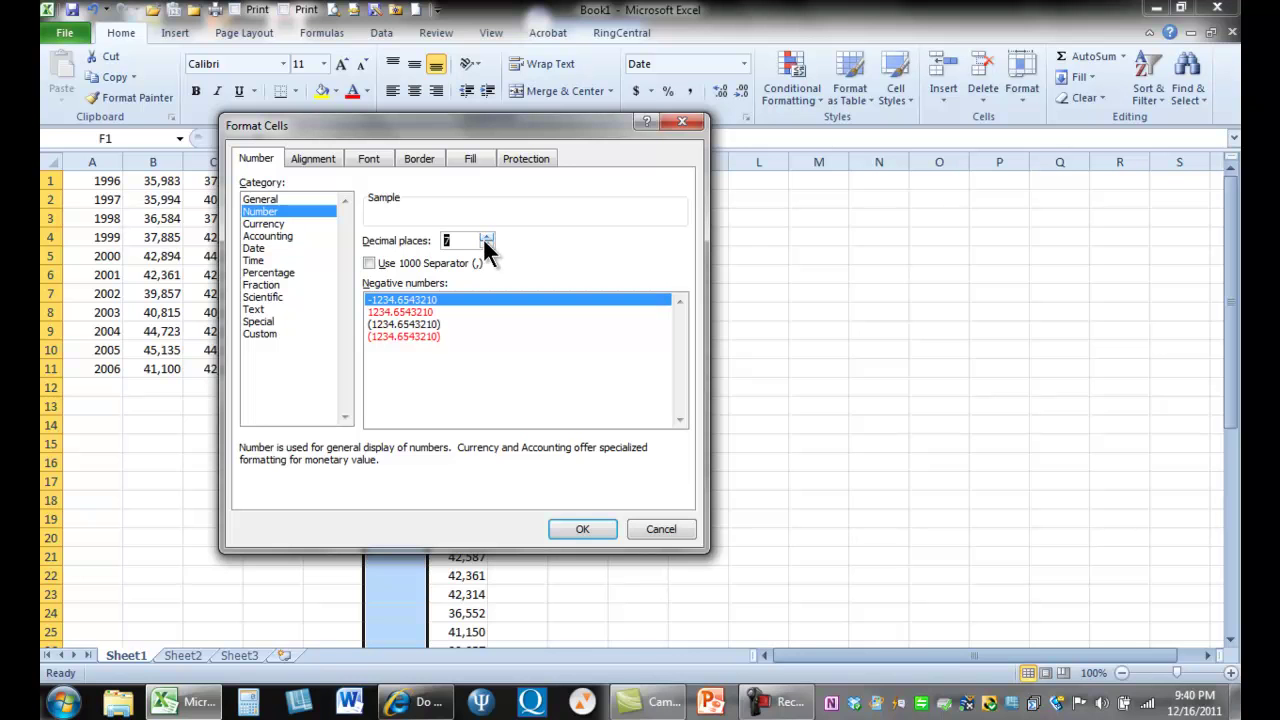
pyautogui.write('0')
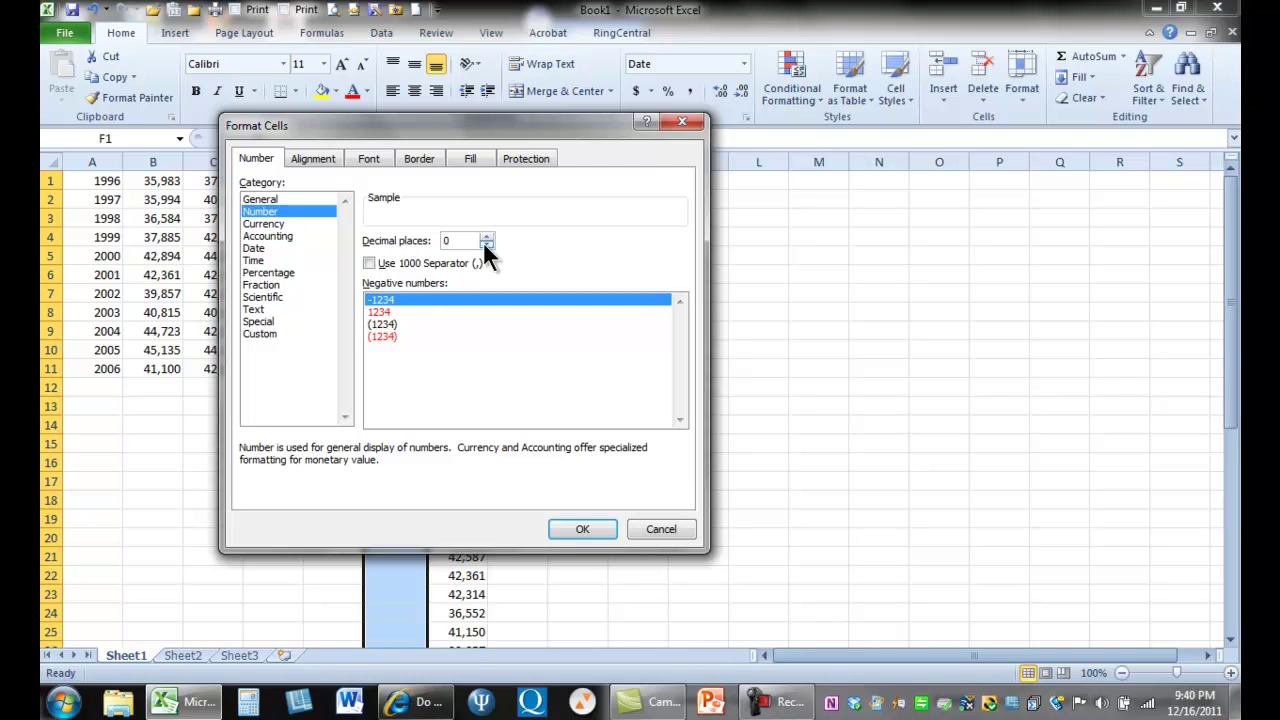
pyautogui.click(583, 526)
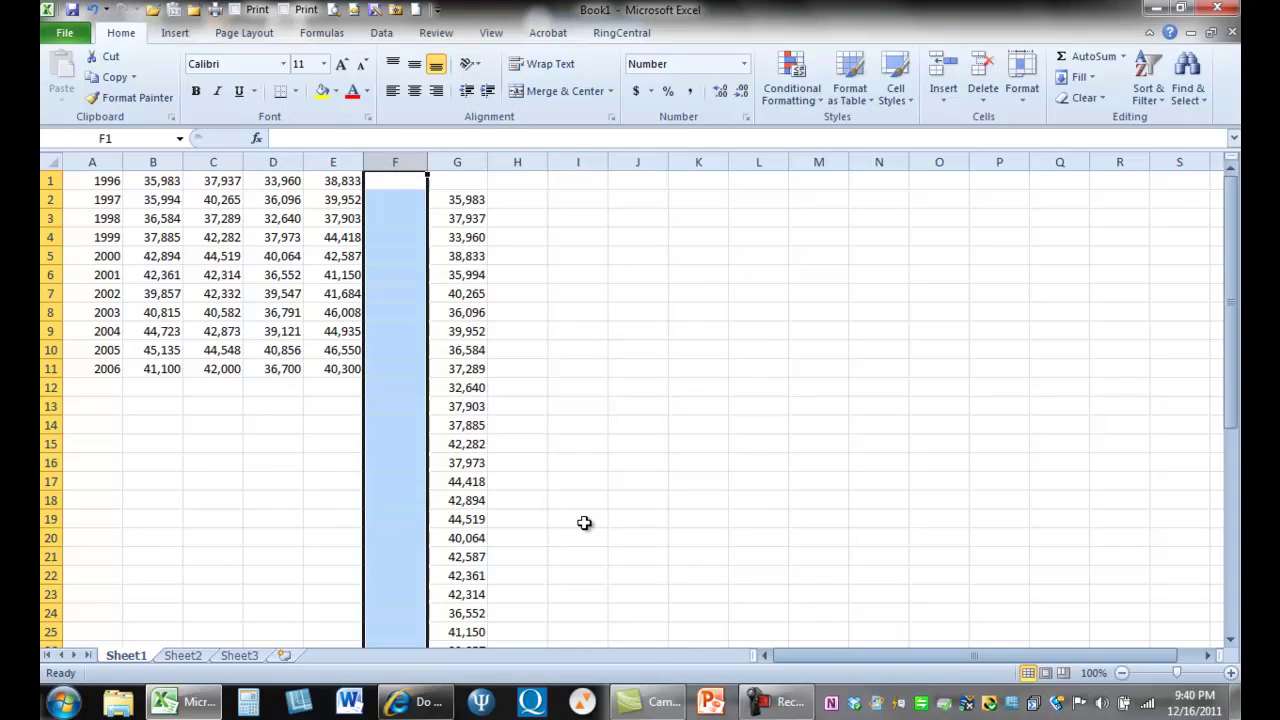
# - Enter the year 1996 in F2 beside the first quarterly revenue
pyautogui.click(408, 199)
pyautogui.write('199')
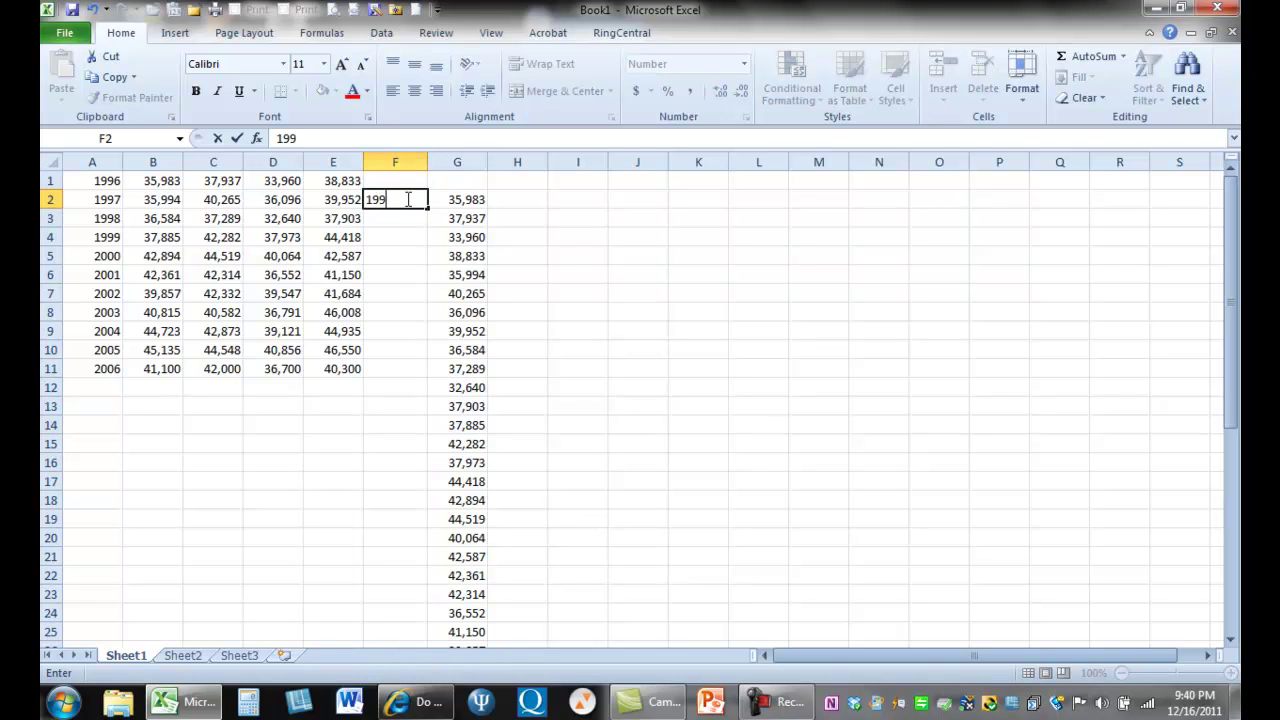
pyautogui.write('6')
pyautogui.press('Return')
pyautogui.press('Return')
pyautogui.press('Return')
pyautogui.press('Return')
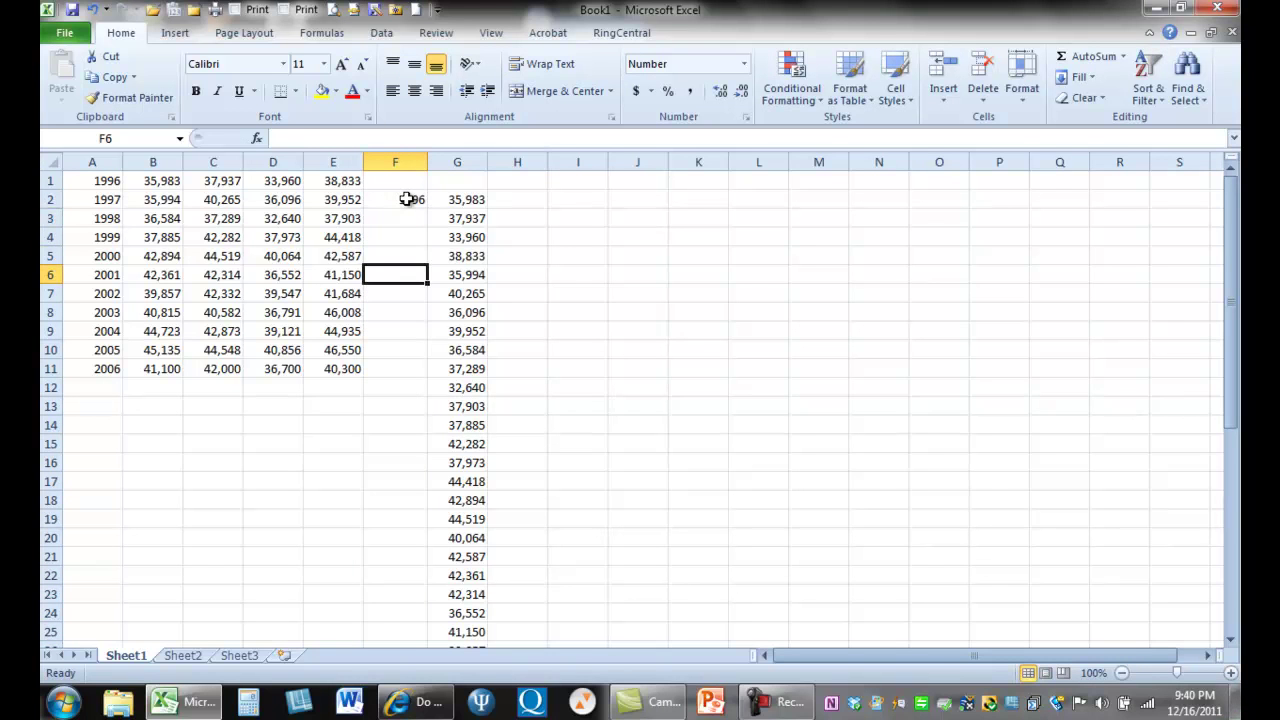
pyautogui.press('Up')
pyautogui.press('Up')
pyautogui.press('Up')
pyautogui.press('Down')
pyautogui.press('Up')
pyautogui.press('Up')
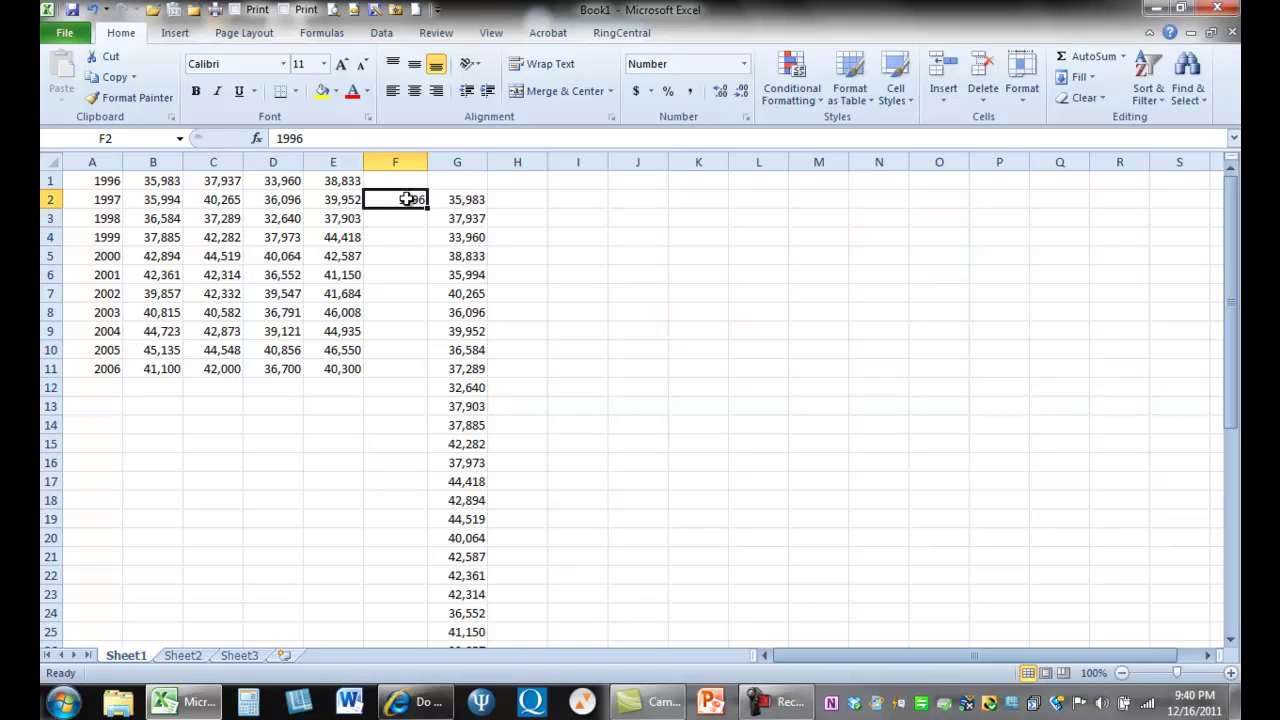
# - Enter quarter numbers 1, 2, 3 and 4 in H2:H5 beside the first year's revenues
pyautogui.press('Right')
pyautogui.press('Right')
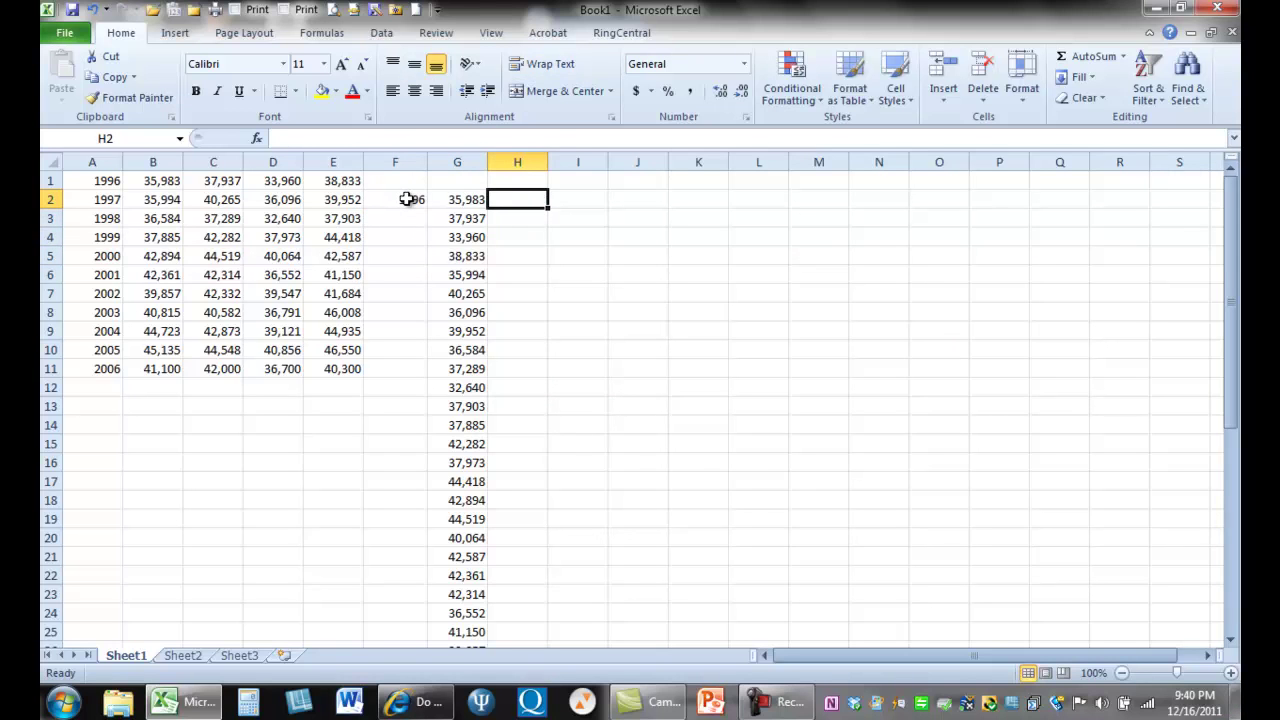
pyautogui.write('1')
pyautogui.press('Return')
pyautogui.write('2')
pyautogui.press('Return')
pyautogui.write('3')
pyautogui.press('Return')
pyautogui.write('4')
pyautogui.press('Return')
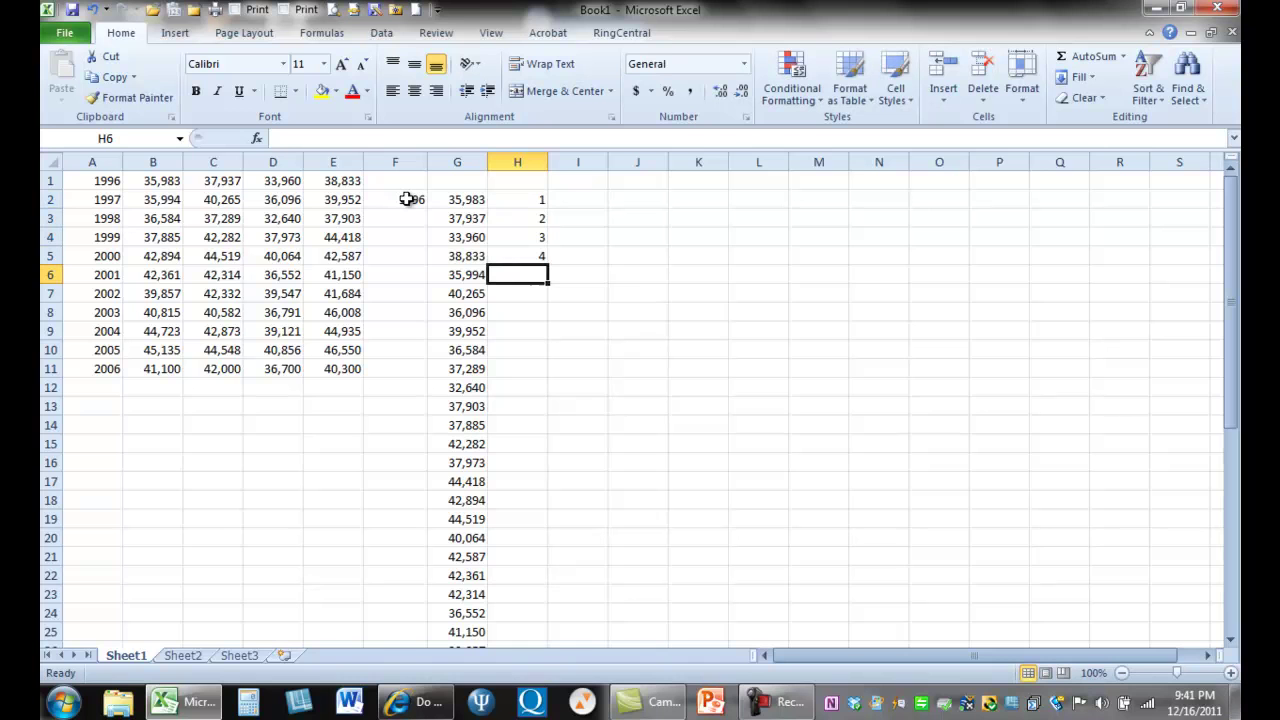
# - Enter quarter numbers 1, 2, 3 and 4 in H6:H9 for the second year's revenues
pyautogui.write('1')
pyautogui.press('Return')
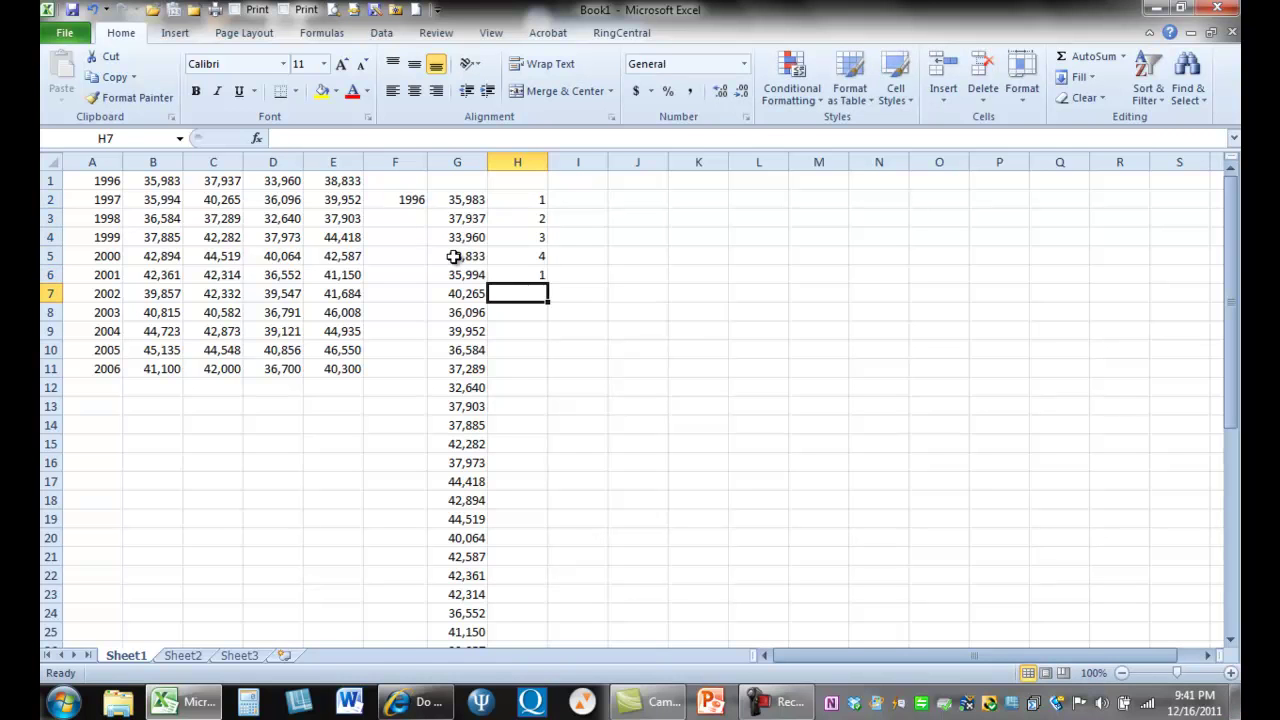
pyautogui.write('2')
pyautogui.press('Return')
pyautogui.write('3')
pyautogui.press('Return')
pyautogui.write('4')
pyautogui.press('Return')
# - Enter quarter numbers 1, 2, 3 and 4 in H10:H13 for the third year's revenues
pyautogui.write('12')
pyautogui.press('Return')
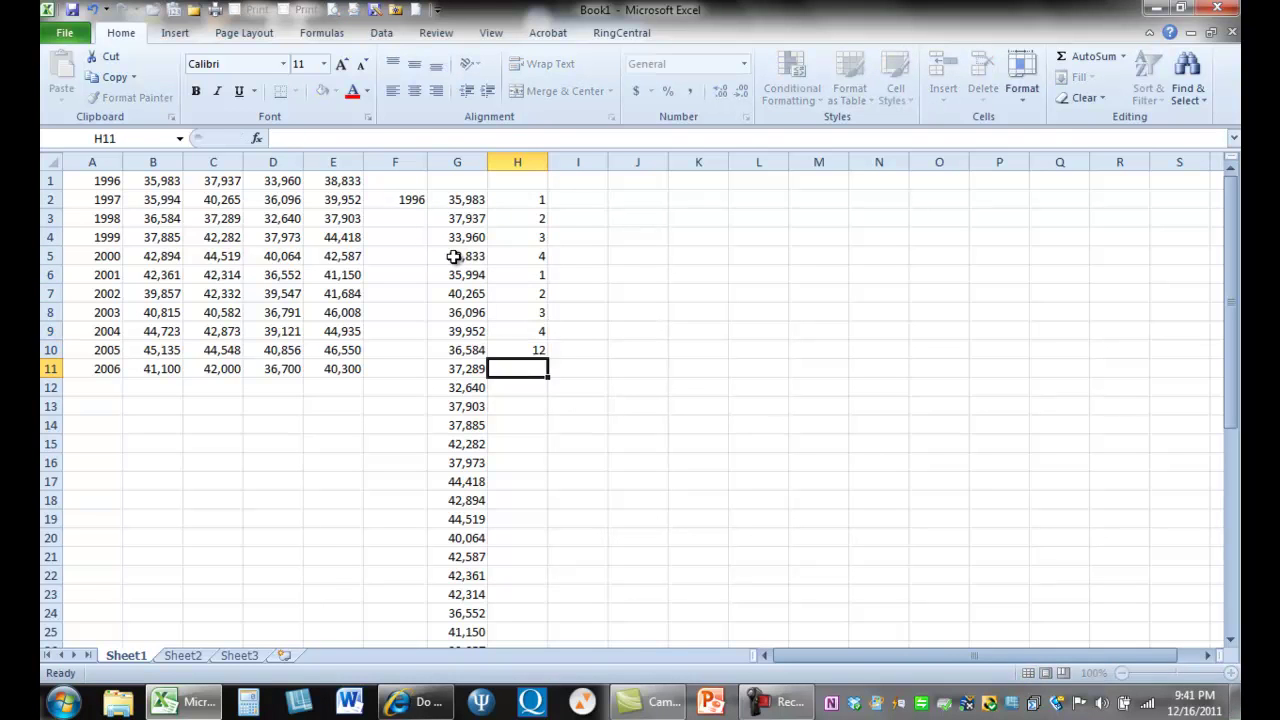
pyautogui.press('Up')
pyautogui.write('1')
pyautogui.press('Return')
pyautogui.write('2')
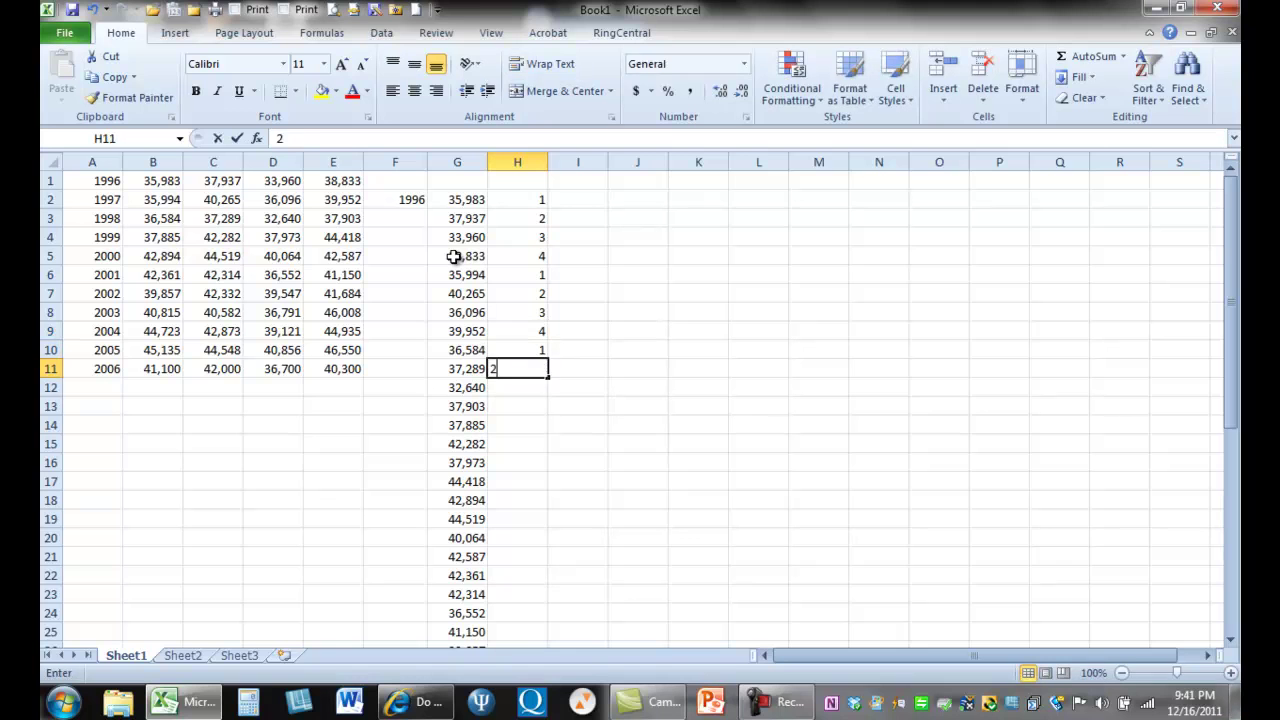
pyautogui.press('Return')
pyautogui.write('3')
pyautogui.press('Return')
pyautogui.write('4')
pyautogui.press('Return')
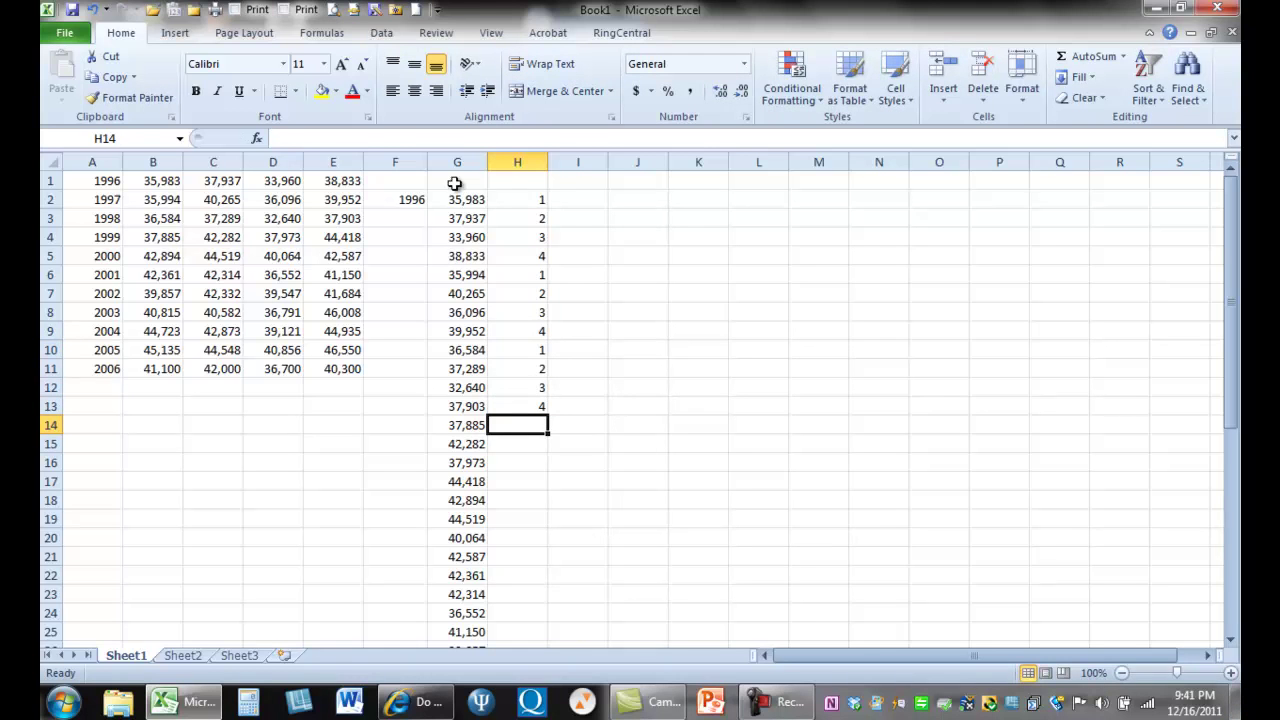
# - Copy the quarter numbers in H2:H13 and paste them into H14:H25 and H26:H37
pyautogui.moveTo(514, 193); pyautogui.dragTo(543, 402)
pyautogui.hotkey('ctrl', 'c')
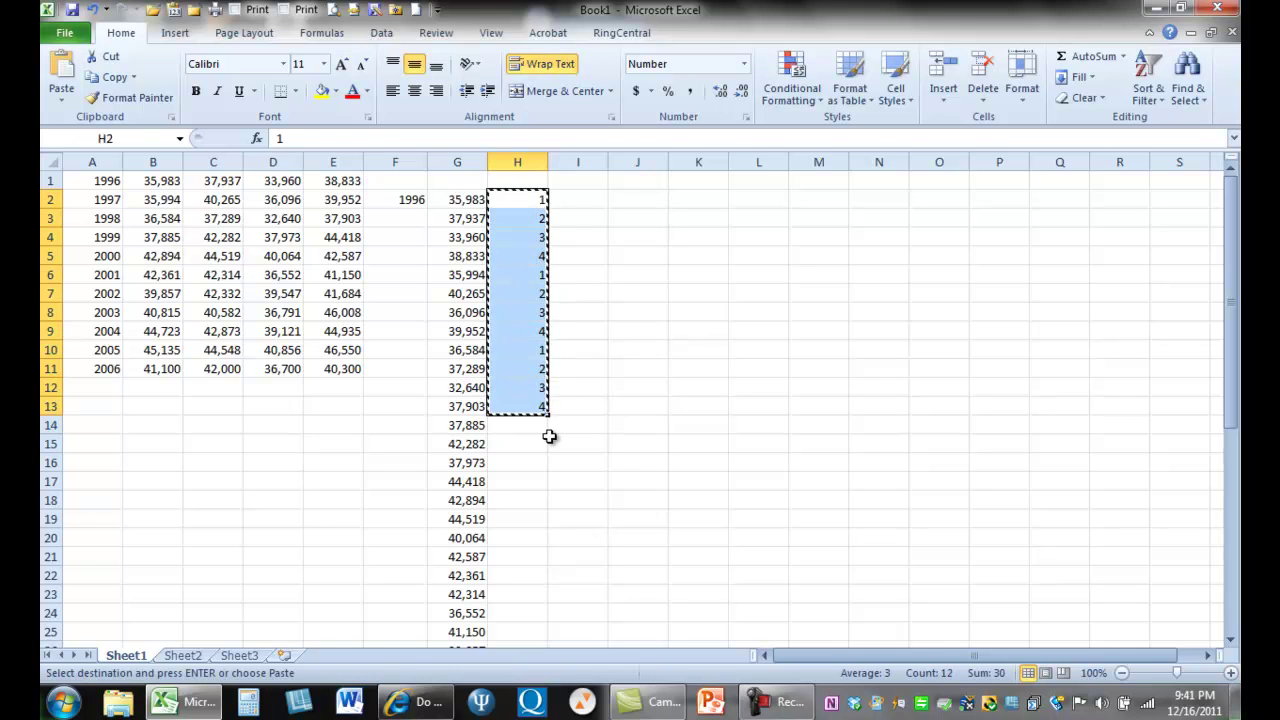
pyautogui.click(533, 428)
pyautogui.hotkey('ctrl', 'v')
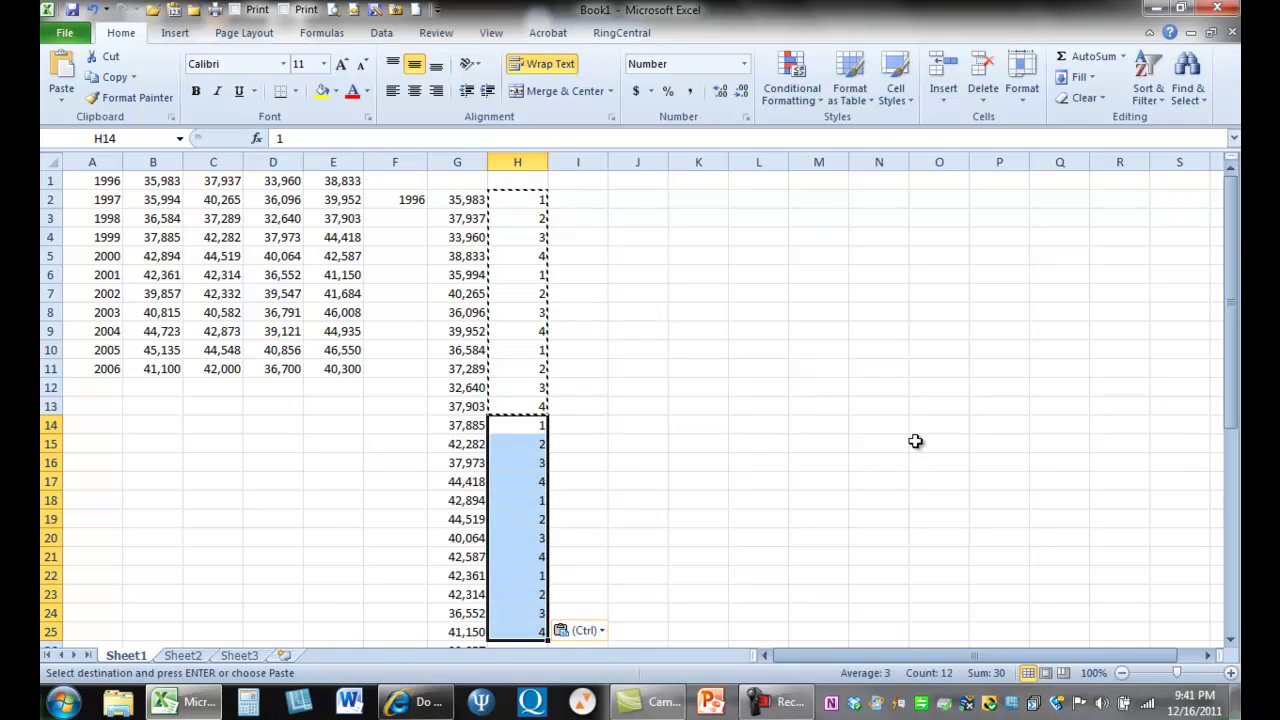
pyautogui.moveTo(1237, 370); pyautogui.dragTo(1236, 376)
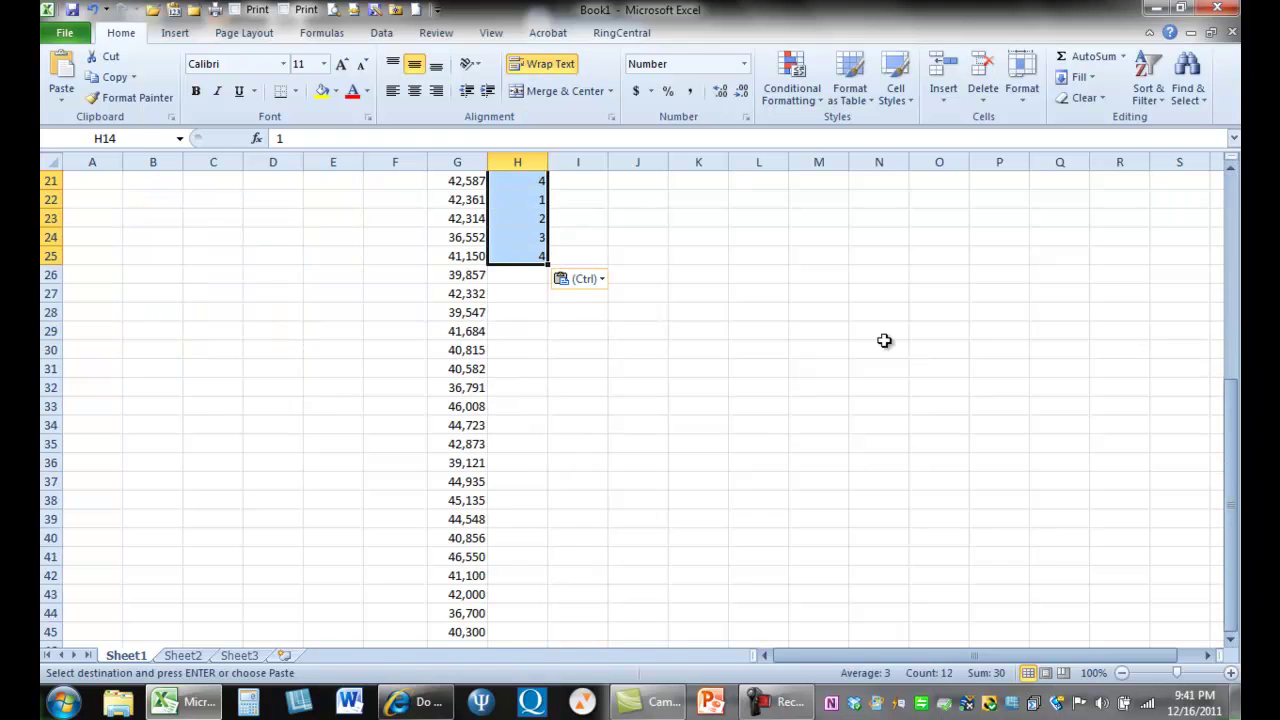
pyautogui.click(517, 268)
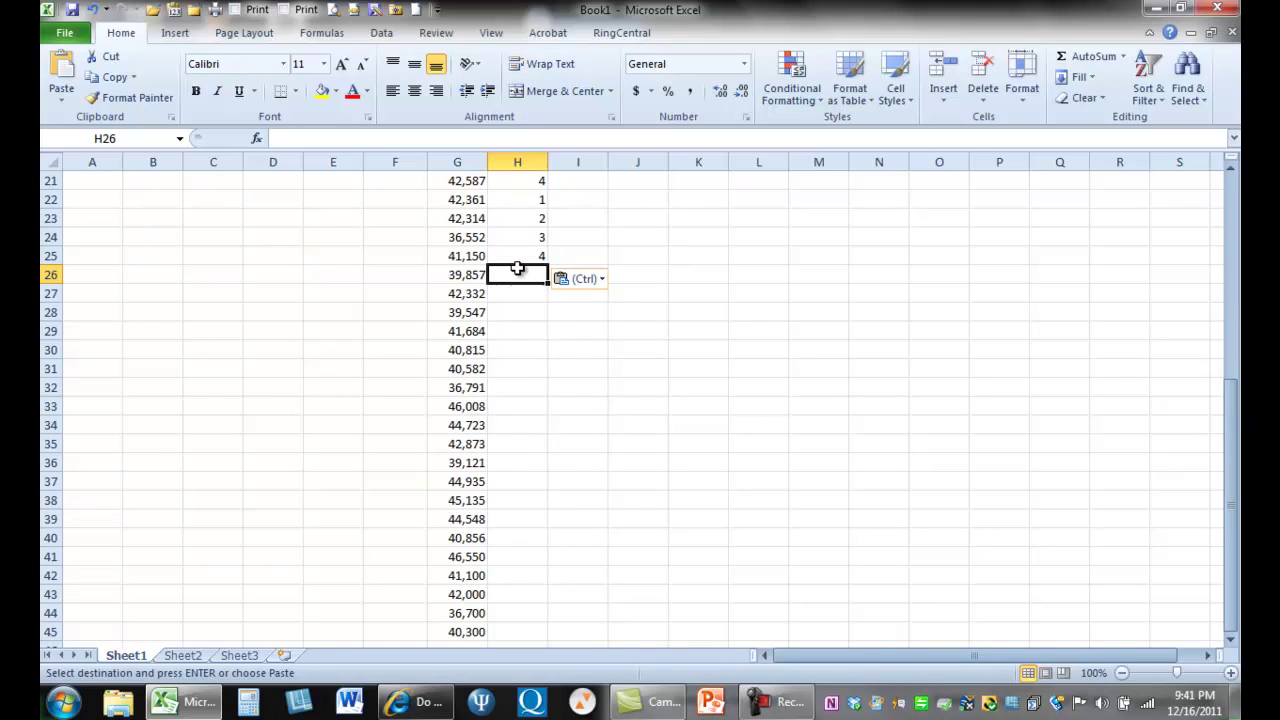
pyautogui.moveTo(517, 268); pyautogui.dragTo(530, 485)
pyautogui.hotkey('ctrl', 'v')
# - Paste the copied quarter numbers into the H column starting at H38
pyautogui.click(537, 500)
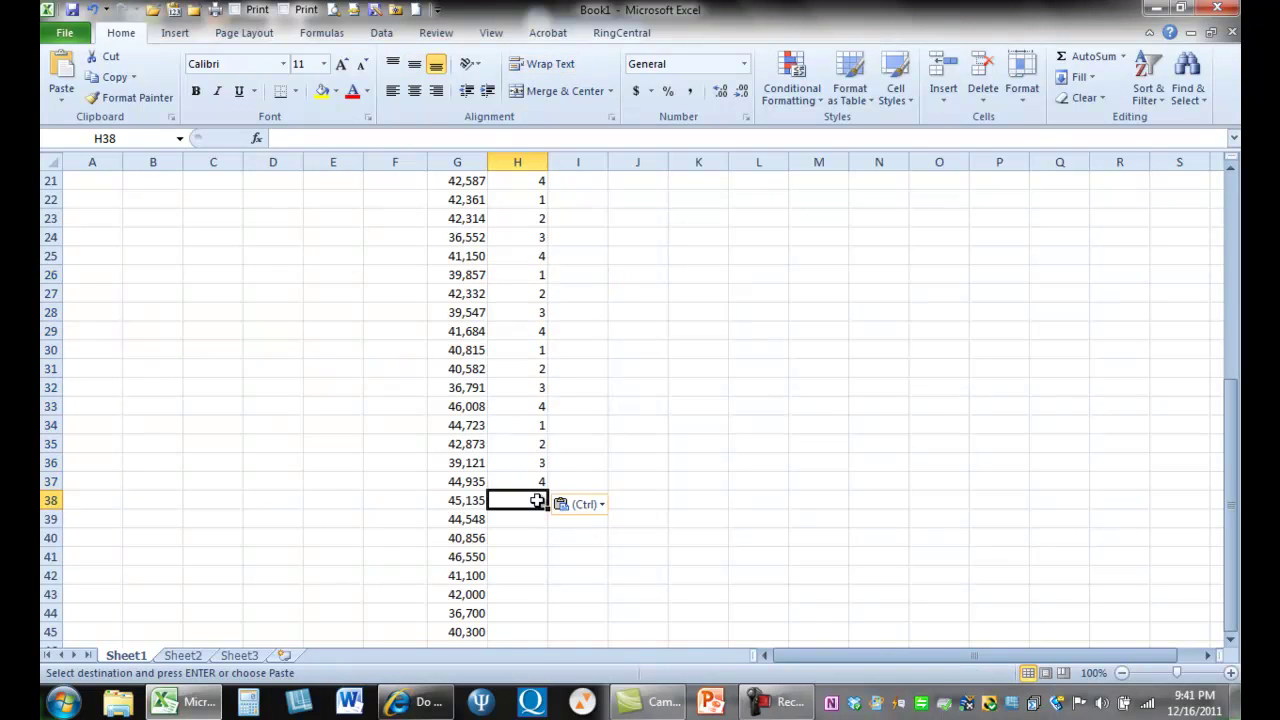
pyautogui.hotkey('shift', 'Down')
pyautogui.hotkey('shift', 'Down')
pyautogui.hotkey('shift', 'Down')
pyautogui.hotkey('shift', 'Down')
pyautogui.hotkey('shift', 'Down')
pyautogui.hotkey('shift', 'Down')
pyautogui.hotkey('shift', 'Down')
pyautogui.hotkey('ctrl', 'v')
# - Clear the surplus quarter numbers in H46:H49 that extend below the last revenue
pyautogui.press('Down')
pyautogui.press('Down')
pyautogui.press('Down')
pyautogui.press('Down')
pyautogui.press('Down')
pyautogui.press('Down')
pyautogui.press('Down')
pyautogui.press('Down')
pyautogui.press('Down')
pyautogui.press('Down')
pyautogui.press('Down')
pyautogui.press('Down')
pyautogui.press('Down')
pyautogui.press('Down')
pyautogui.press('Down')
pyautogui.press('Down')
pyautogui.press('Down')
pyautogui.press('Down')
pyautogui.press('Down')
pyautogui.press('Down')
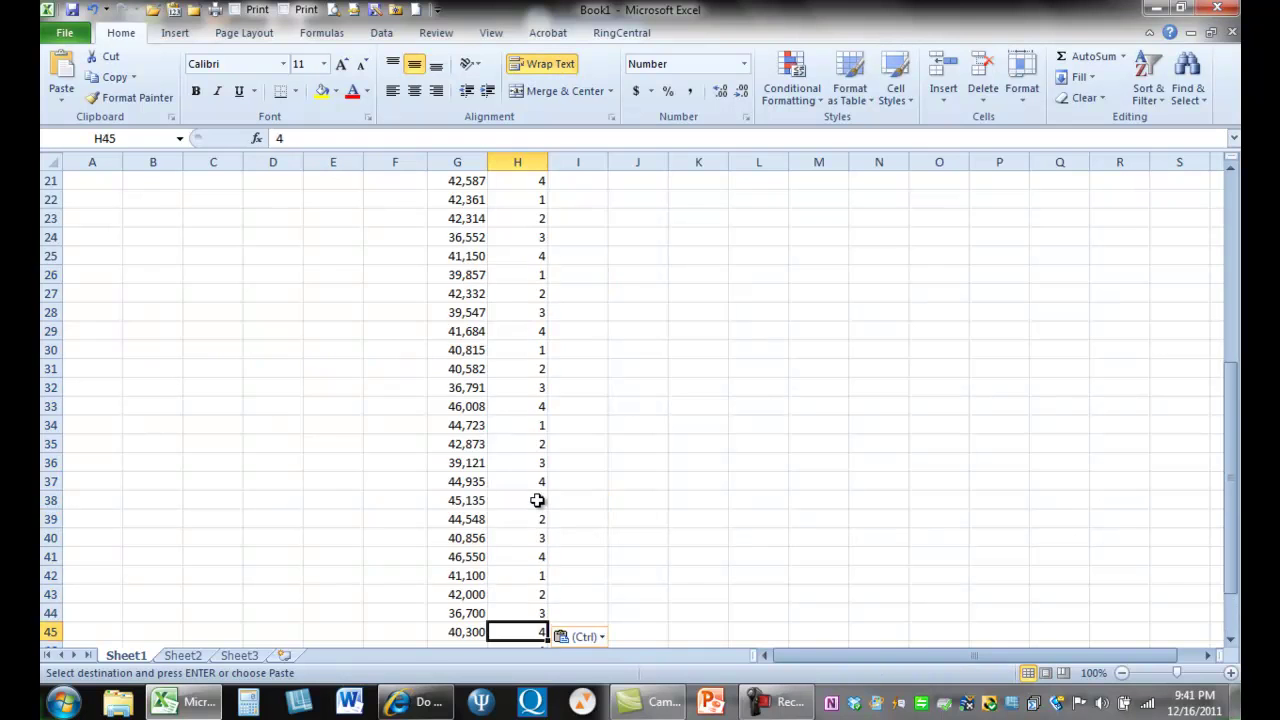
pyautogui.press('Up')
pyautogui.press('Up')
pyautogui.press('Up')
pyautogui.press('Up')
pyautogui.press('Up')
pyautogui.press('Up')
pyautogui.press('Up')
pyautogui.press('Up')
pyautogui.press('Up')
pyautogui.press('Up')
pyautogui.press('Up')
pyautogui.press('Up')
pyautogui.press('Up')
pyautogui.press('Up')
pyautogui.press('Up')
pyautogui.press('Up')
pyautogui.press('Up')
pyautogui.press('Up')
pyautogui.press('Up')
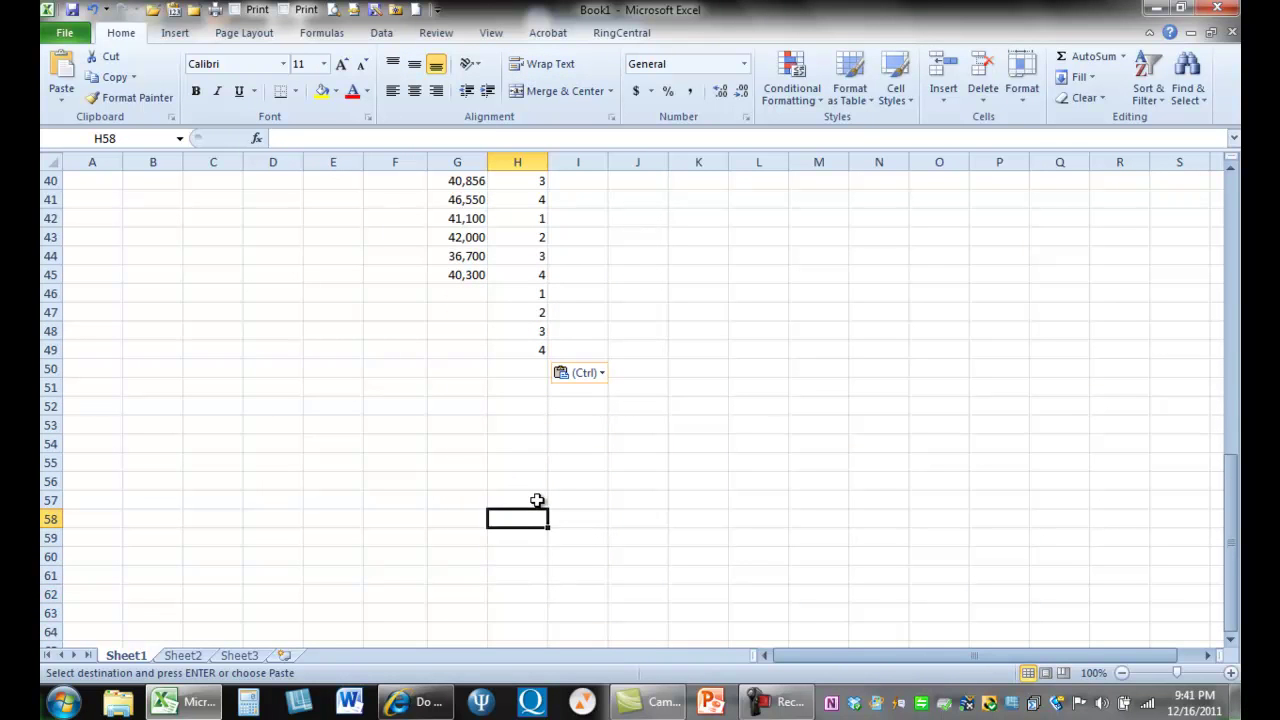
pyautogui.press('Down')
pyautogui.hotkey('shift', 'Down')
pyautogui.hotkey('shift', 'Down')
pyautogui.hotkey('shift', 'Down')
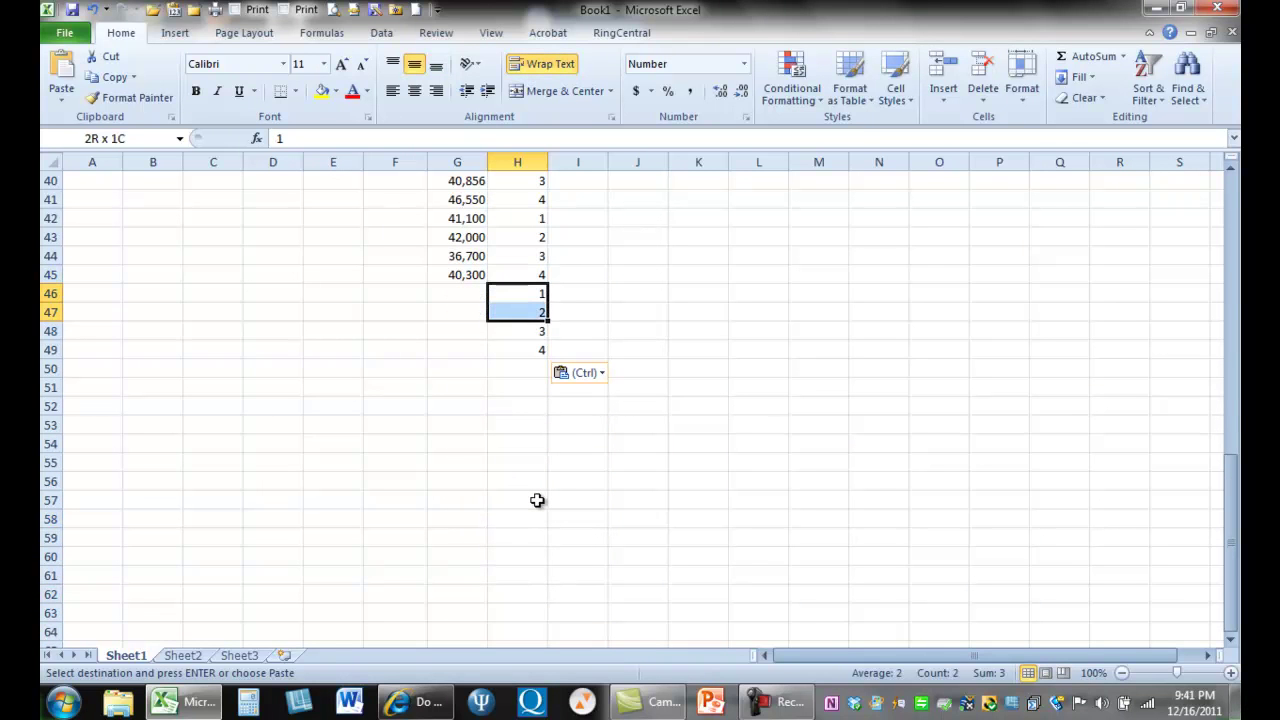
pyautogui.press('Escape')
# - Enter the years 1997 in F6 and 1998 in F10 beside their first-quarter revenues
pyautogui.press('Up')
pyautogui.press('Up')
pyautogui.press('Up')
pyautogui.press('Up')
pyautogui.press('Up')
pyautogui.press('Up')
pyautogui.press('Up')
pyautogui.press('Up')
pyautogui.press('Up')
pyautogui.press('Up')
pyautogui.press('Up')
pyautogui.press('Up')
pyautogui.press('Up')
pyautogui.press('Up')
pyautogui.press('Up')
pyautogui.press('Up')
pyautogui.press('Up')
pyautogui.press('Up')
pyautogui.press('Up')
pyautogui.press('Up')
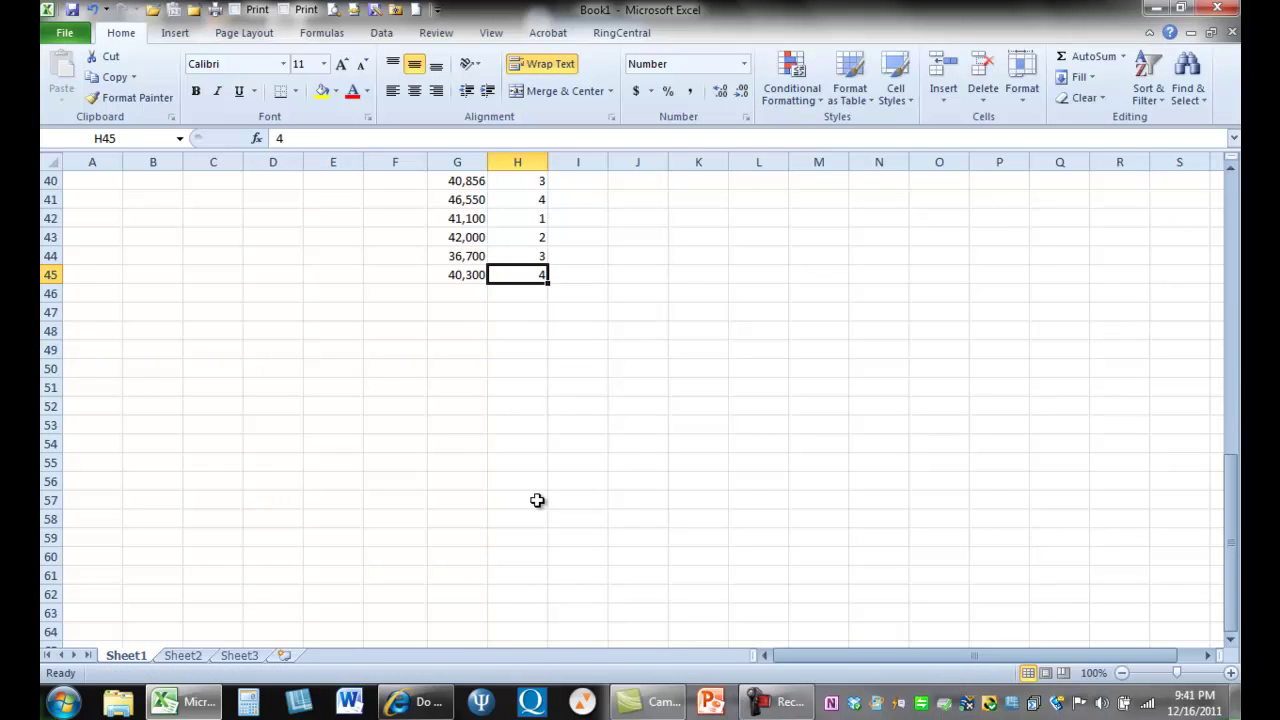
pyautogui.press('Up')
pyautogui.press('Up')
pyautogui.press('Up')
pyautogui.press('Up')
pyautogui.press('Up')
pyautogui.press('Up')
pyautogui.press('Up')
pyautogui.press('Up')
pyautogui.press('Up')
pyautogui.press('Up')
pyautogui.press('Up')
pyautogui.press('Down')
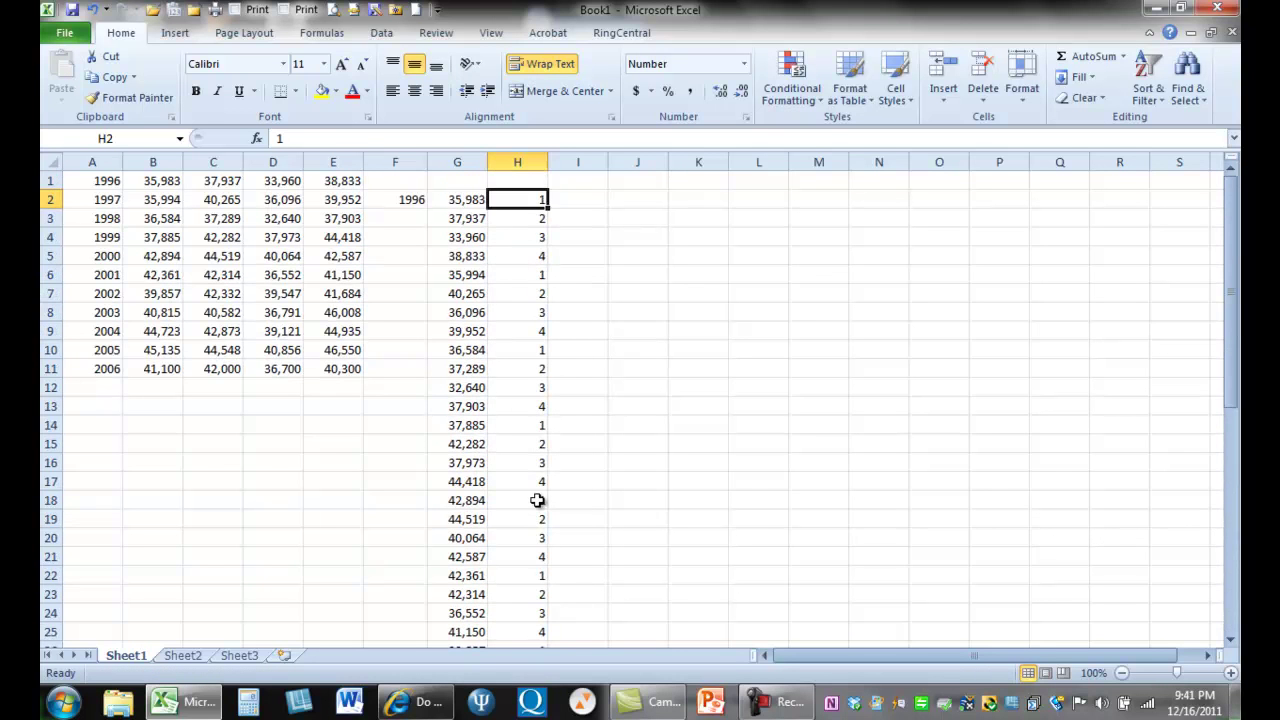
pyautogui.press('Down')
pyautogui.press('Down')
pyautogui.press('Down')
pyautogui.press('Down')
pyautogui.press('Left')
pyautogui.press('Left')
pyautogui.write('1')
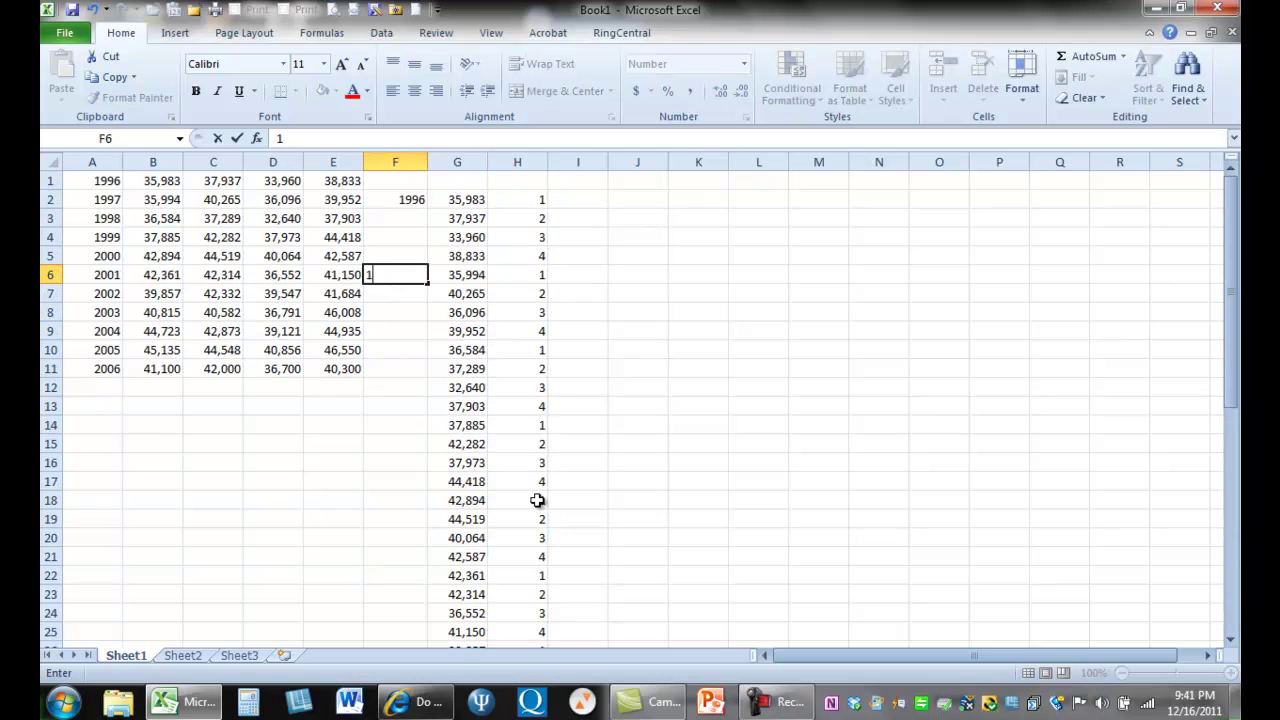
pyautogui.press('Down')
pyautogui.press('Down')
pyautogui.press('Down')
pyautogui.press('Down')
pyautogui.press('Down')
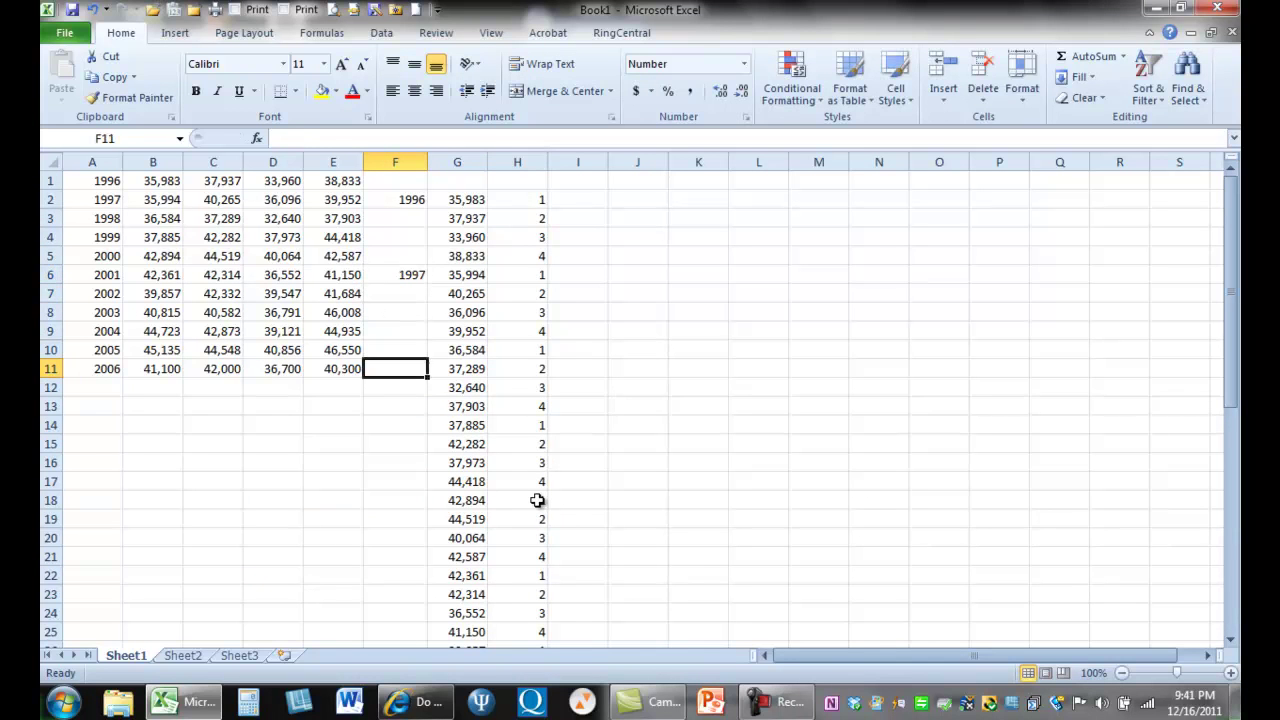
pyautogui.press('Up')
pyautogui.write('1998')
pyautogui.press('Down')
# - Label the first quarters in F14 and F18 with the years 1999 and 2000
pyautogui.press('Down')
pyautogui.press('Down')
pyautogui.press('Down')
pyautogui.write('1')
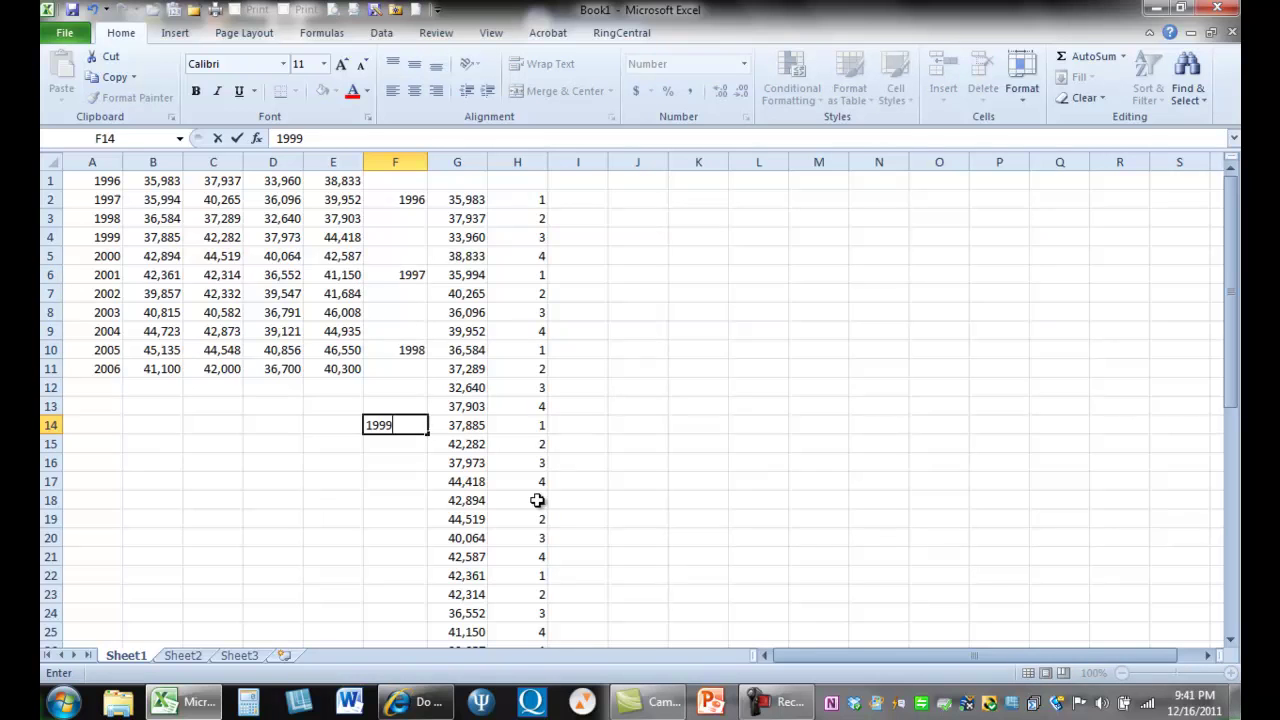
pyautogui.write('999')
pyautogui.press('Down')
pyautogui.press('Down')
pyautogui.press('Down')
pyautogui.press('Down')
pyautogui.write('20')
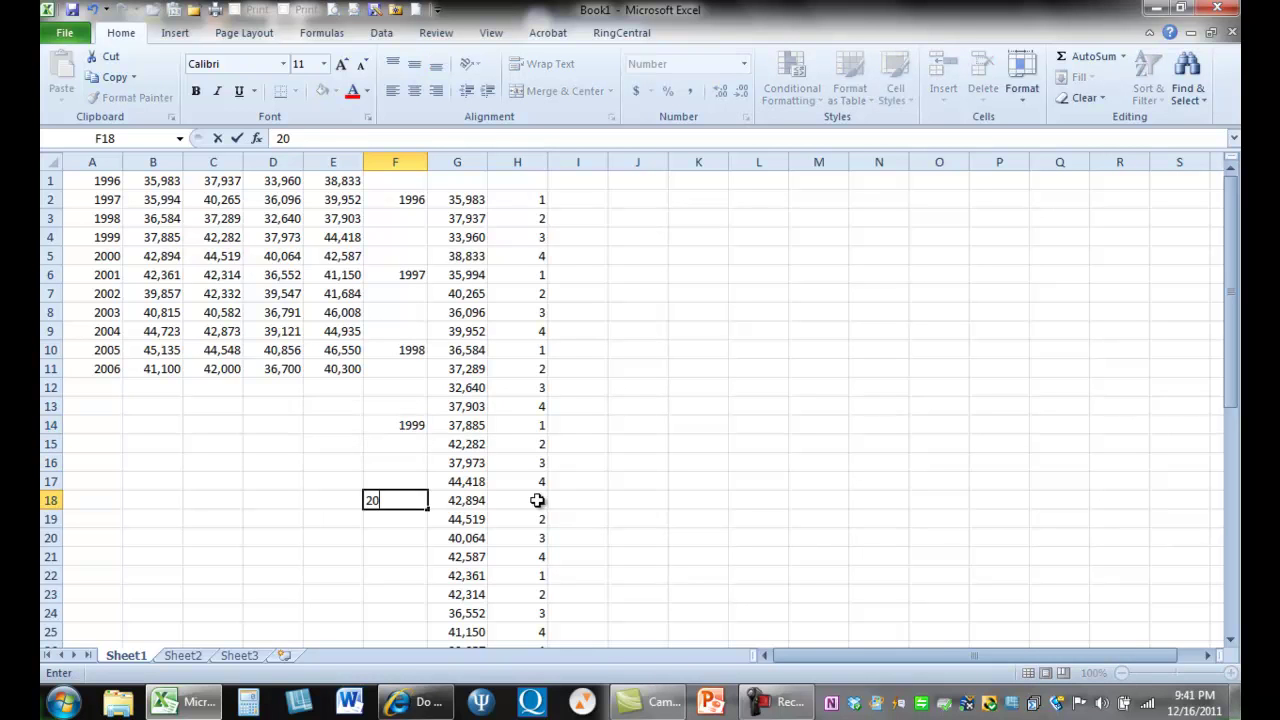
pyautogui.press('Down')
# - Enter the years 2001 in F22 and 2002 in F26
pyautogui.press('Down')
pyautogui.press('Down')
pyautogui.press('Down')
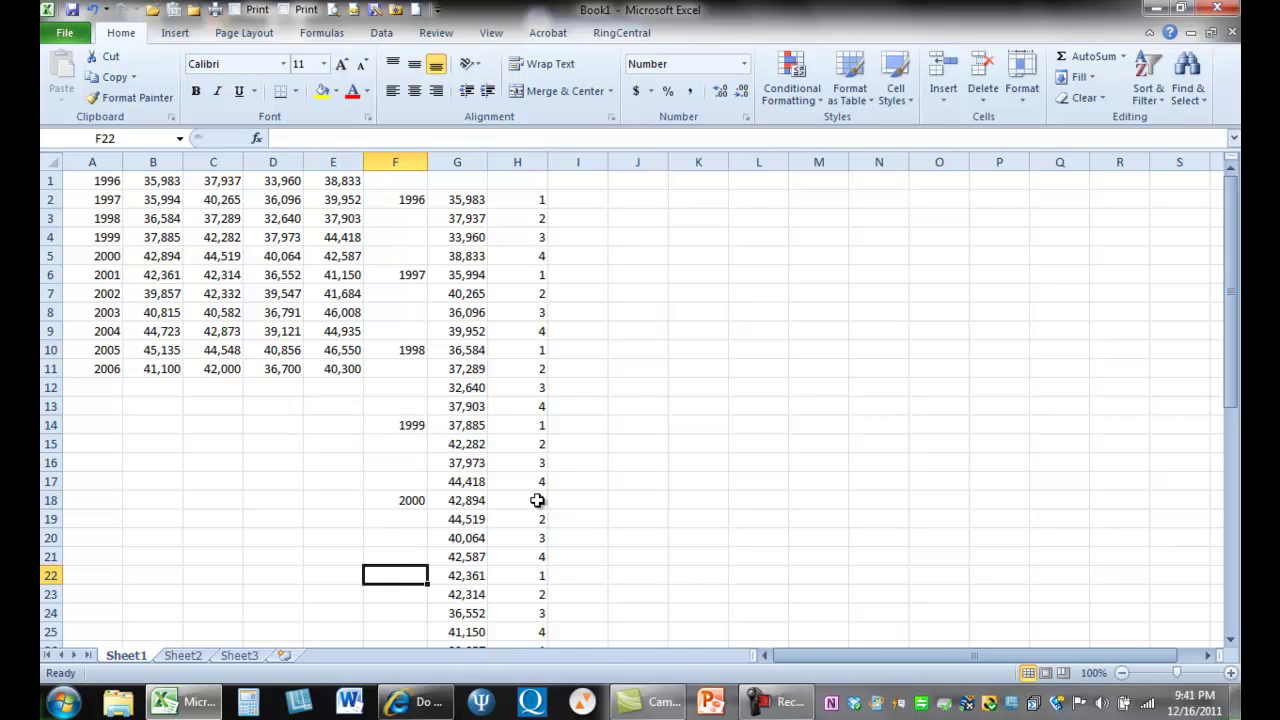
pyautogui.write('2001')
pyautogui.press('Down')
pyautogui.press('Down')
pyautogui.press('Down')
pyautogui.press('Down')
pyautogui.press('Down')
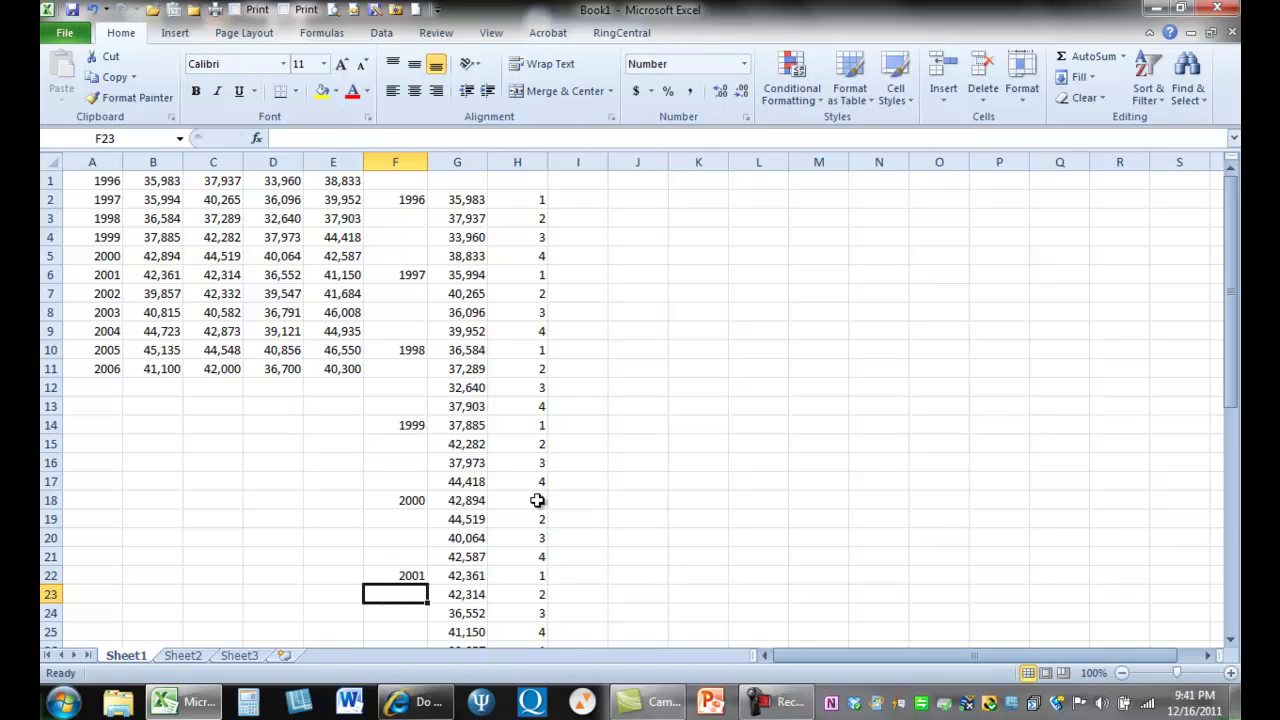
pyautogui.press('Up')
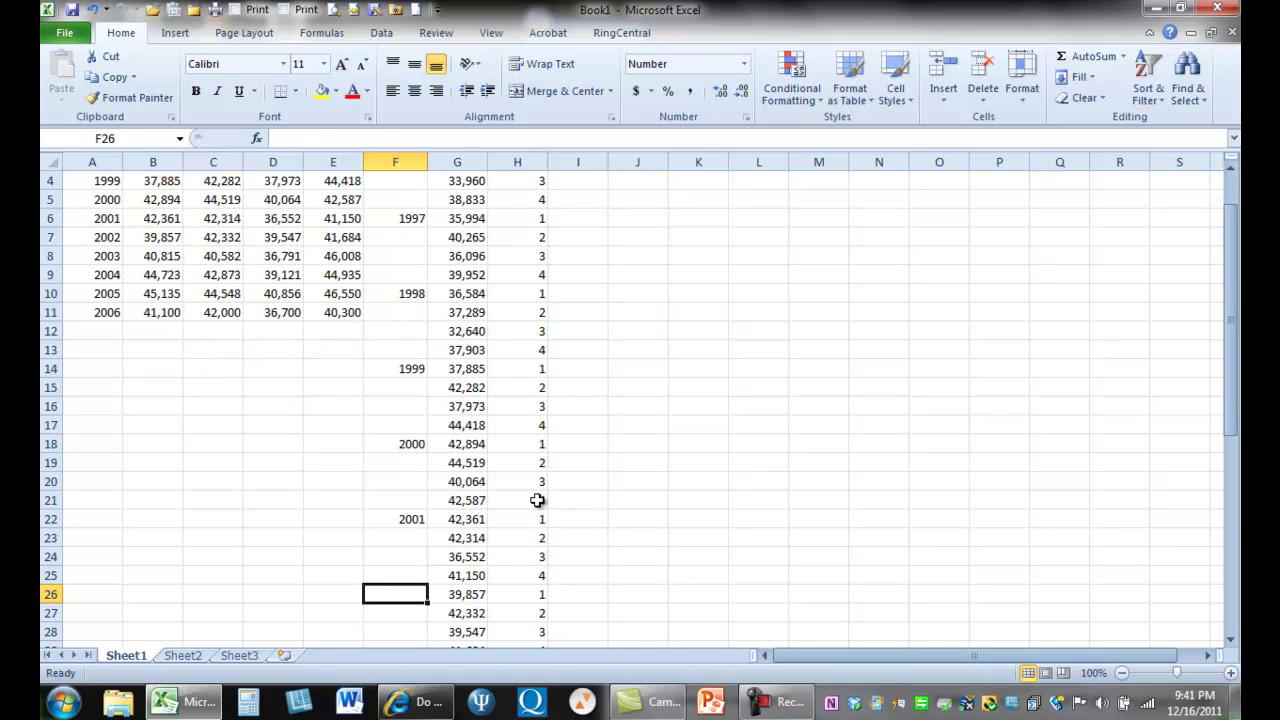
pyautogui.write('2002')
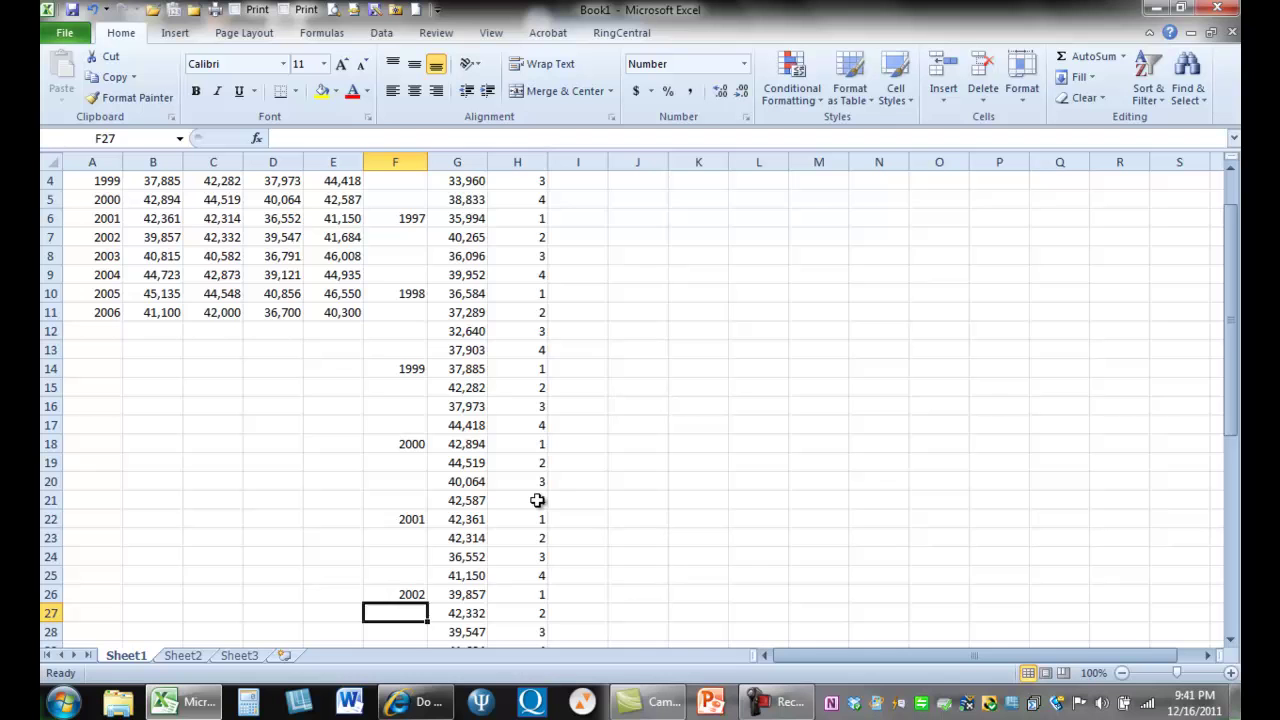
# - Enter the years 2003 in F30 and 2004 in F34
pyautogui.press('Down')
pyautogui.press('Down')
pyautogui.press('Down')
pyautogui.write('20')
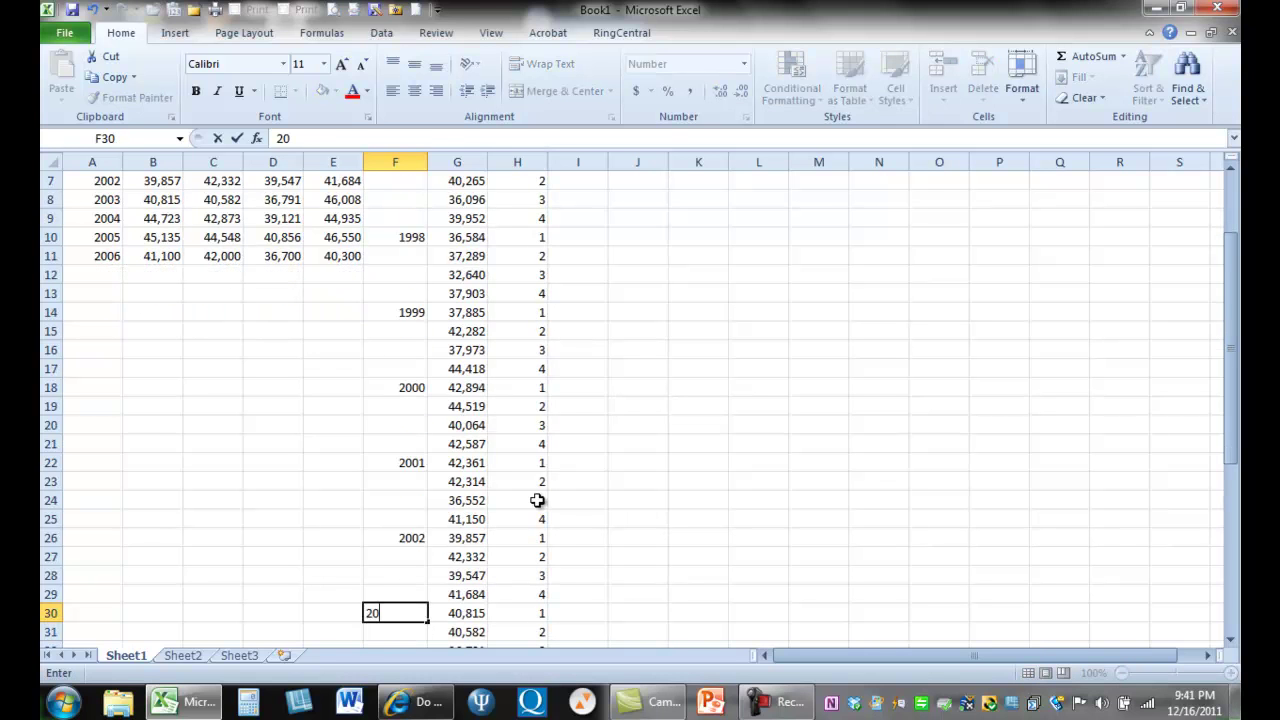
pyautogui.press('Return')
pyautogui.press('Down')
pyautogui.press('Down')
pyautogui.press('Down')
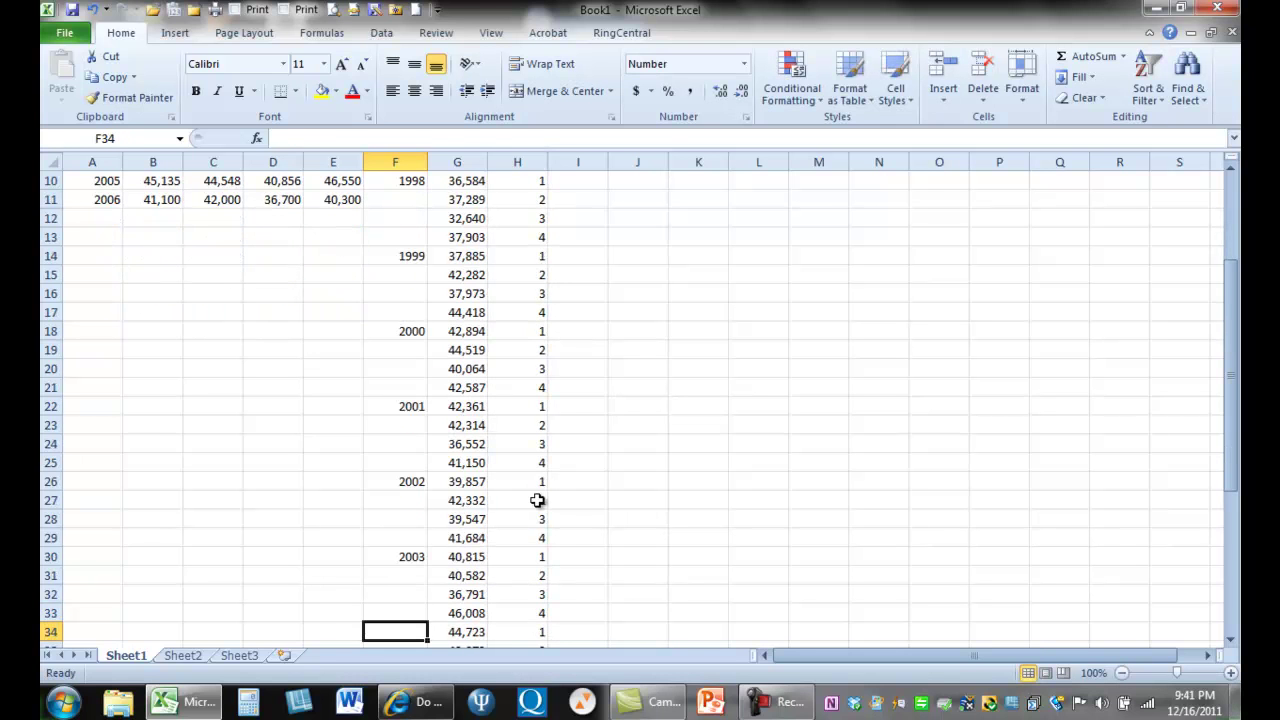
pyautogui.write('2004')
pyautogui.press('Return')
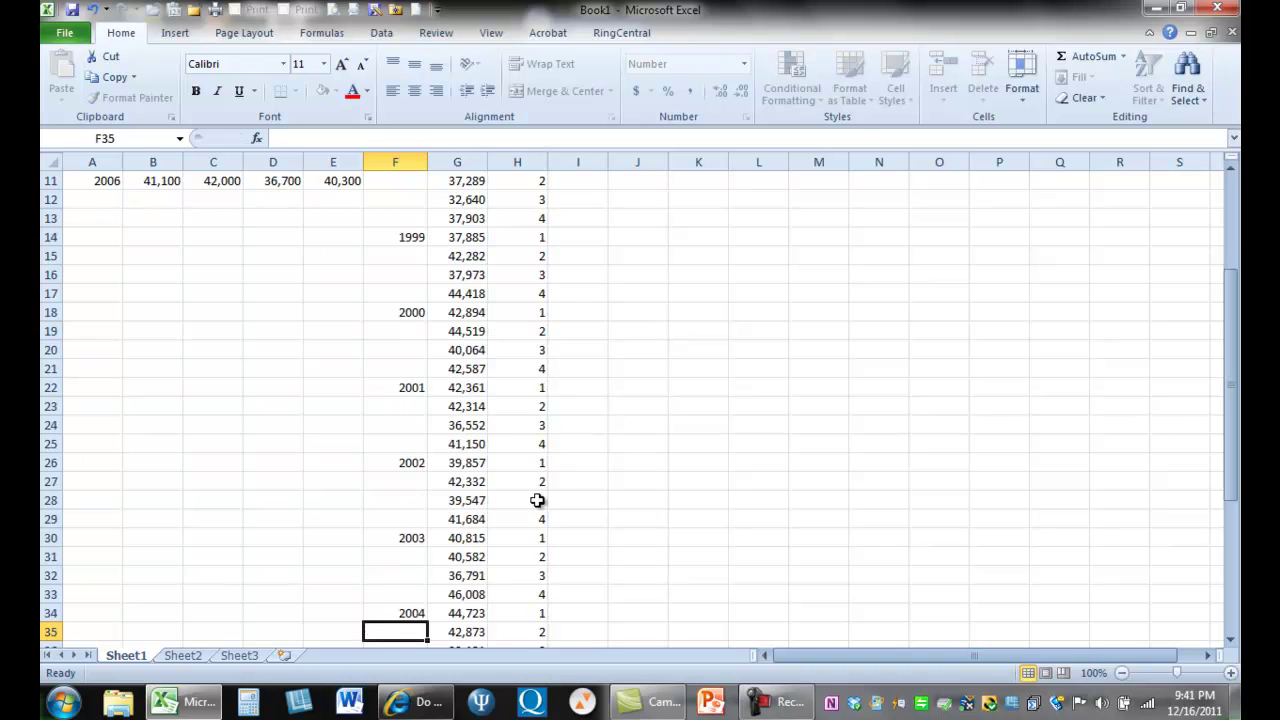
# - Enter the years 2005 in F38 and 2006 in F42 to complete the year labels
pyautogui.press('Down')
pyautogui.press('Down')
pyautogui.press('Down')
pyautogui.write('2')
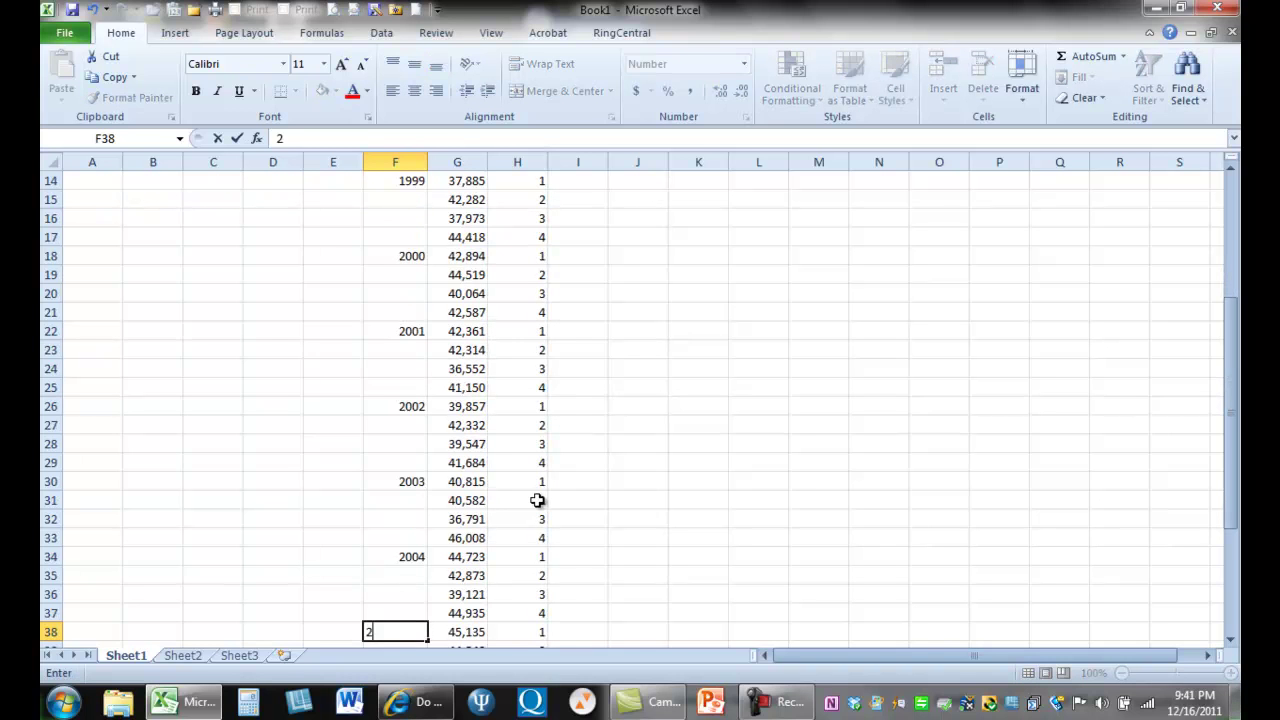
pyautogui.write('005')
pyautogui.press('Return')
pyautogui.press('Down')
pyautogui.press('Down')
pyautogui.press('Down')
pyautogui.press('Down')
pyautogui.press('Down')
pyautogui.press('Down')
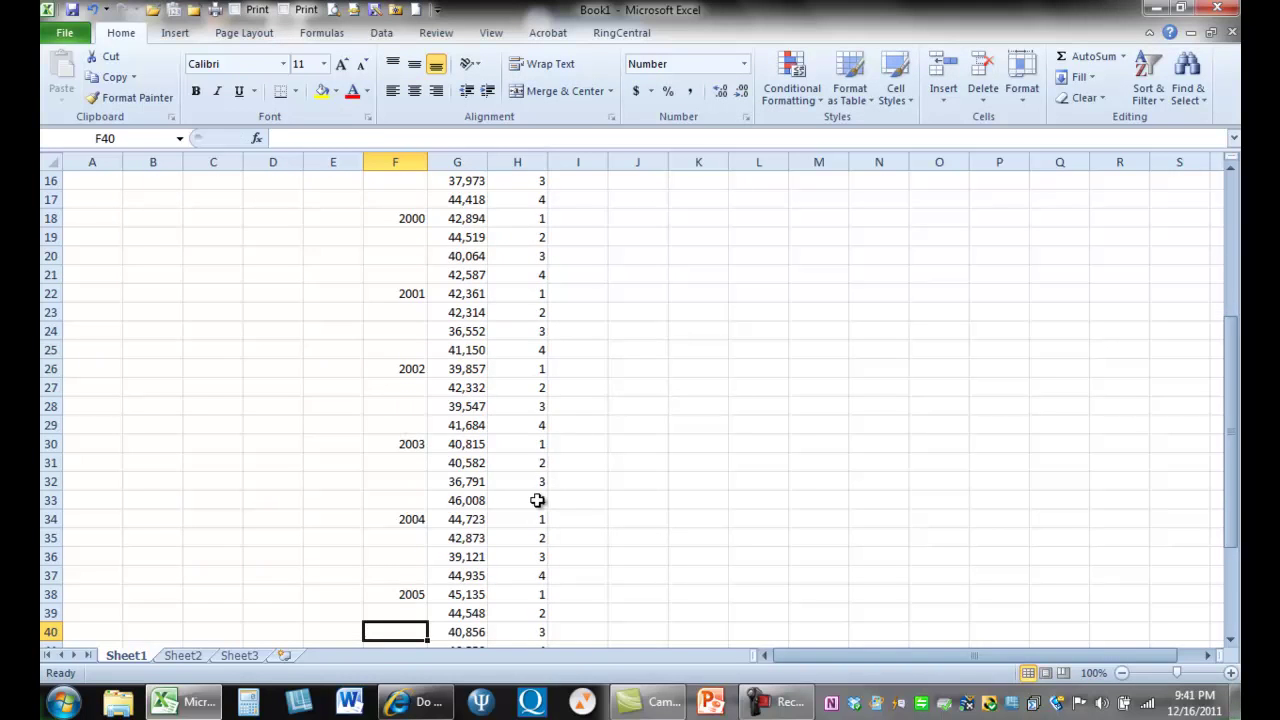
pyautogui.press('Up')
pyautogui.press('Up')
pyautogui.press('Up')
pyautogui.write('20')
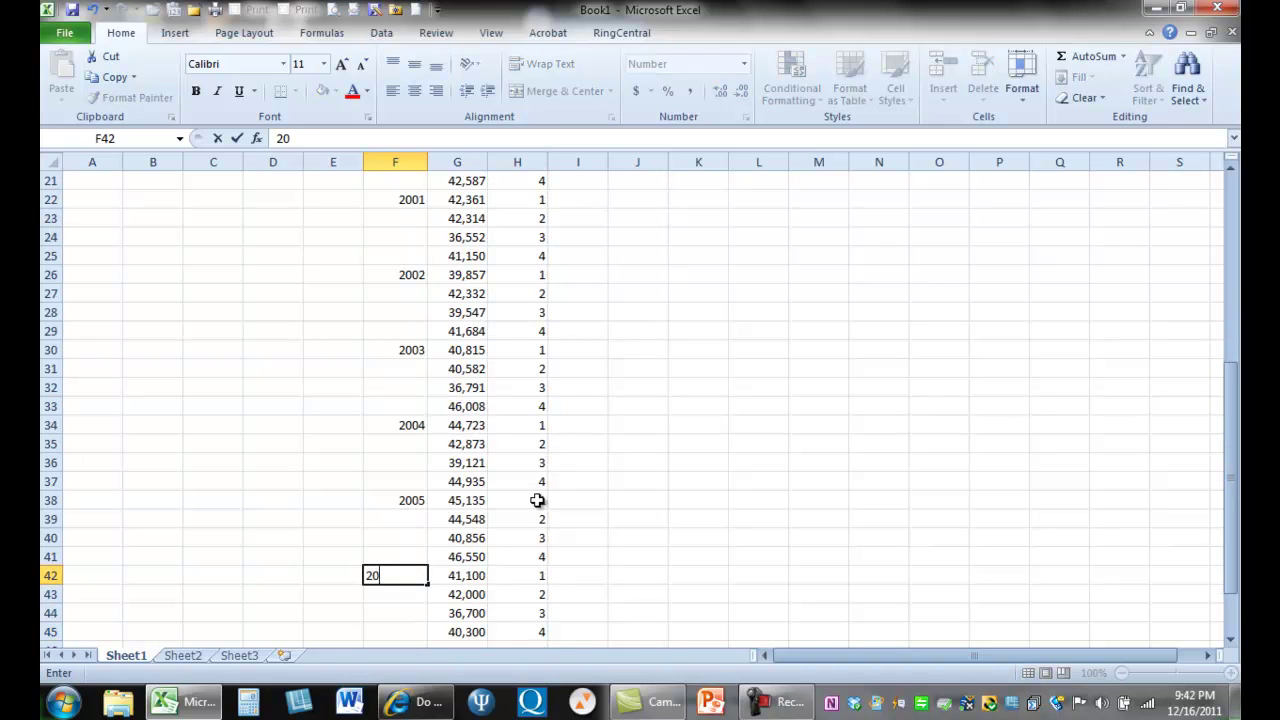
pyautogui.write('06')
pyautogui.press('Return')
# - Enter the period codes 0, 1, 2 and 3 in cells I2 to I5, beside the 1996 quarter numbers
pyautogui.press('Up')
pyautogui.press('Right')
pyautogui.press('Right')
pyautogui.press('Right')
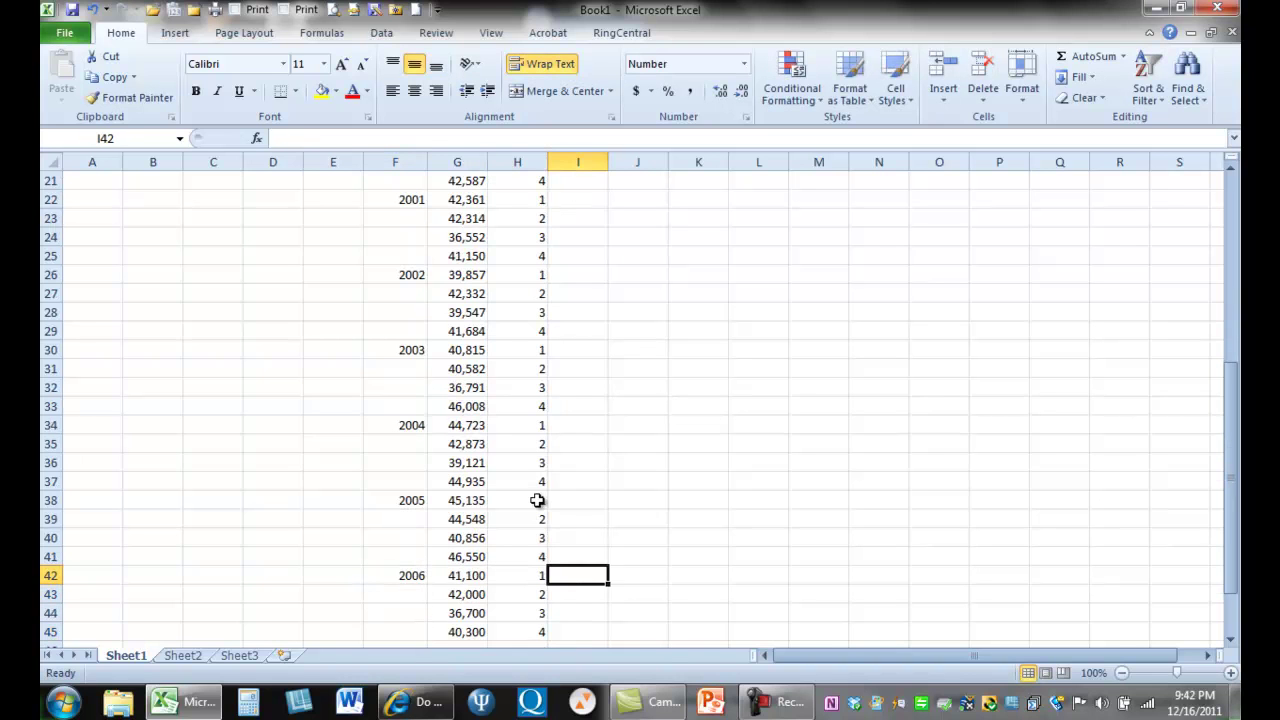
pyautogui.hotkey('ctrl', 'Up')
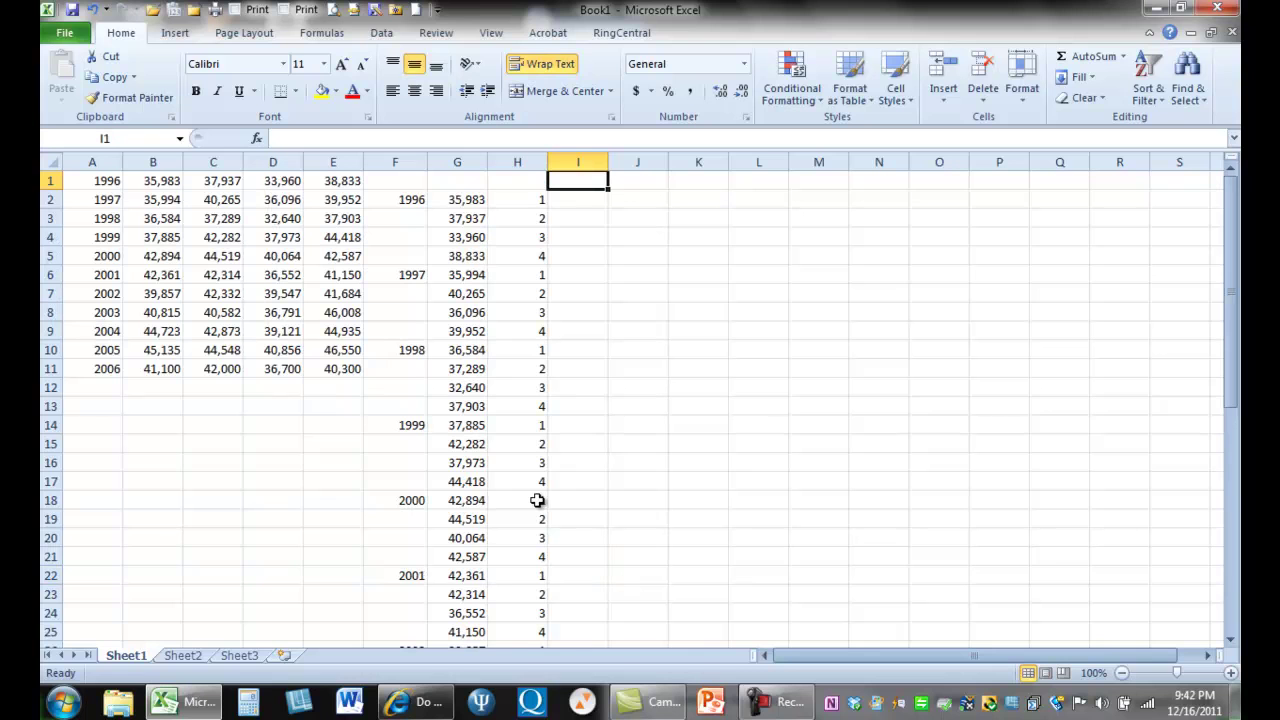
pyautogui.press('Down')
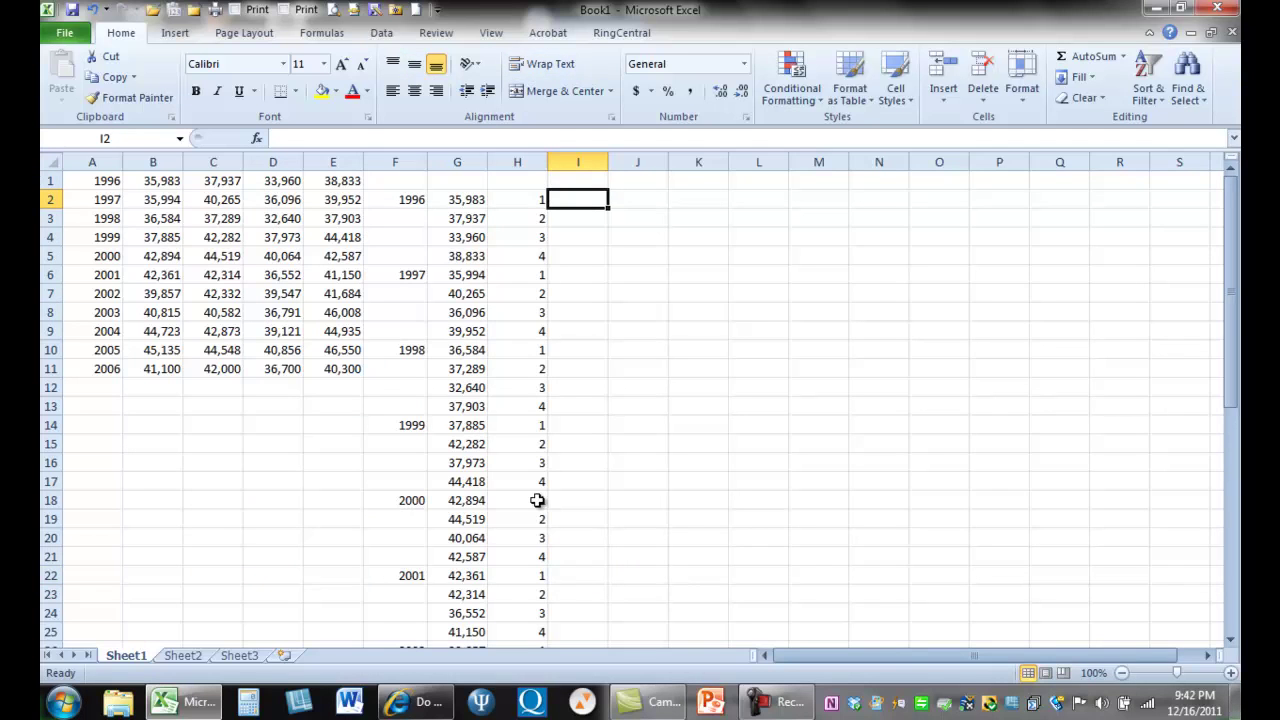
pyautogui.write('0')
pyautogui.press('Return')
pyautogui.write('1')
pyautogui.press('Return')
pyautogui.write('2')
pyautogui.press('Return')
pyautogui.write('3')
pyautogui.press('Return')
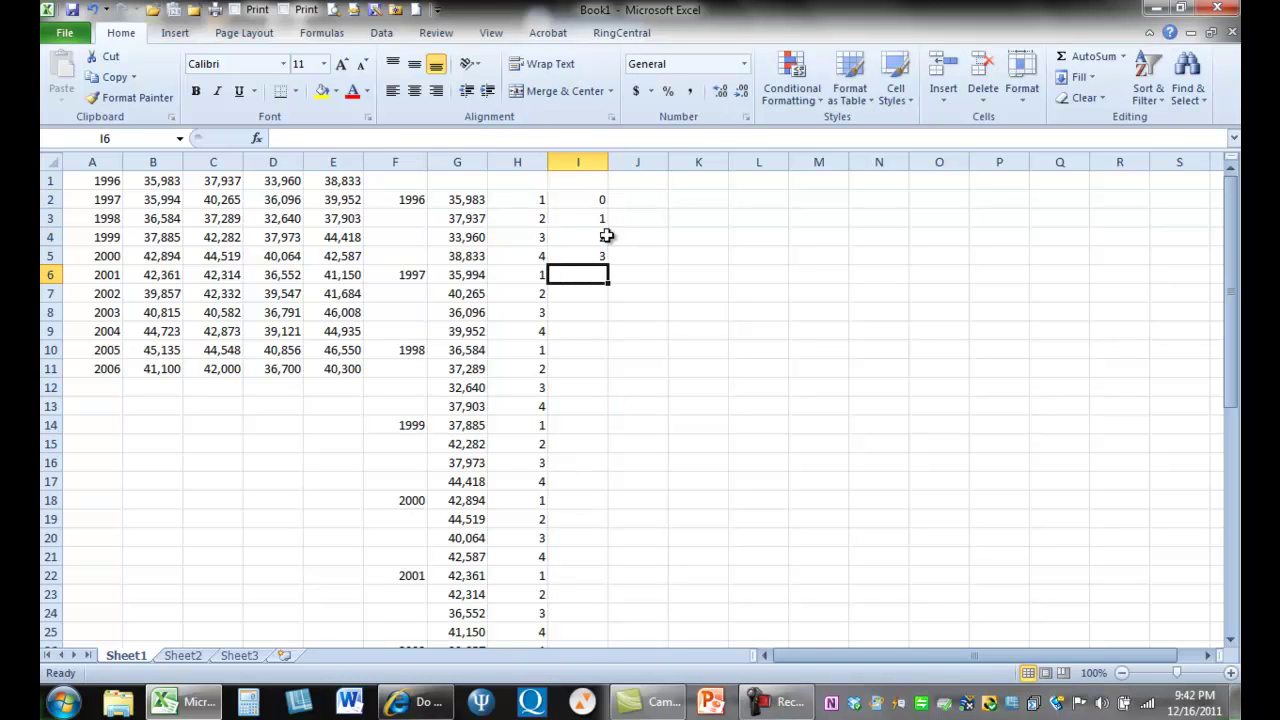
# - Extend the period code series in column I down to row 45, ending at 43
pyautogui.moveTo(594, 199); pyautogui.dragTo(600, 251)
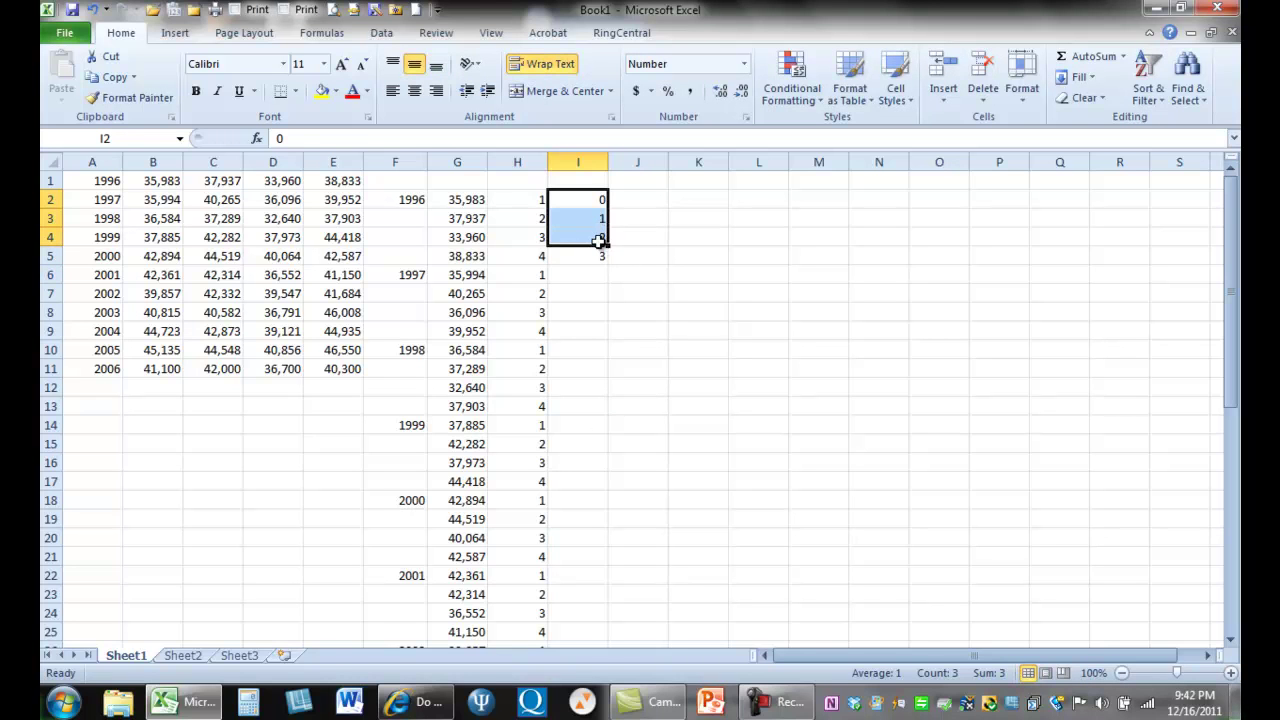
pyautogui.click(634, 255)
pyautogui.moveTo(600, 200); pyautogui.dragTo(593, 584)
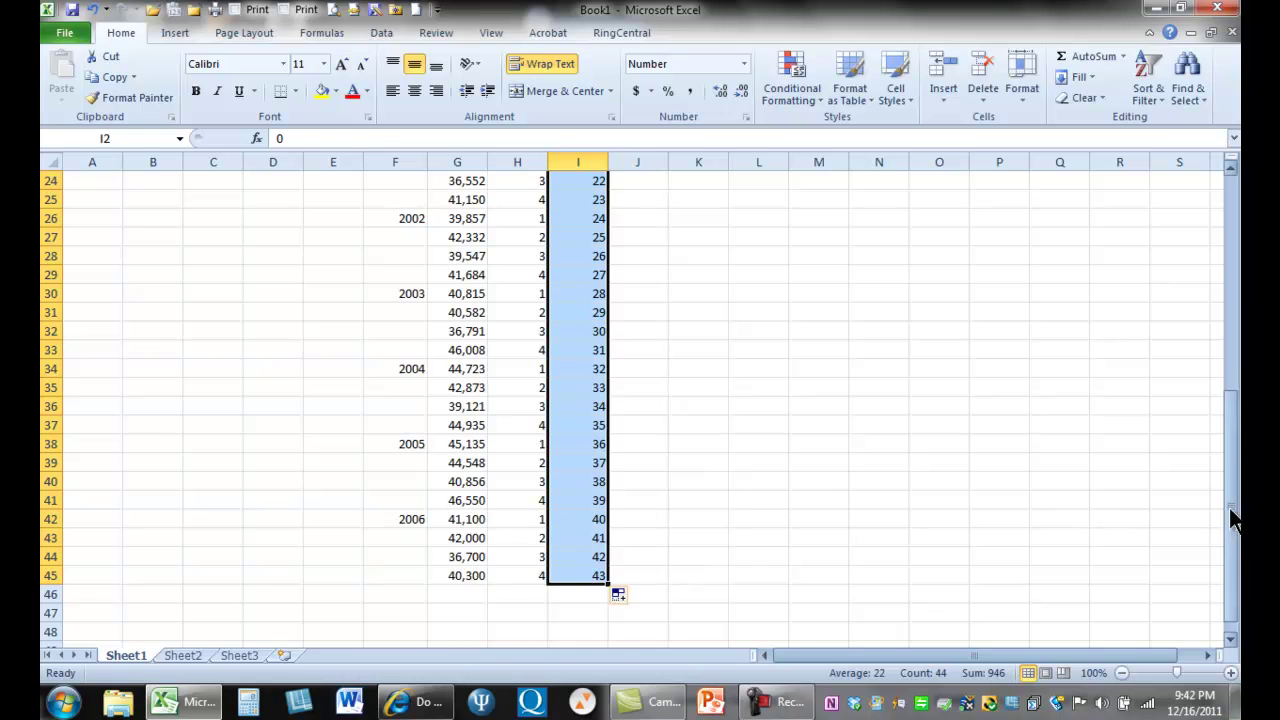
# - Center the contents of columns F to I horizontally
pyautogui.moveTo(1235, 520); pyautogui.dragTo(1217, 265)
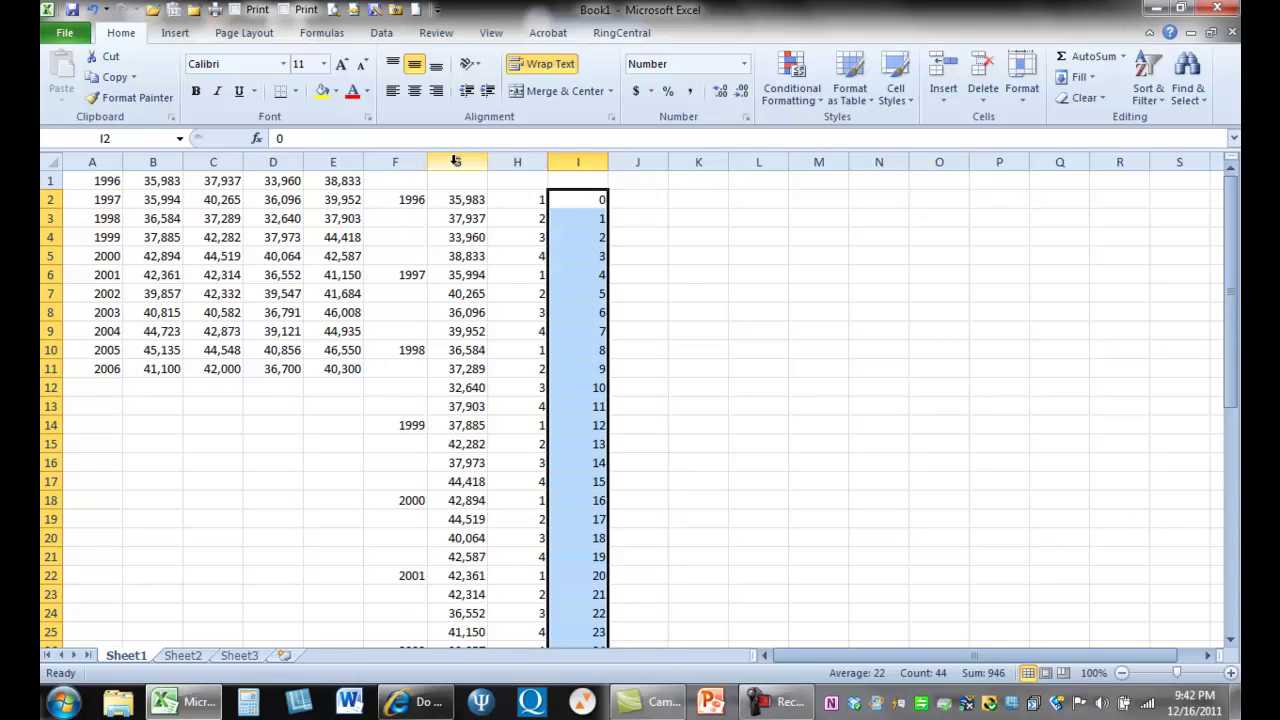
pyautogui.click(455, 161)
pyautogui.moveTo(400, 161); pyautogui.dragTo(577, 163)
pyautogui.click(415, 95)
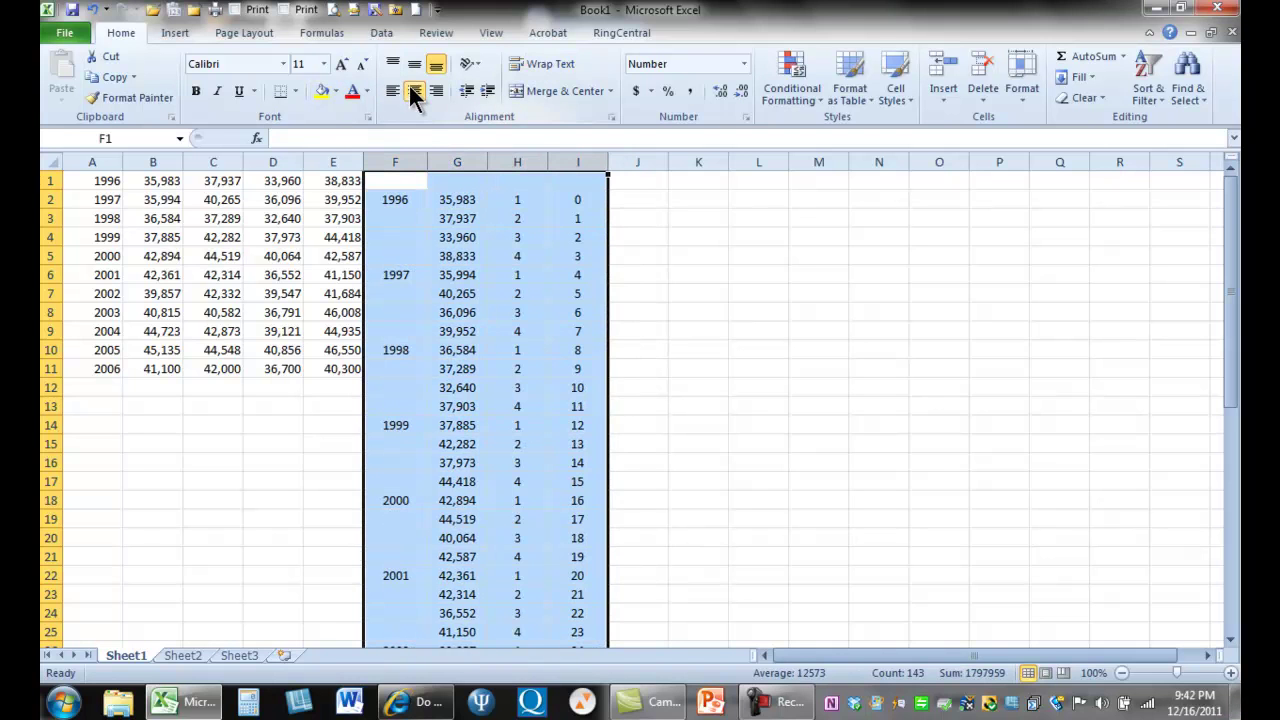
# - Enter the headings Q1, Q2 and Q3 in cells J1 to L1
pyautogui.click(614, 199)
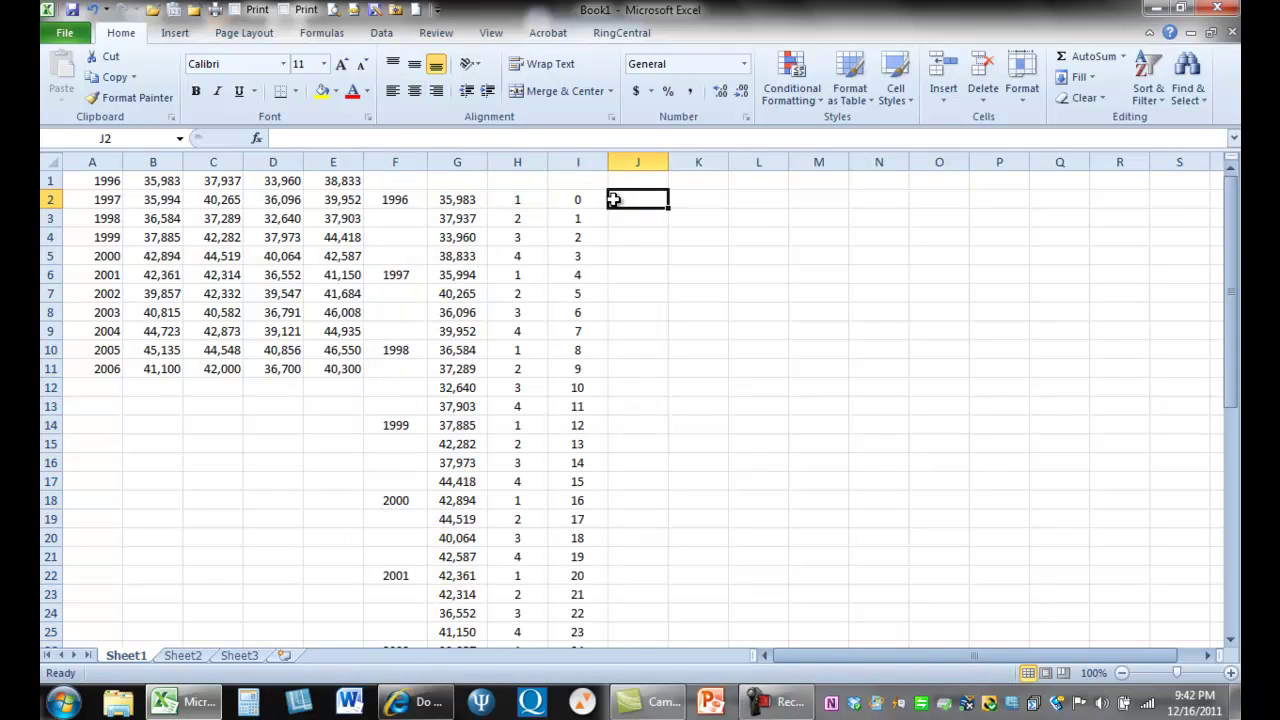
pyautogui.press('Up')
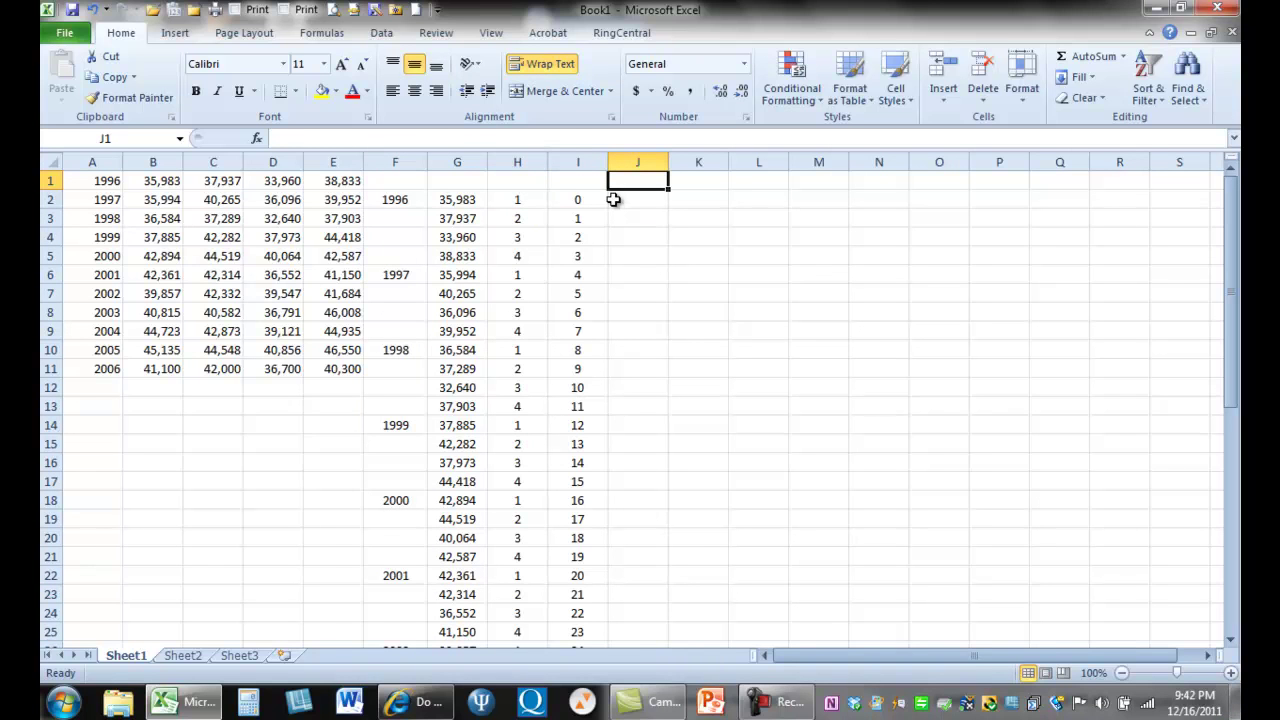
pyautogui.write('Q1')
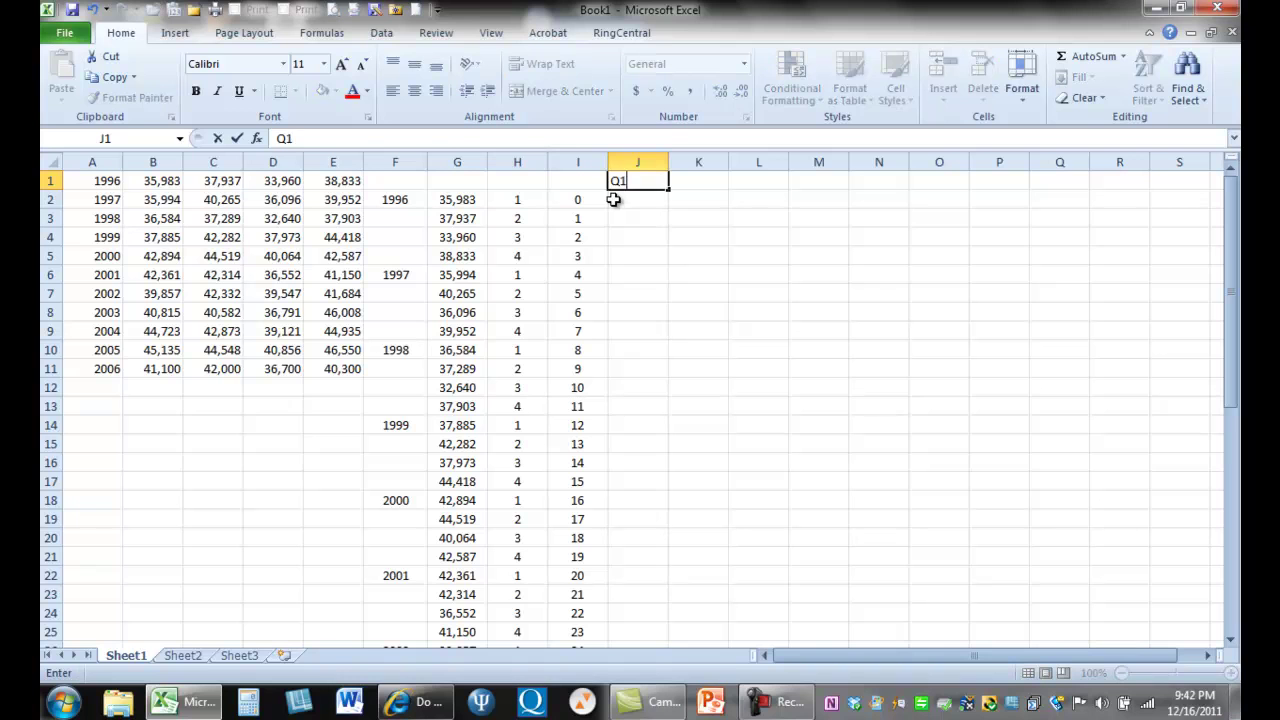
pyautogui.press('Tab')
pyautogui.write('Q2')
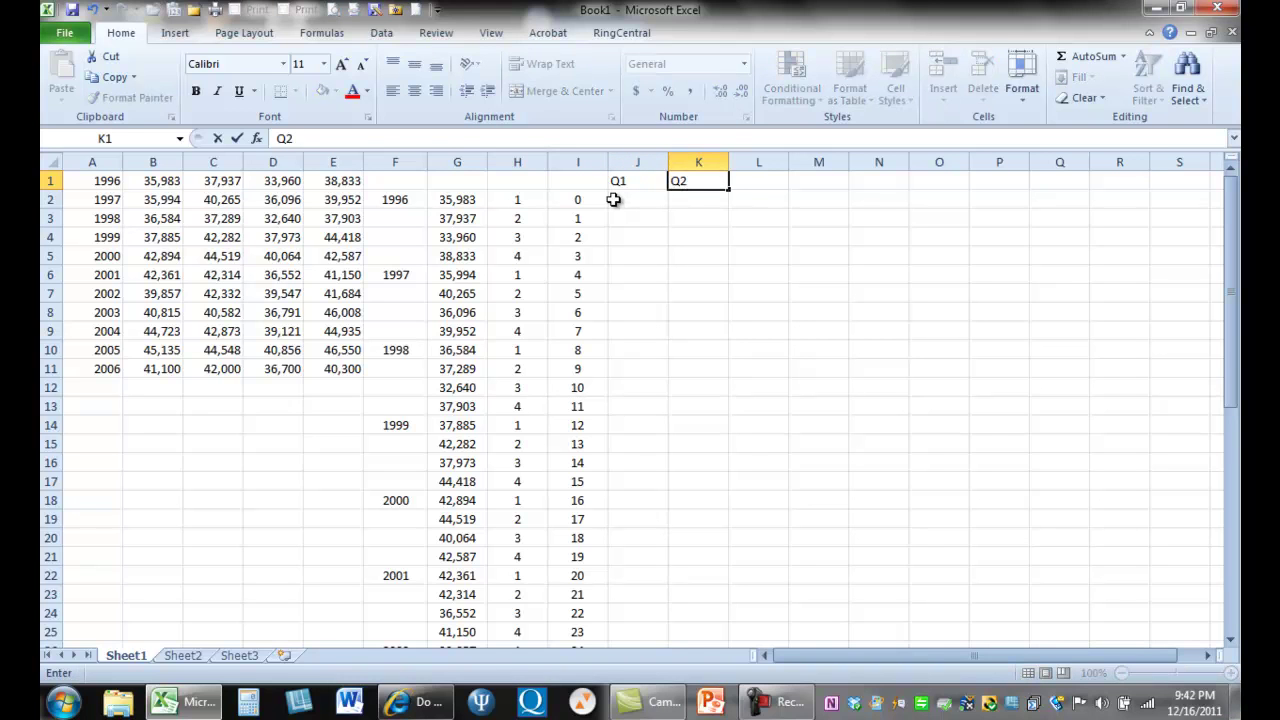
pyautogui.press('Tab')
pyautogui.write('Q')
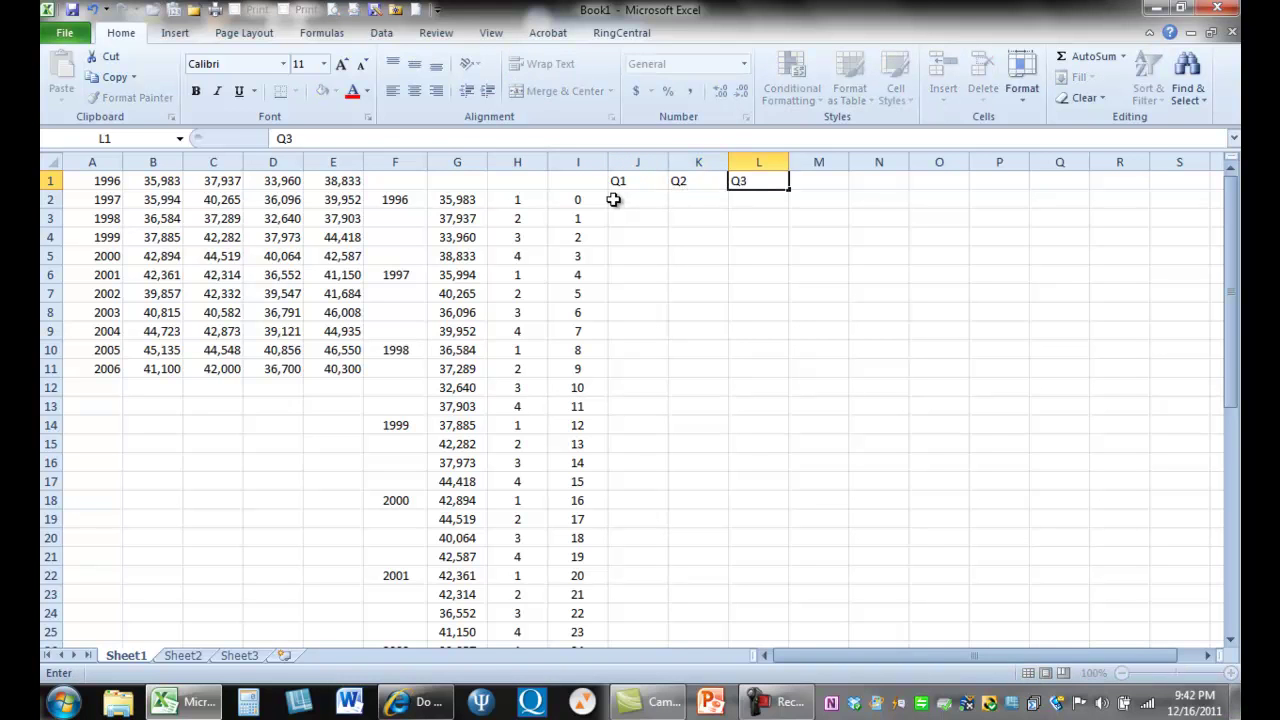
# - Enter the first-quarter dummy values 1, 0 and 0 in J2 to L2
pyautogui.click(614, 200)
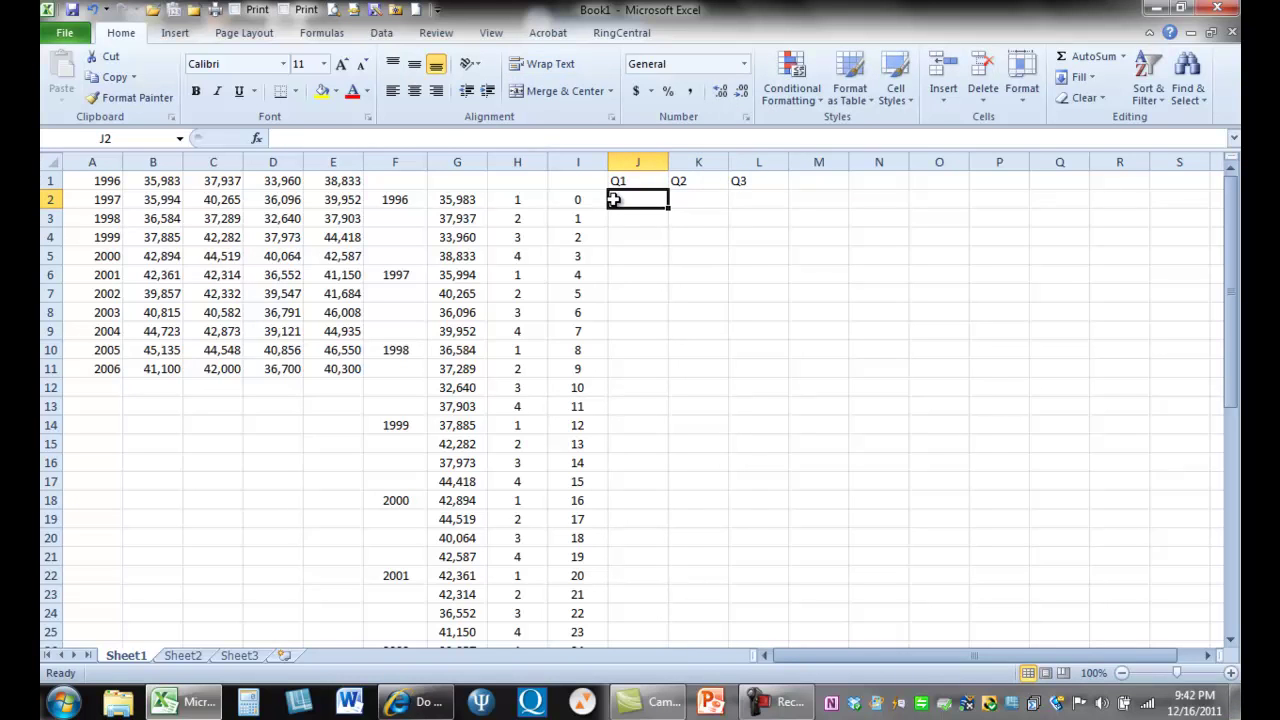
pyautogui.write('1')
pyautogui.press('Tab')
pyautogui.write('0')
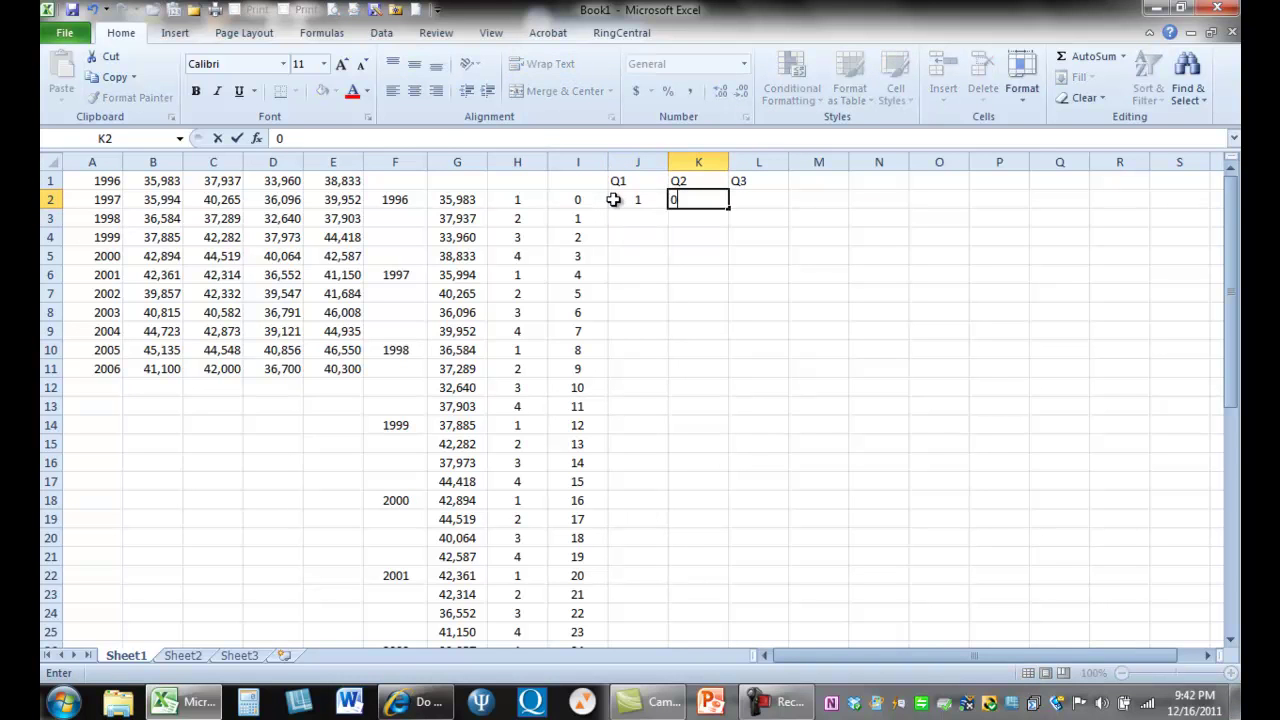
pyautogui.press('Tab')
pyautogui.write('0')
pyautogui.press('Return')
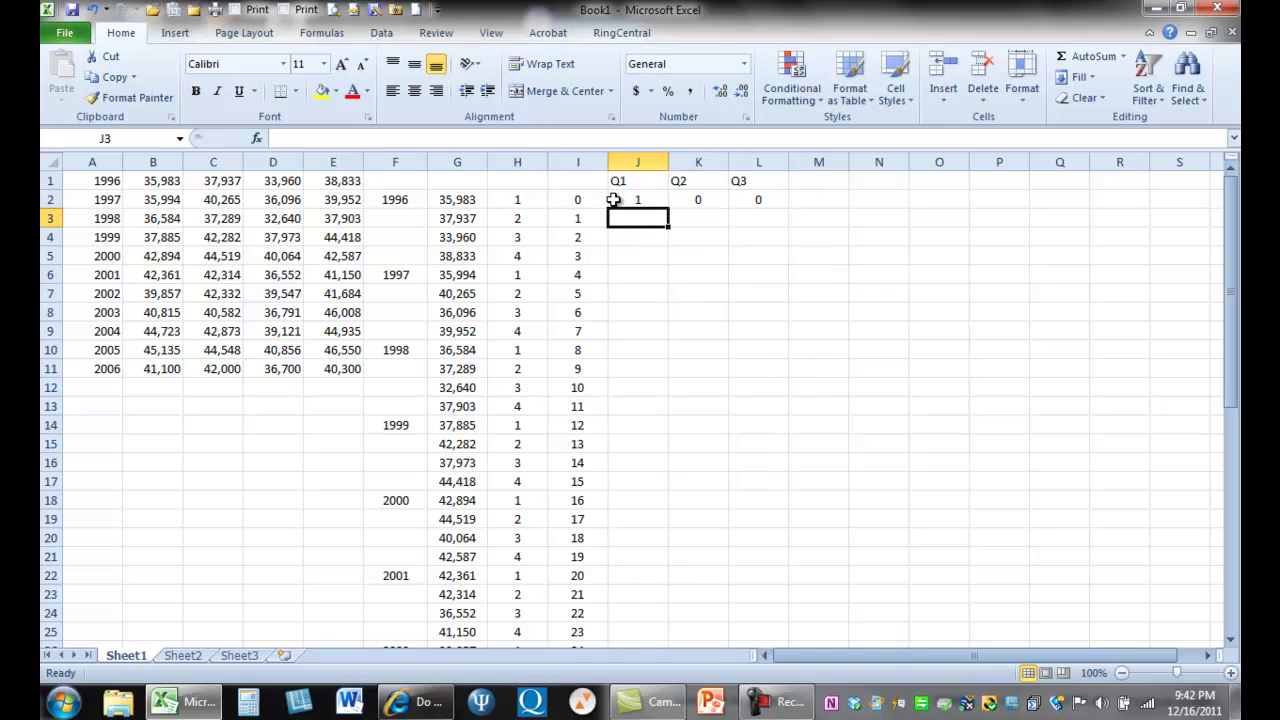
# - Enter the second-quarter dummy values 0, 1 and 0 in J3 to L3
pyautogui.write('0')
pyautogui.press('Tab')
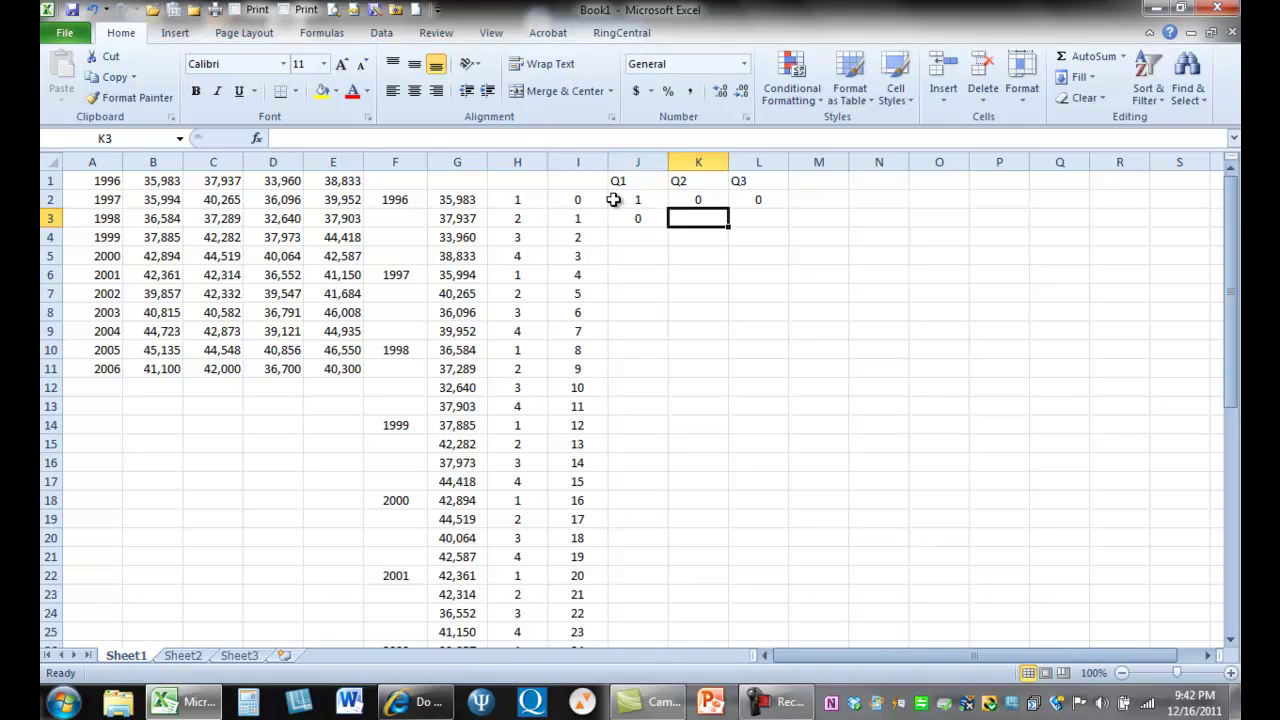
pyautogui.write('1')
pyautogui.press('Tab')
pyautogui.write('0')
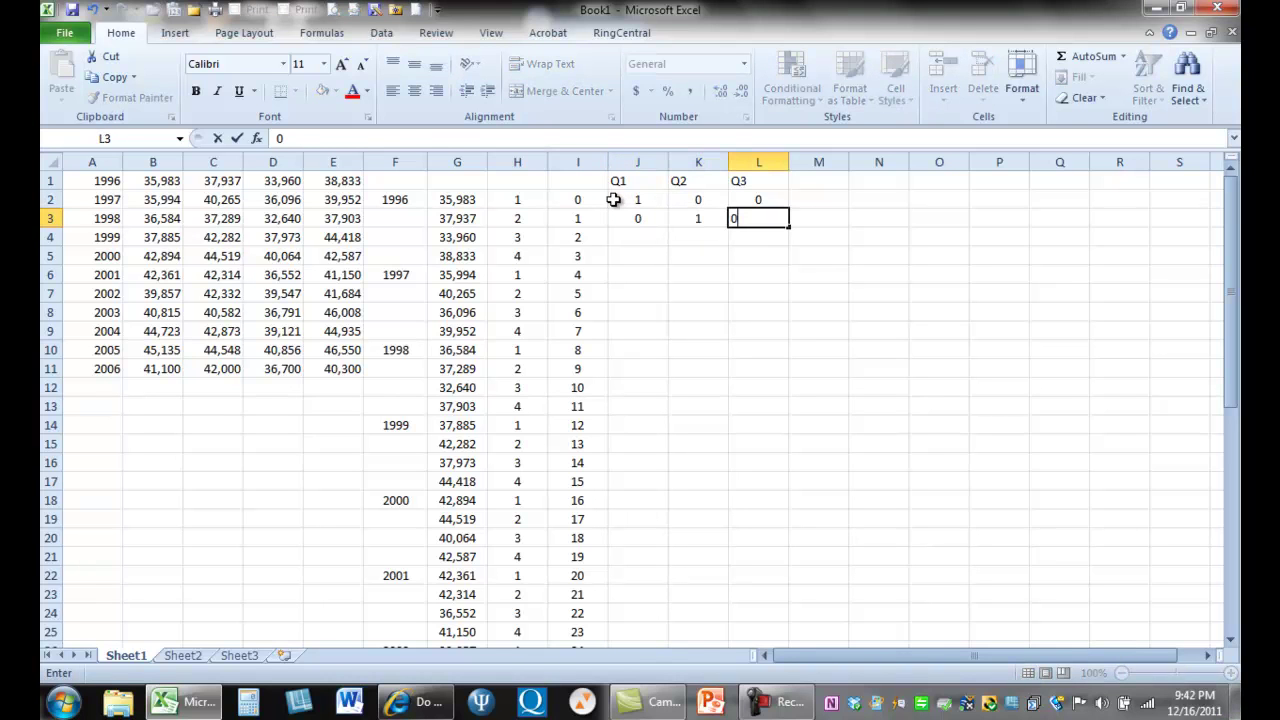
pyautogui.press('Down')
# - Enter the third-quarter dummy values 0, 0 and 1 in J4 to L4
pyautogui.press('Left')
pyautogui.press('Left')
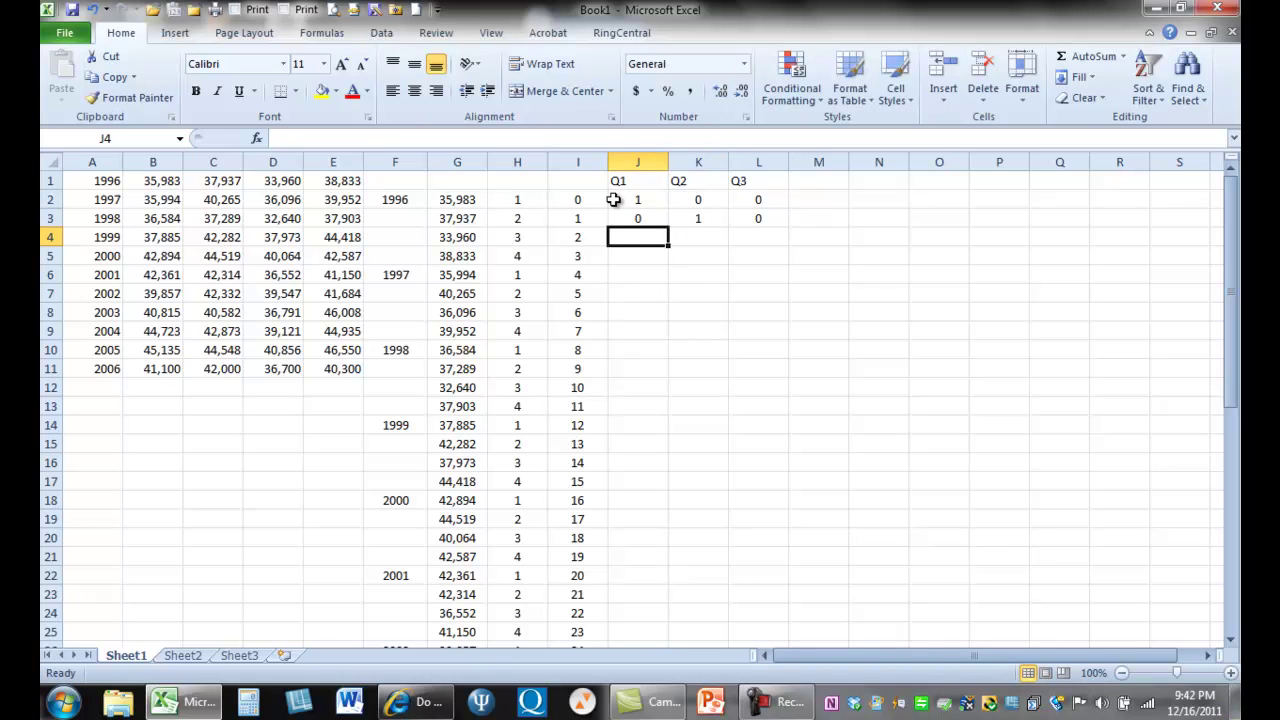
pyautogui.write('0')
pyautogui.press('Tab')
pyautogui.write('0')
pyautogui.press('Tab')
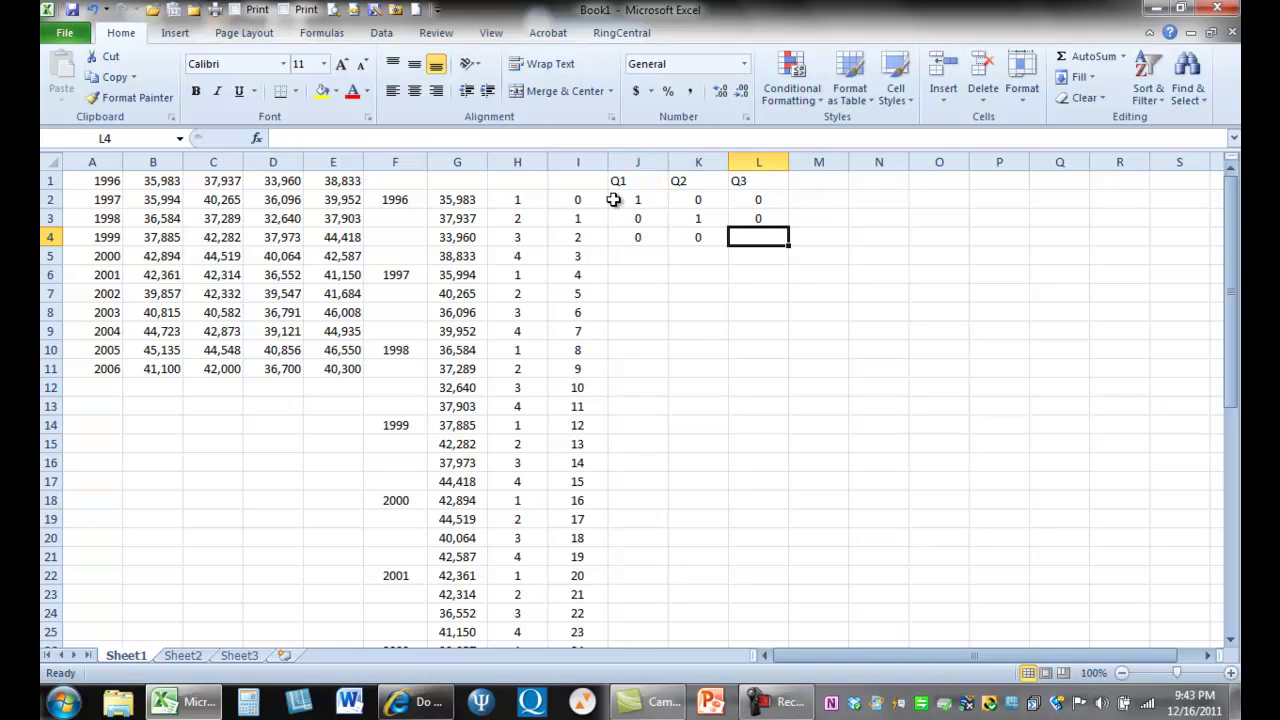
pyautogui.write('1')
pyautogui.press('Return')
# - Enter the fourth-quarter dummy values 0, 0 and 0 in J5 to L5
pyautogui.press('Left')
pyautogui.press('Left')
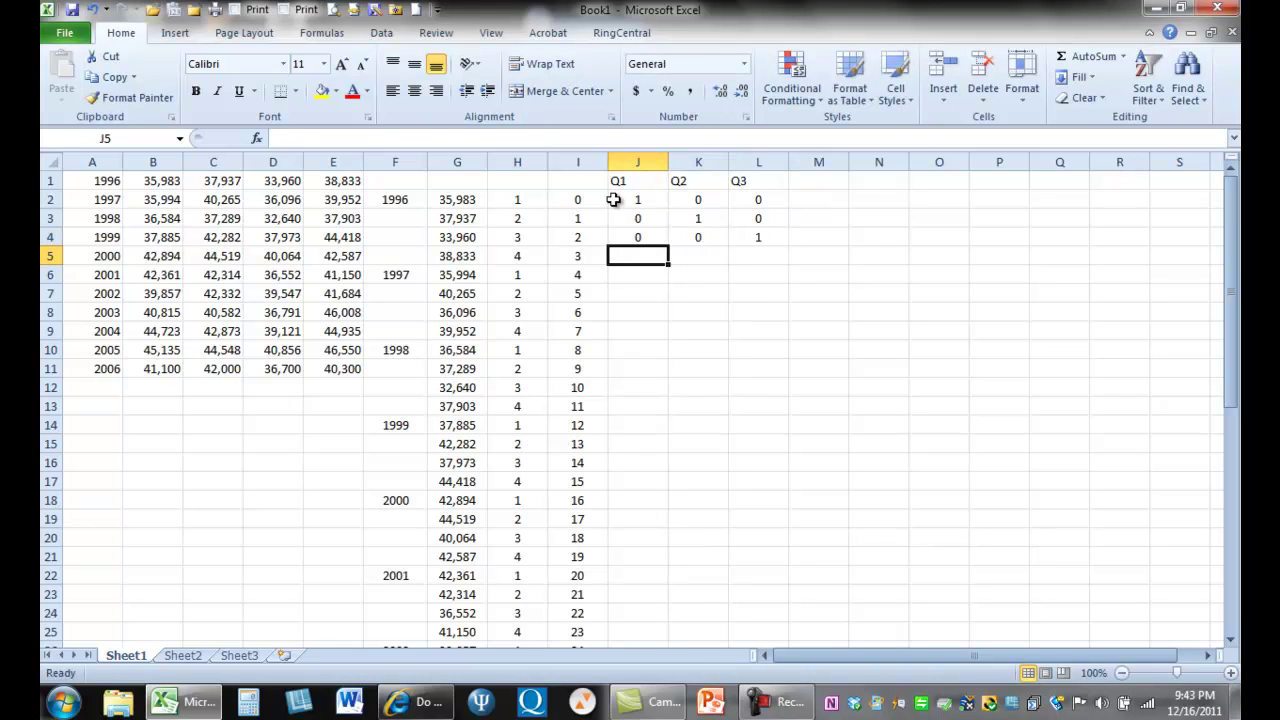
pyautogui.write('0')
pyautogui.press('Tab')
pyautogui.write('0')
pyautogui.press('Tab')
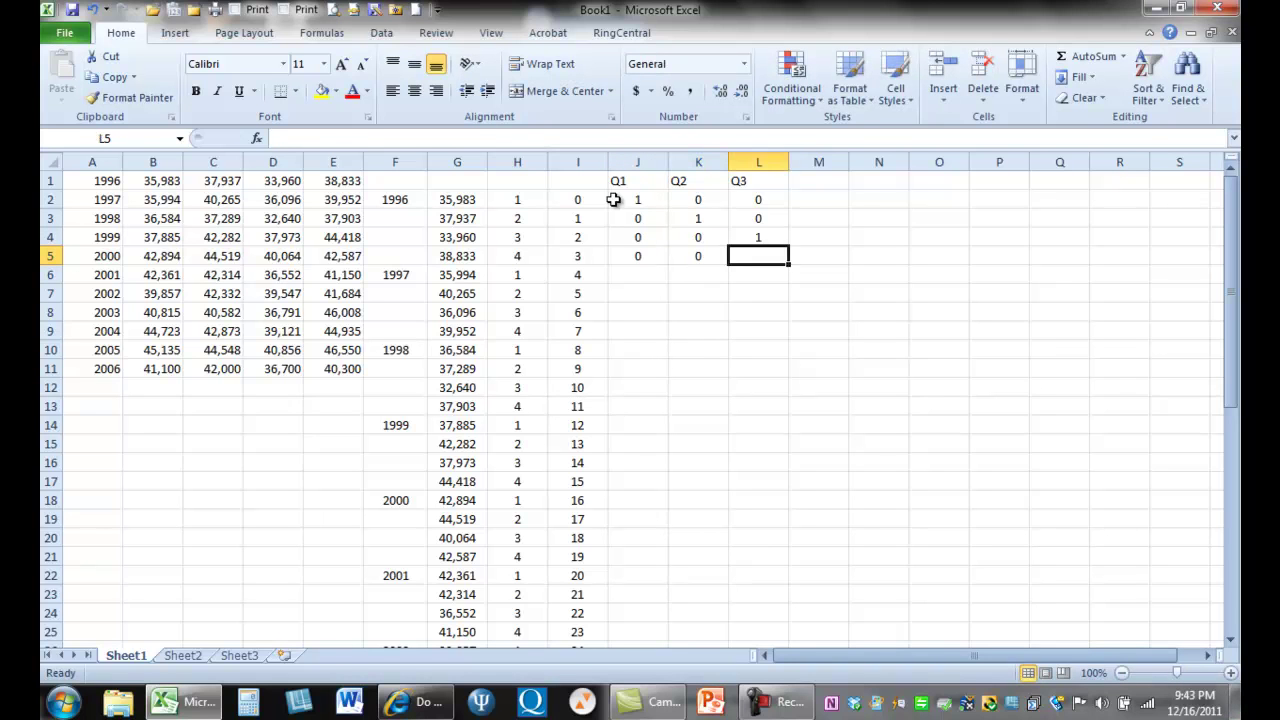
pyautogui.write('0')
pyautogui.press('Tab')
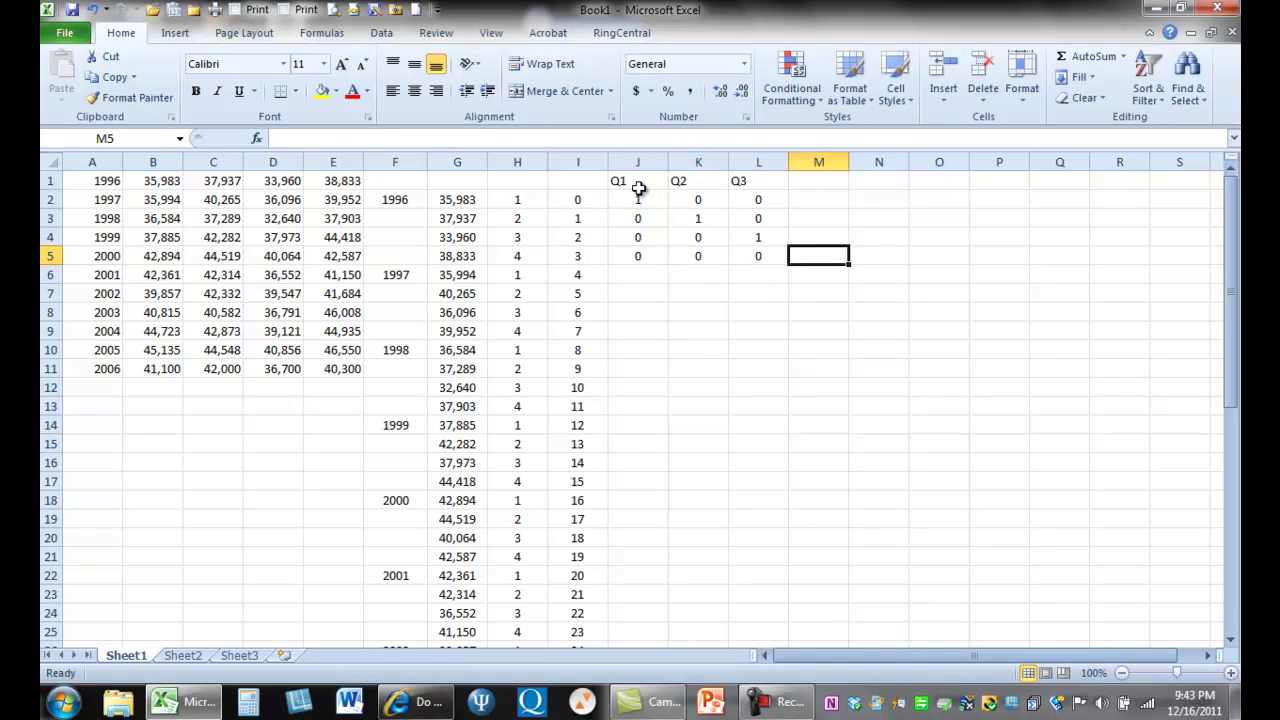
# - Center the contents of columns J to L horizontally
pyautogui.moveTo(657, 160); pyautogui.dragTo(753, 160)
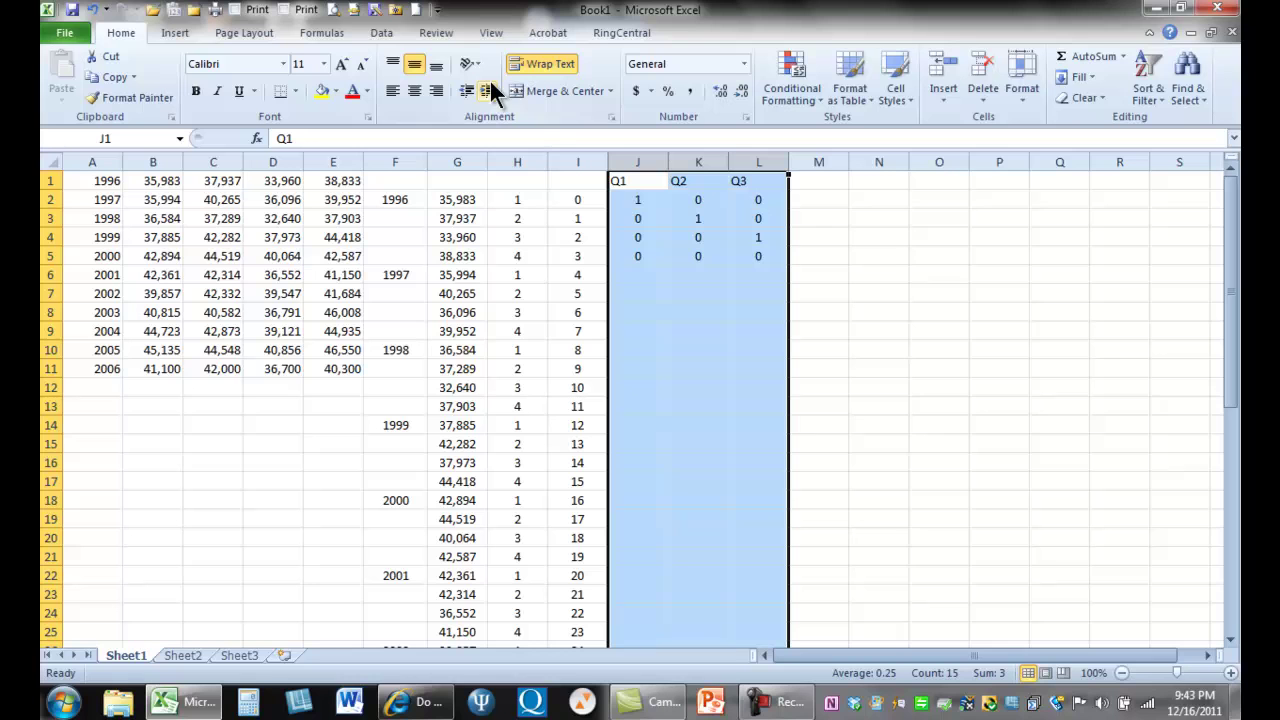
pyautogui.click(418, 86)
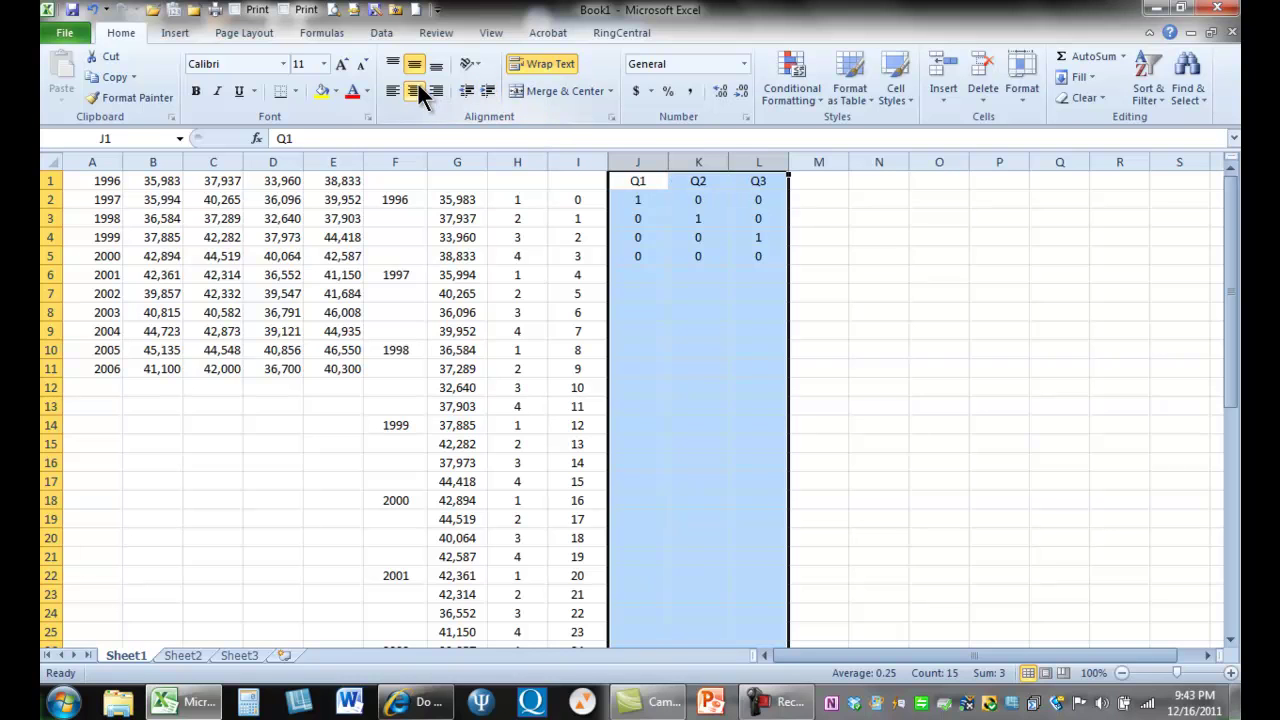
pyautogui.click(656, 199)
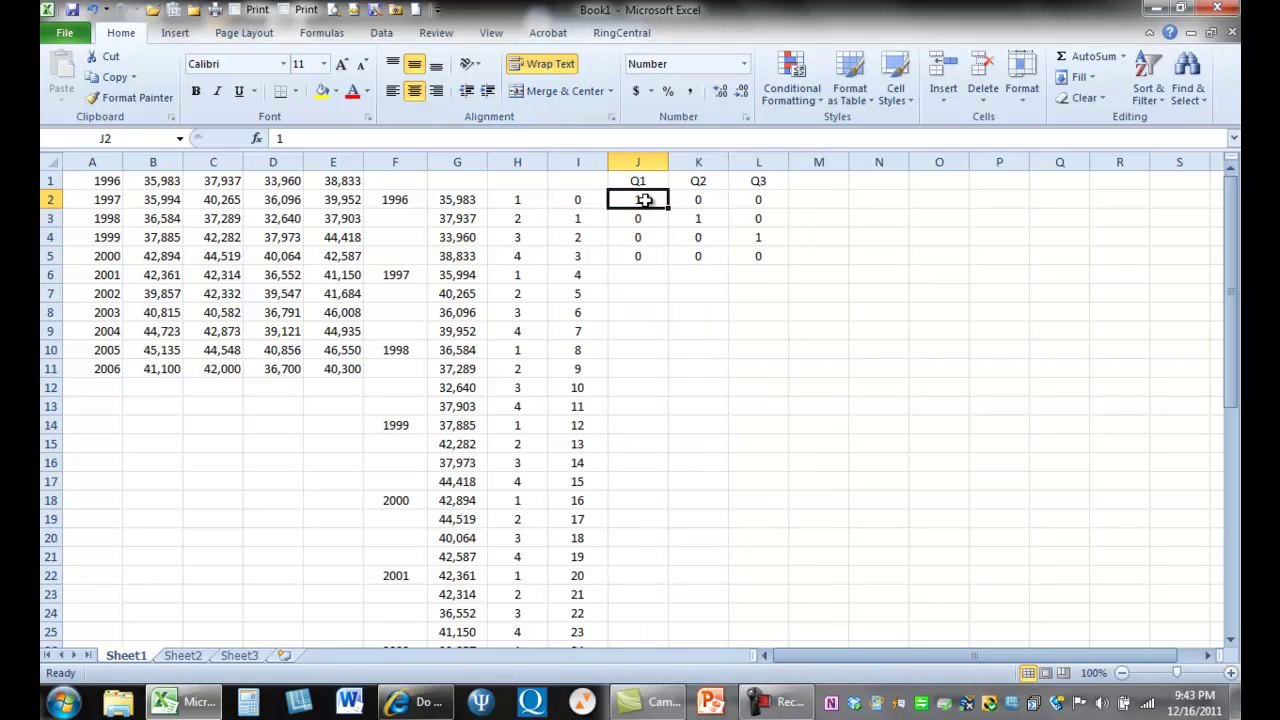
# - Copy the dummy values in J2:L5 into the 1997 and 1998 rows, starting at J6 and J10
pyautogui.moveTo(656, 199); pyautogui.dragTo(745, 253)
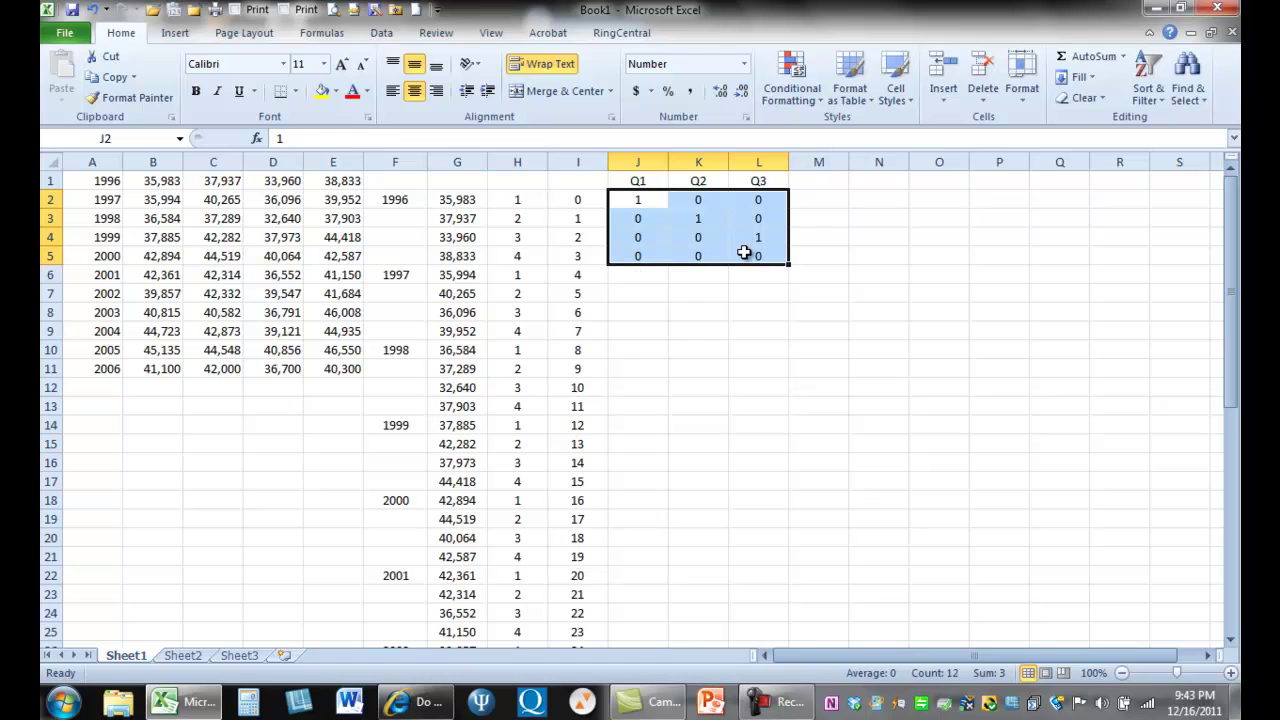
pyautogui.hotkey('ctrl', 'c')
pyautogui.click(665, 275)
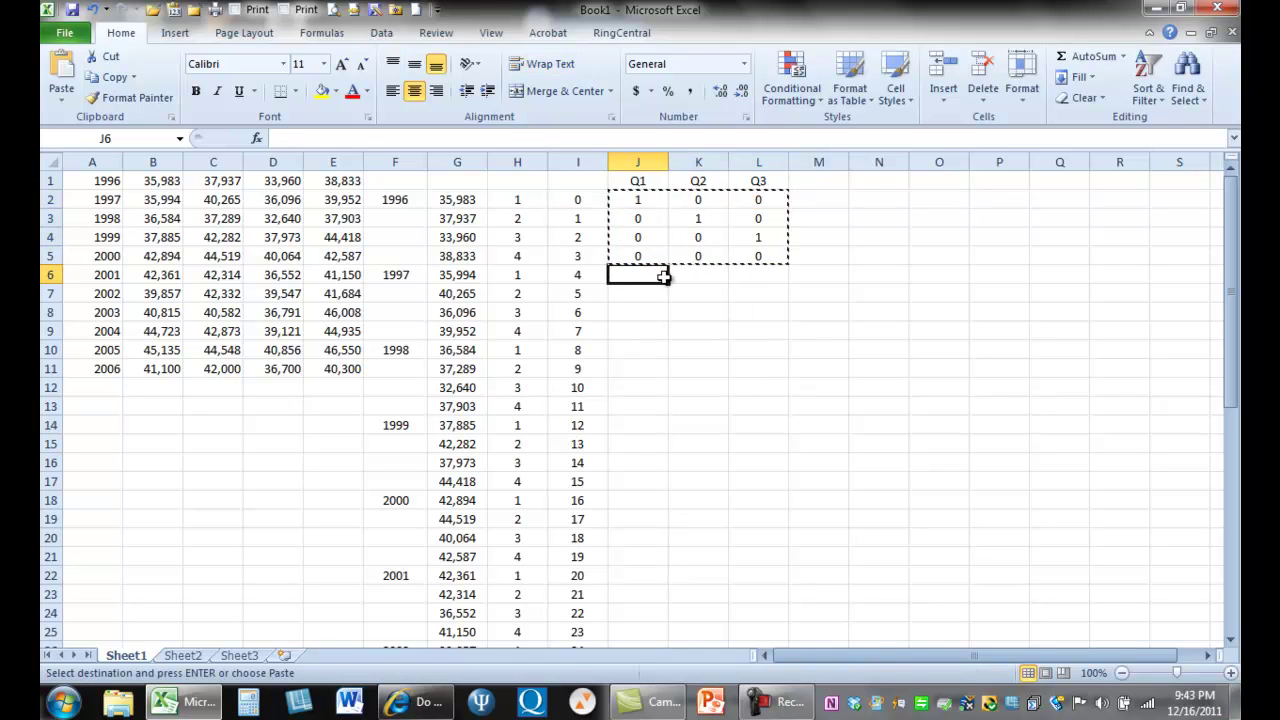
pyautogui.hotkey('ctrl', 'v')
pyautogui.press('Down')
pyautogui.press('Down')
pyautogui.press('Down')
pyautogui.press('Down')
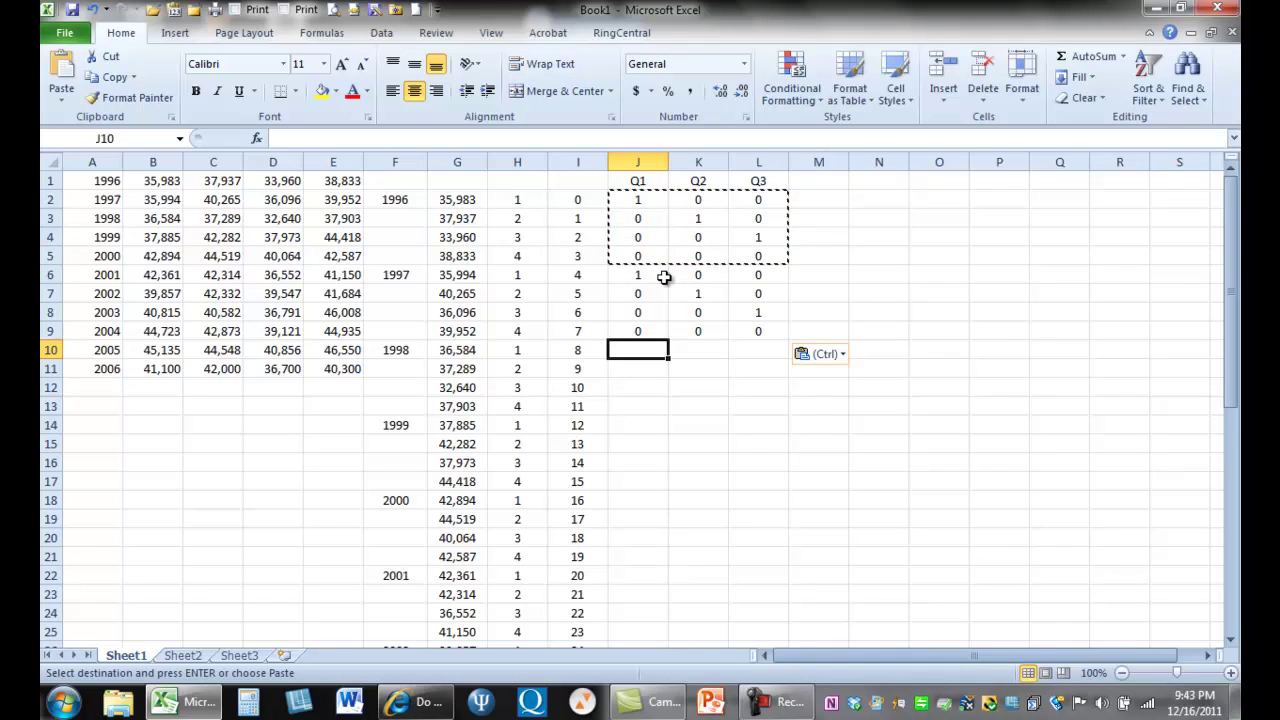
pyautogui.hotkey('ctrl', 'v')
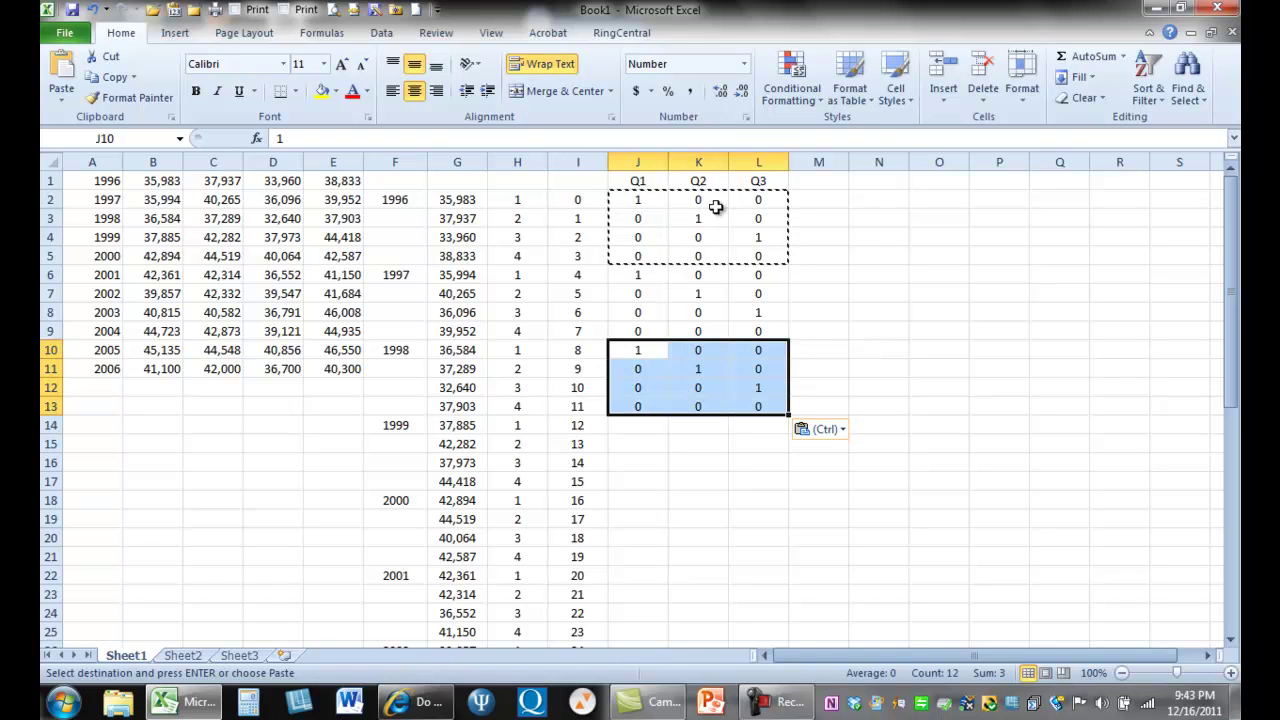
# - Copy the three-year dummy block J2:L13 into the 1999 to 2001 rows, starting at J14
pyautogui.moveTo(663, 200); pyautogui.dragTo(773, 407)
pyautogui.hotkey('ctrl', 'c')
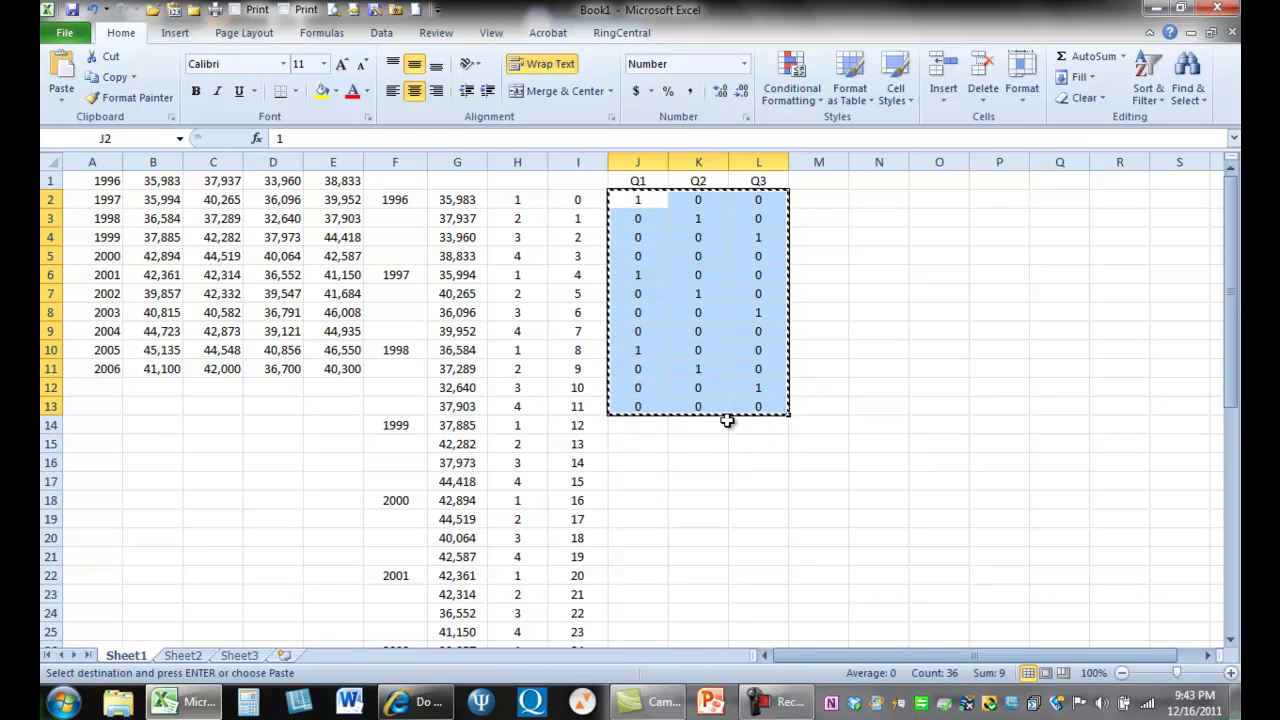
pyautogui.click(656, 425)
pyautogui.hotkey('ctrl', 'v')
# - Paste the same three-year dummy block into the 2002 to 2004 rows, starting at J26
pyautogui.press('Down')
pyautogui.press('Down')
pyautogui.press('Down')
pyautogui.press('Down')
pyautogui.press('Down')
pyautogui.press('Down')
pyautogui.press('Down')
pyautogui.press('Down')
pyautogui.press('Down')
pyautogui.press('Down')
pyautogui.press('Down')
pyautogui.press('Down')
pyautogui.press('Down')
pyautogui.press('Down')
pyautogui.press('Down')
pyautogui.press('Down')
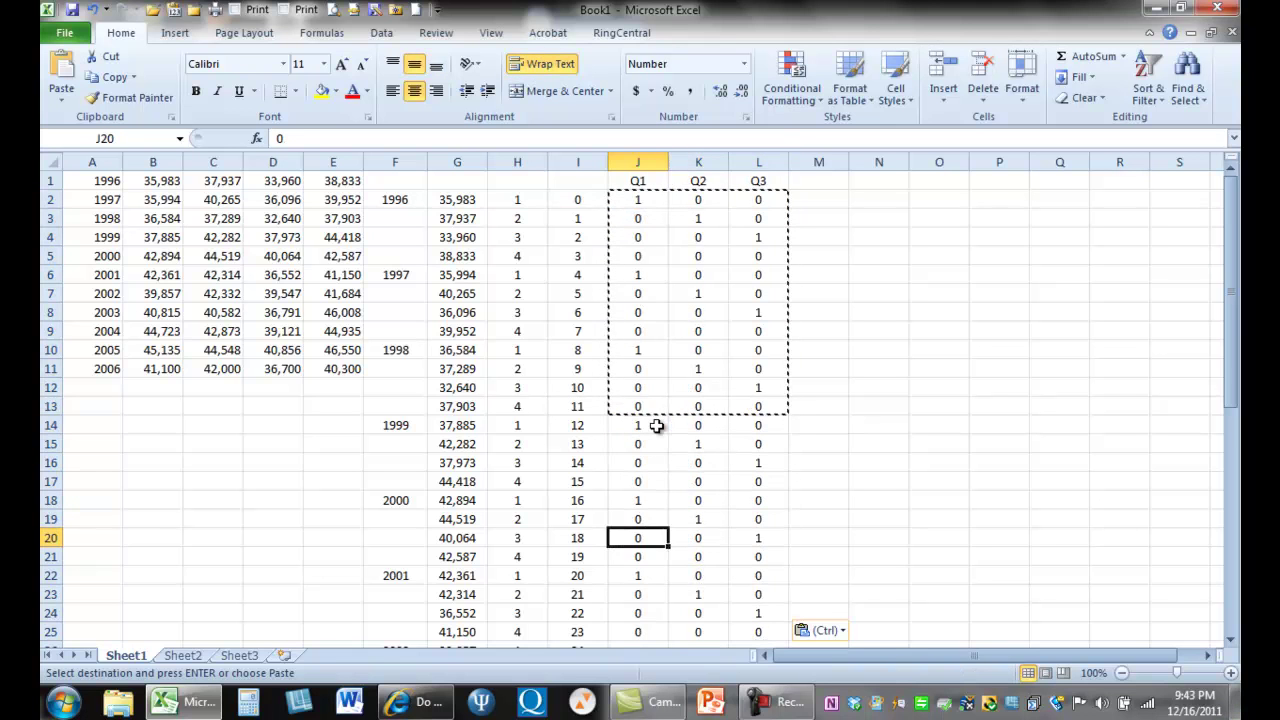
pyautogui.press('Up')
pyautogui.press('Up')
pyautogui.press('Up')
pyautogui.press('Up')
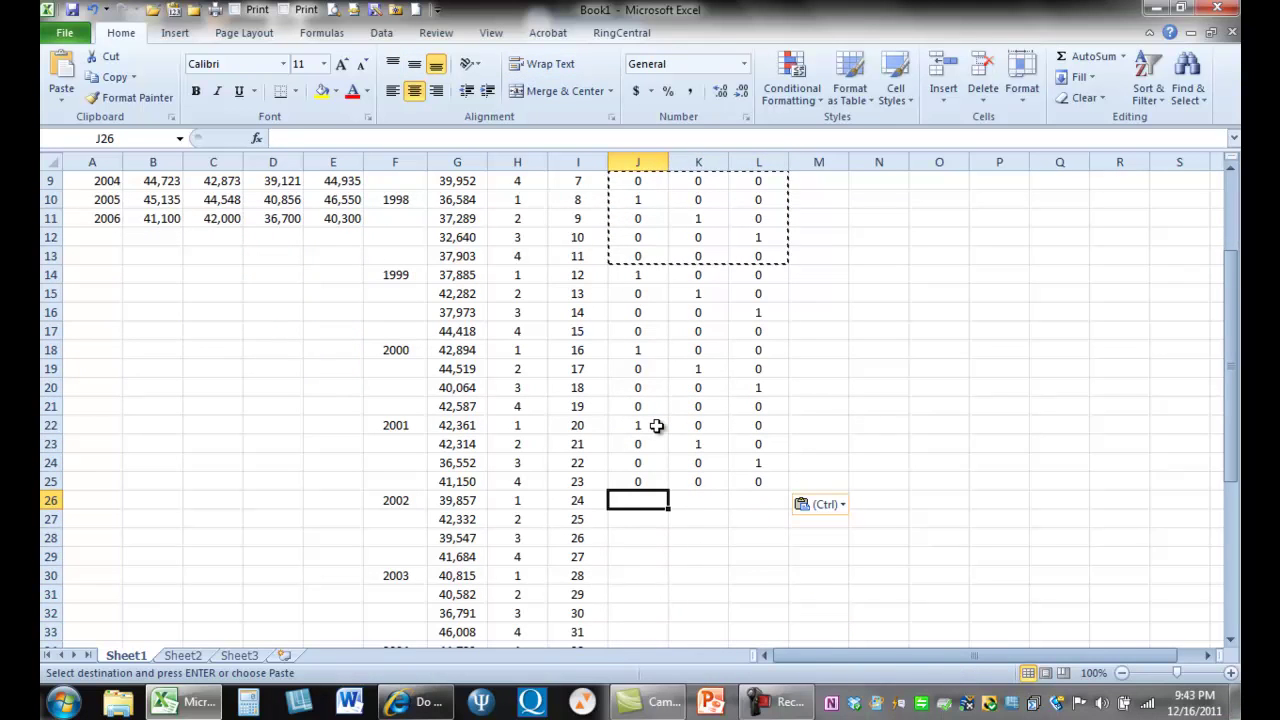
pyautogui.hotkey('ctrl', 'v')
# - Paste the three-year dummy block into the 2005 and 2006 rows, starting at J38
pyautogui.press('Down')
pyautogui.press('Down')
pyautogui.press('Down')
pyautogui.press('Down')
pyautogui.press('Down')
pyautogui.press('Down')
pyautogui.press('Down')
pyautogui.press('Down')
pyautogui.press('Down')
pyautogui.press('Down')
pyautogui.press('Down')
pyautogui.press('Down')
pyautogui.press('Down')
pyautogui.press('Down')
pyautogui.press('Down')
pyautogui.press('Down')
pyautogui.press('Down')
pyautogui.press('Down')
pyautogui.press('Down')
pyautogui.press('Down')
pyautogui.press('Down')
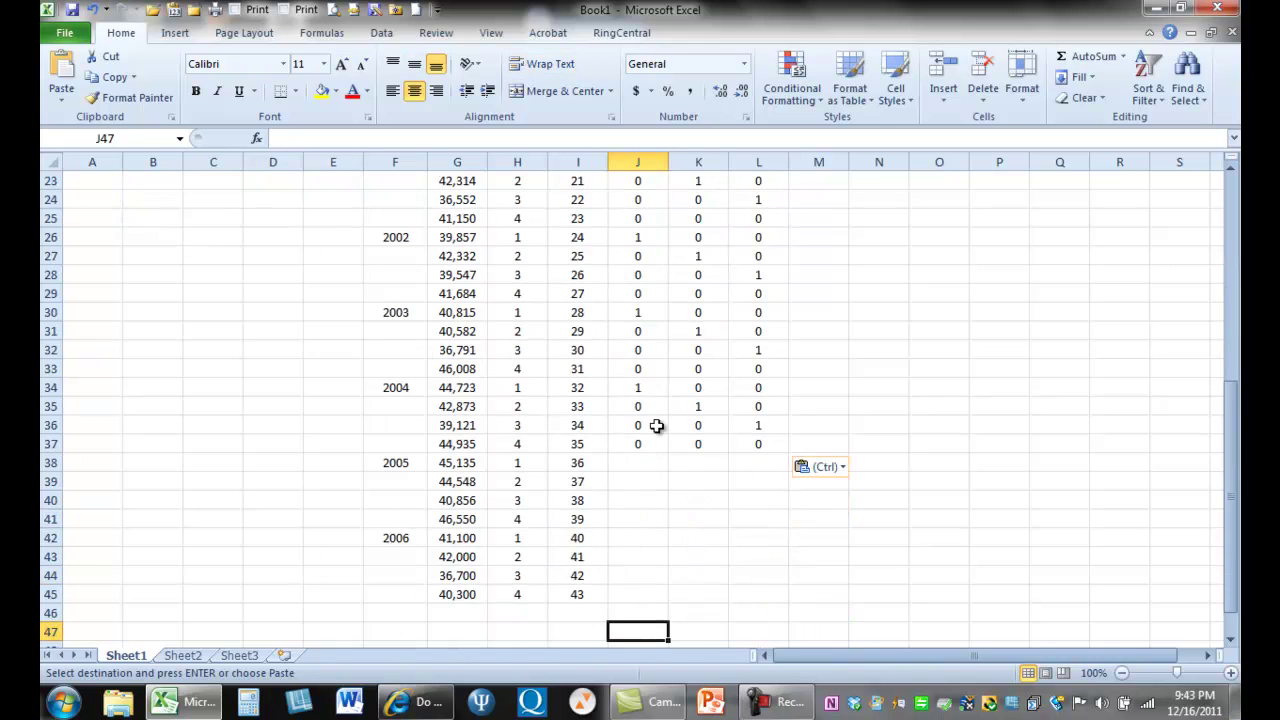
pyautogui.press('Up')
pyautogui.press('Up')
pyautogui.press('Up')
pyautogui.press('Up')
pyautogui.press('Up')
pyautogui.press('Up')
pyautogui.press('Up')
pyautogui.press('Up')
pyautogui.press('Up')
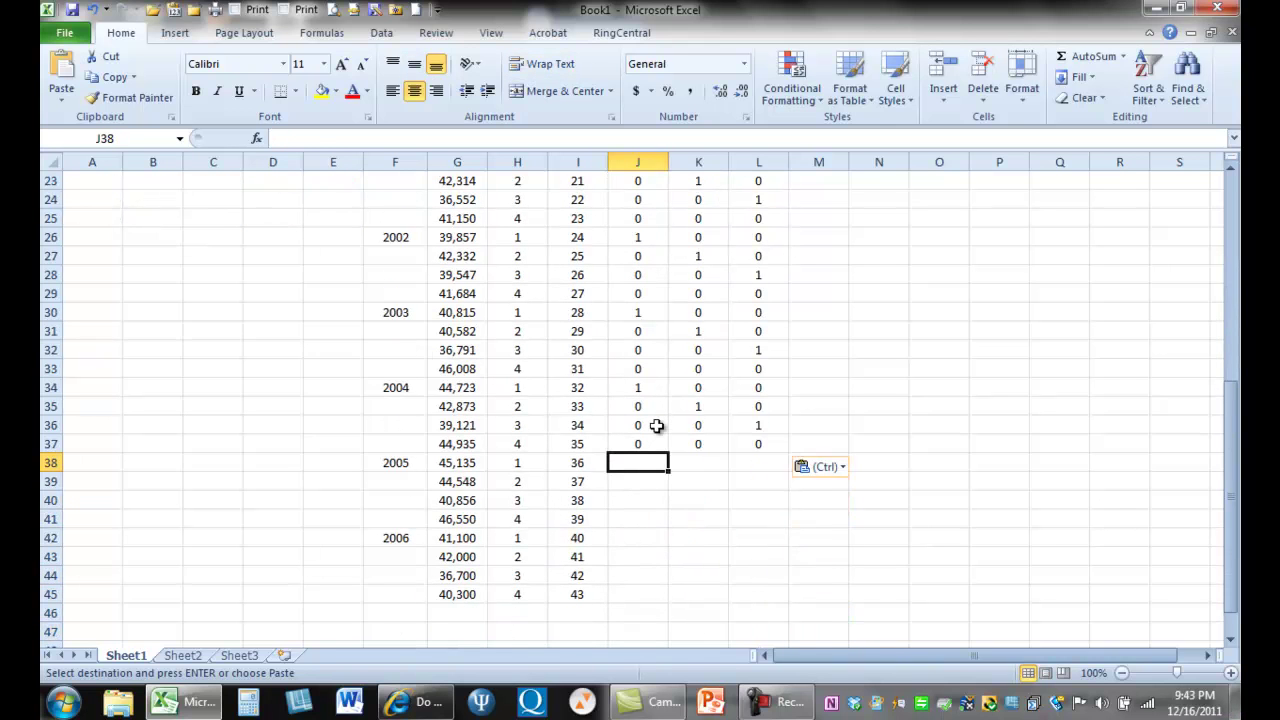
pyautogui.hotkey('ctrl', 'v')
# - Clear the surplus dummy values in J46:L49, below the last 2006 quarter
pyautogui.press('Down')
pyautogui.press('Down')
pyautogui.press('Down')
pyautogui.press('Down')
pyautogui.press('Down')
pyautogui.press('Down')
pyautogui.press('Down')
pyautogui.press('Down')
pyautogui.press('Down')
pyautogui.press('Down')
pyautogui.press('Down')
pyautogui.press('Down')
pyautogui.press('Down')
pyautogui.press('Down')
pyautogui.press('Down')
pyautogui.press('Up')
pyautogui.press('Up')
pyautogui.press('Up')
pyautogui.press('Up')
pyautogui.press('Up')
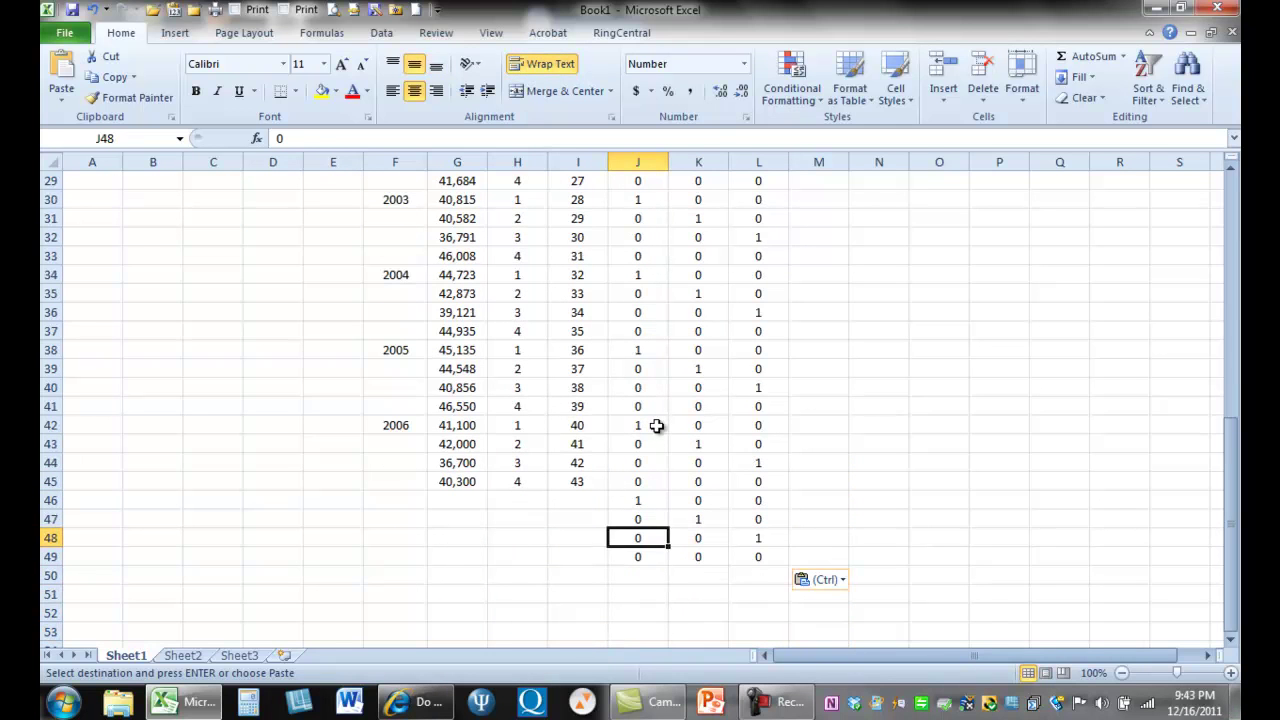
pyautogui.press('Up')
pyautogui.press('Up')
pyautogui.hotkey('shift', 'Right')
pyautogui.hotkey('shift', 'Right')
pyautogui.hotkey('shift', 'Down')
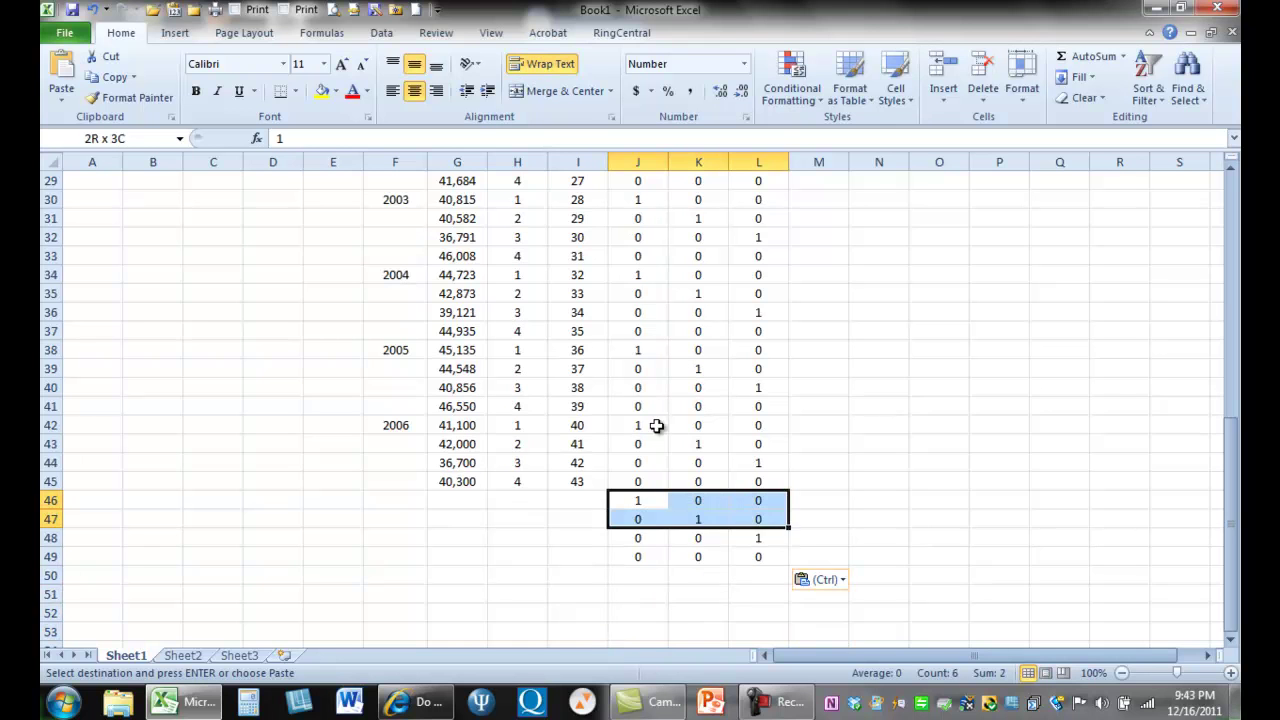
pyautogui.hotkey('shift', 'Down')
pyautogui.hotkey('shift', 'Down')
pyautogui.press('Delete')
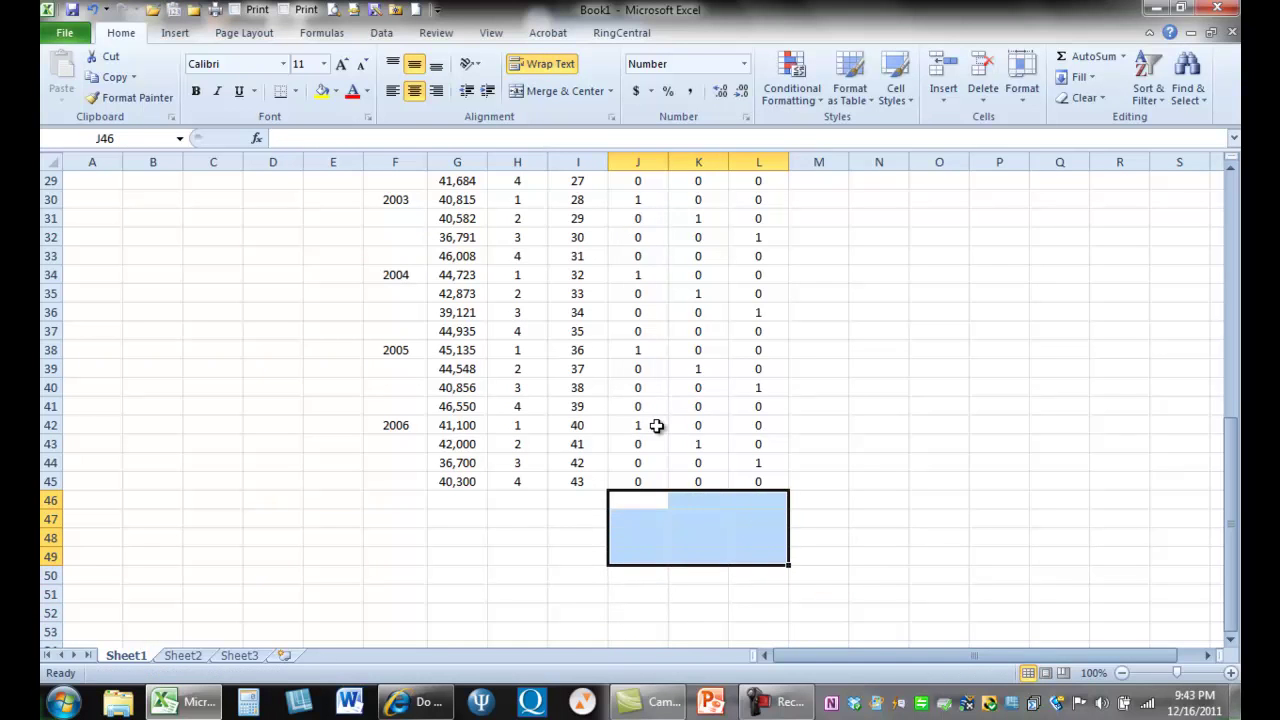
# - Enter the header Revenue in G1 above the quarterly revenue values
pyautogui.press('Up')
pyautogui.press('Up')
pyautogui.press('Up')
pyautogui.press('Up')
pyautogui.press('Up')
pyautogui.press('Up')
pyautogui.press('Up')
pyautogui.press('Up')
pyautogui.press('Up')
pyautogui.press('Up')
pyautogui.press('Up')
pyautogui.press('Up')
pyautogui.press('Up')
pyautogui.press('Up')
pyautogui.press('Up')
pyautogui.press('Up')
pyautogui.press('Up')
pyautogui.press('Up')
pyautogui.press('Up')
pyautogui.press('Up')
pyautogui.press('Up')
pyautogui.press('Up')
pyautogui.press('Up')
pyautogui.press('Up')
pyautogui.press('Up')
pyautogui.press('Up')
pyautogui.press('Up')
pyautogui.press('Up')
pyautogui.press('Up')
pyautogui.press('Up')
pyautogui.press('Up')
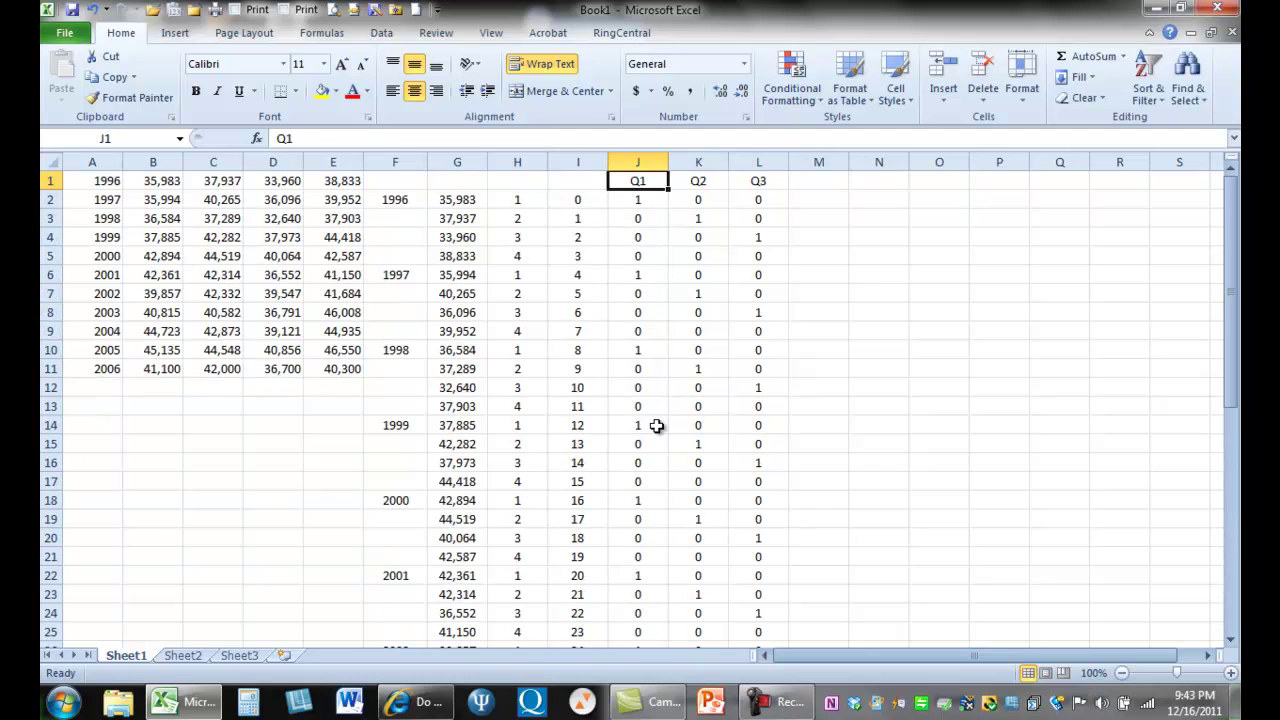
pyautogui.click(462, 186)
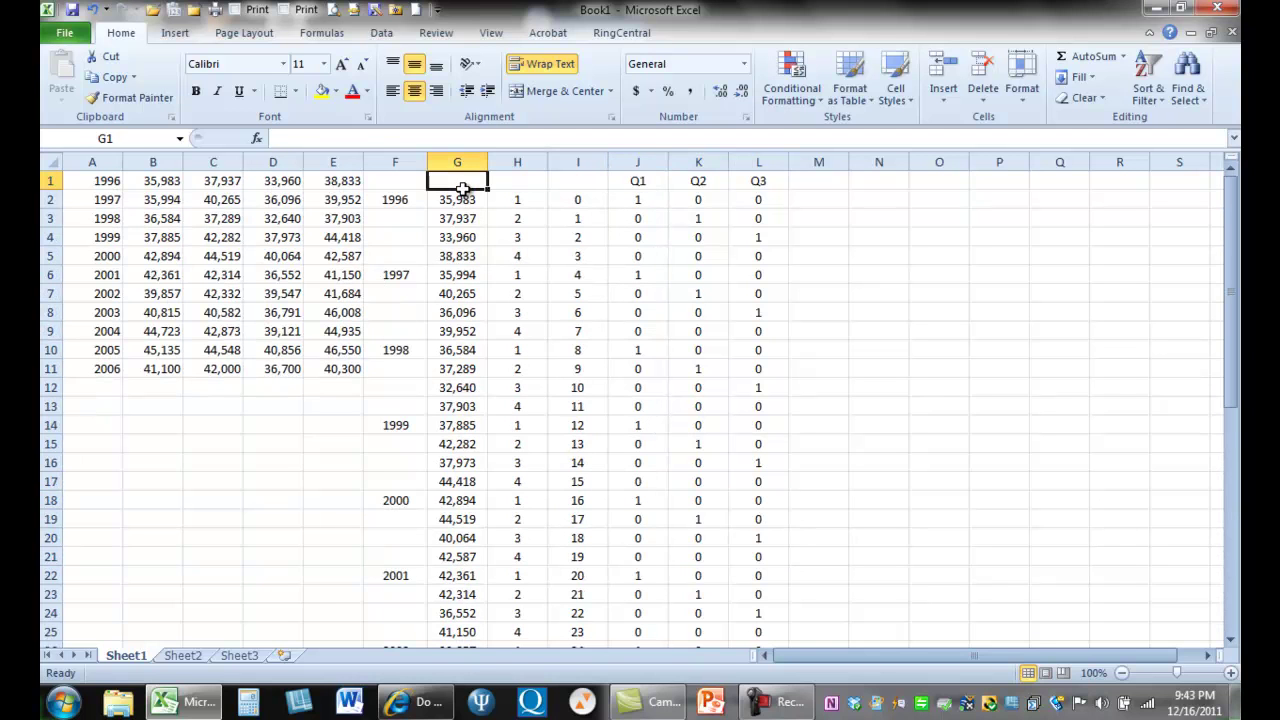
pyautogui.write('Revenu')
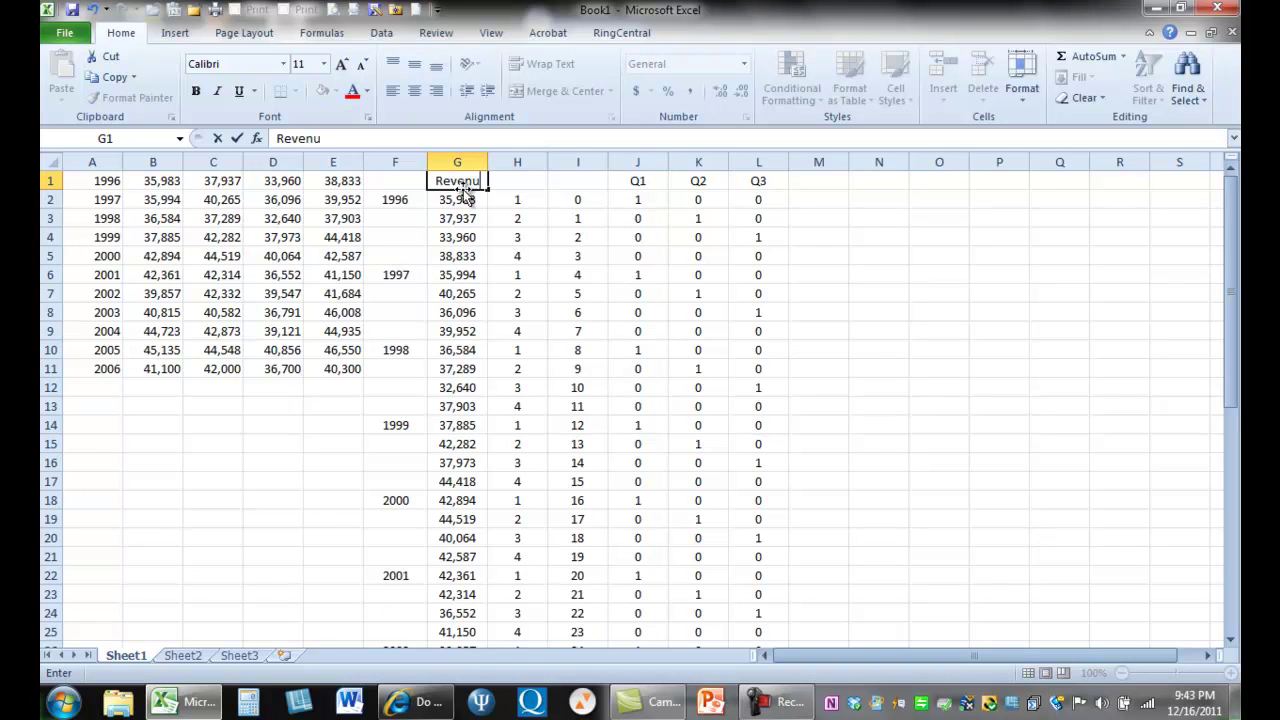
pyautogui.write('e')
pyautogui.press('Return')
# - Enter the header Coded Qtr in I1 above the period codes
pyautogui.press('Up')
pyautogui.press('Right')
pyautogui.press('Right')
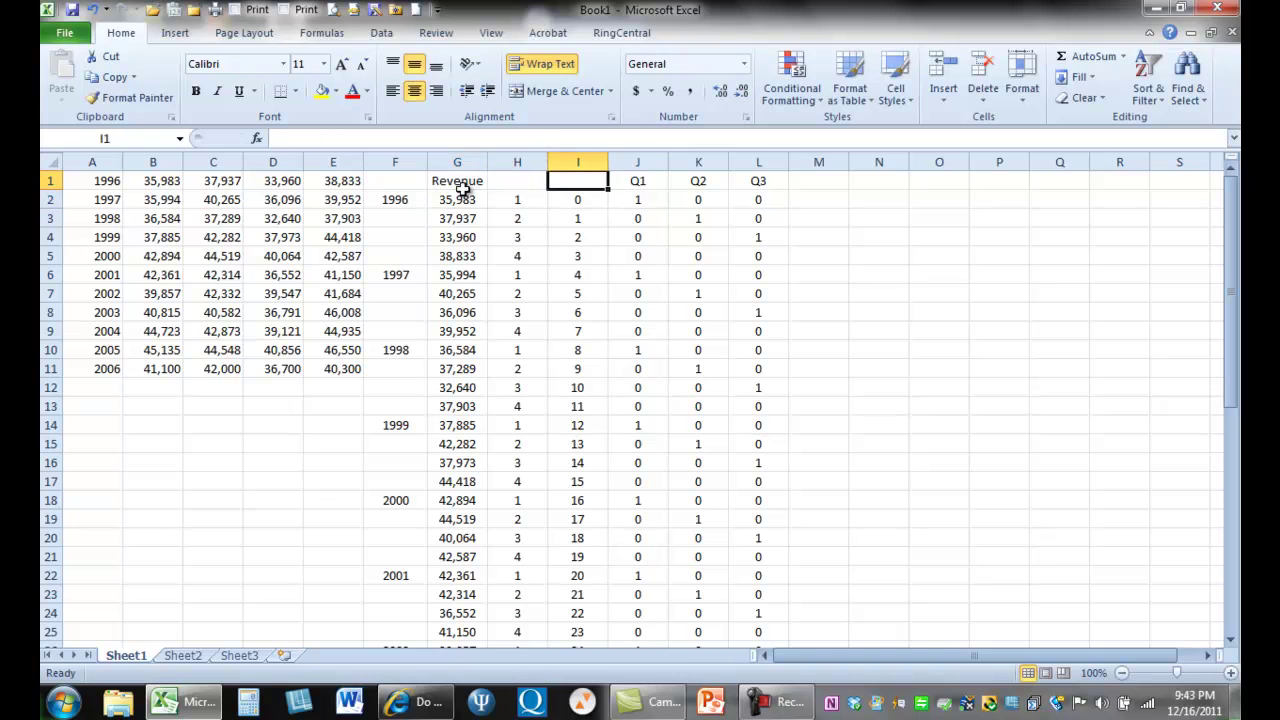
pyautogui.write('Coded')
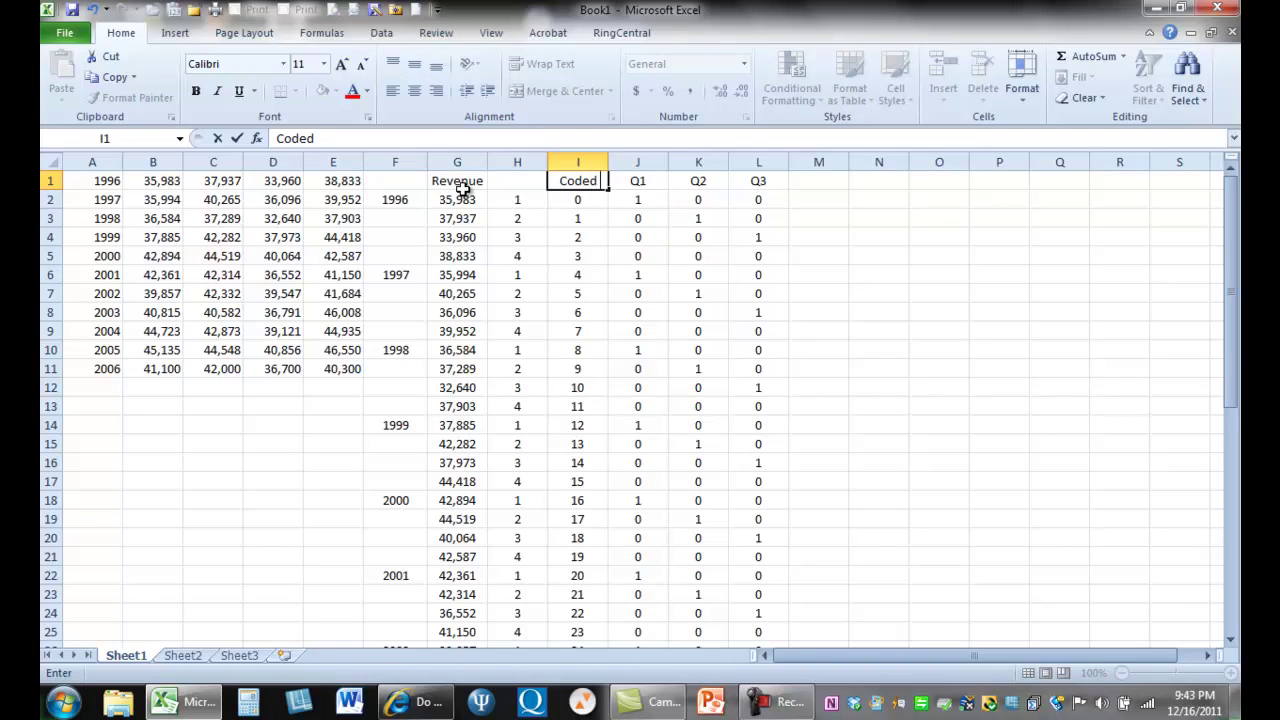
pyautogui.press('BackSpace')
pyautogui.write('d Qtr')
pyautogui.press('Return')
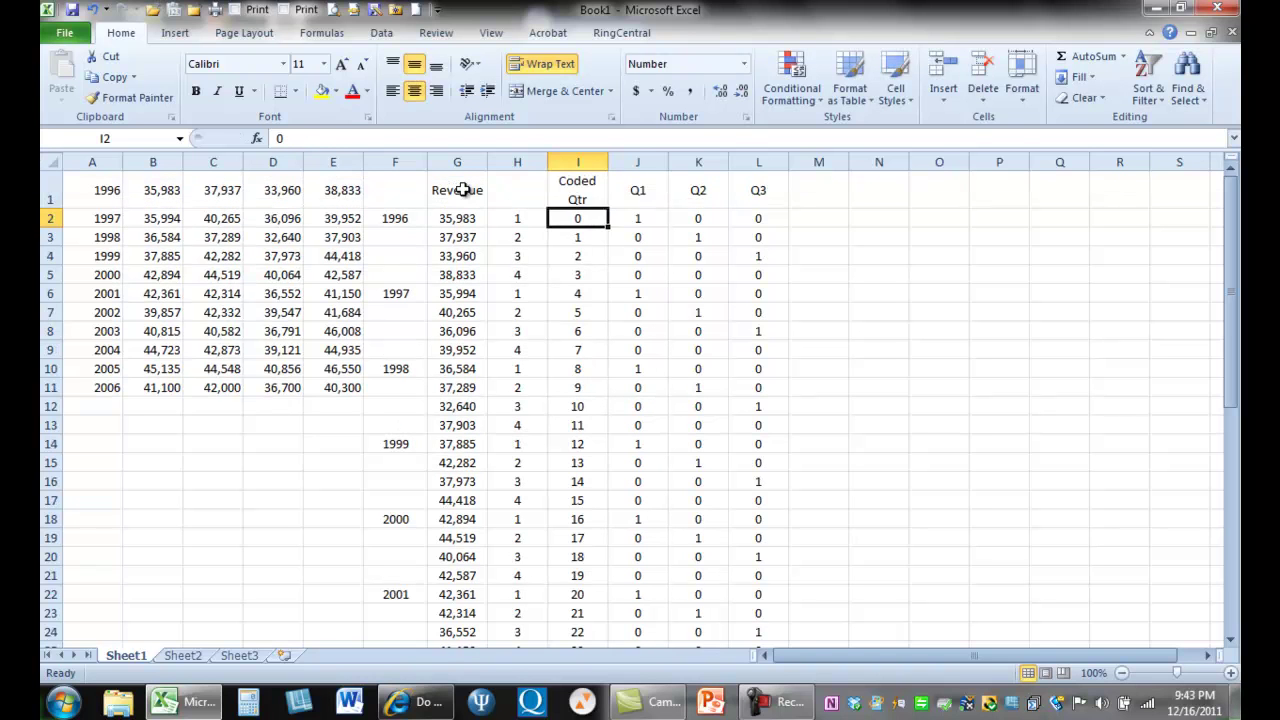
pyautogui.press('Up')
pyautogui.press('Left')
pyautogui.write('L')
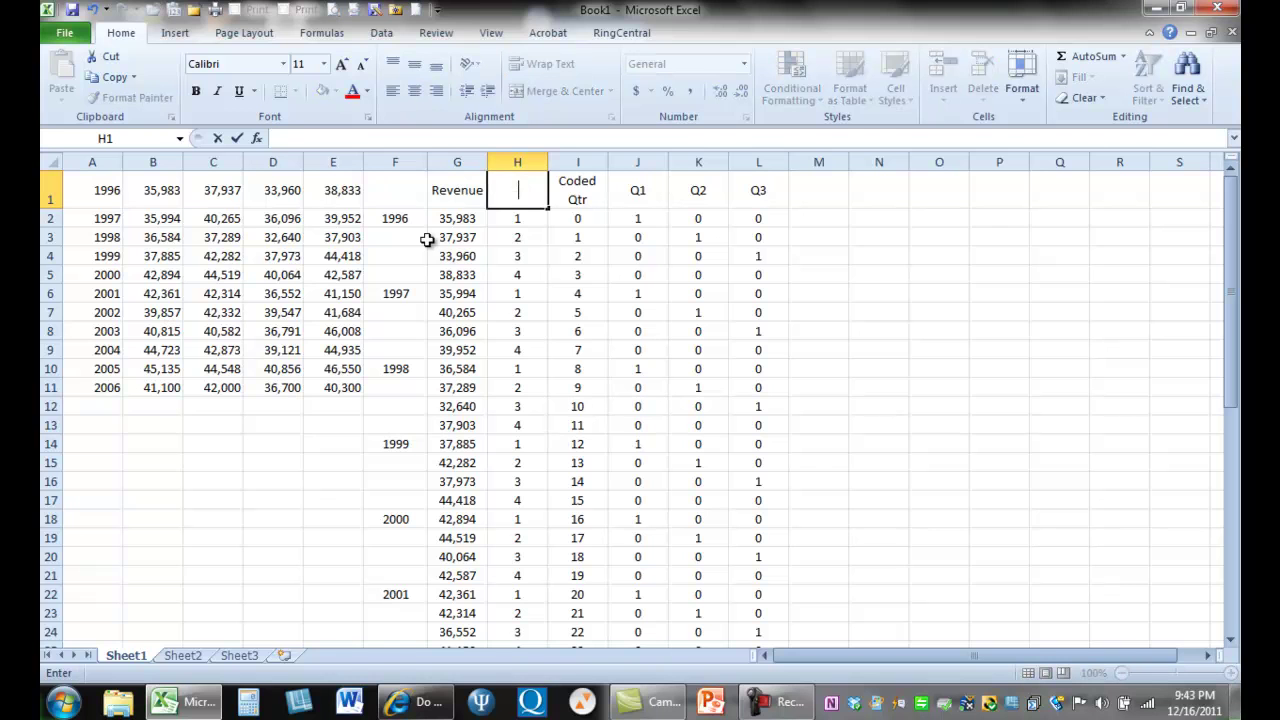
# - Insert a new column before the quarter numbers in column H and enter the header Log Rev in H1
pyautogui.click(518, 162)
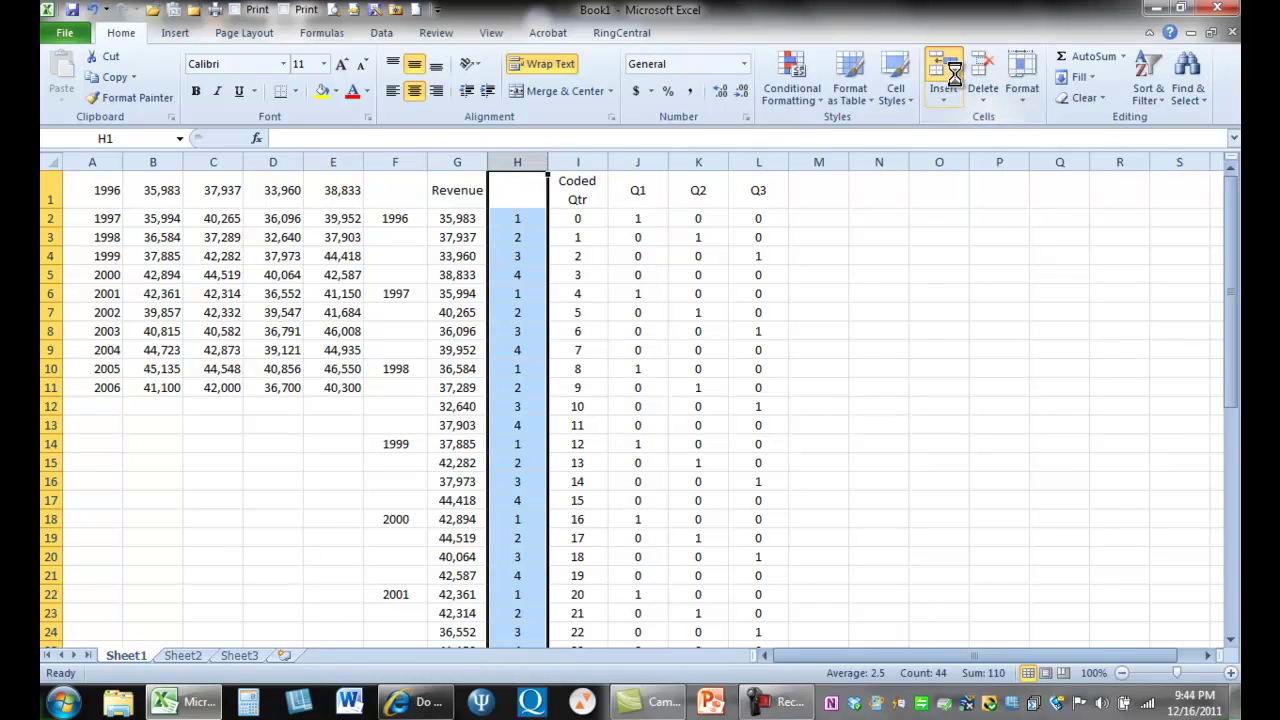
pyautogui.click(955, 73)
pyautogui.click(527, 190)
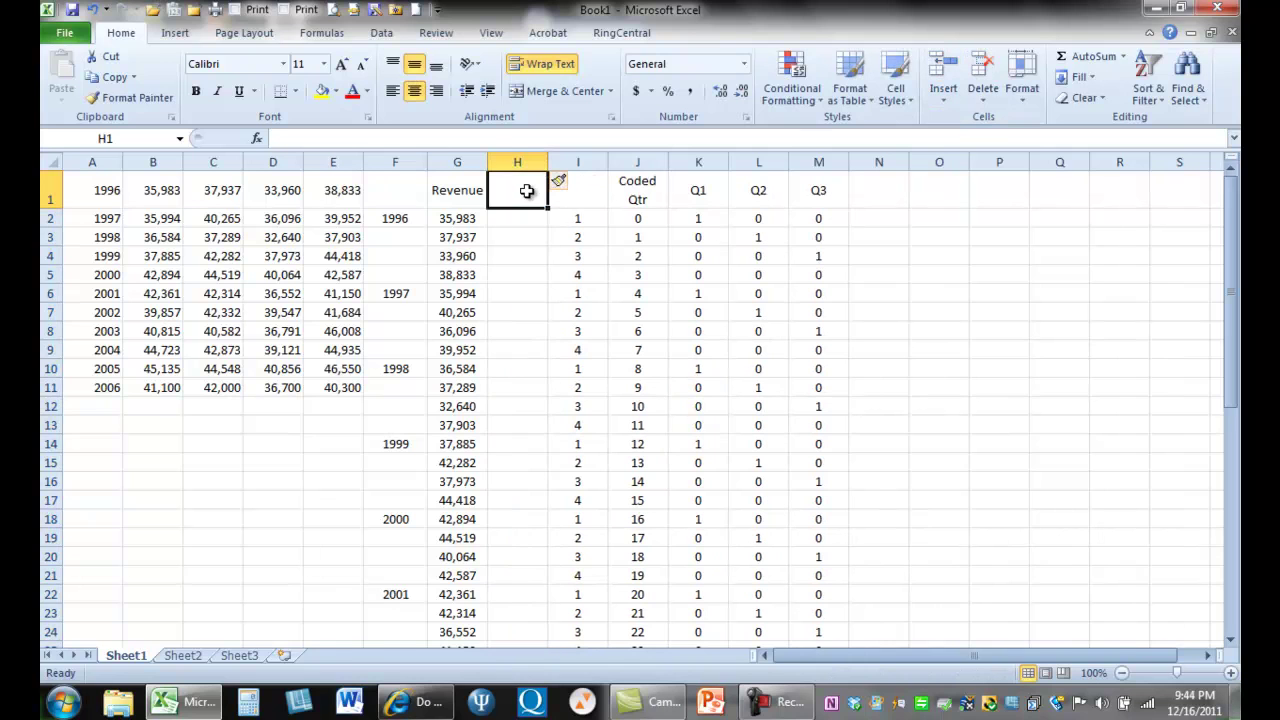
pyautogui.write('Log Rev')
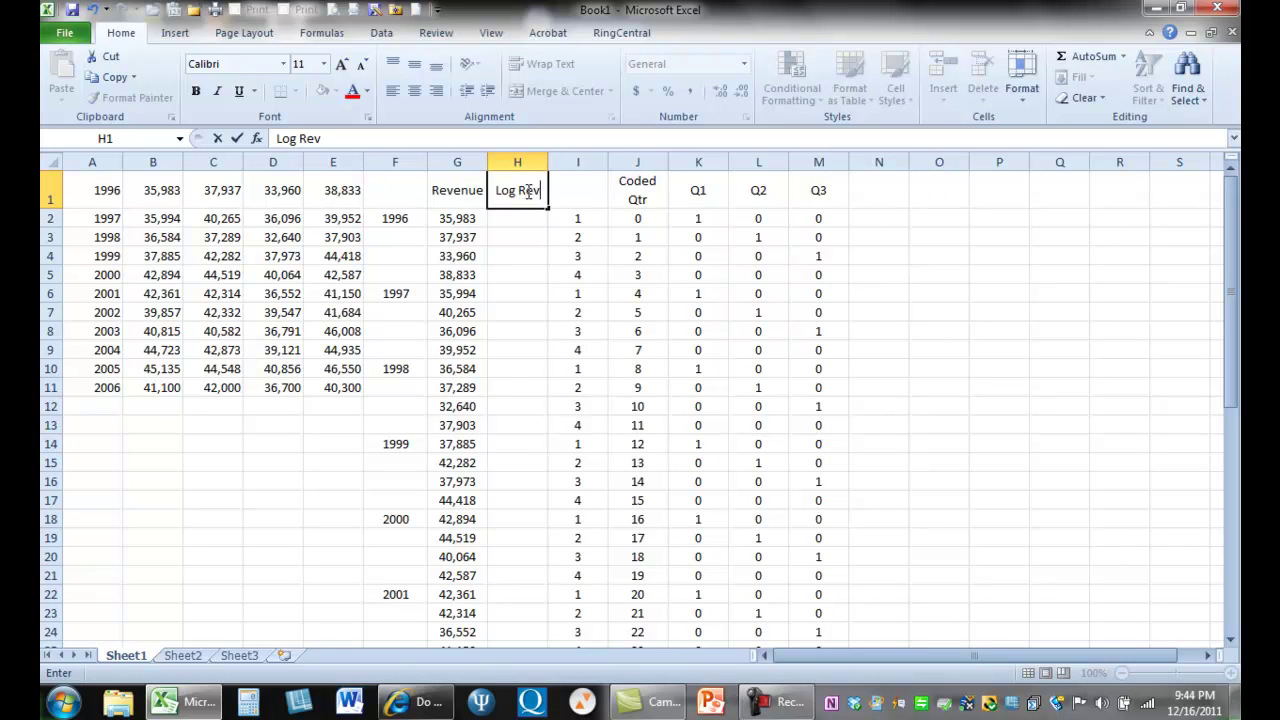
# - Enter the formula =LOG10(G2) in H2 to compute the base-10 logarithm of the first revenue
pyautogui.click(521, 214)
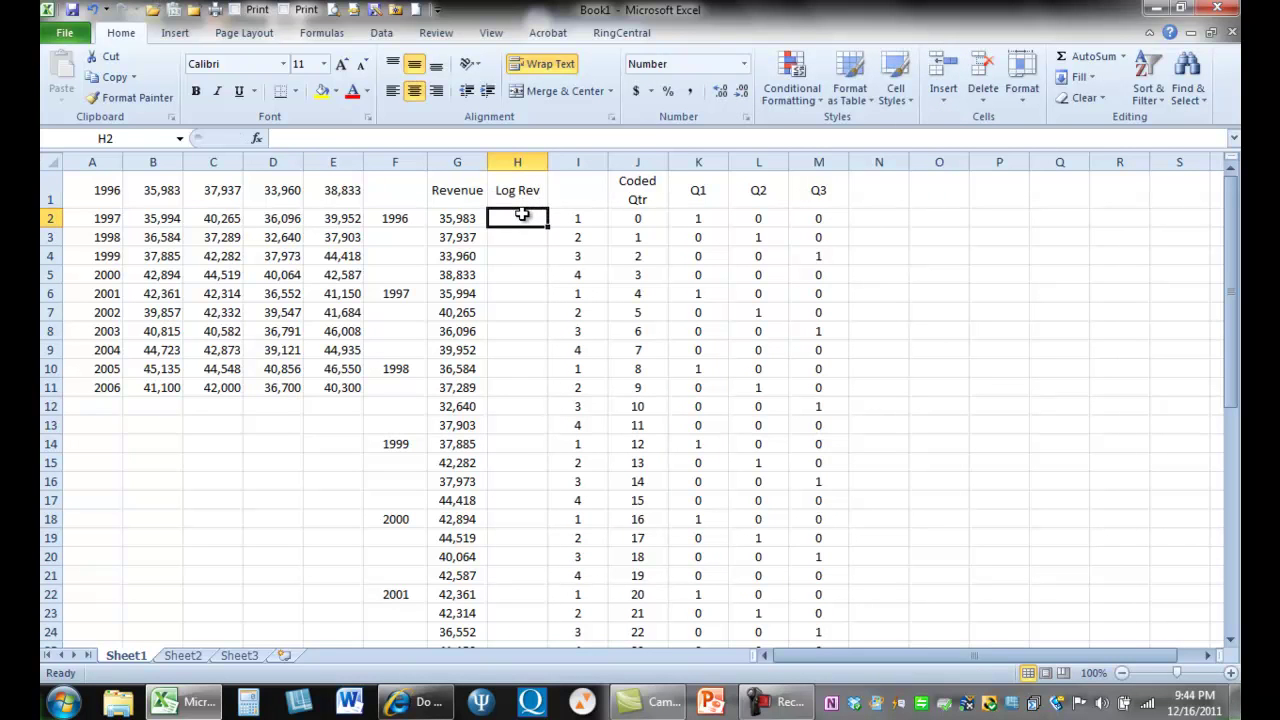
pyautogui.write('=log10(')
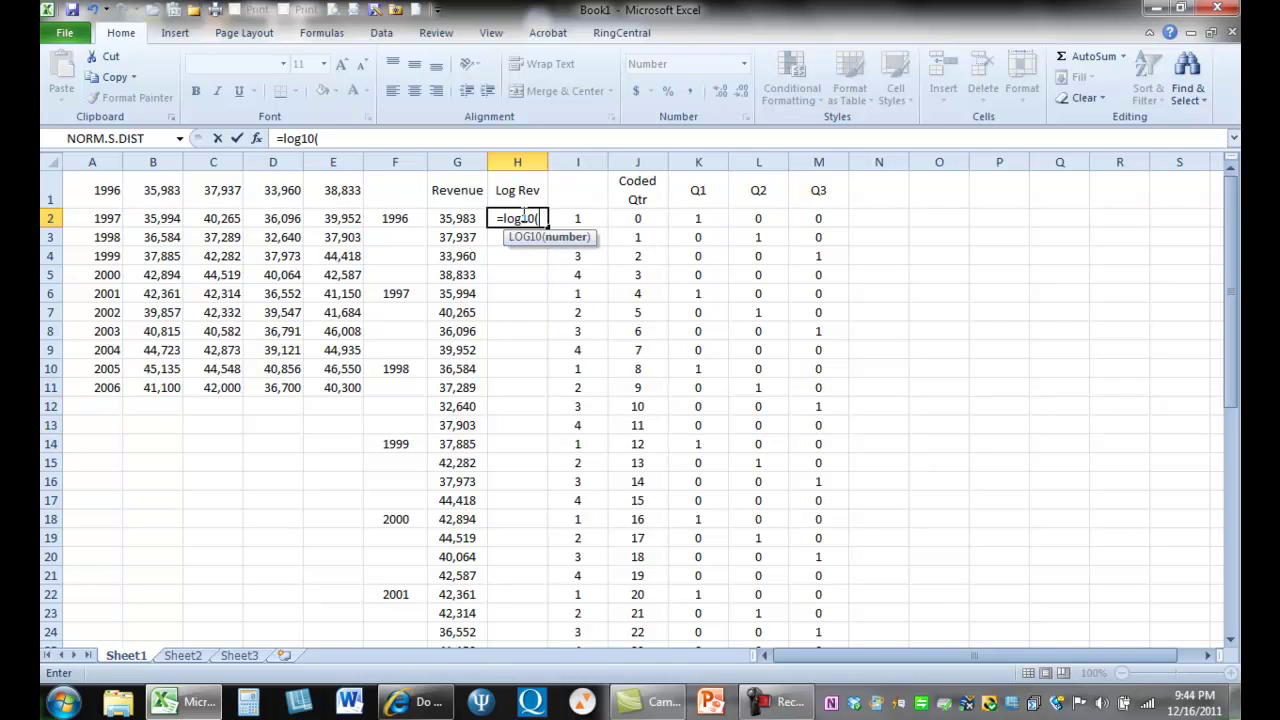
pyautogui.write('g2)')
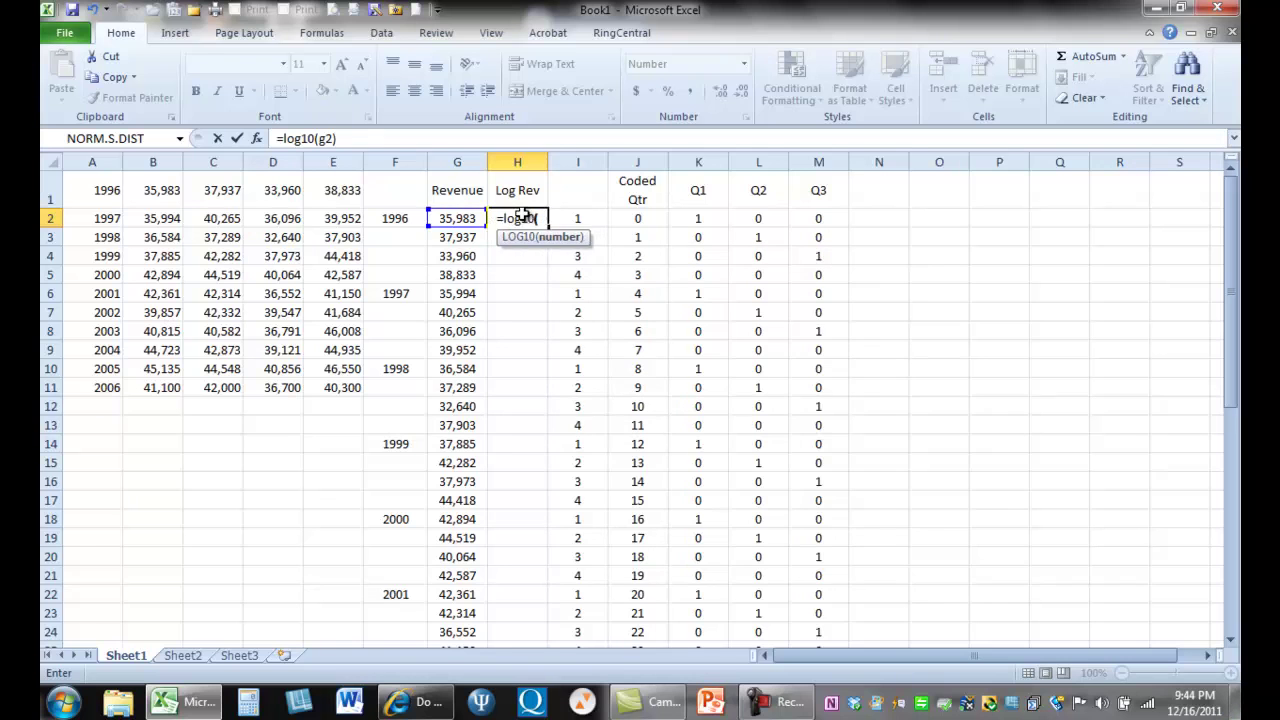
pyautogui.press('Return')
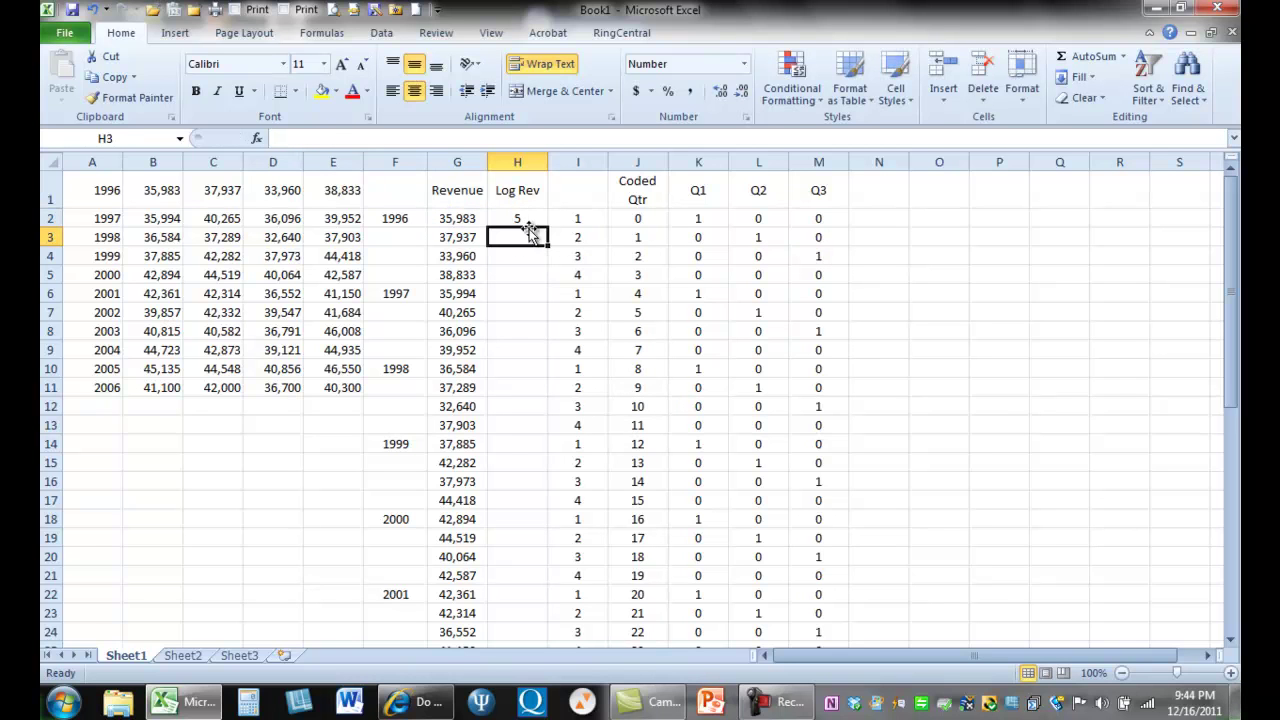
# - Copy the logarithm formula from H2 into H3:H45 for all remaining quarters
pyautogui.click(521, 216)
pyautogui.rightClick(529, 219)
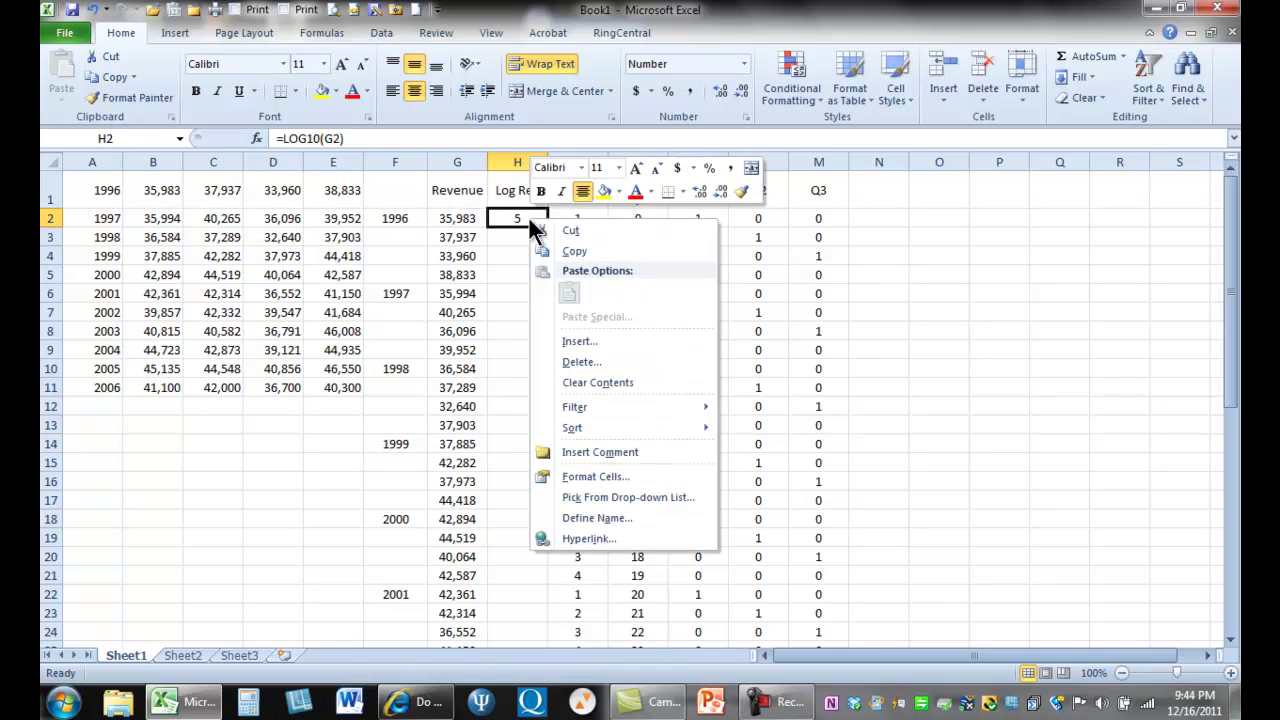
pyautogui.click(570, 253)
pyautogui.moveTo(536, 237); pyautogui.dragTo(516, 611)
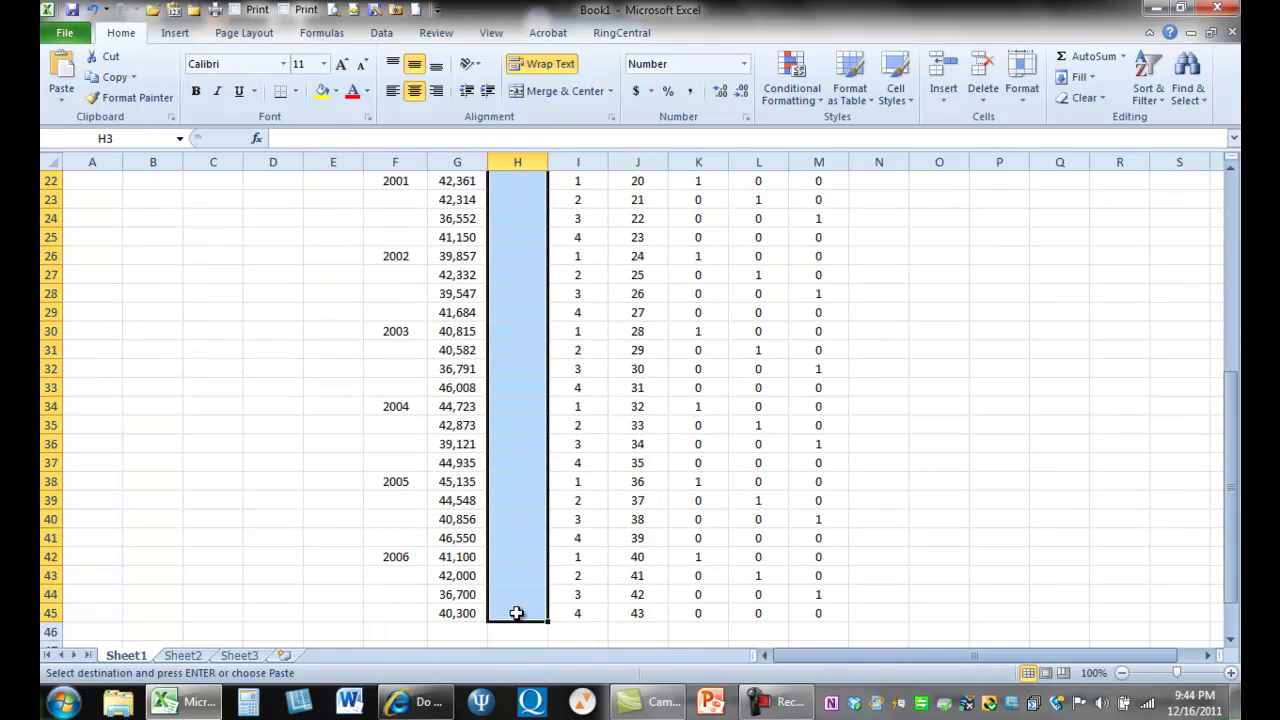
pyautogui.hotkey('ctrl', 'v')
# - Check the copied logarithm formulas down column H against their revenue cells in column G
pyautogui.click(528, 536)
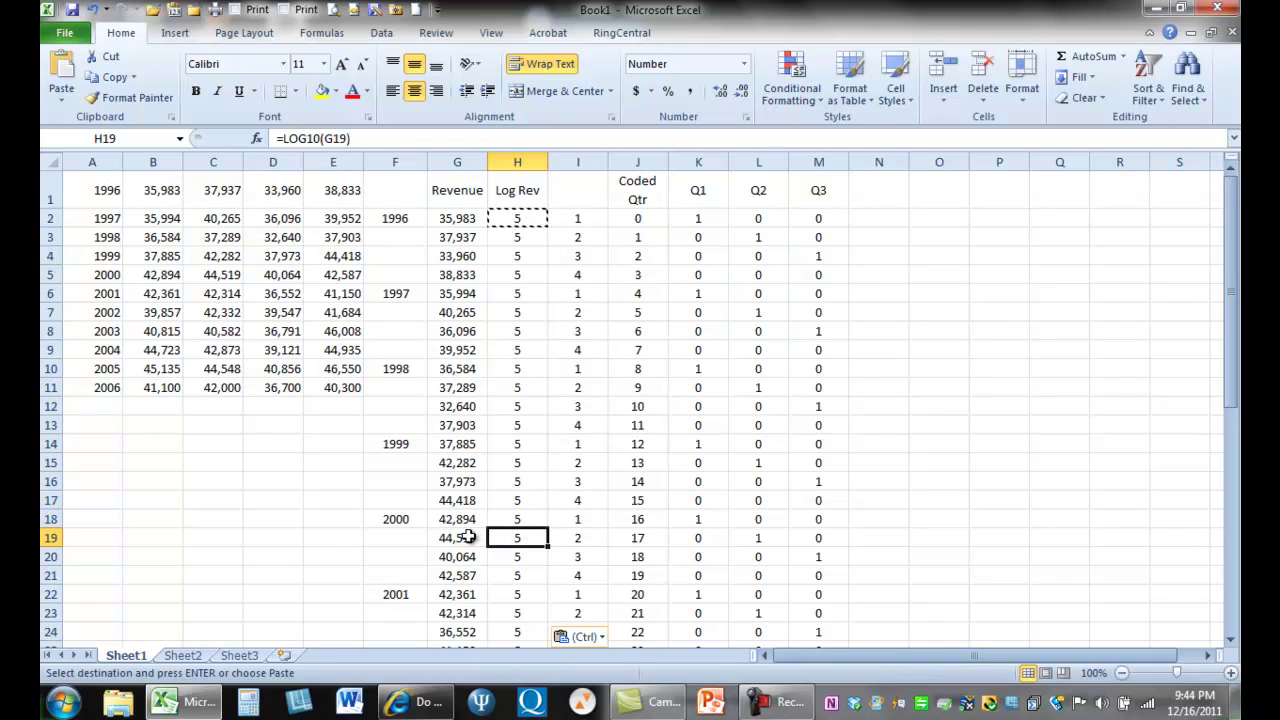
pyautogui.click(470, 537)
pyautogui.click(503, 537)
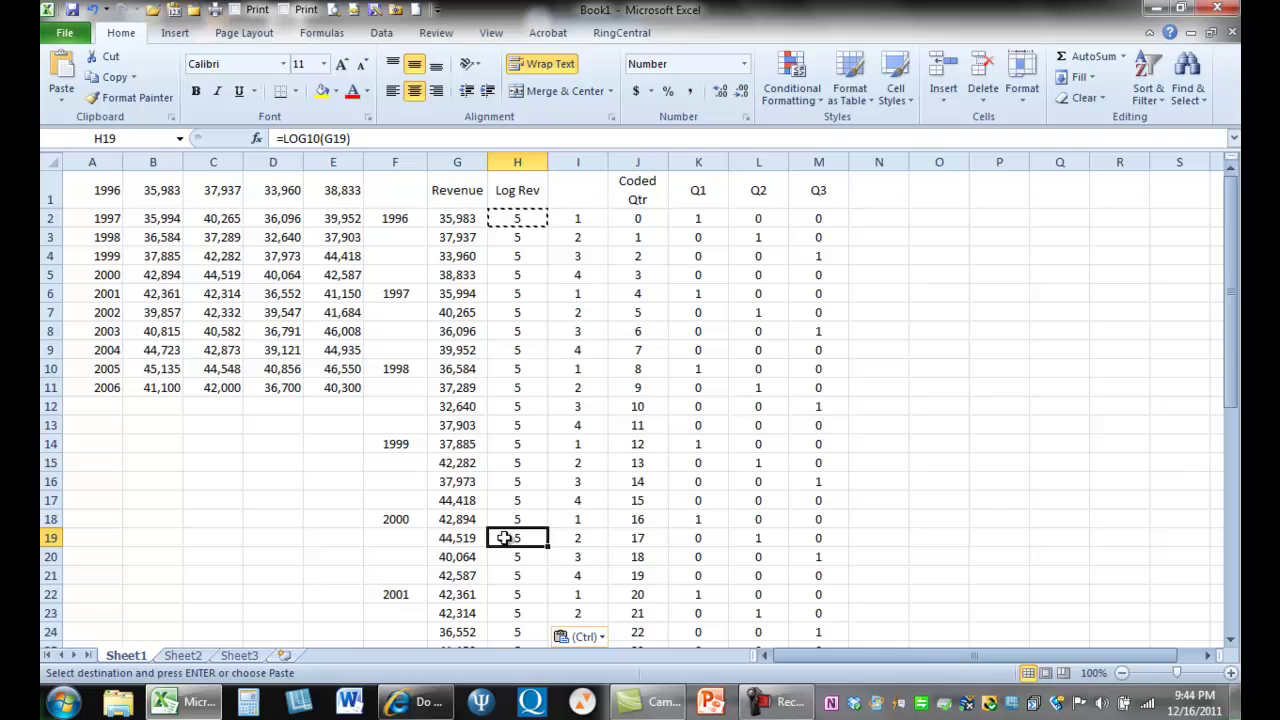
pyautogui.press('Down')
pyautogui.press('Down')
pyautogui.press('Down')
pyautogui.press('Down')
pyautogui.press('Down')
pyautogui.press('Down')
pyautogui.press('Down')
pyautogui.press('Down')
pyautogui.press('Down')
pyautogui.press('Down')
pyautogui.press('Down')
pyautogui.press('Down')
pyautogui.press('Down')
pyautogui.press('Down')
pyautogui.press('Down')
pyautogui.press('Down')
pyautogui.press('Down')
pyautogui.press('Down')
pyautogui.press('Down')
pyautogui.press('Down')
pyautogui.press('Down')
pyautogui.press('Down')
pyautogui.press('Down')
pyautogui.press('Down')
pyautogui.press('Down')
pyautogui.press('Down')
pyautogui.press('Down')
pyautogui.press('Down')
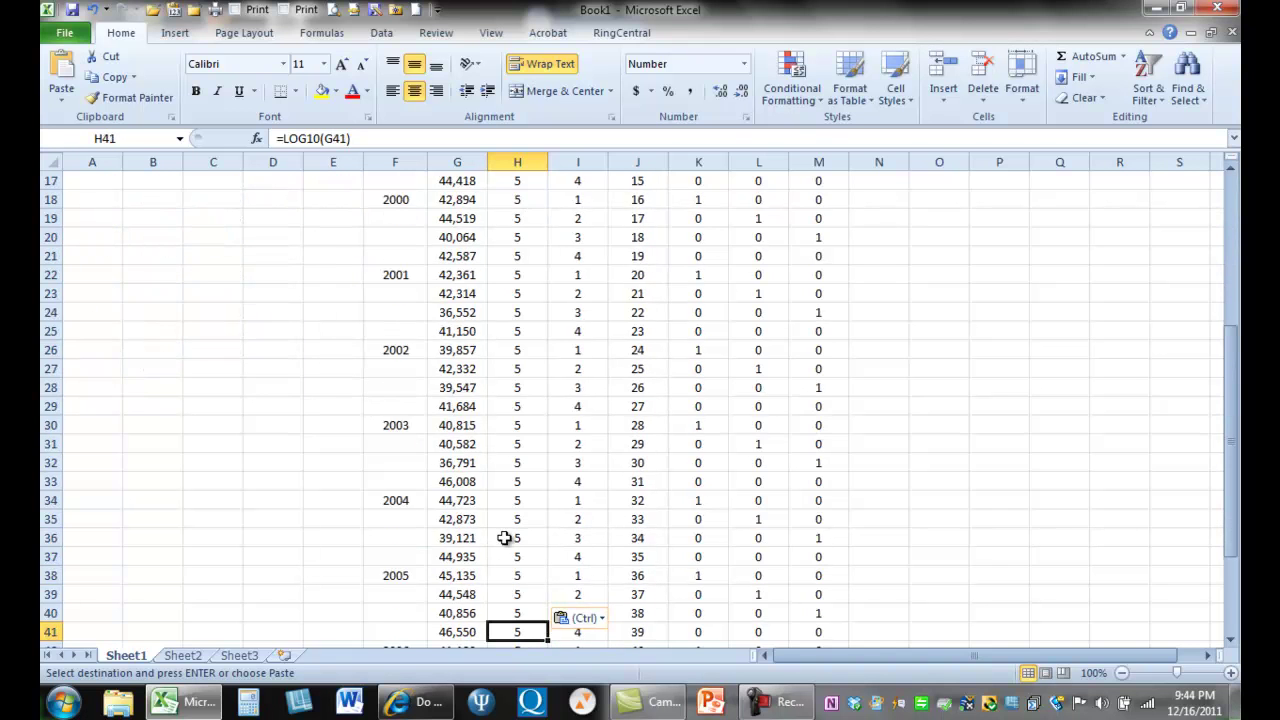
pyautogui.press('Up')
pyautogui.press('Up')
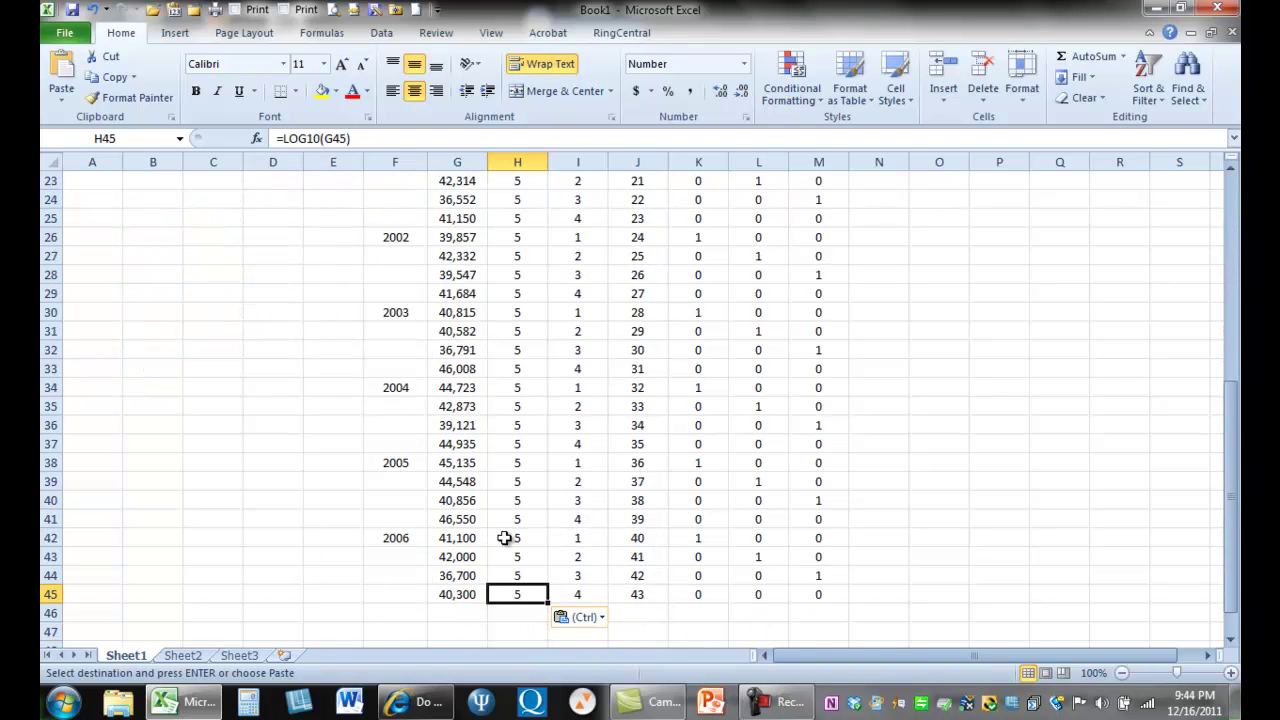
# - Format column H as Number with 6 decimal places
pyautogui.moveTo(494, 162); pyautogui.dragTo(505, 161)
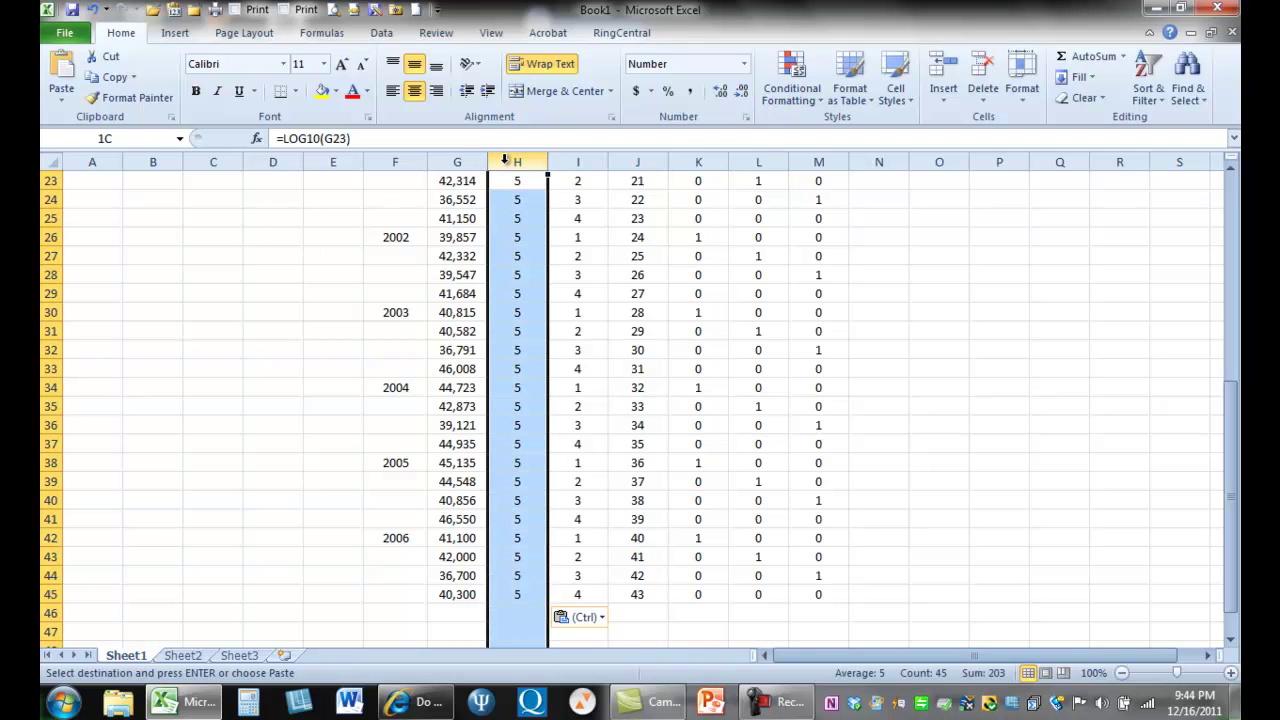
pyautogui.rightClick(505, 161)
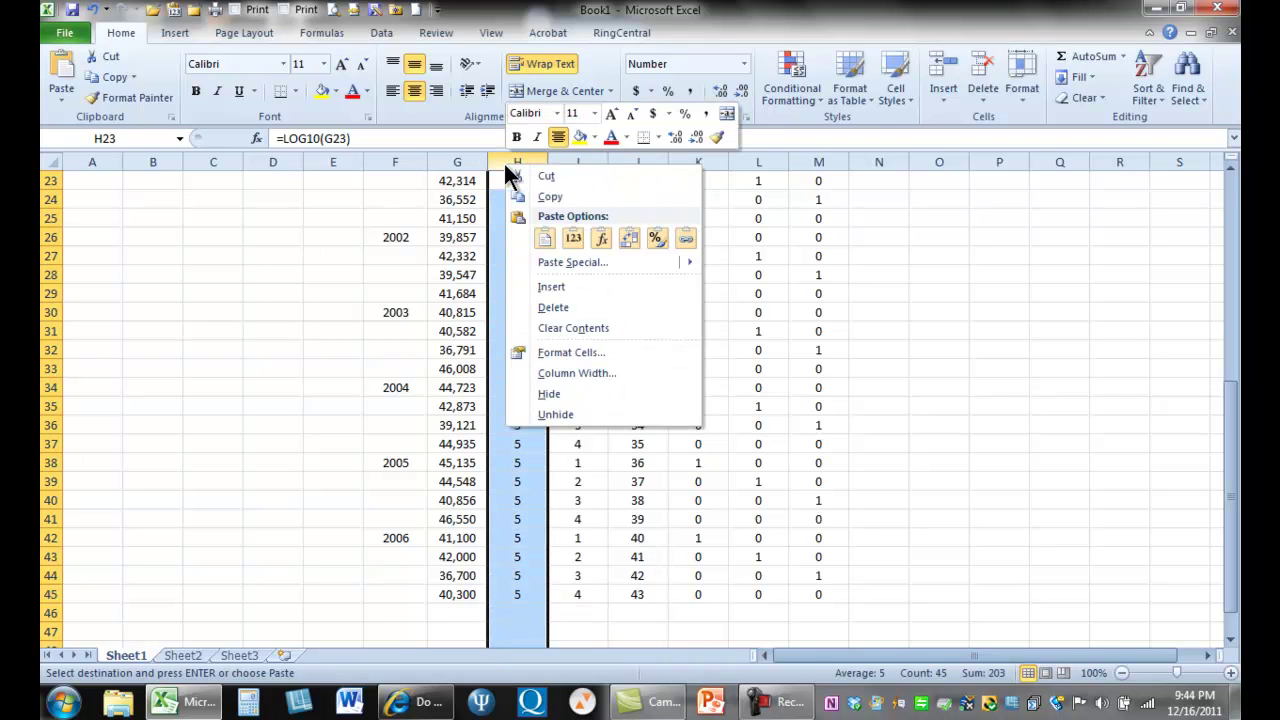
pyautogui.click(563, 351)
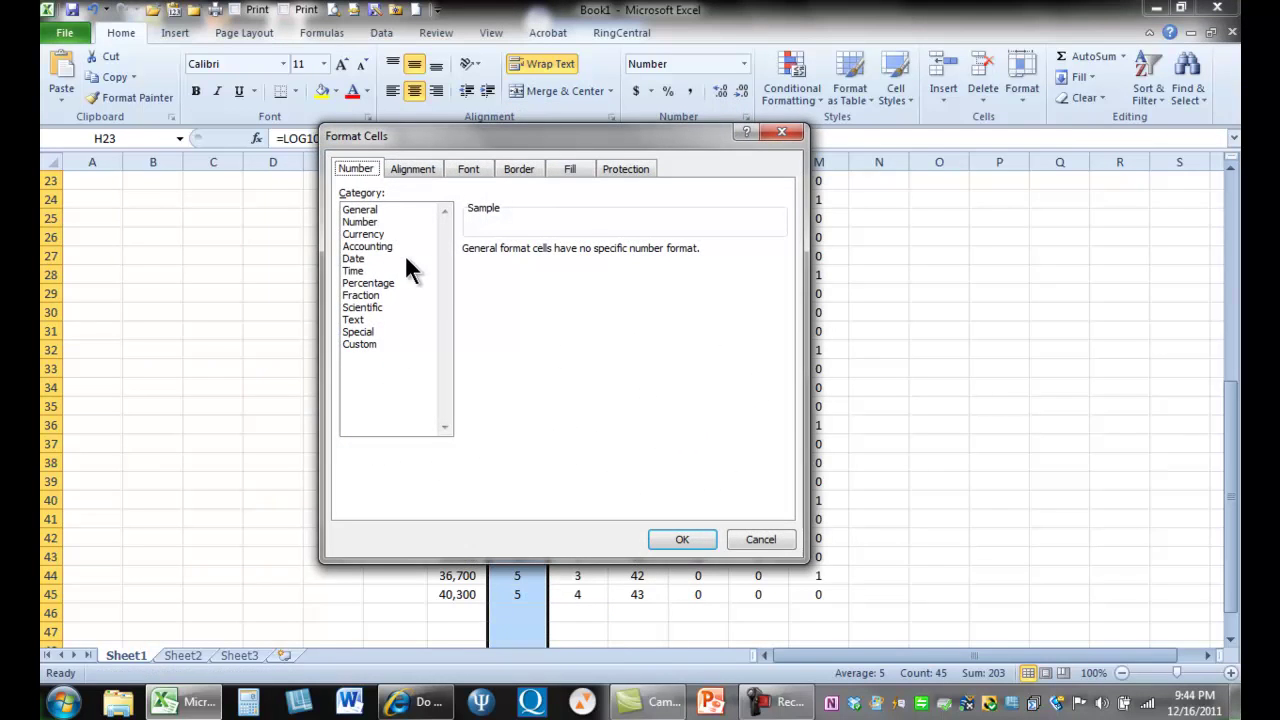
pyautogui.click(362, 222)
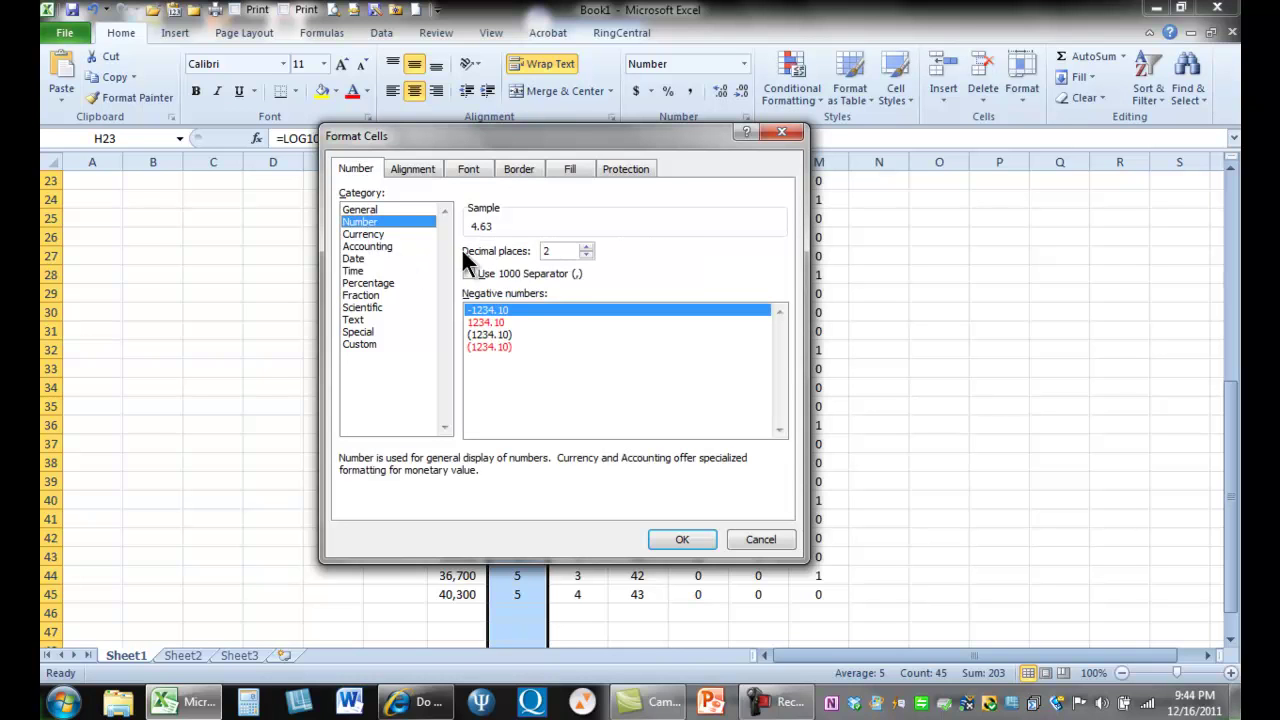
pyautogui.click(588, 246)
pyautogui.click(588, 246)
pyautogui.click(588, 246)
pyautogui.click(588, 246)
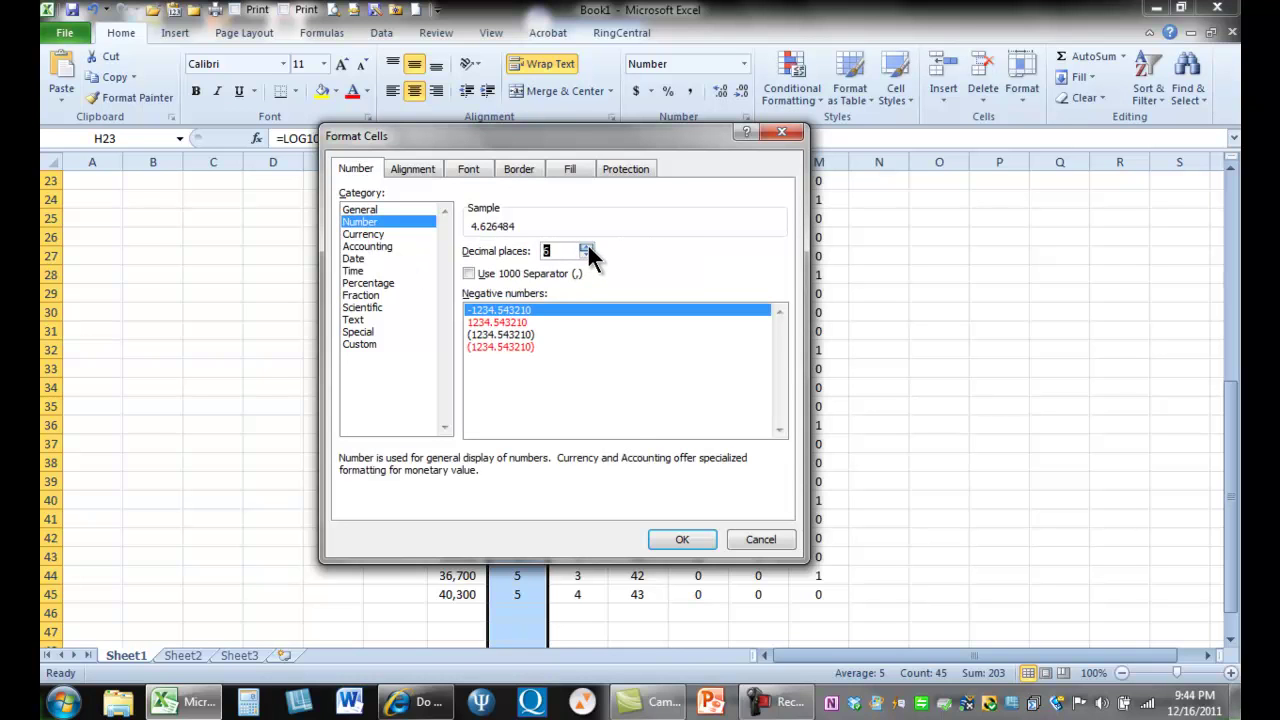
pyautogui.click(680, 539)
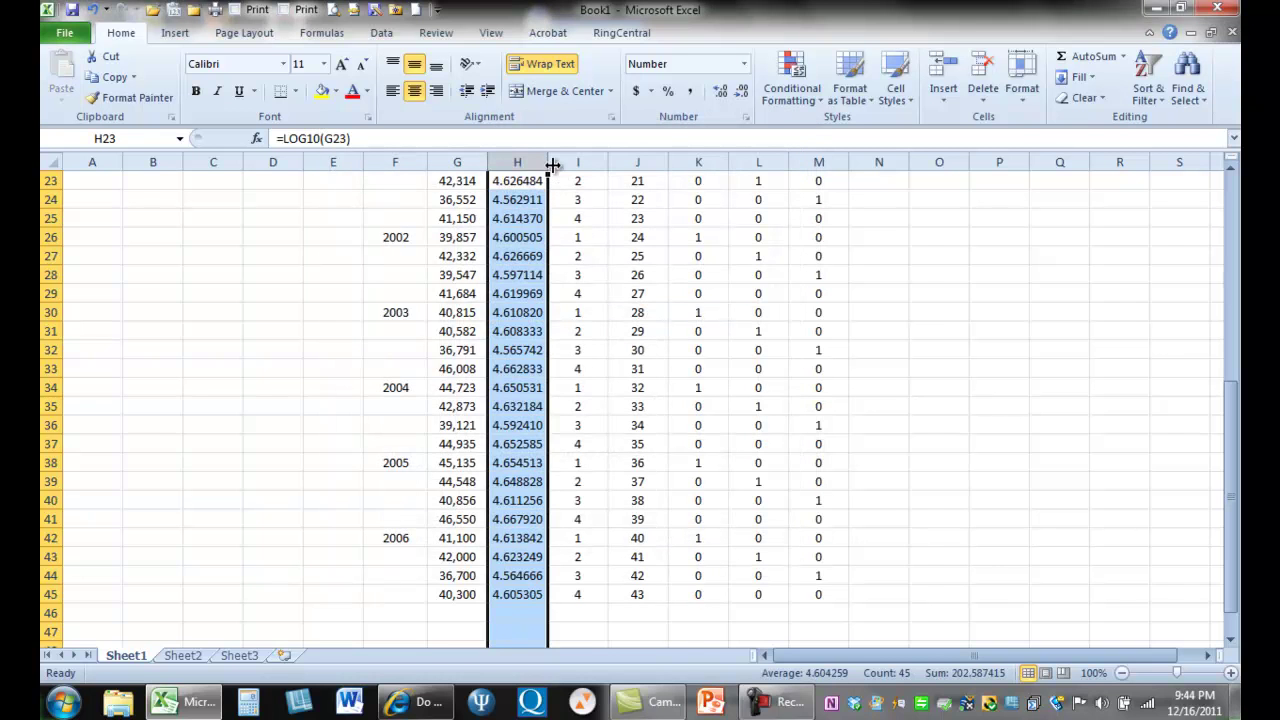
# - Widen column H slightly and select its Log Rev header cell H1
pyautogui.moveTo(552, 165); pyautogui.dragTo(566, 164)
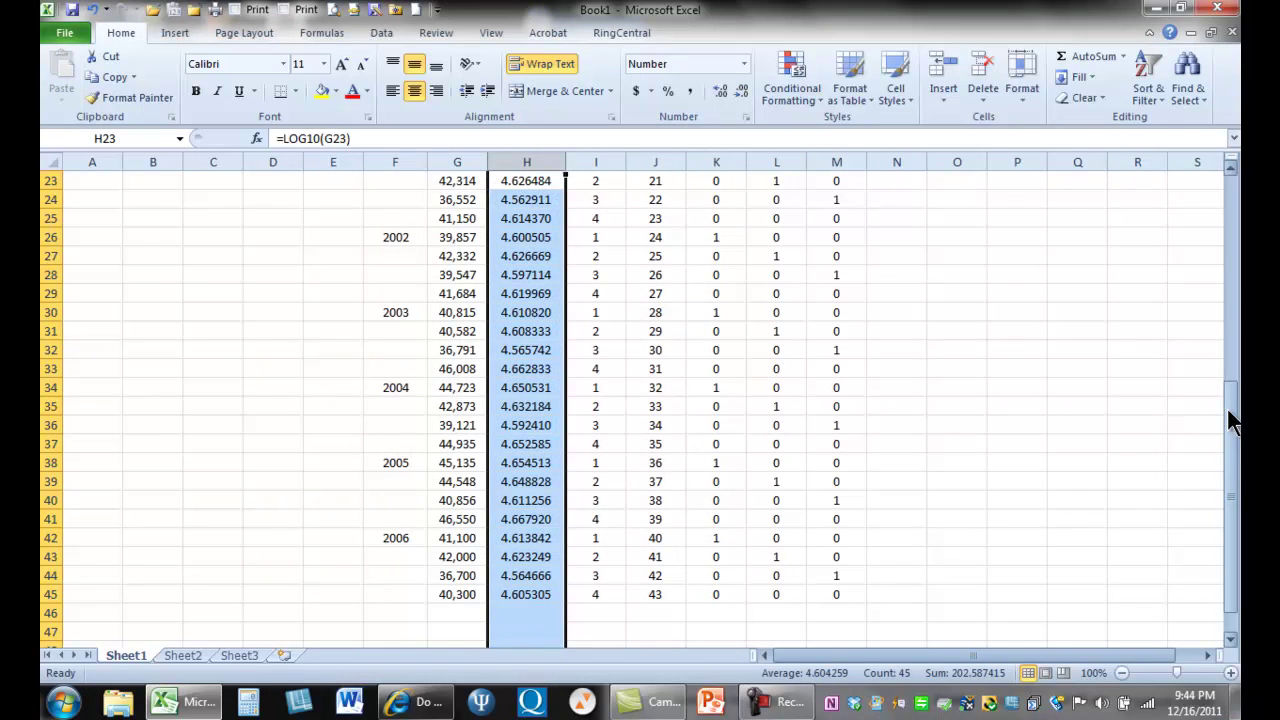
pyautogui.moveTo(1232, 422); pyautogui.dragTo(1210, 166)
pyautogui.click(529, 203)
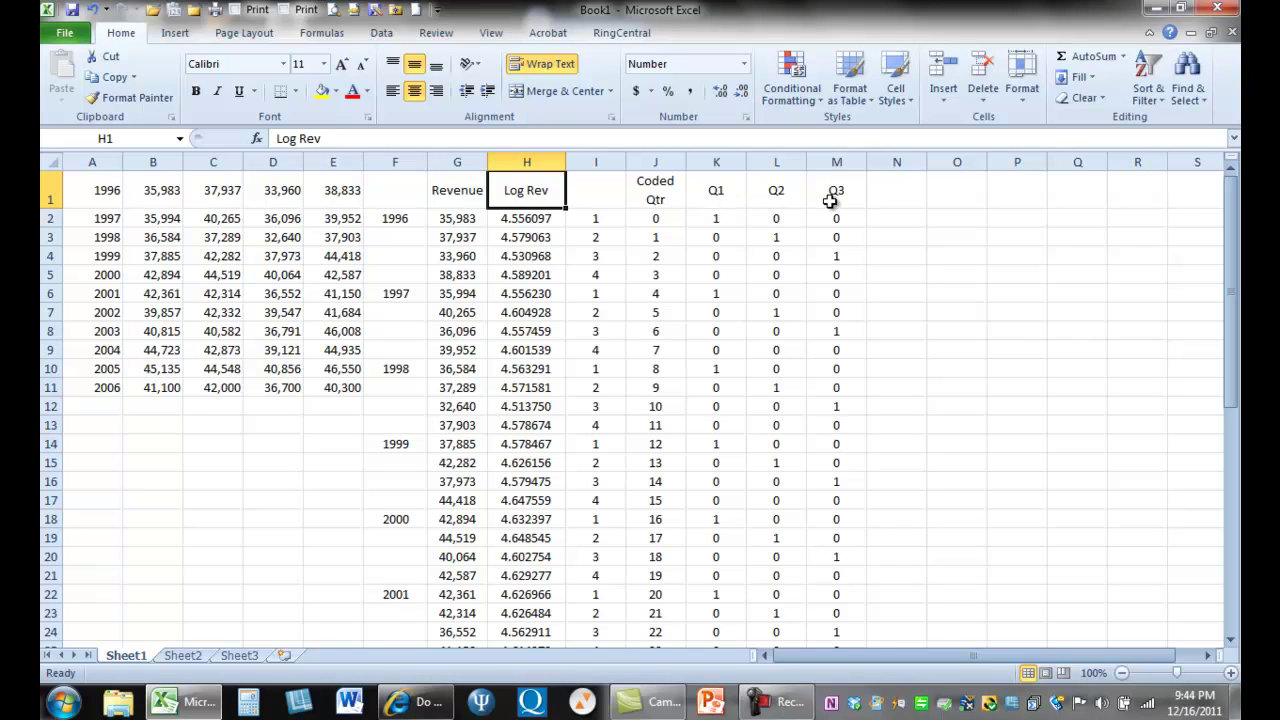
# - Open the Regression tool from the Data Analysis tools
pyautogui.click(379, 31)
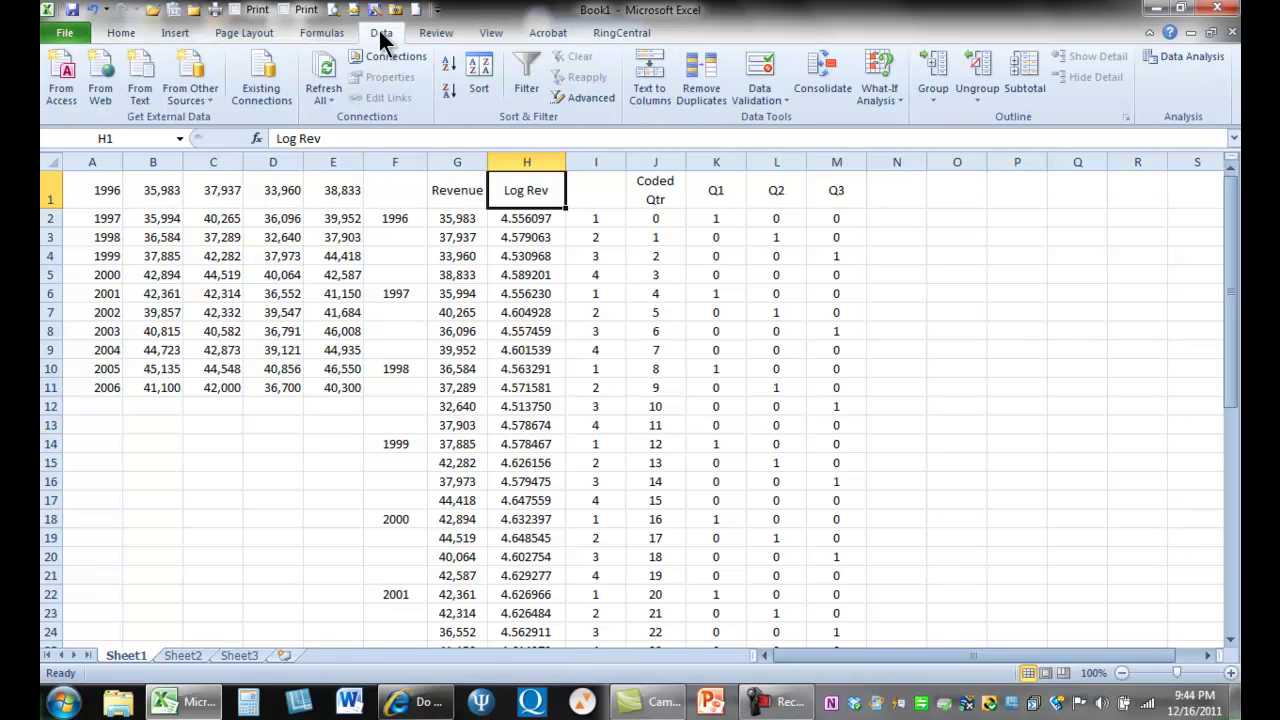
pyautogui.click(1154, 58)
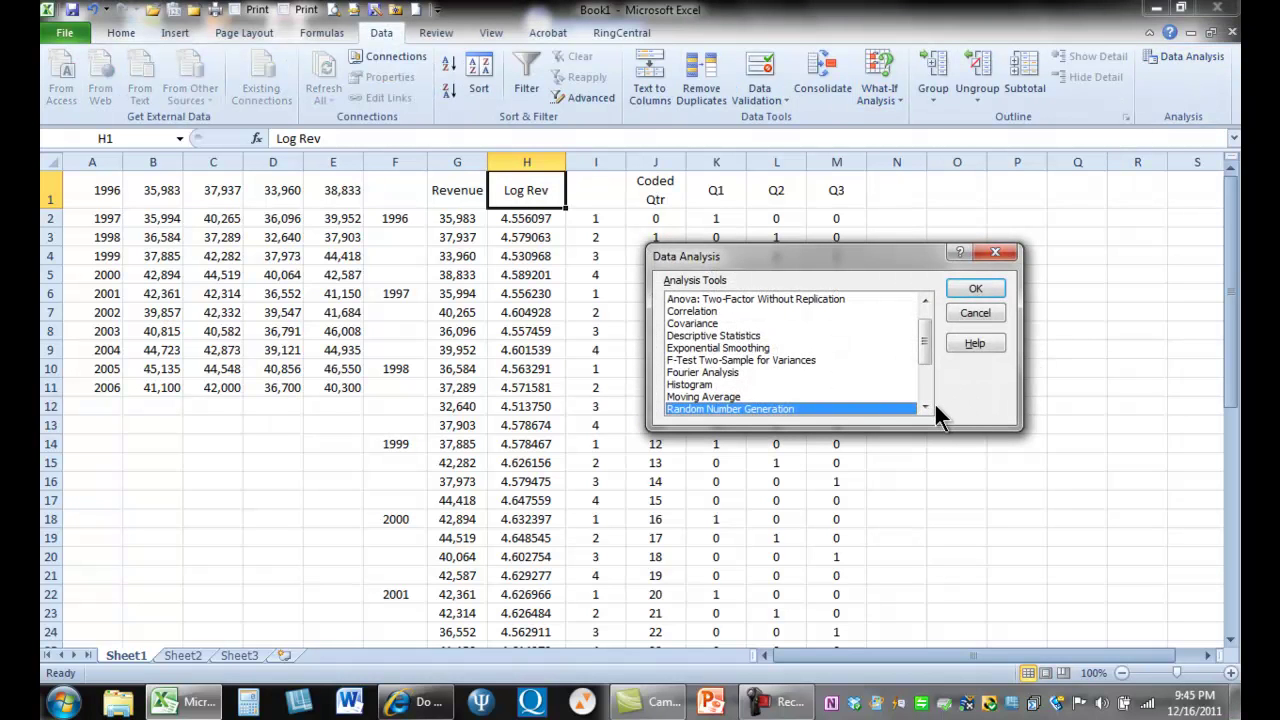
pyautogui.doubleClick(928, 404)
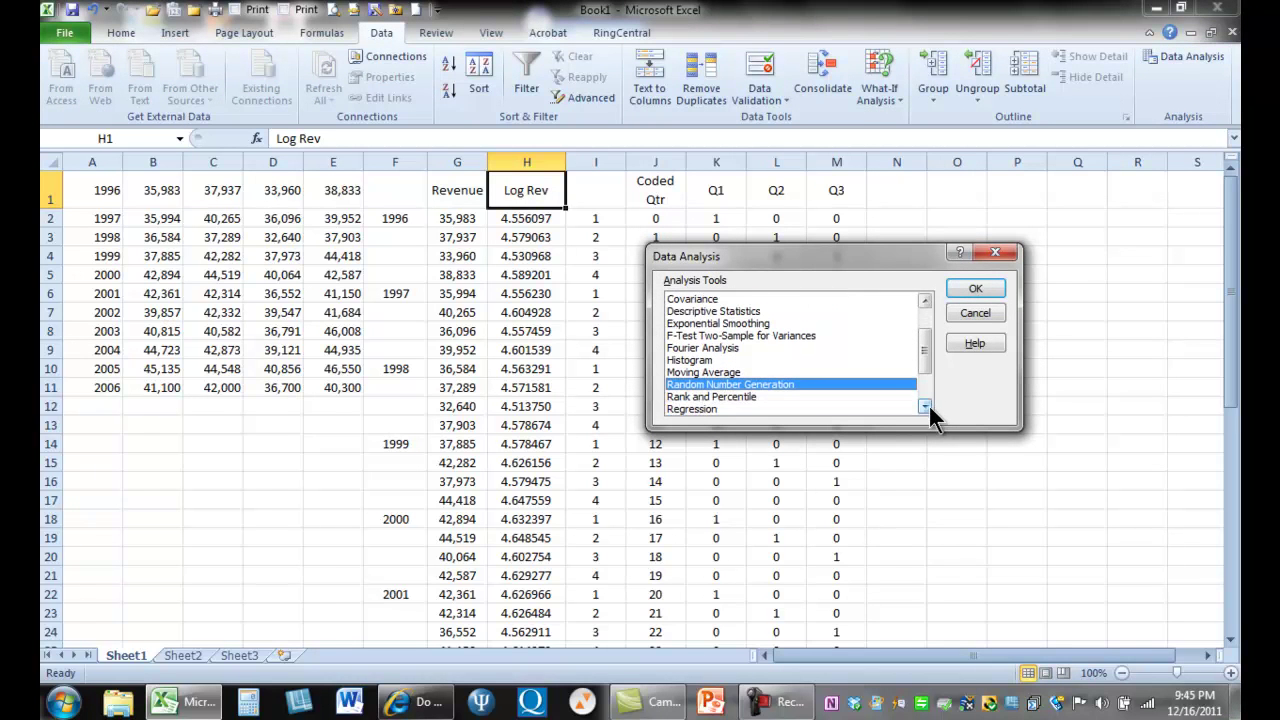
pyautogui.doubleClick(928, 404)
pyautogui.click(724, 386)
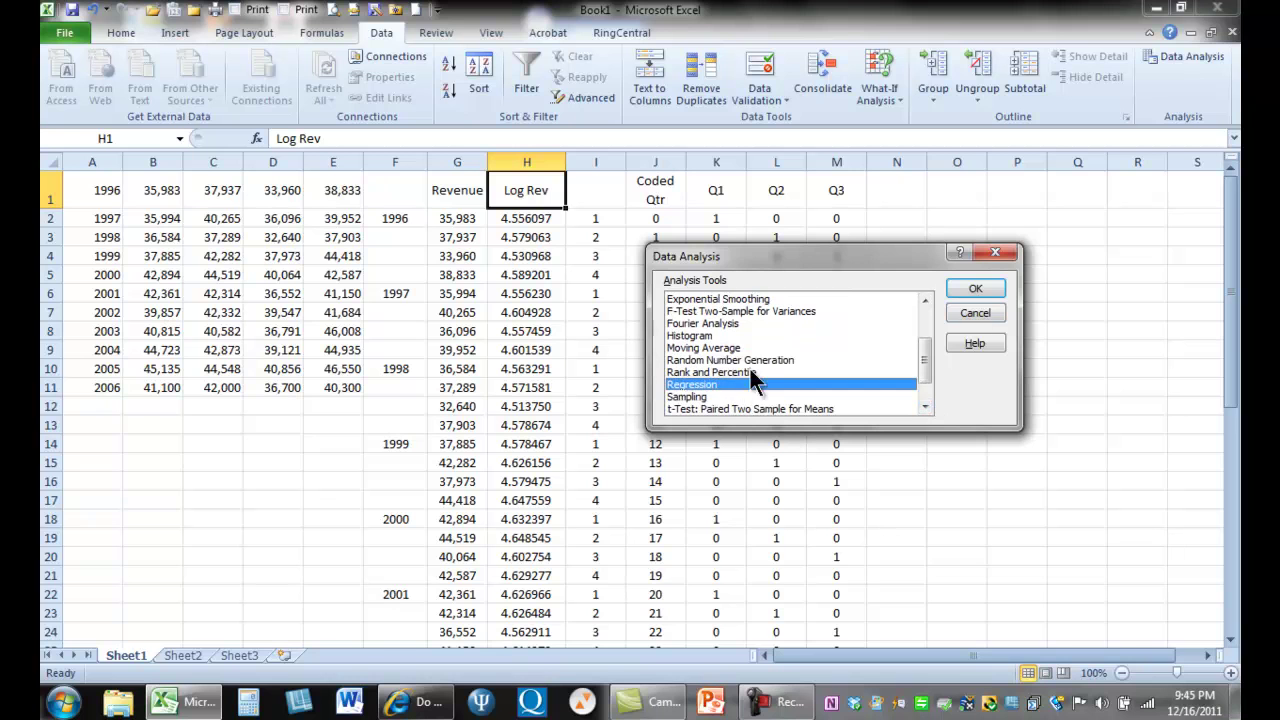
pyautogui.click(978, 282)
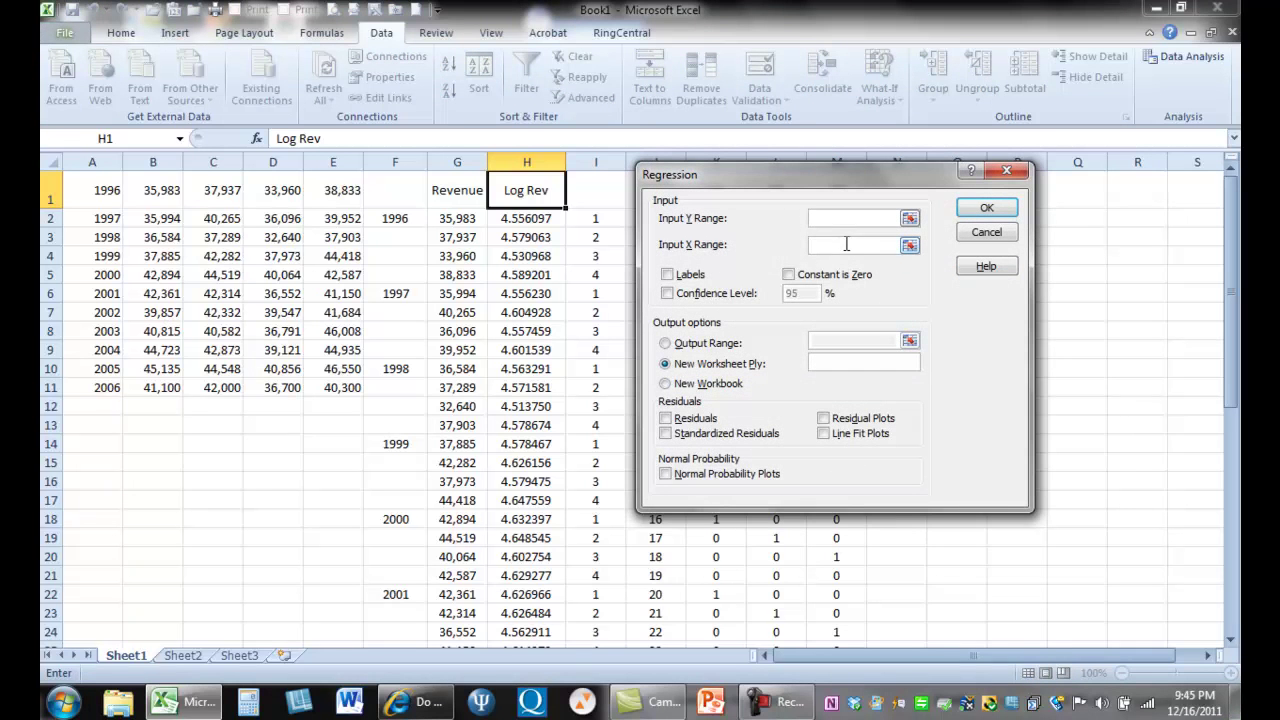
# - Enable Labels for the regression and set the Input Y Range to $H$1:$H$45
pyautogui.click(674, 277)
pyautogui.click(905, 222)
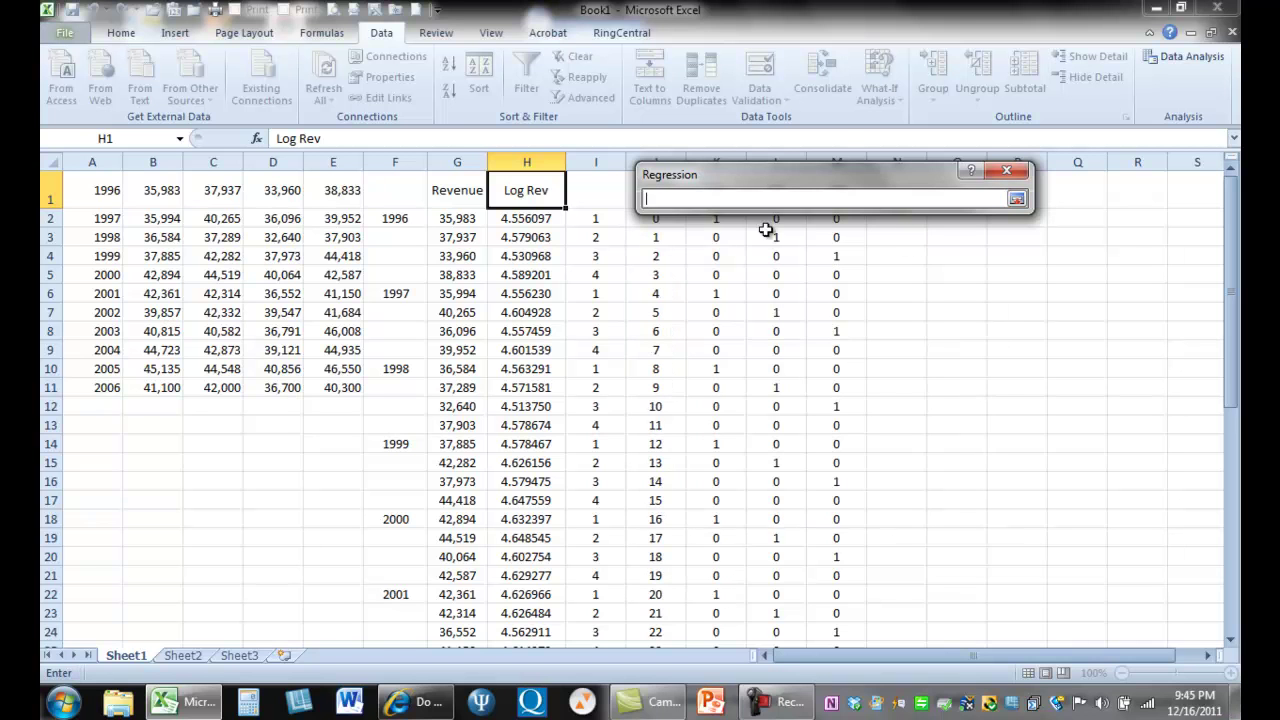
pyautogui.moveTo(526, 199); pyautogui.dragTo(522, 612)
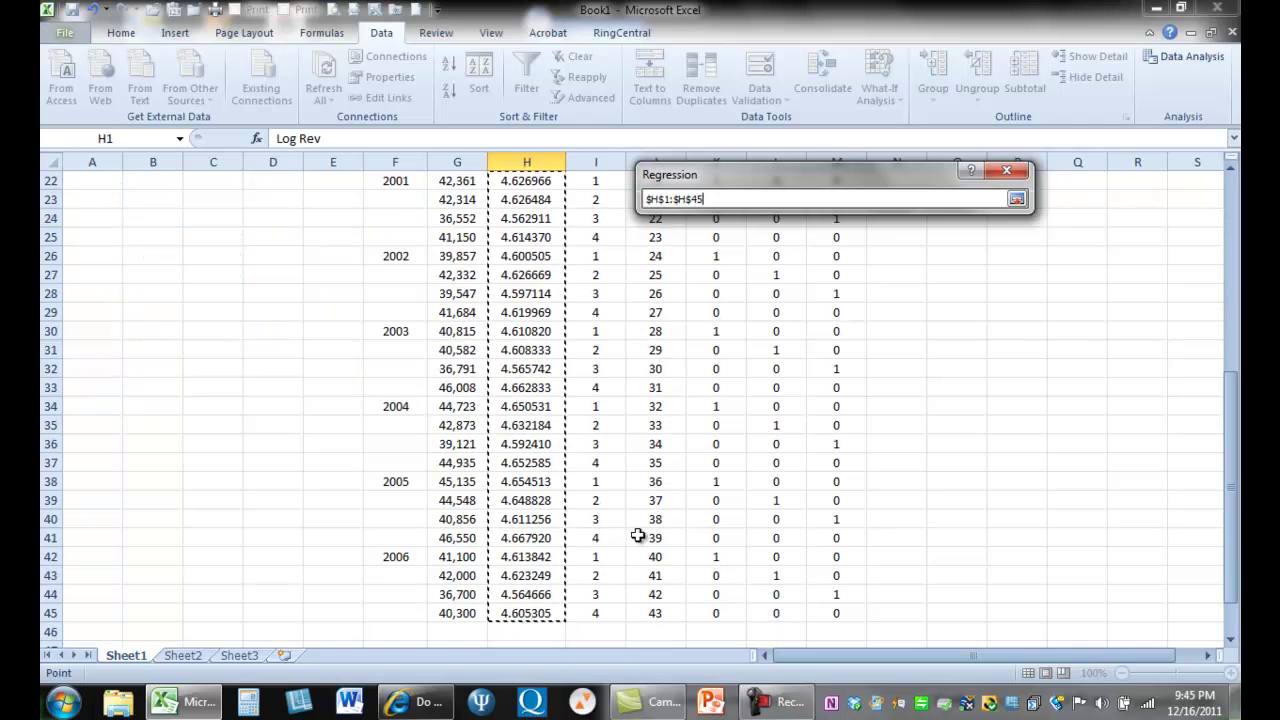
pyautogui.click(1015, 200)
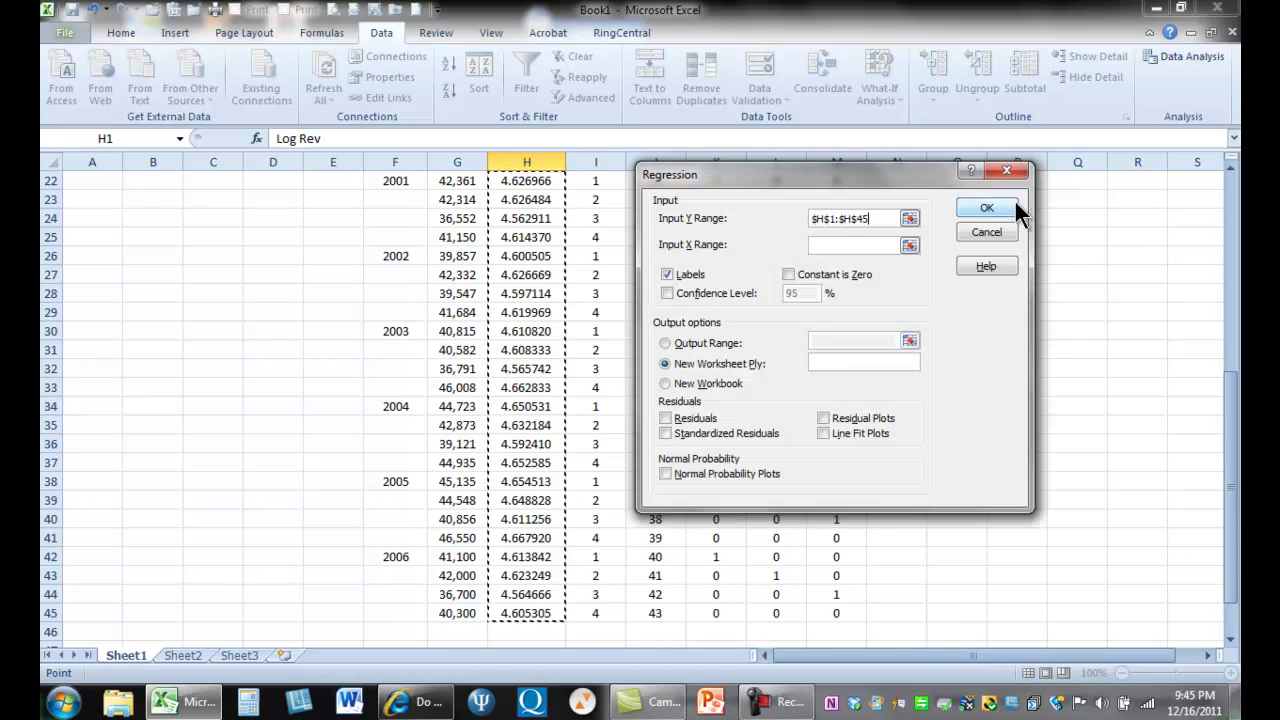
# - Set the regression's Input X Range to $J$1:$M$45 and run it with output to a new worksheet
pyautogui.click(909, 245)
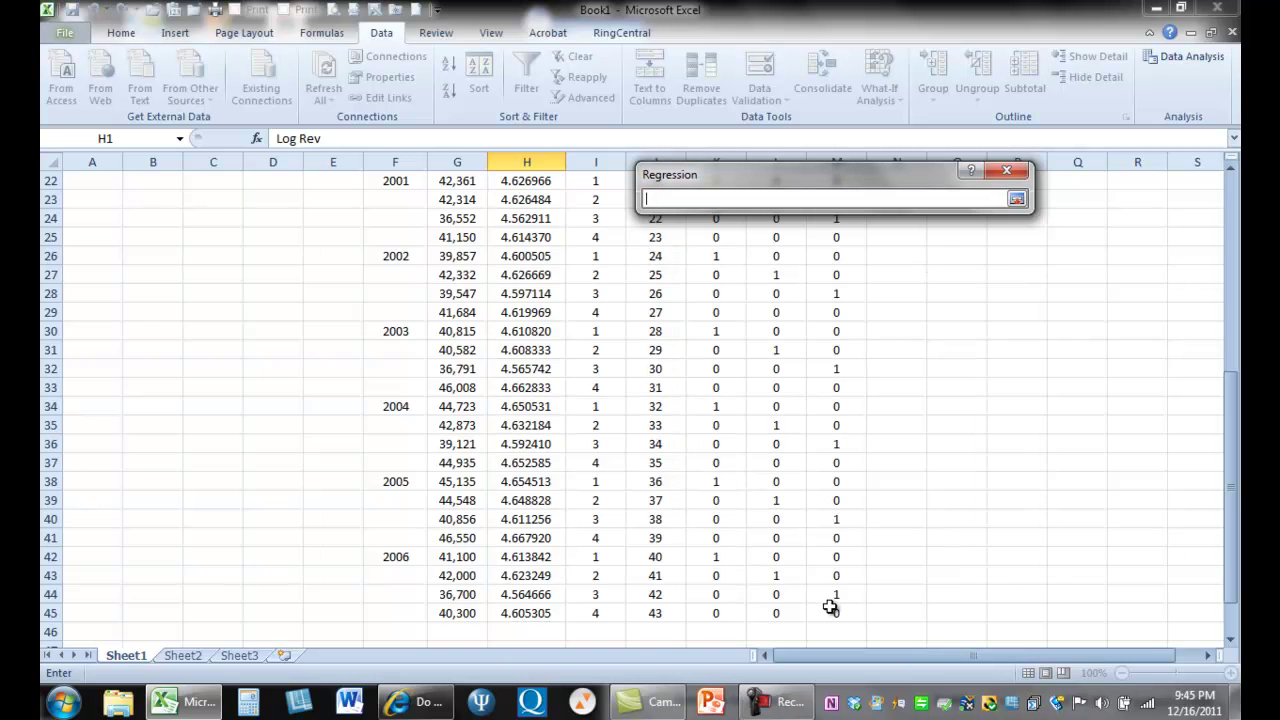
pyautogui.moveTo(830, 607); pyautogui.dragTo(631, 92)
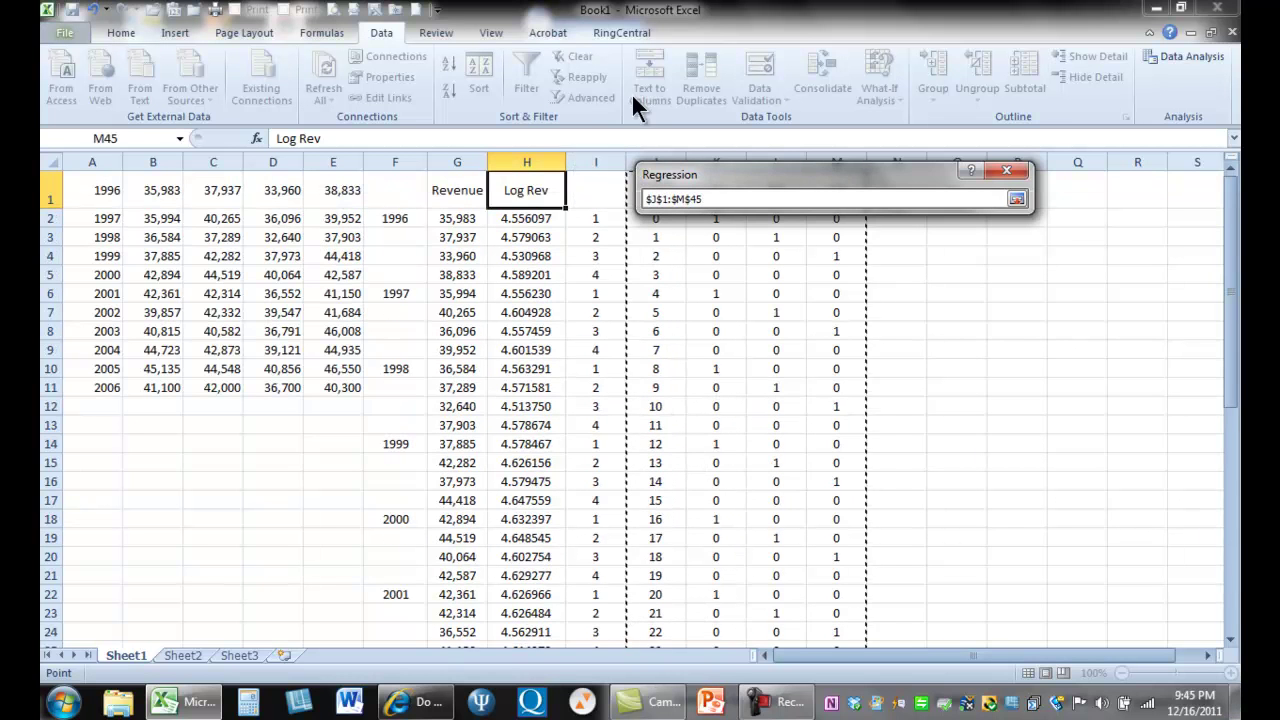
pyautogui.click(1016, 198)
pyautogui.click(990, 205)
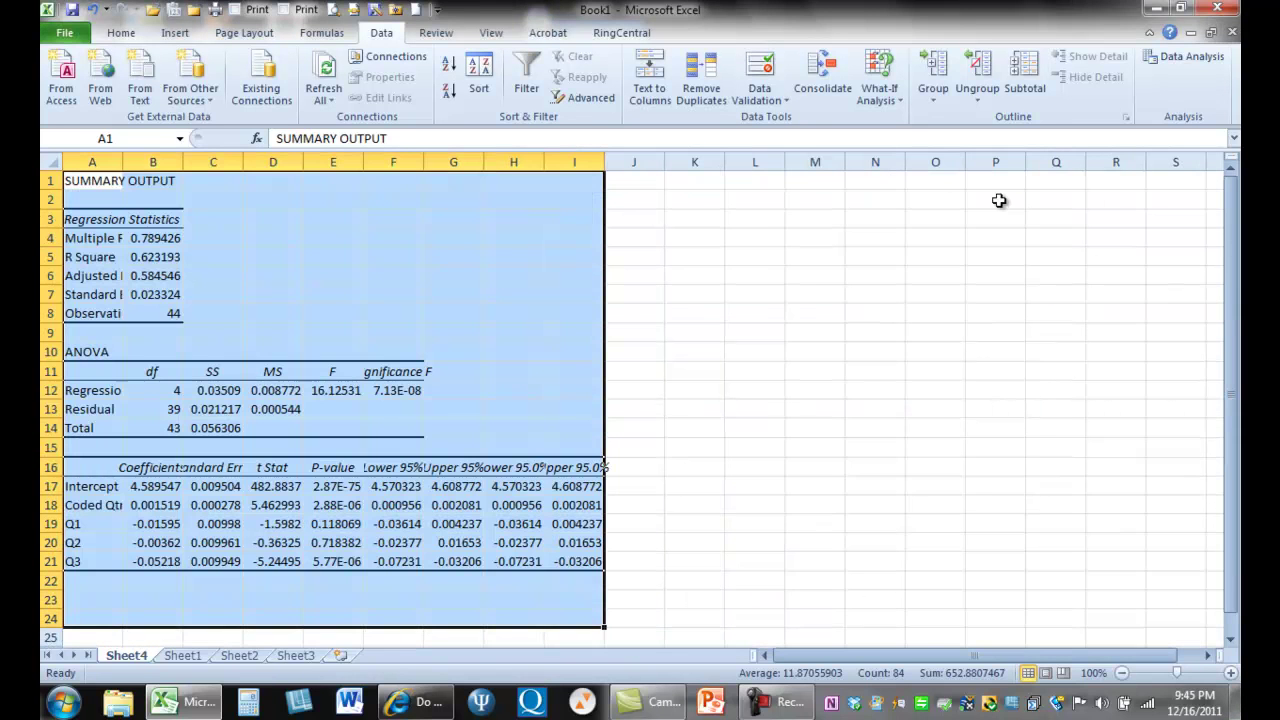
# - Autofit the widths of columns A through I in the regression summary output, and clear the selection
pyautogui.doubleClick(603, 162)
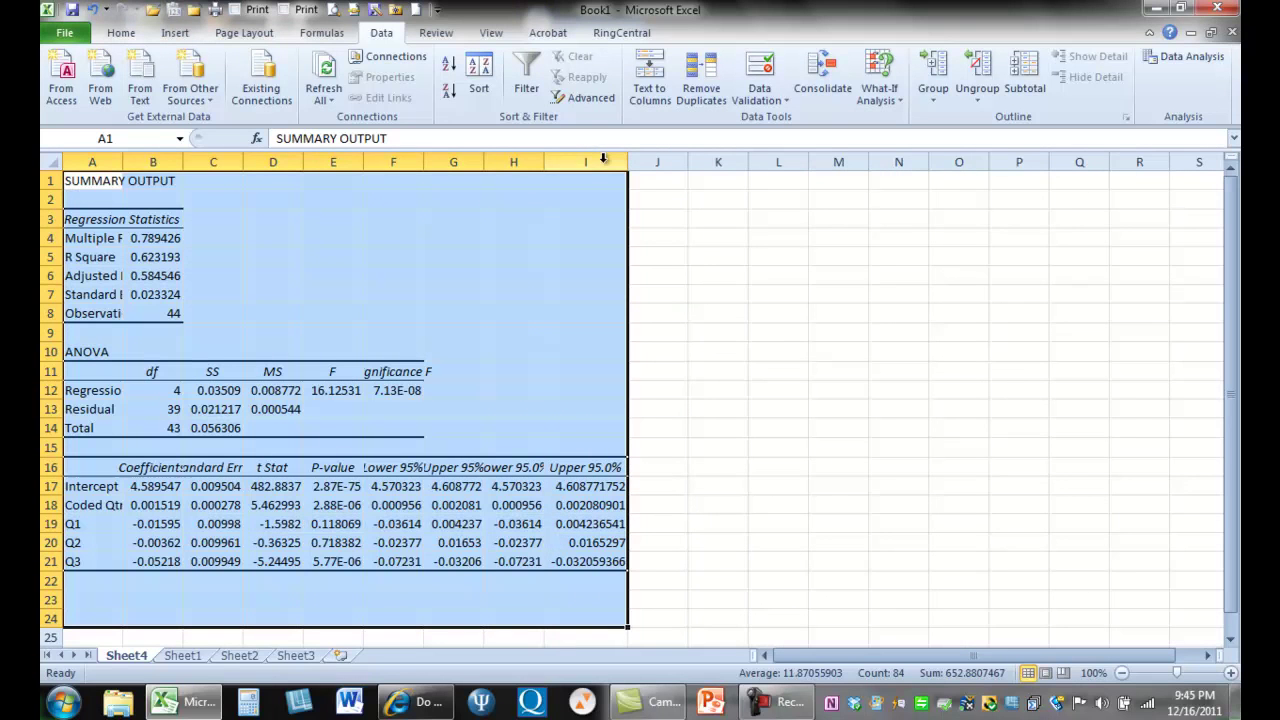
pyautogui.doubleClick(546, 162)
pyautogui.doubleClick(485, 162)
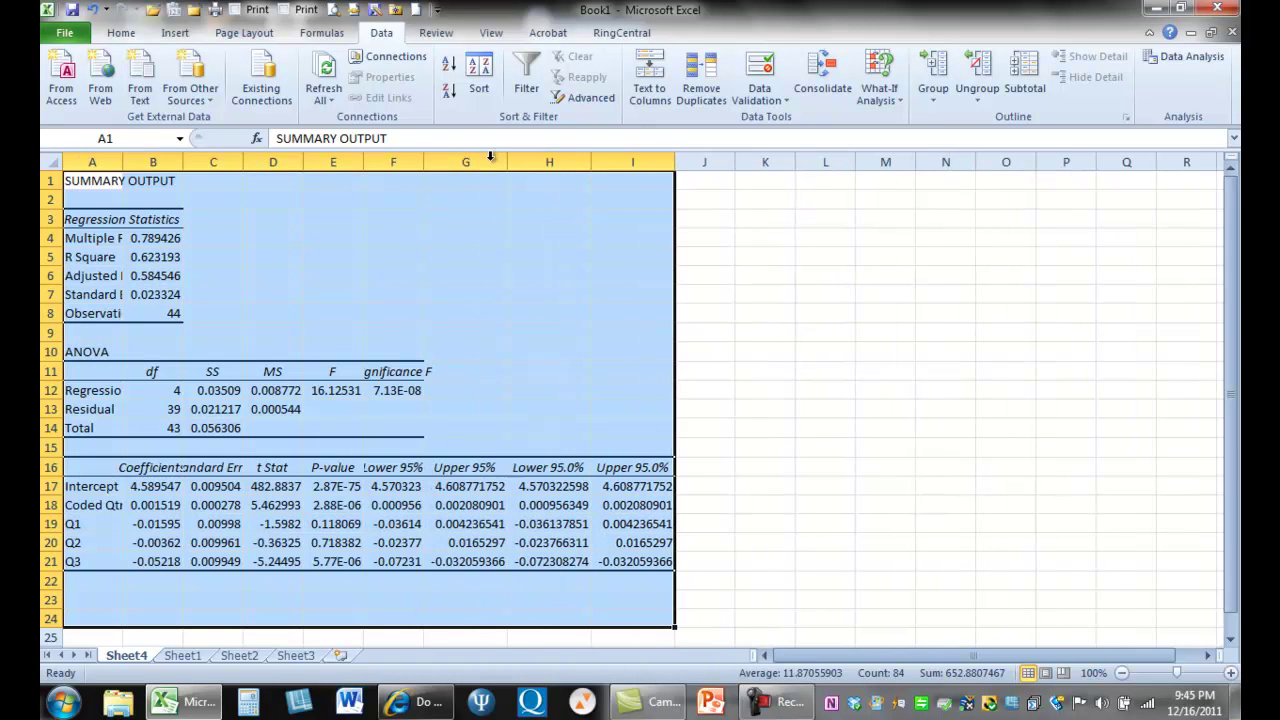
pyautogui.doubleClick(424, 162)
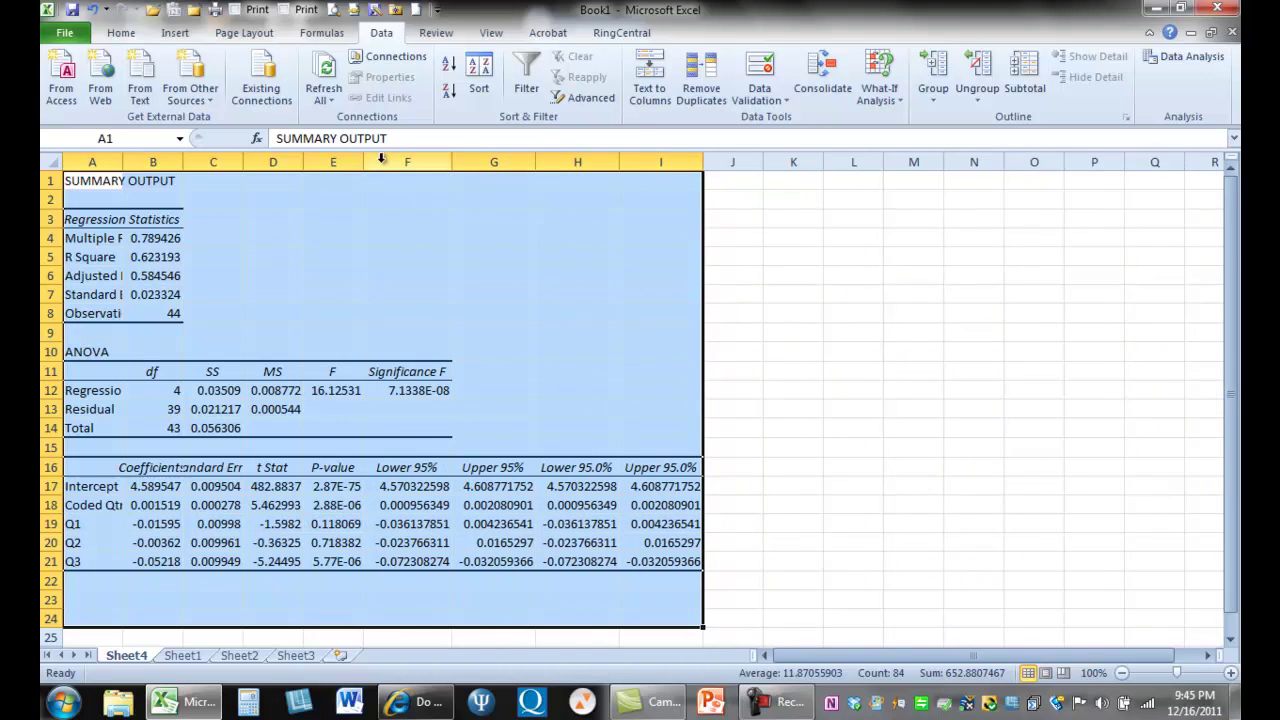
pyautogui.doubleClick(364, 162)
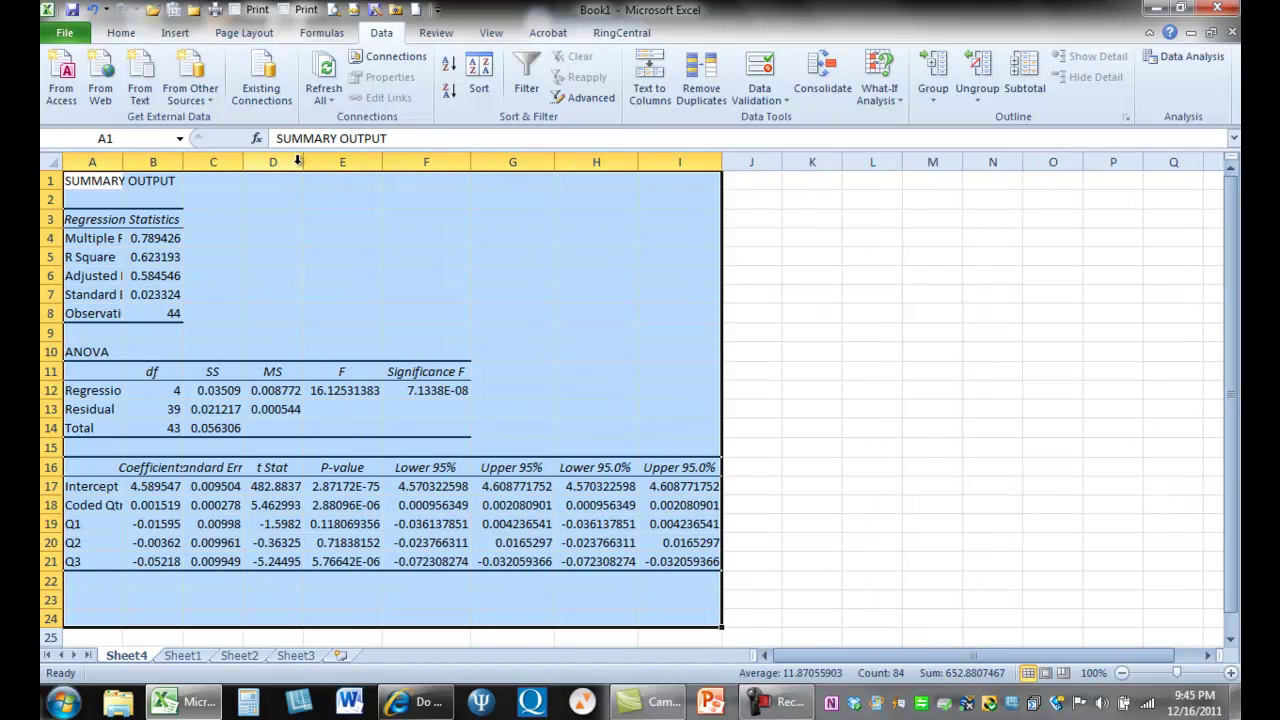
pyautogui.doubleClick(302, 162)
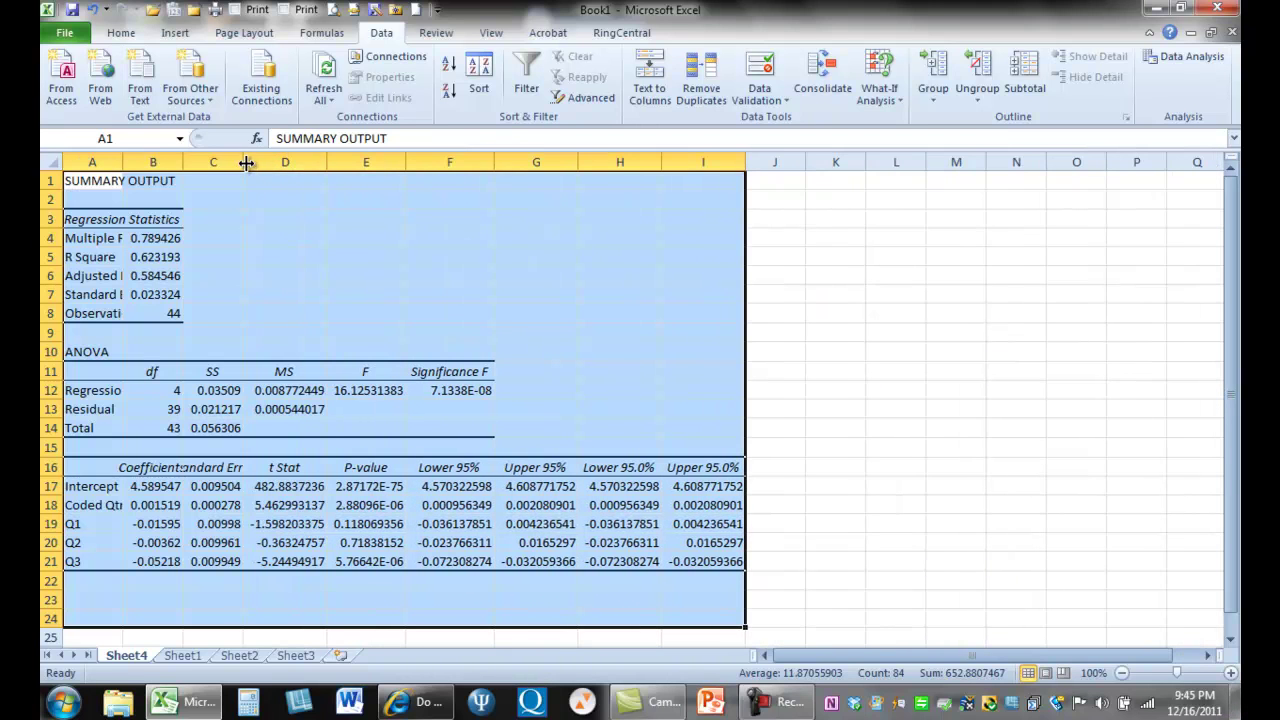
pyautogui.doubleClick(241, 162)
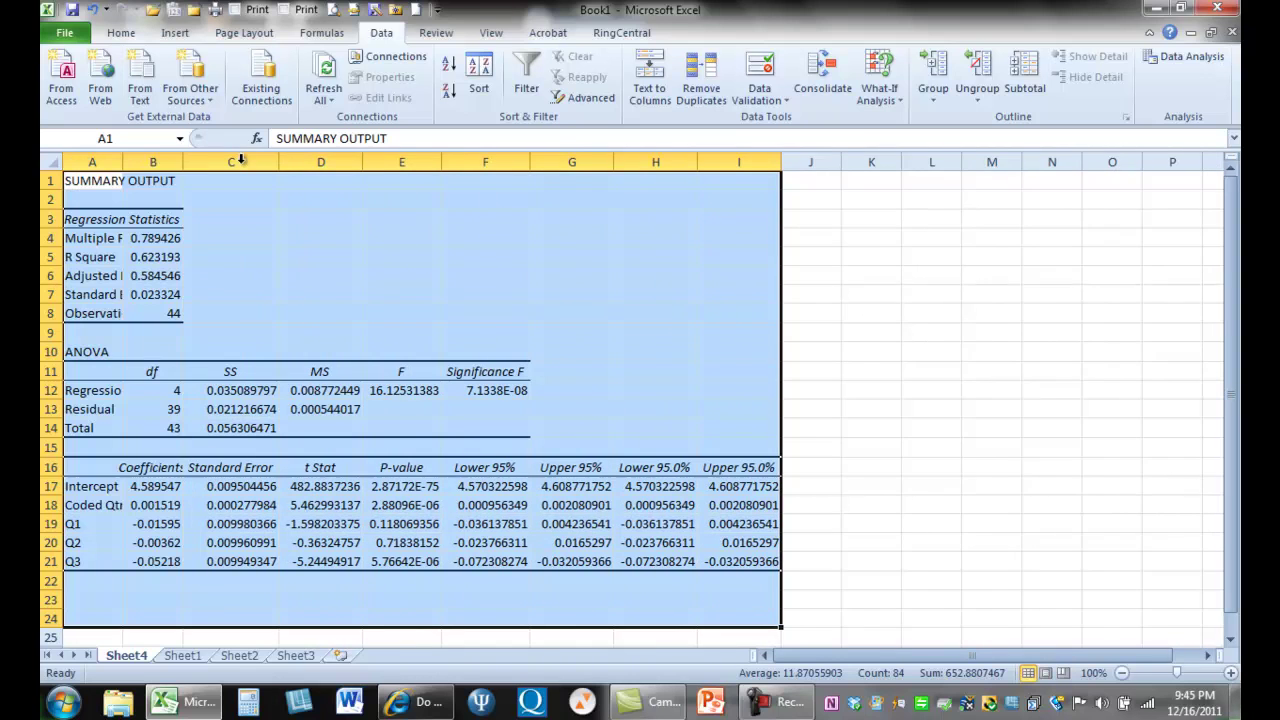
pyautogui.doubleClick(183, 162)
pyautogui.doubleClick(123, 162)
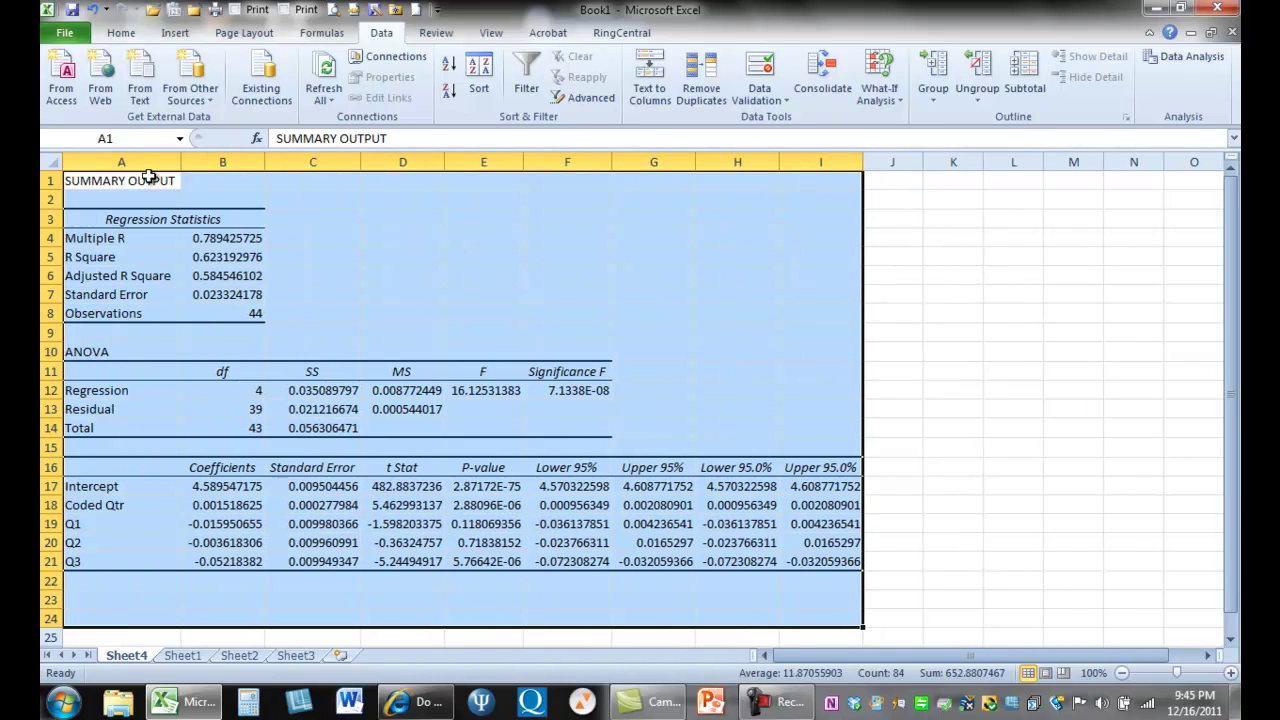
pyautogui.click(908, 371)
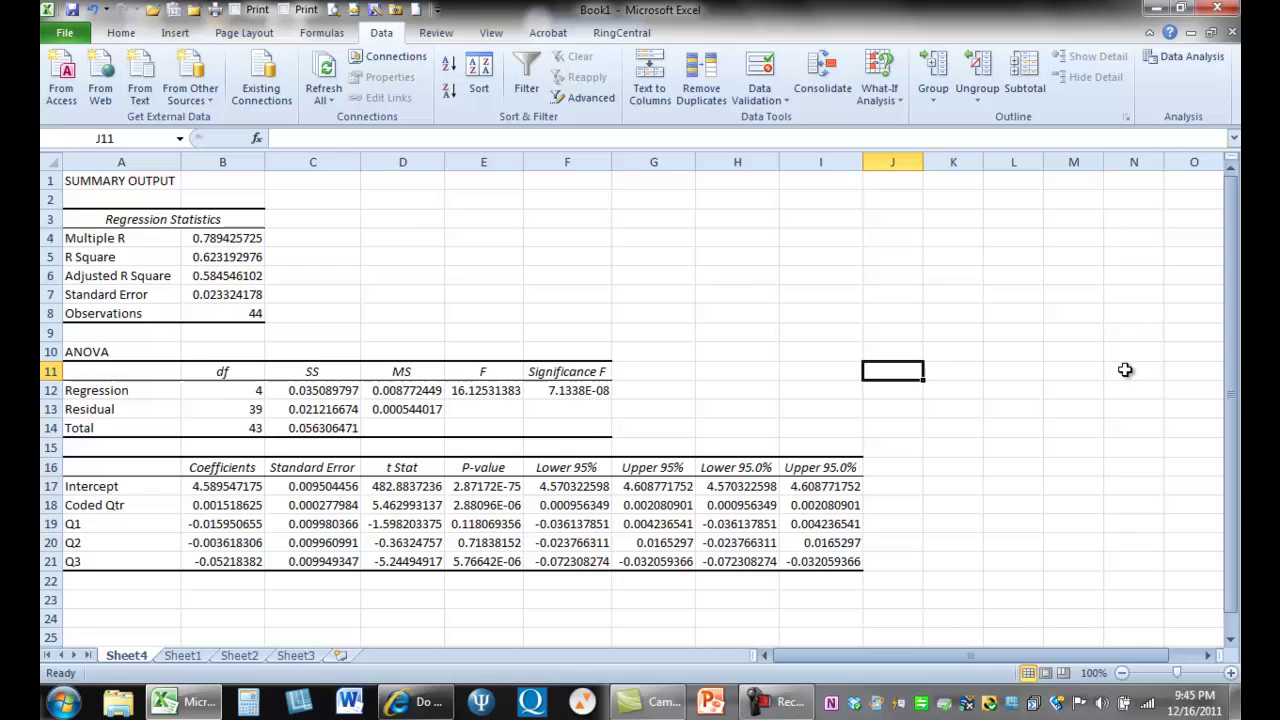
# - Compare the regression coefficients with part c of the homework in Internet Explorer, read part f on the 2007 forecasts, and return to Excel
pyautogui.moveTo(1228, 390); pyautogui.dragTo(1229, 408)
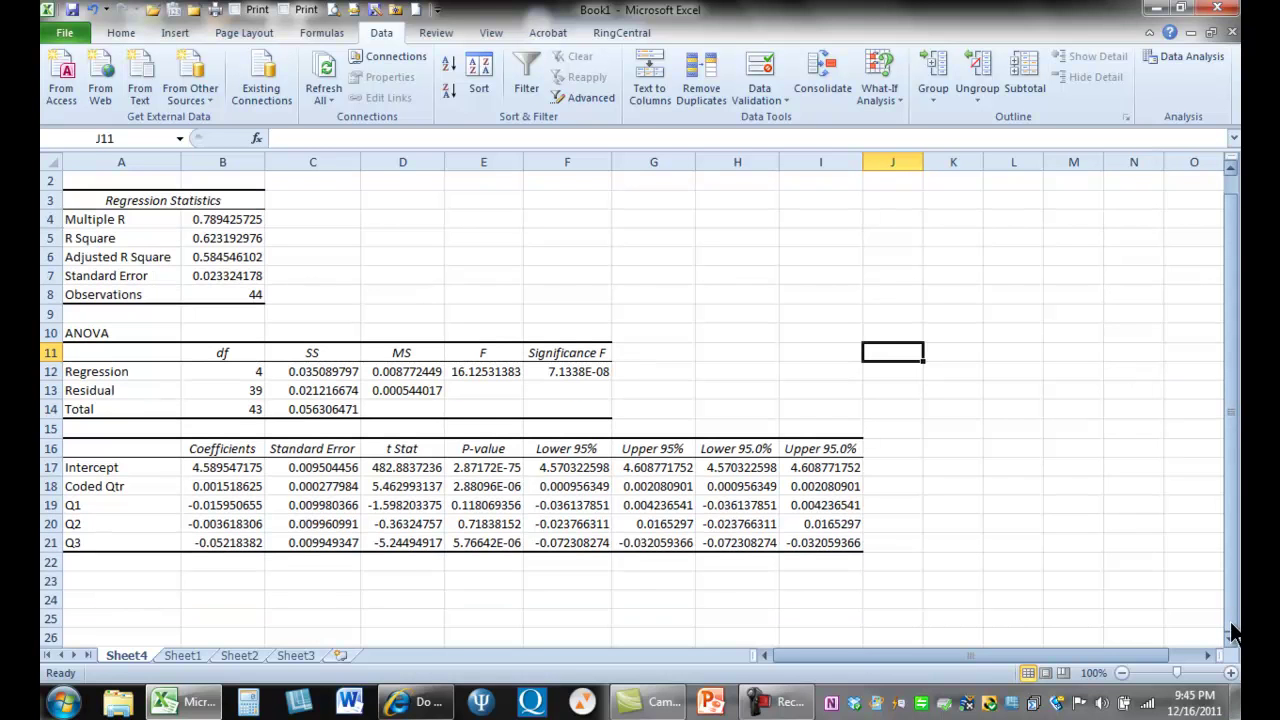
pyautogui.moveTo(1232, 643); pyautogui.dragTo(1232, 643)
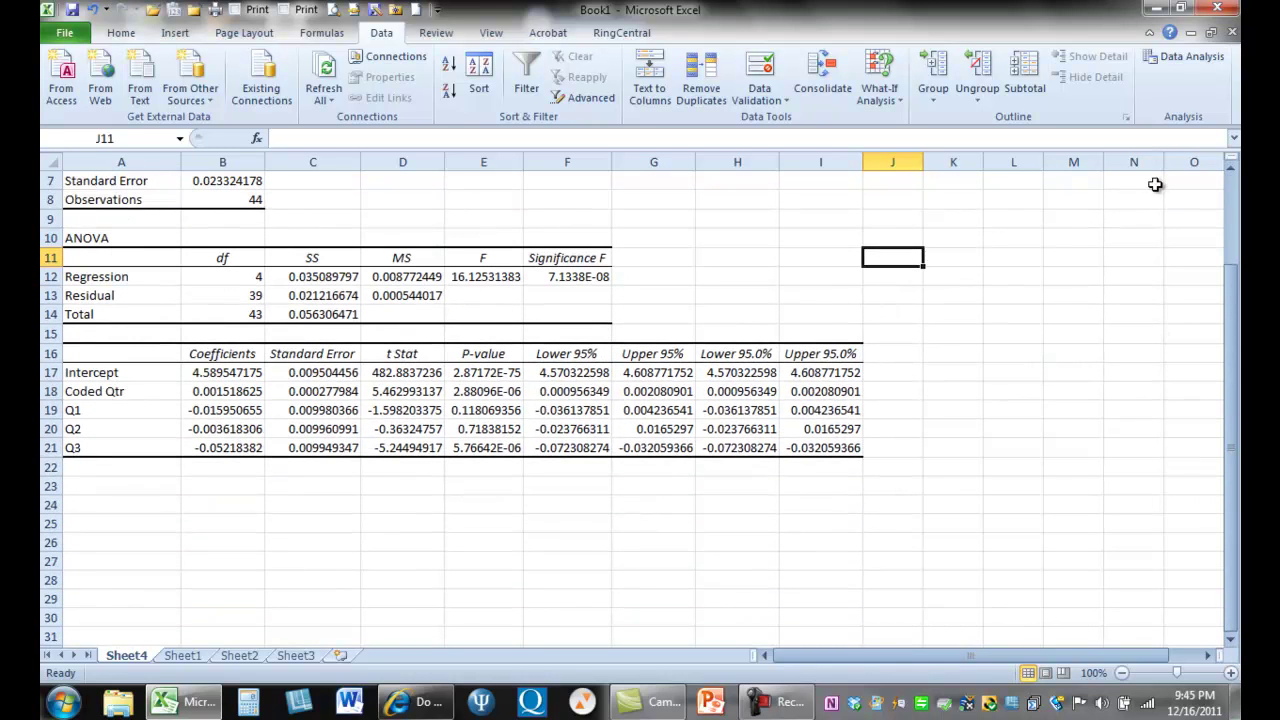
pyautogui.click(453, 701)
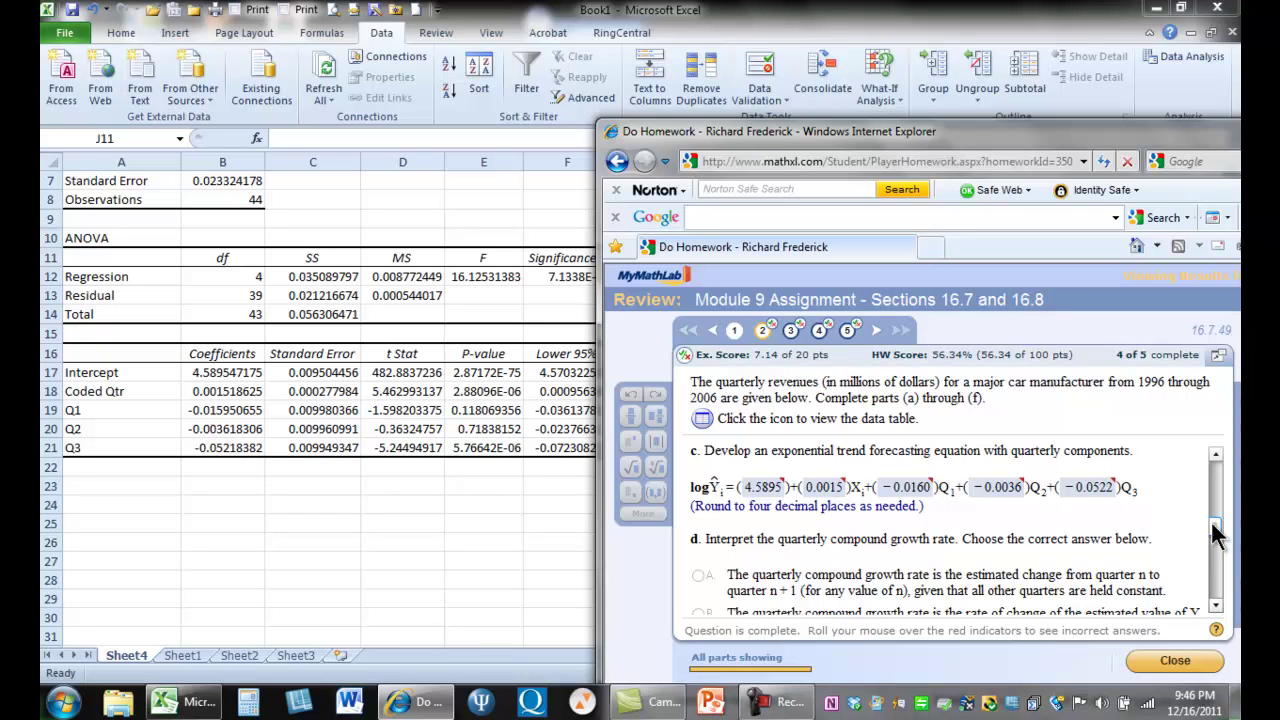
pyautogui.moveTo(1210, 520); pyautogui.dragTo(1216, 591)
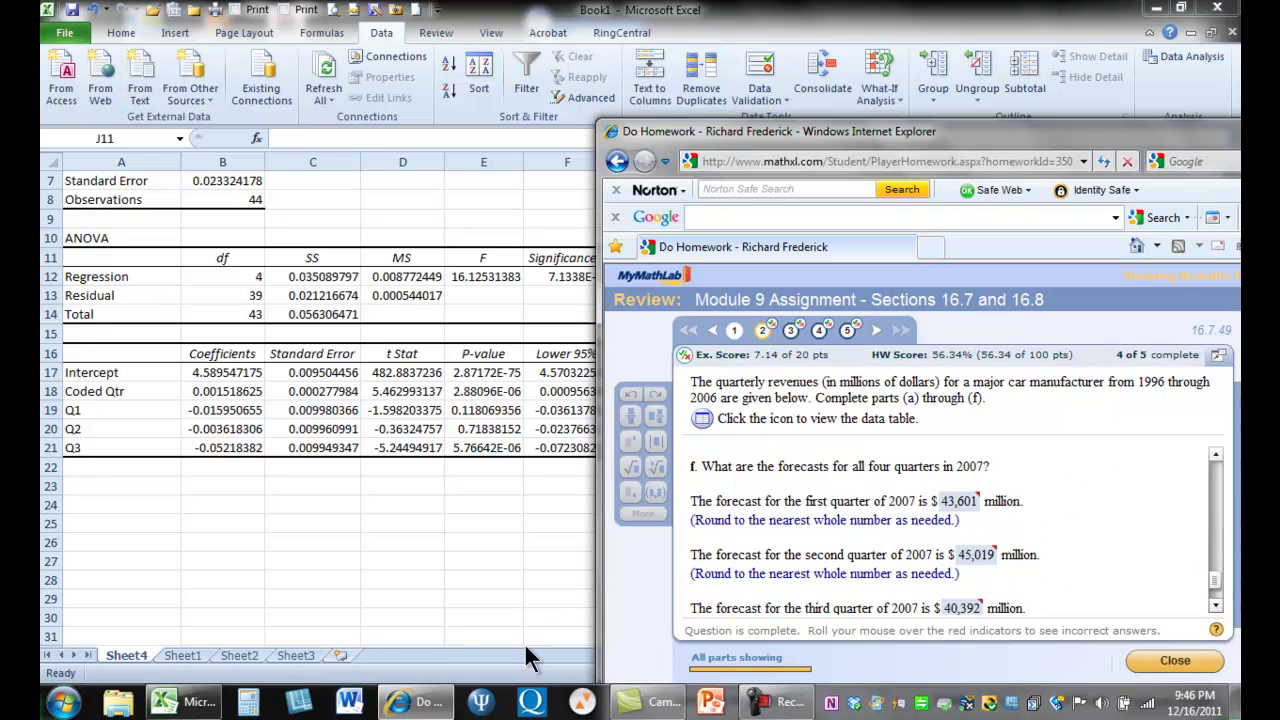
pyautogui.click(200, 651)
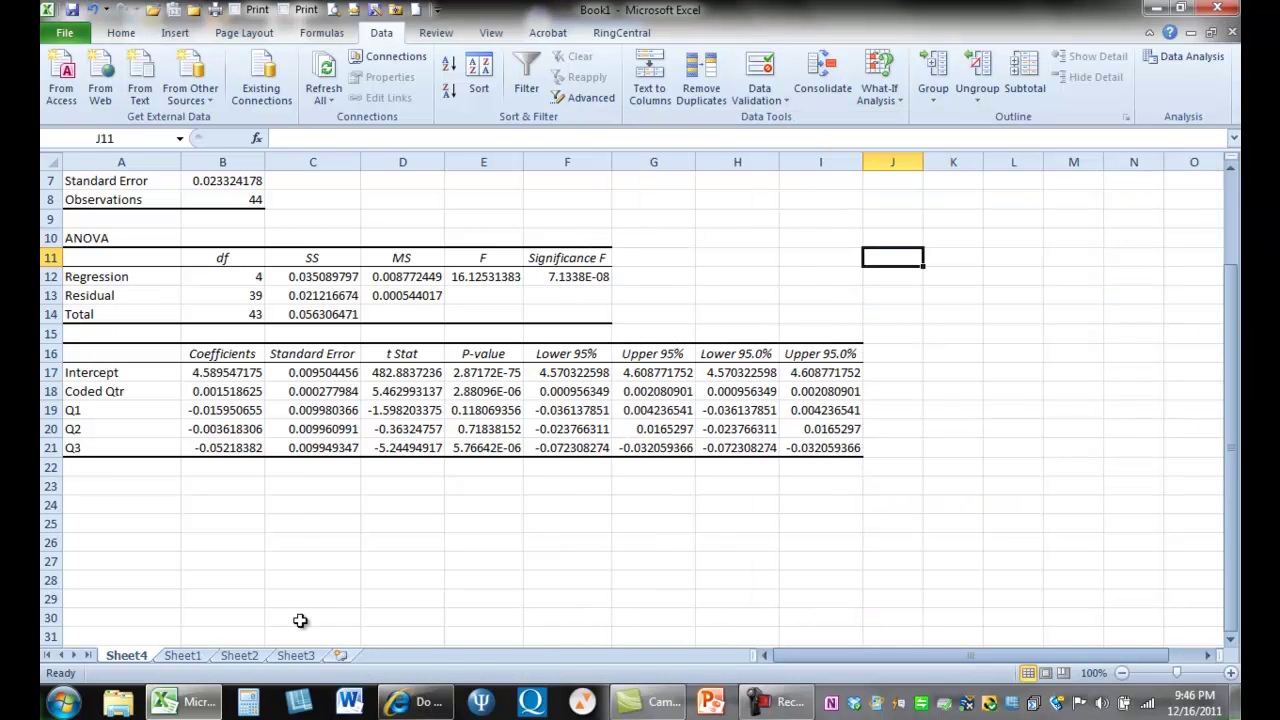
# - Enter the coded quarters 44, 45, 46 and 47 in J46:J49 of Sheet1
pyautogui.click(182, 655)
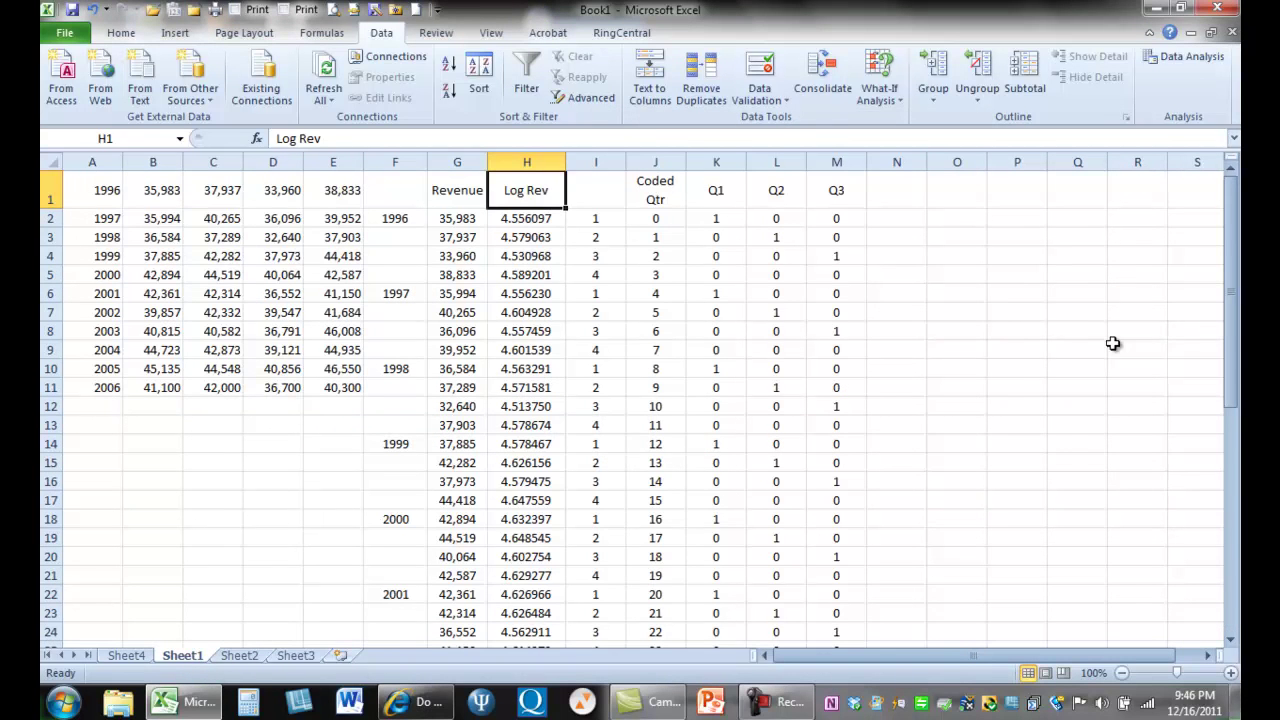
pyautogui.moveTo(1231, 331); pyautogui.dragTo(1231, 401)
pyautogui.click(667, 577)
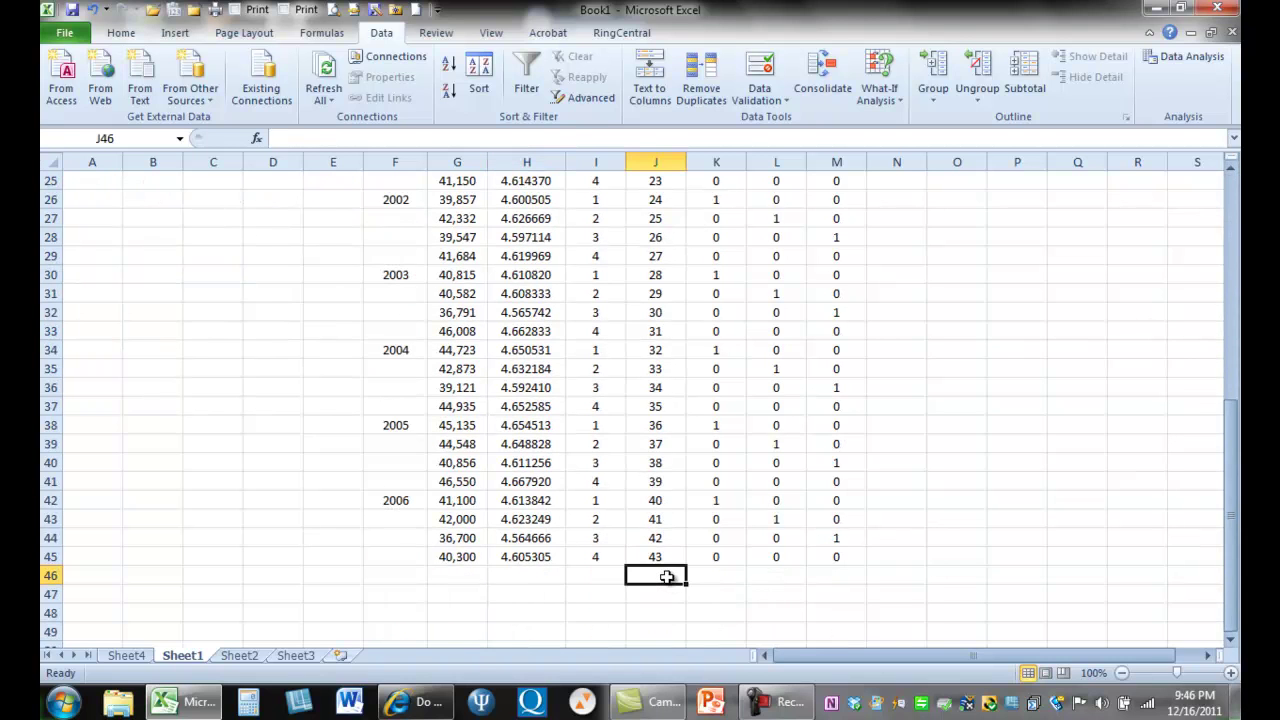
pyautogui.write('44')
pyautogui.press('Return')
pyautogui.write('45')
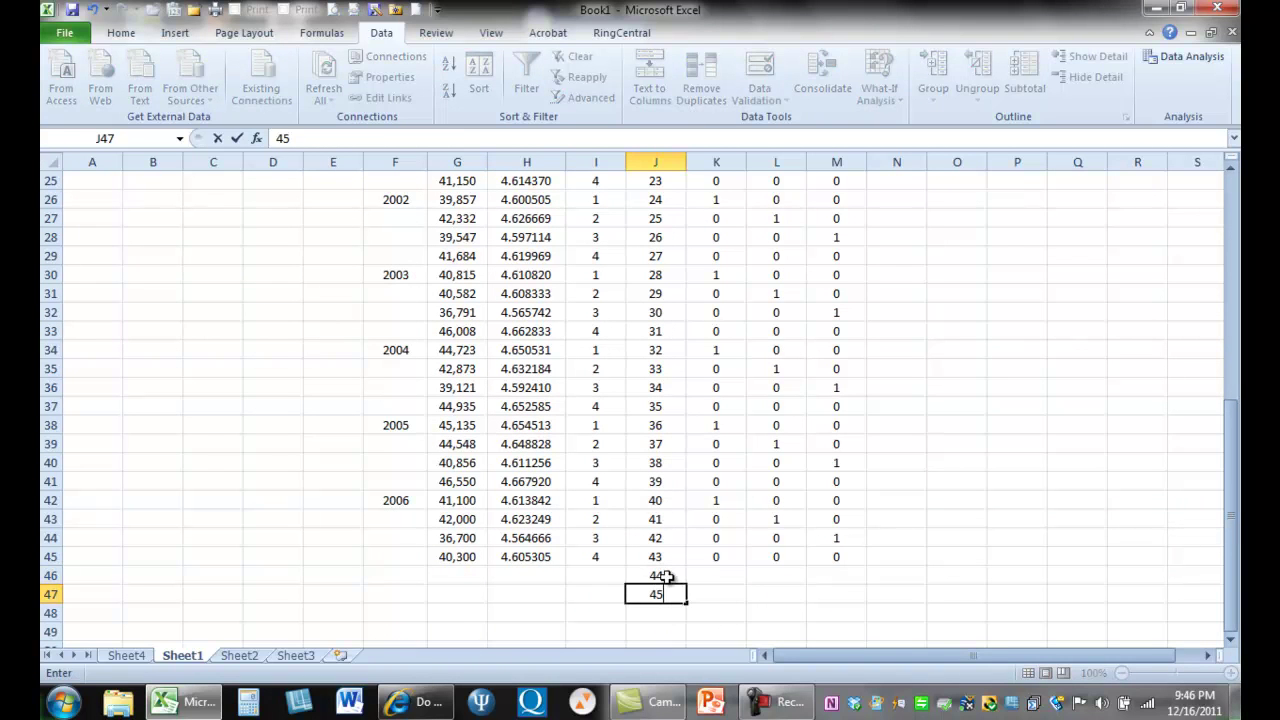
pyautogui.press('Return')
pyautogui.write('46')
pyautogui.press('Return')
pyautogui.write('47')
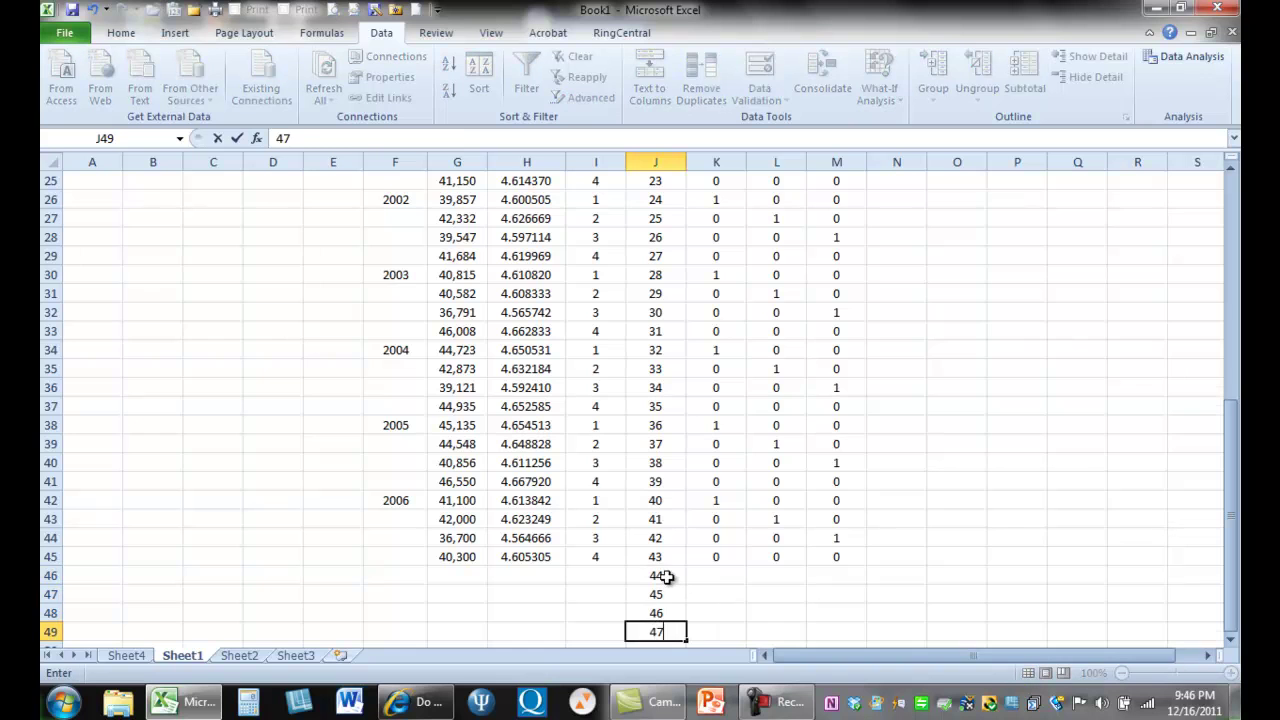
pyautogui.press('Return')
# - Copy the coded quarters from J46:J49 of Sheet1 into A24:A27 of Sheet4, below the regression output
pyautogui.moveTo(662, 557); pyautogui.dragTo(667, 613)
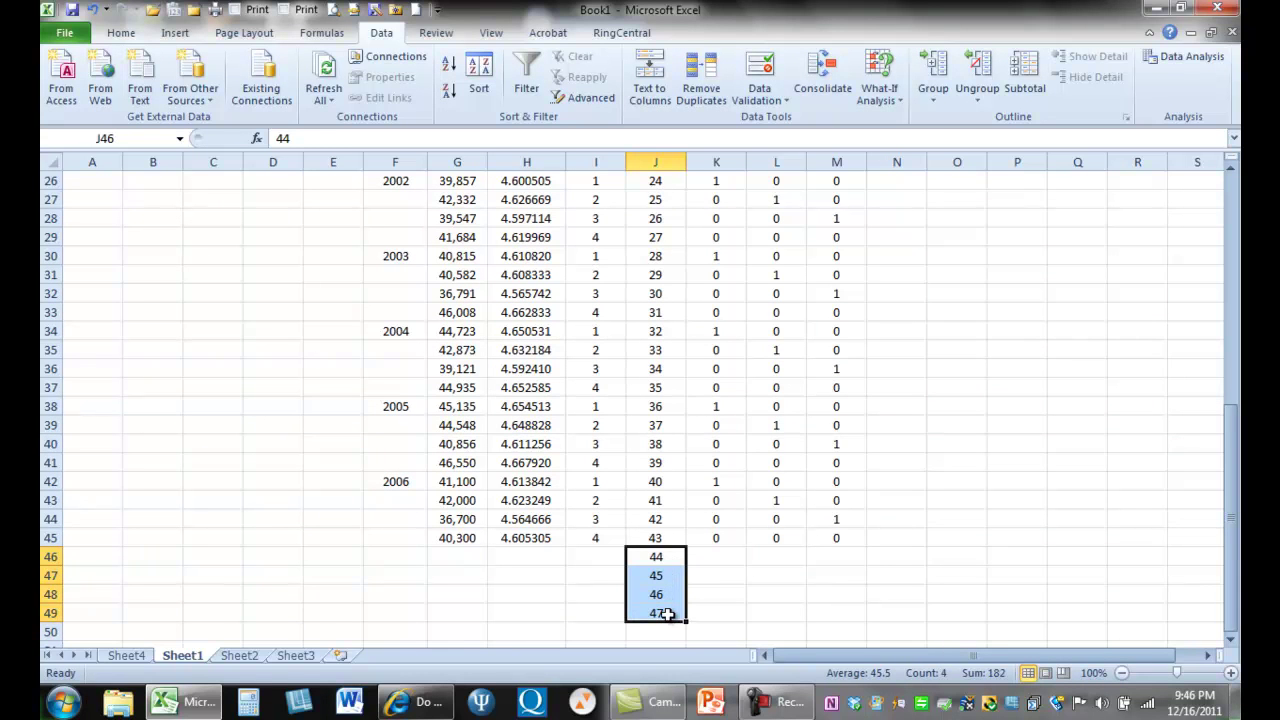
pyautogui.hotkey('ctrl', 'c')
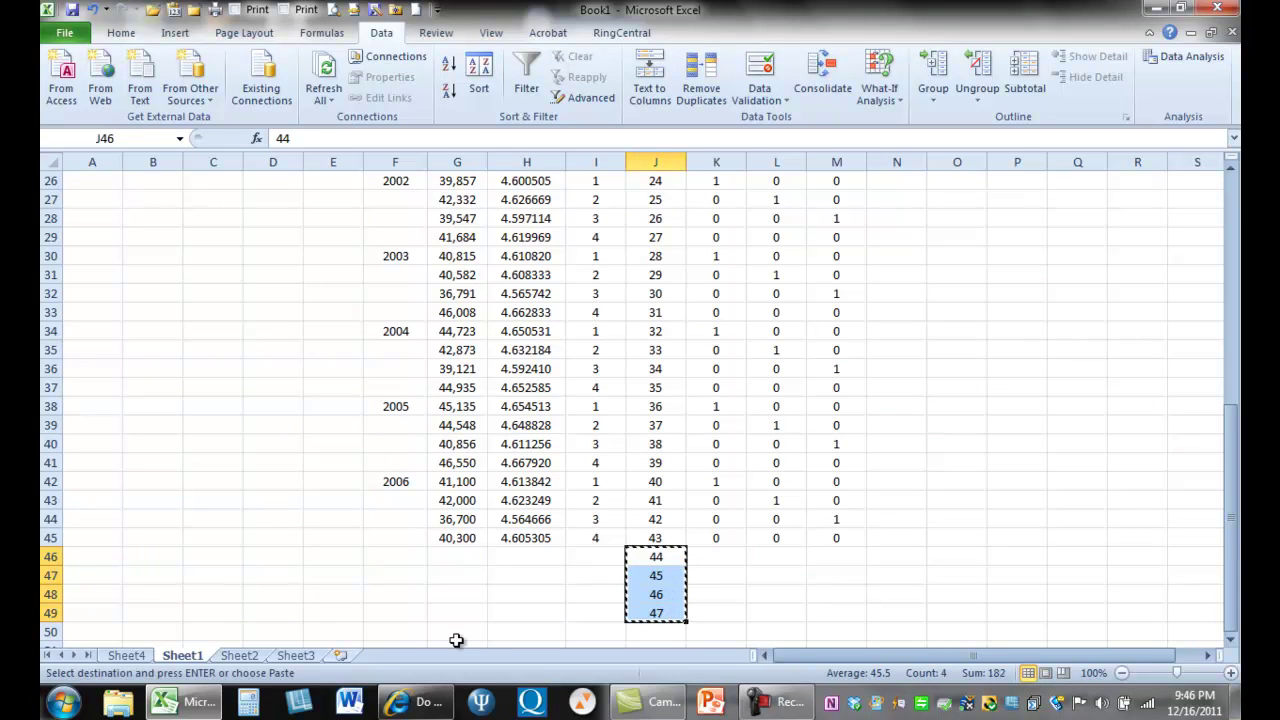
pyautogui.click(126, 655)
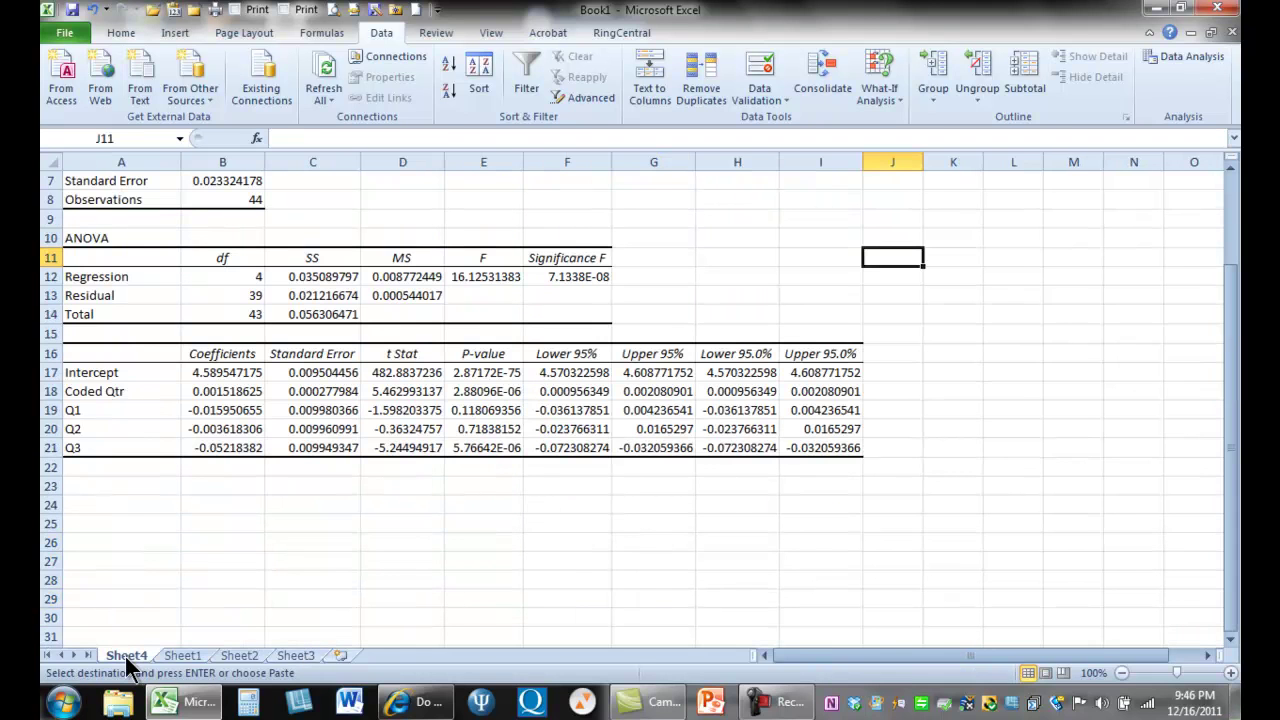
pyautogui.click(131, 511)
pyautogui.hotkey('ctrl', 'v')
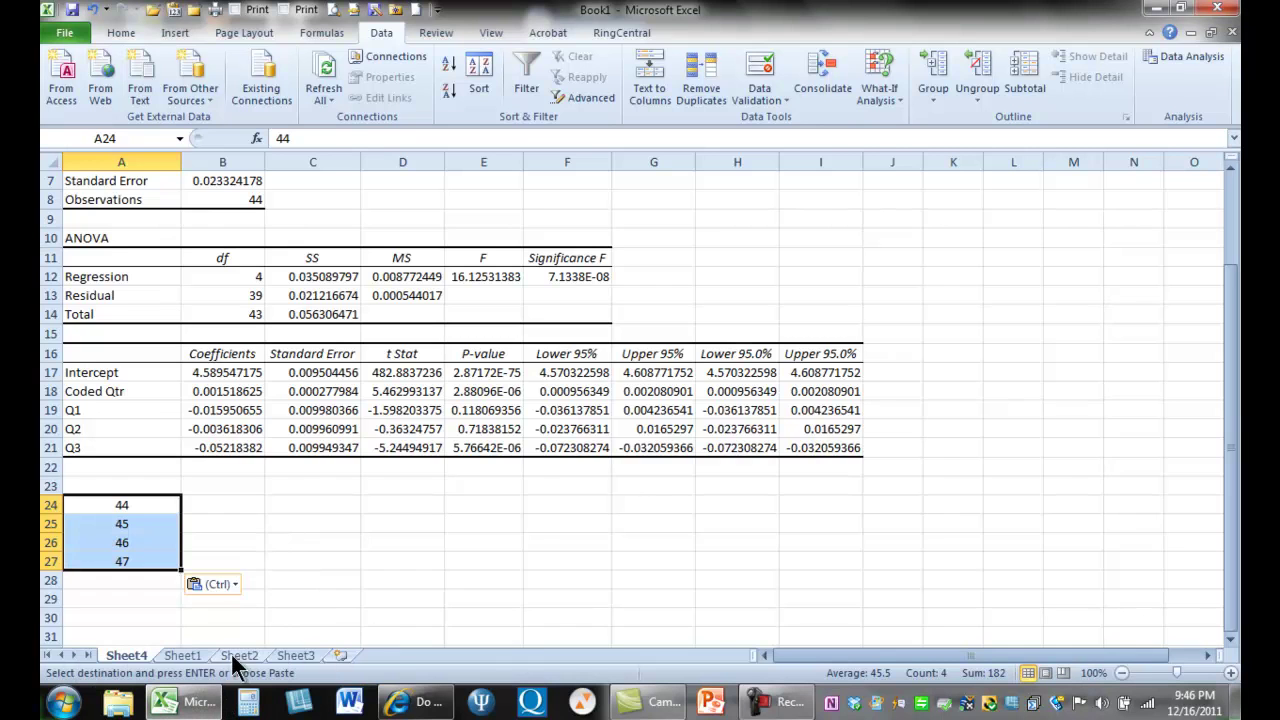
# - Copy the 2006 quarterly dummy values from K42:M45 of Sheet1 into B24:D27 of Sheet4, beside the coded quarters
pyautogui.click(197, 652)
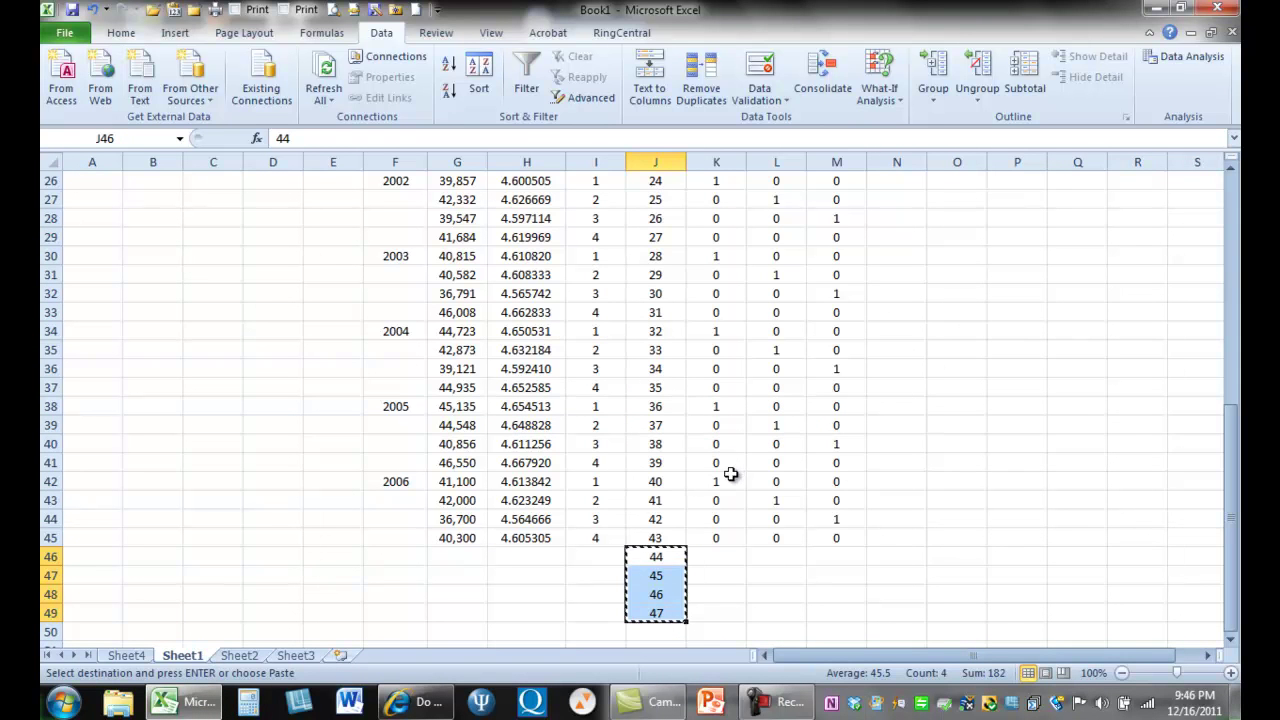
pyautogui.moveTo(731, 476); pyautogui.dragTo(829, 537)
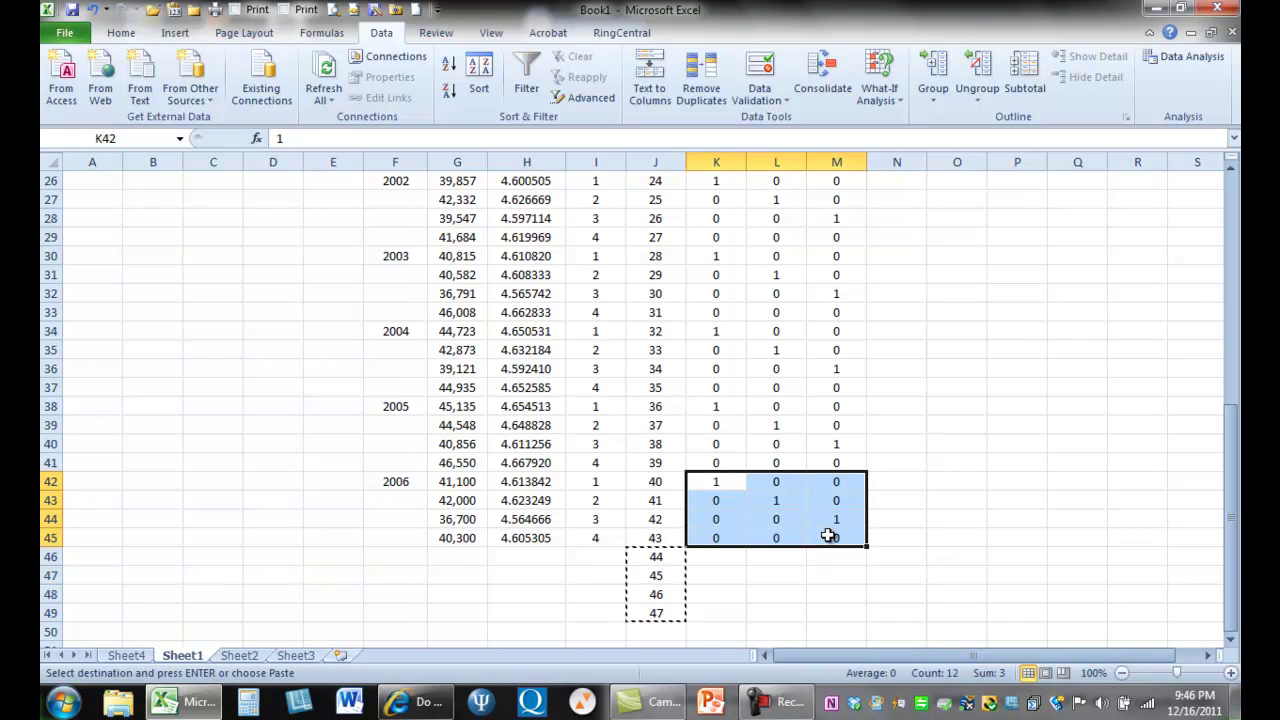
pyautogui.hotkey('ctrl', 'c')
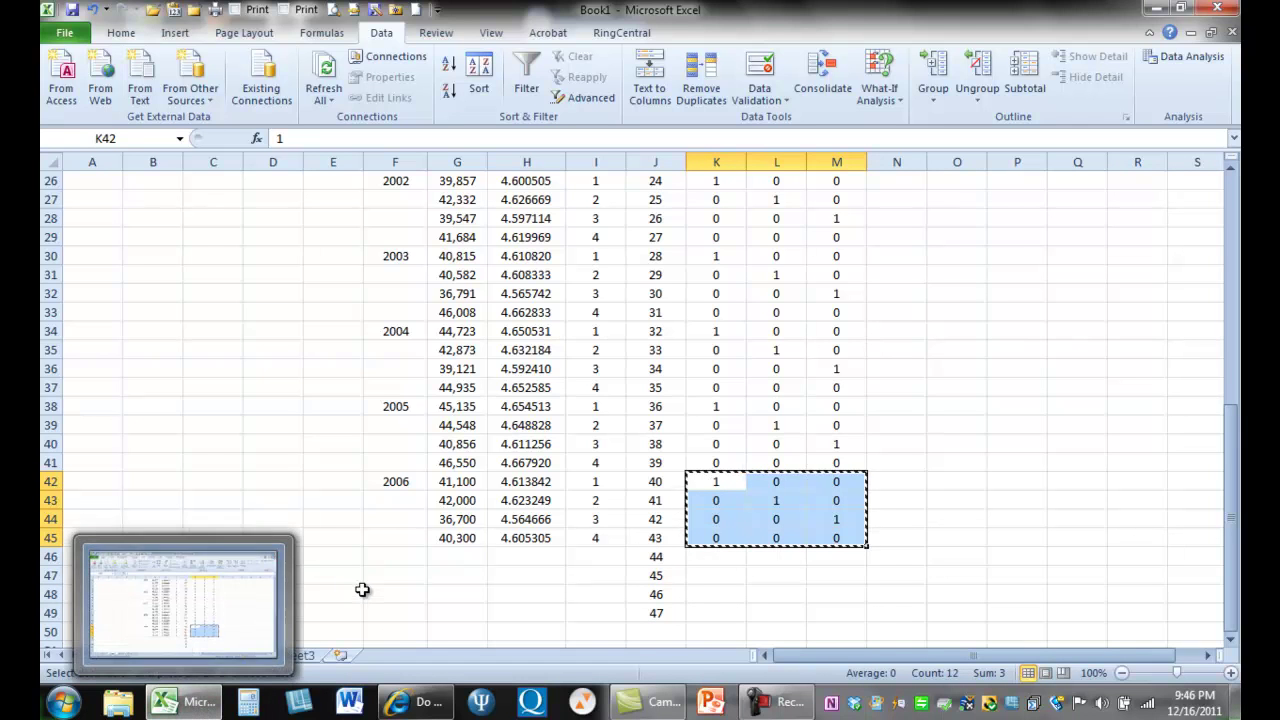
pyautogui.click(135, 660)
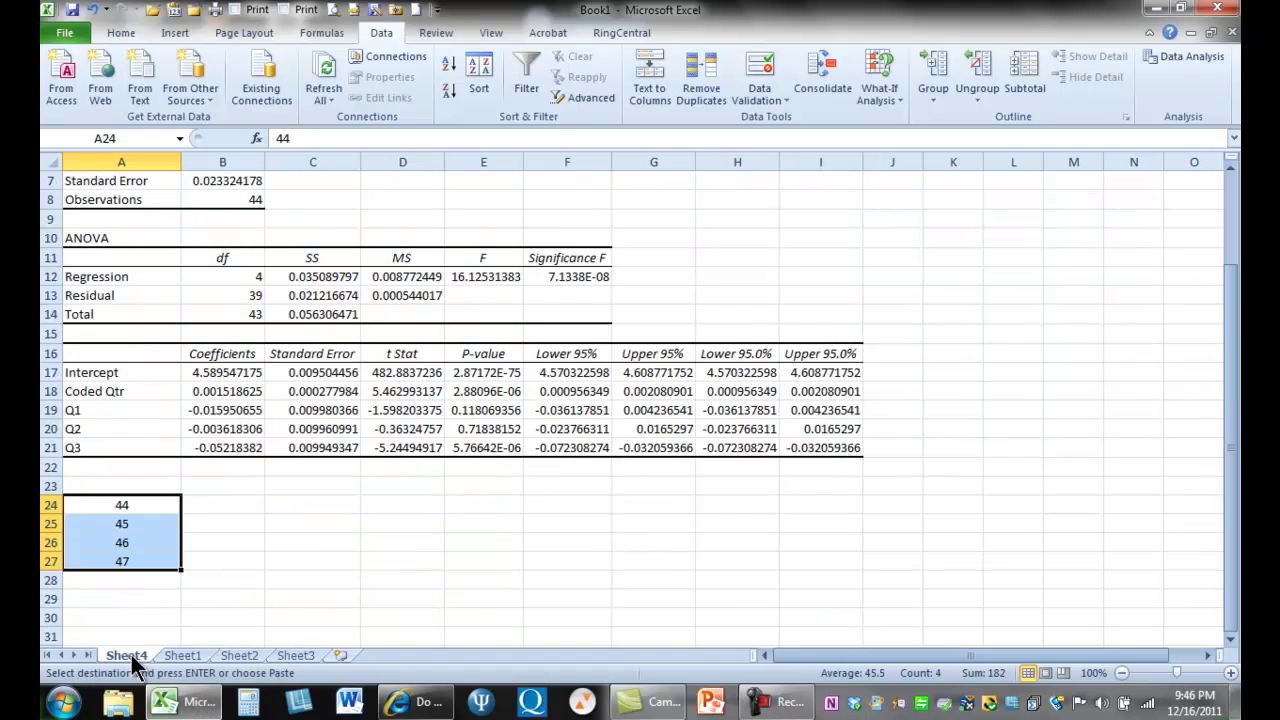
pyautogui.click(229, 506)
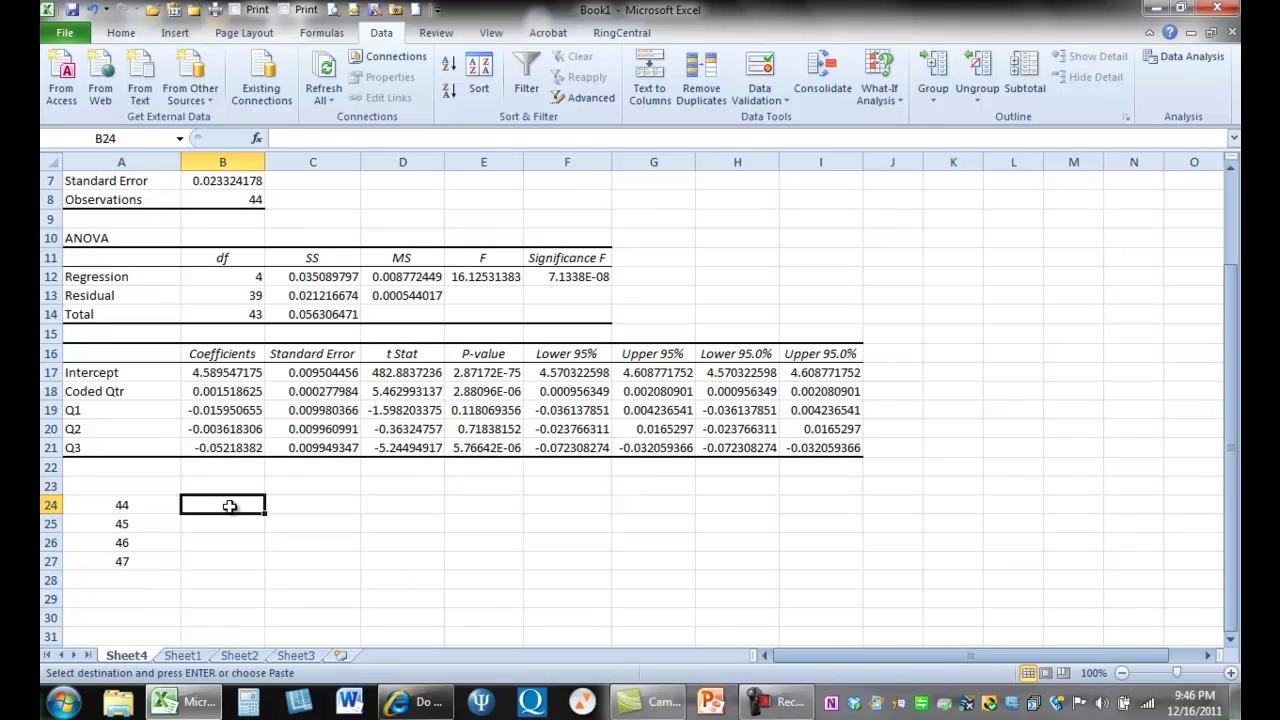
pyautogui.hotkey('ctrl', 'v')
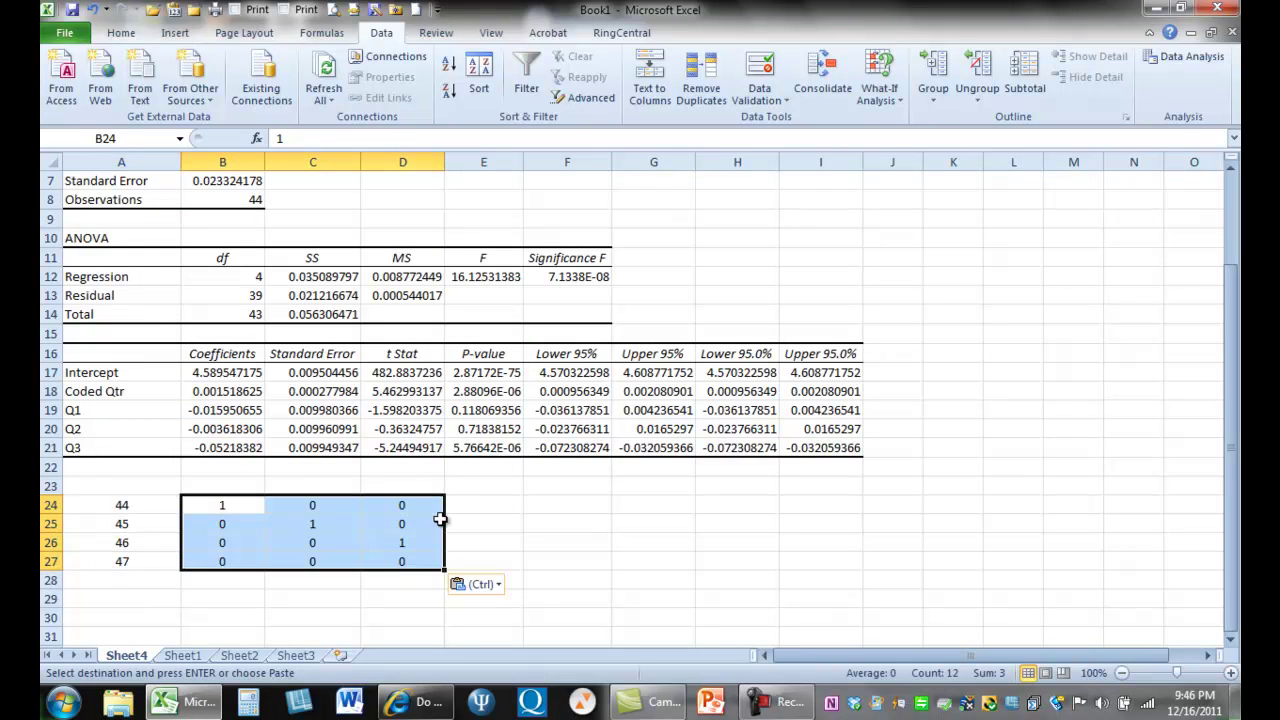
# - Begin the log forecast formula in E24 with the intercept coefficient, =B17+
pyautogui.click(490, 502)
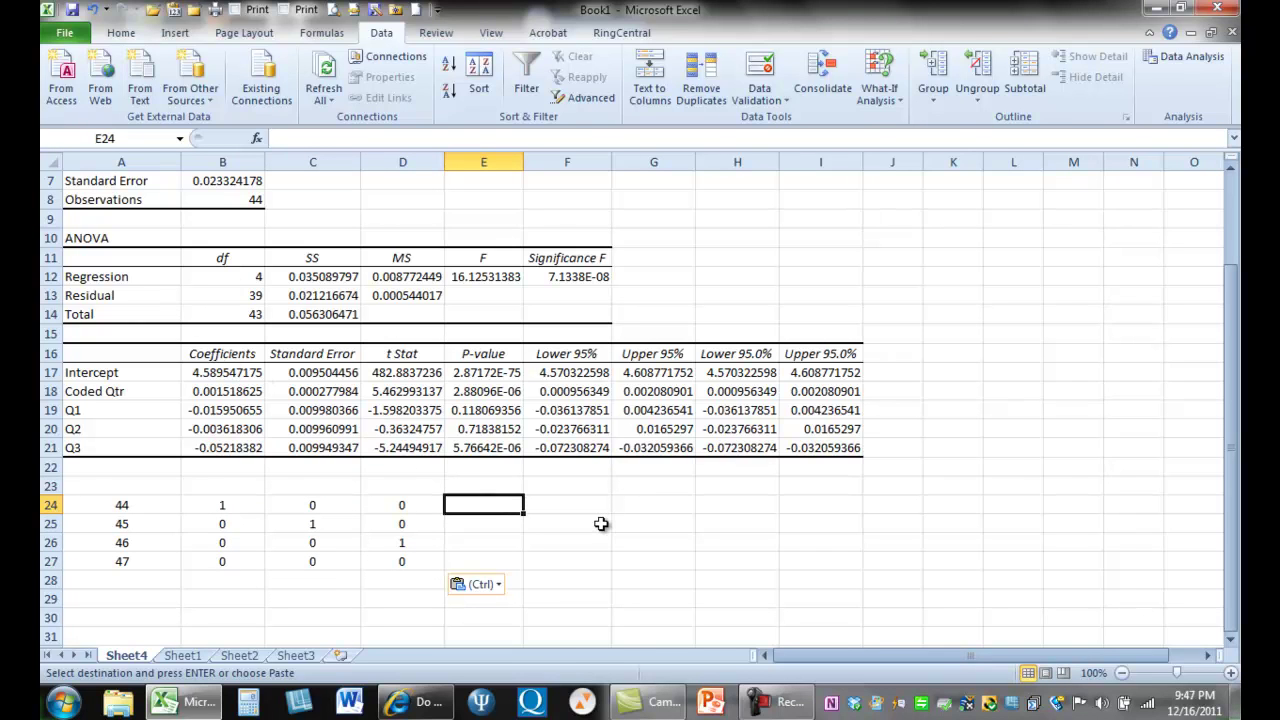
pyautogui.write('=')
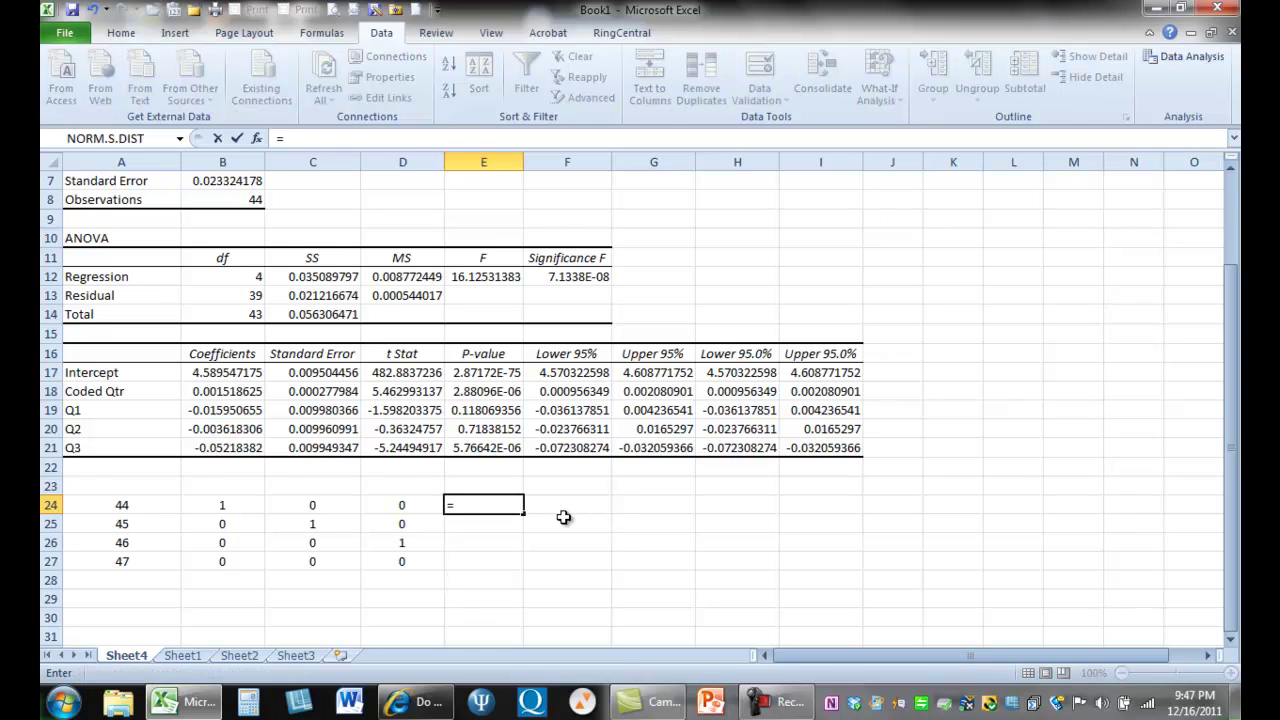
pyautogui.click(244, 376)
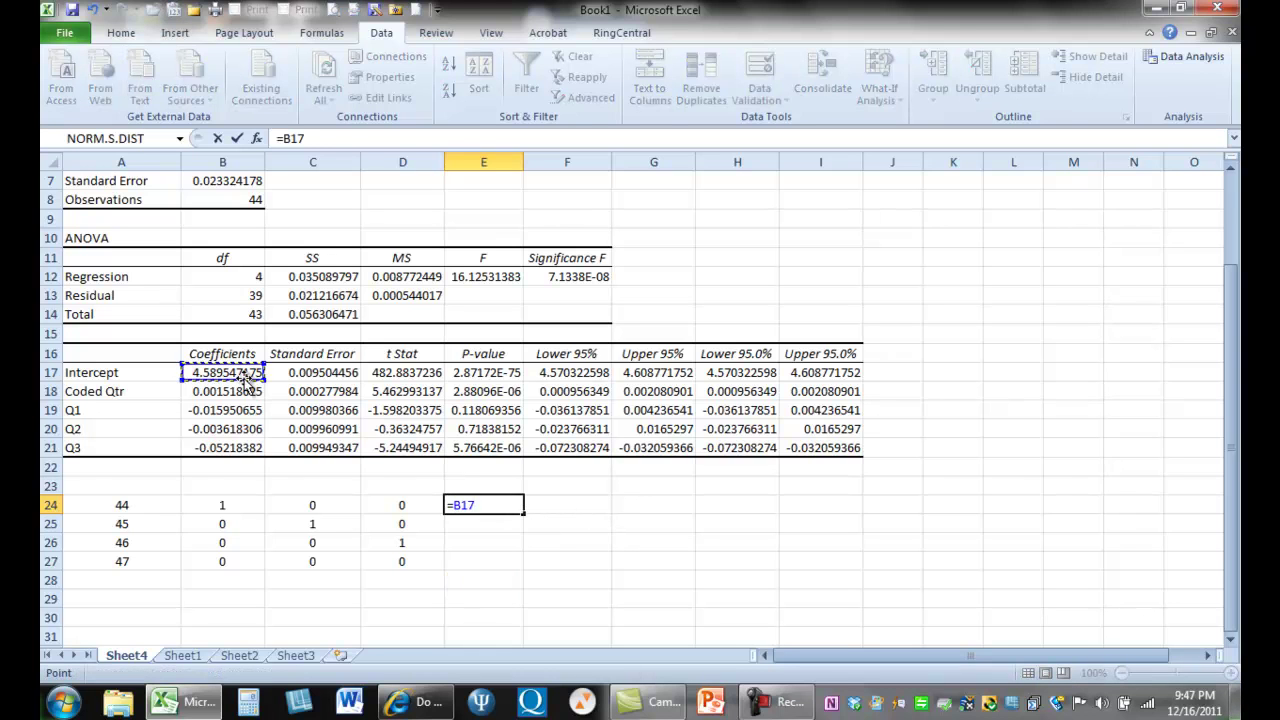
pyautogui.moveTo(452, 459); pyautogui.dragTo(452, 459)
pyautogui.press('BackSpace')
pyautogui.press('BackSpace')
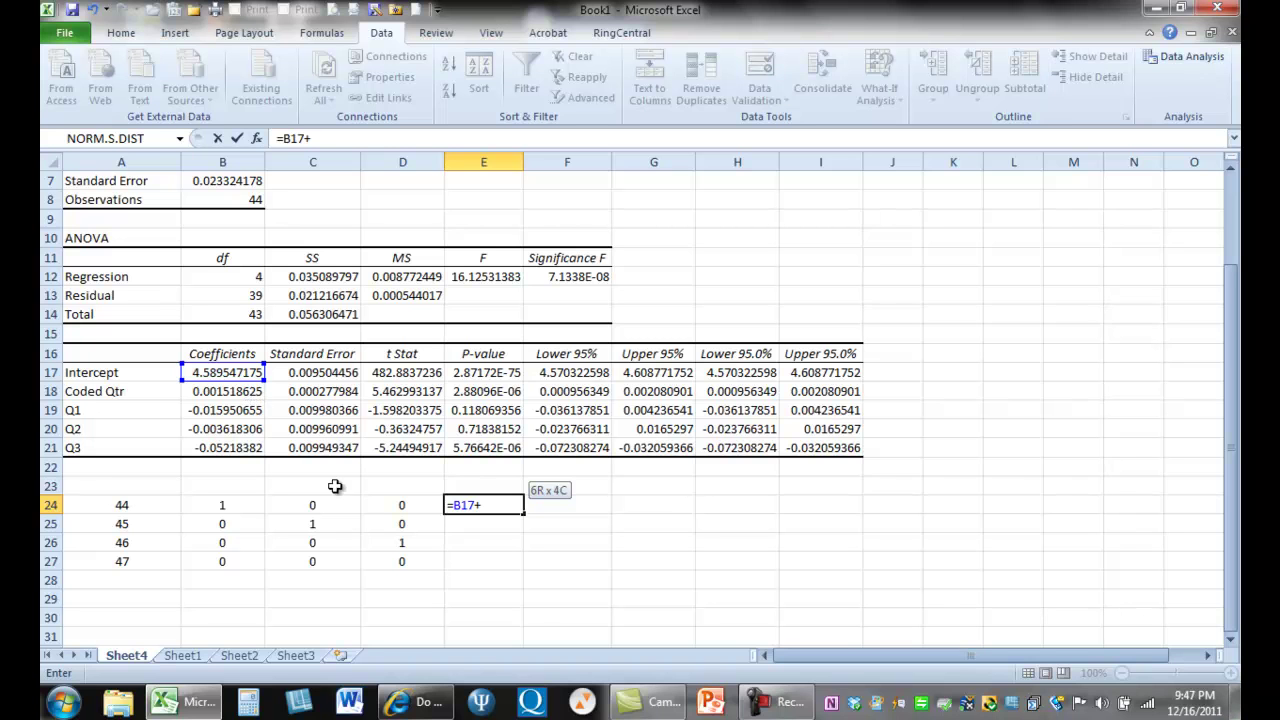
# - Review the forecasting equation in part c of the homework in Internet Explorer, and return to Excel
pyautogui.click(432, 702)
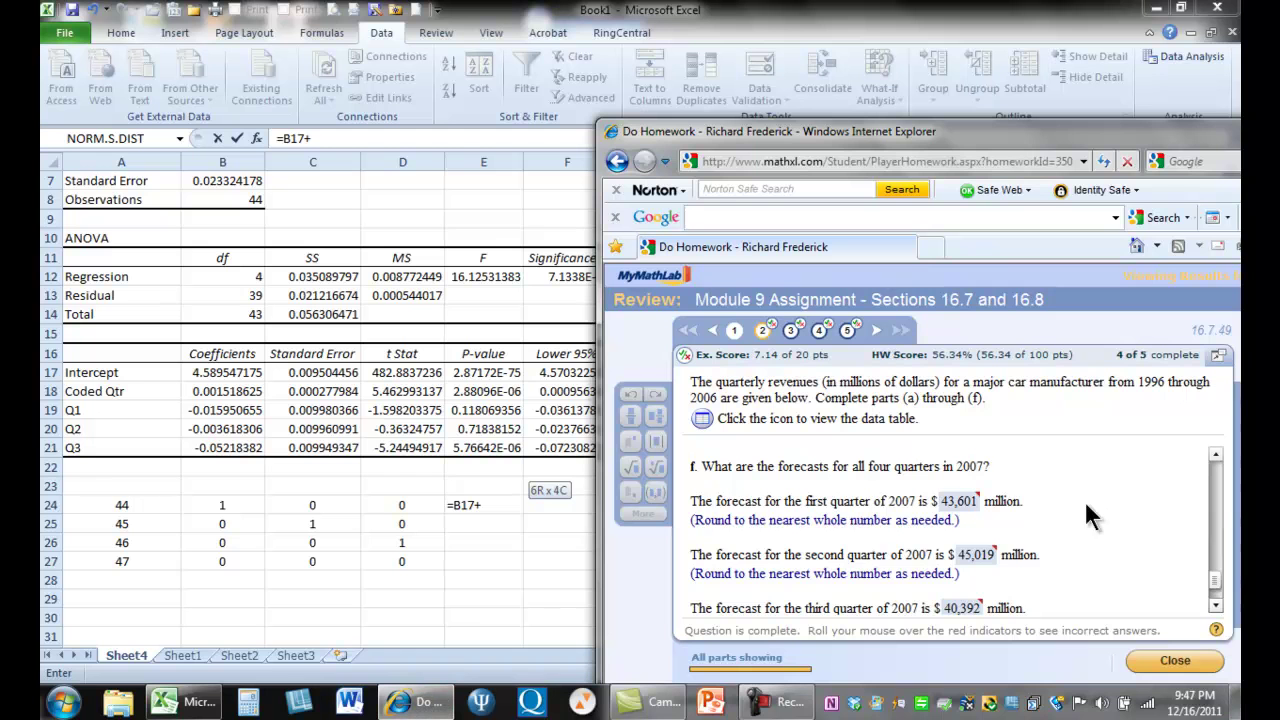
pyautogui.moveTo(1217, 576); pyautogui.dragTo(1211, 516)
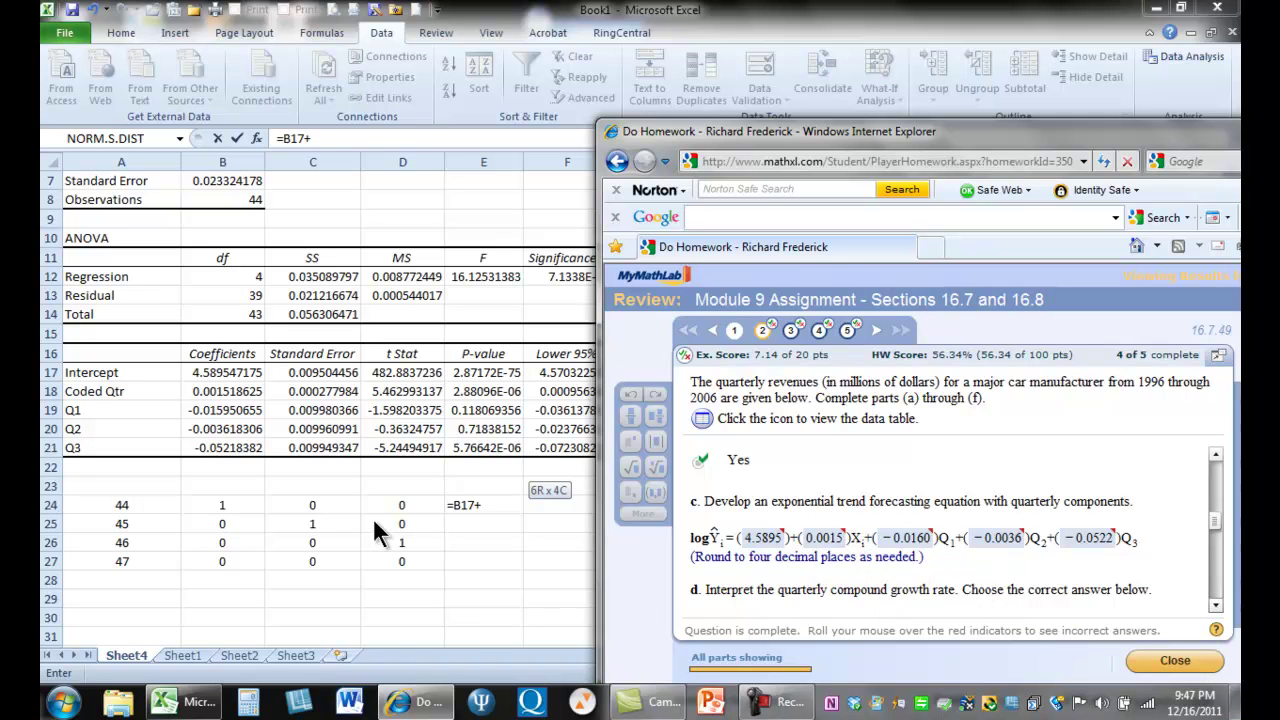
pyautogui.hotkey('alt', 'Tab')
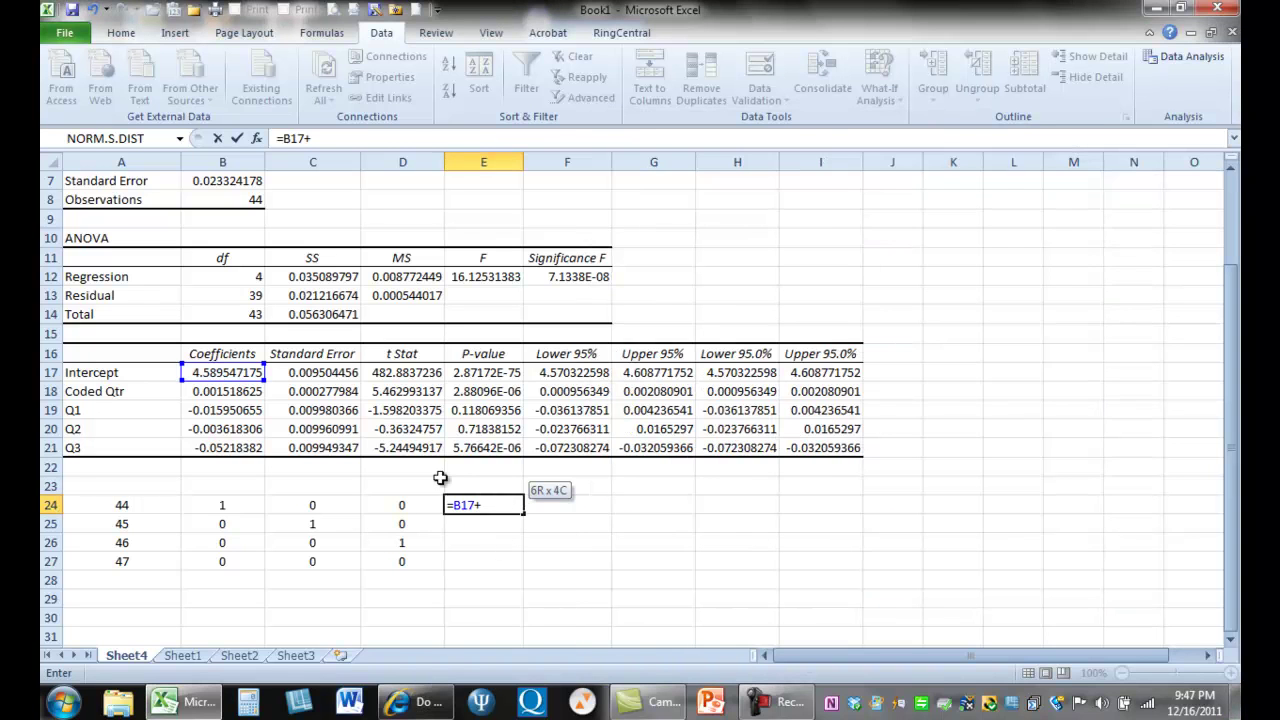
# - Extend the E24 formula with the coded quarter and Q1 terms, B18*A24+B19*B24
pyautogui.click(240, 393)
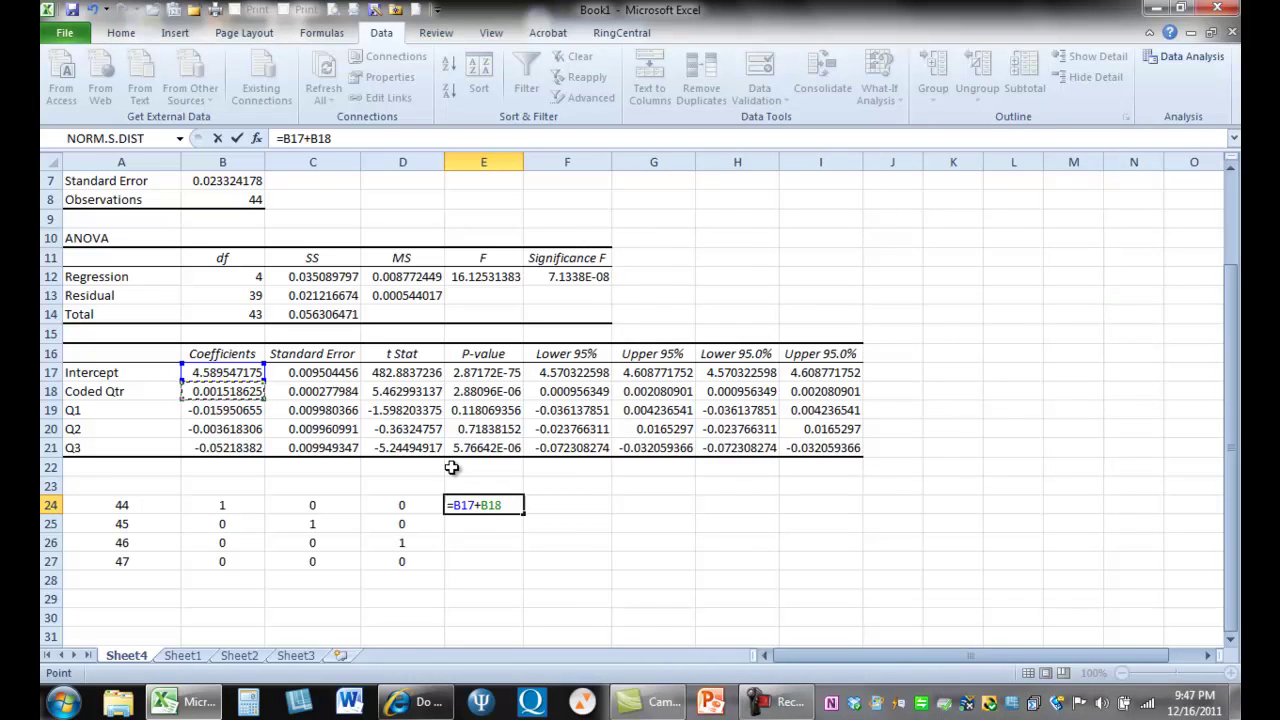
pyautogui.write('*')
pyautogui.click(155, 510)
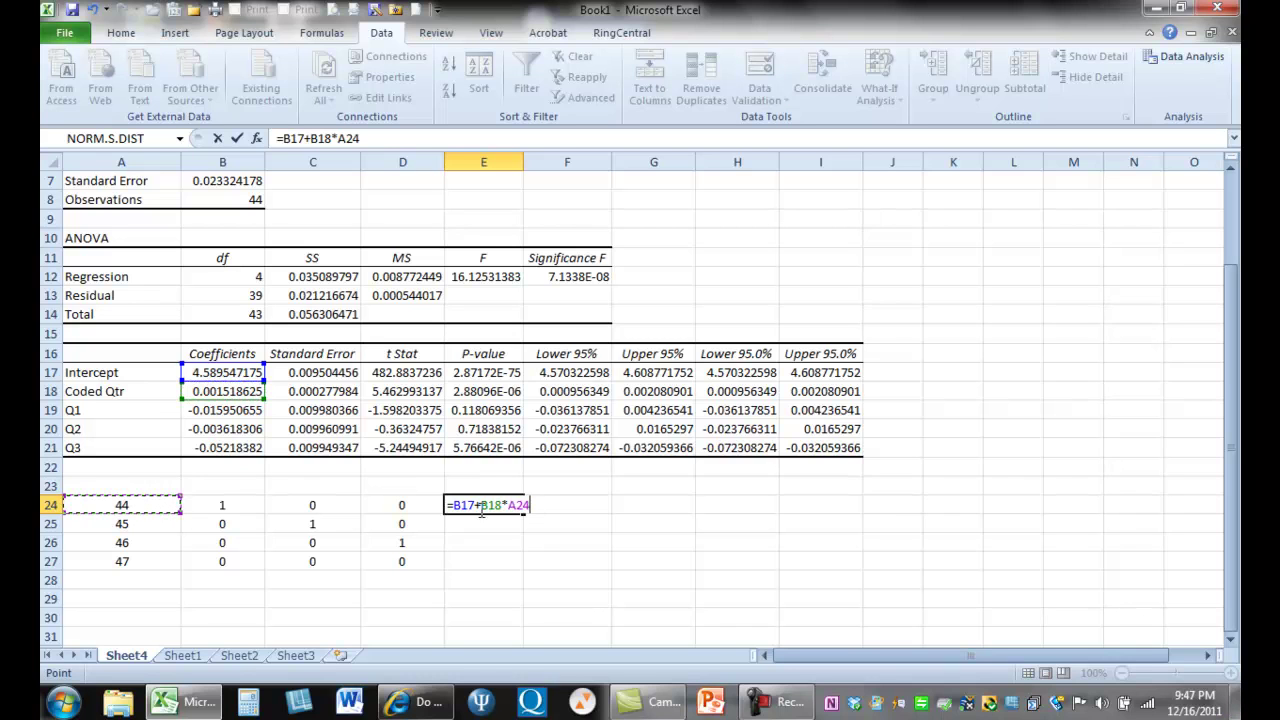
pyautogui.write('+')
pyautogui.click(240, 410)
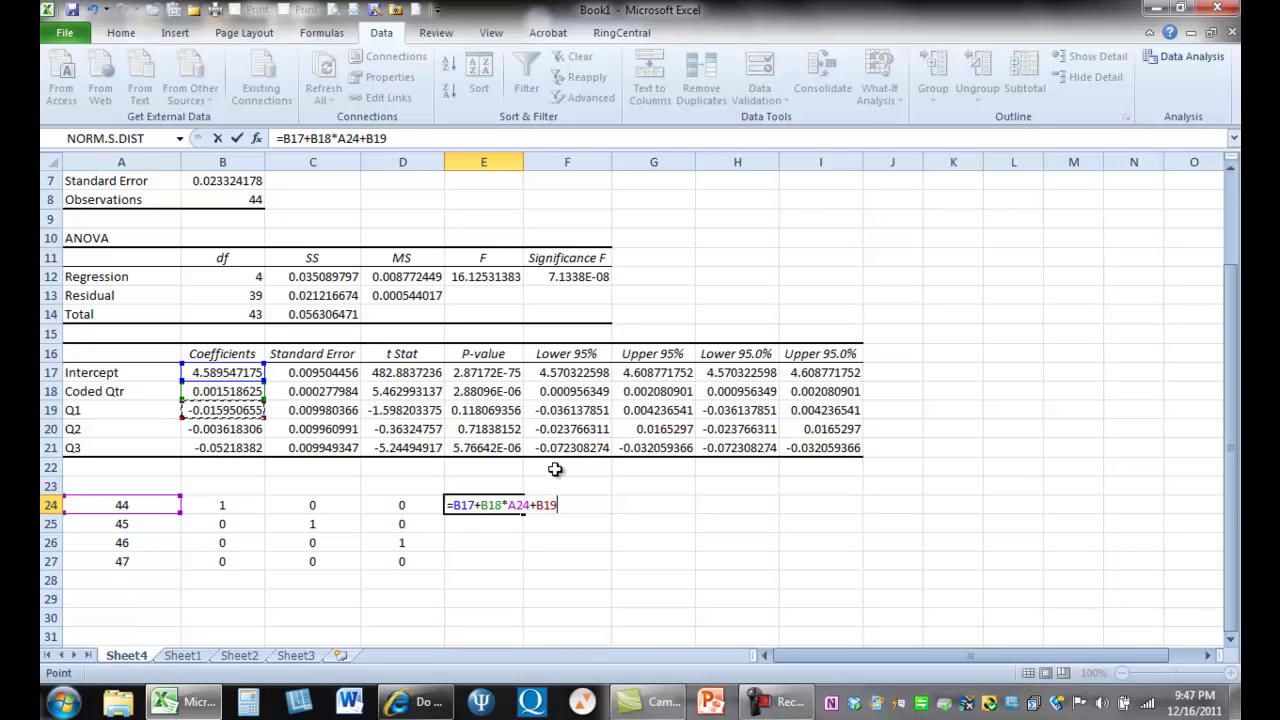
pyautogui.write('*')
pyautogui.click(243, 501)
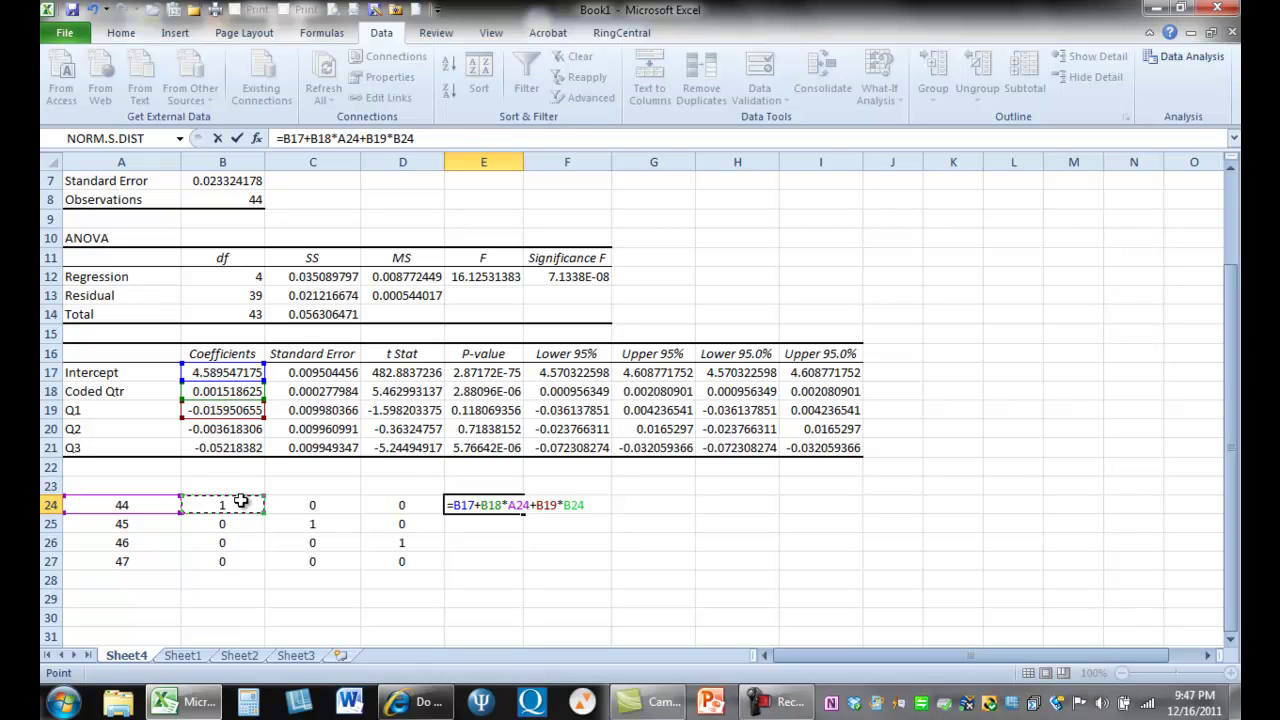
# - Add the Q2 and Q3 terms, +B20*C24+B21*D24, to the formula in E24
pyautogui.click(226, 430)
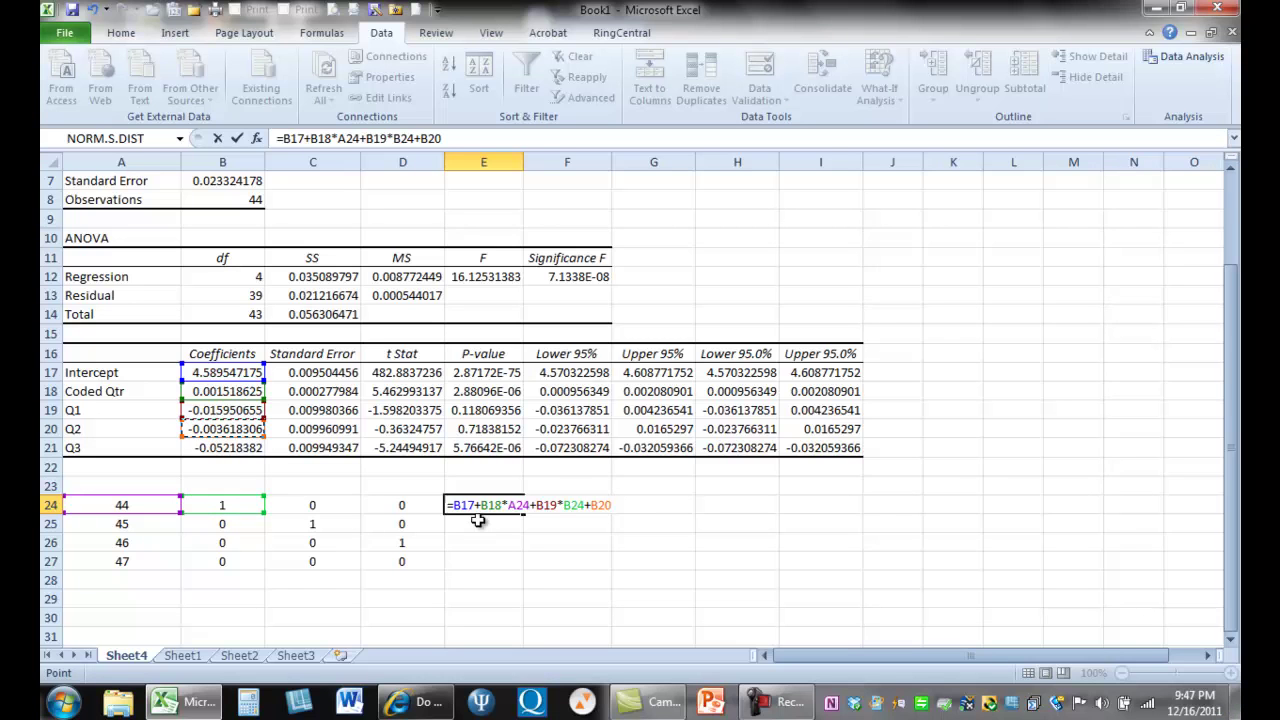
pyautogui.write('*')
pyautogui.click(322, 512)
pyautogui.write('+')
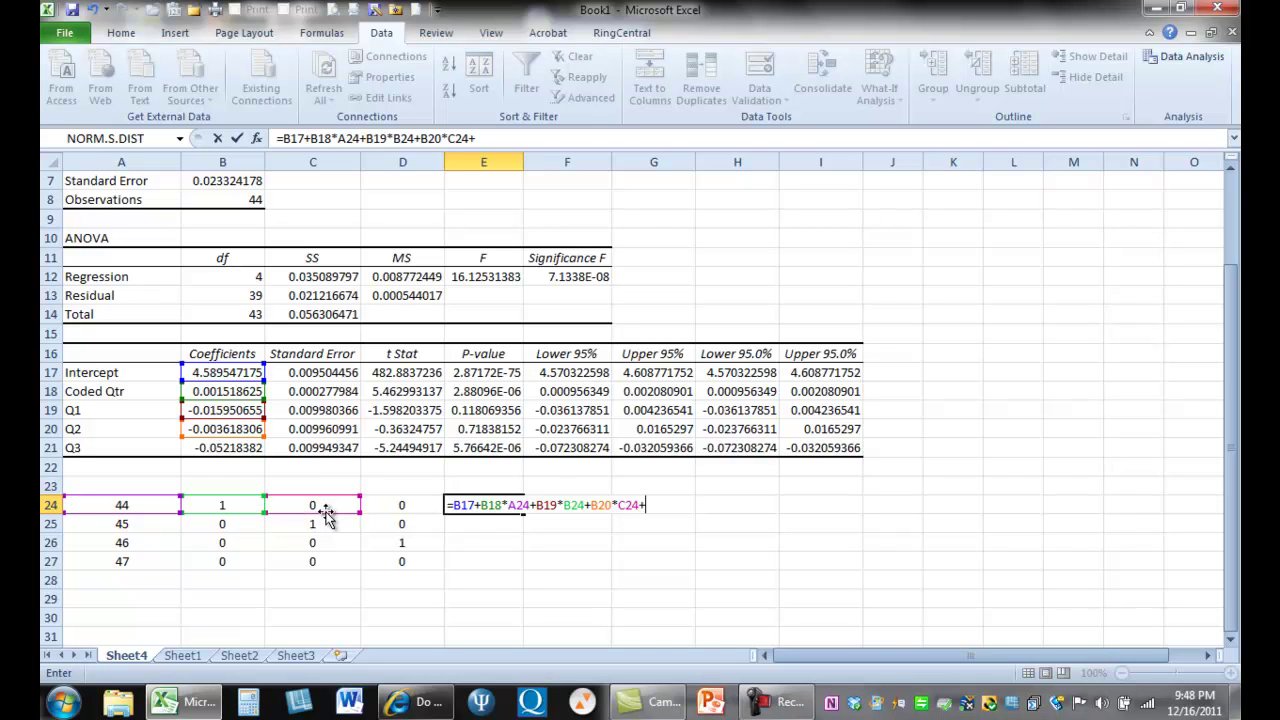
pyautogui.click(232, 447)
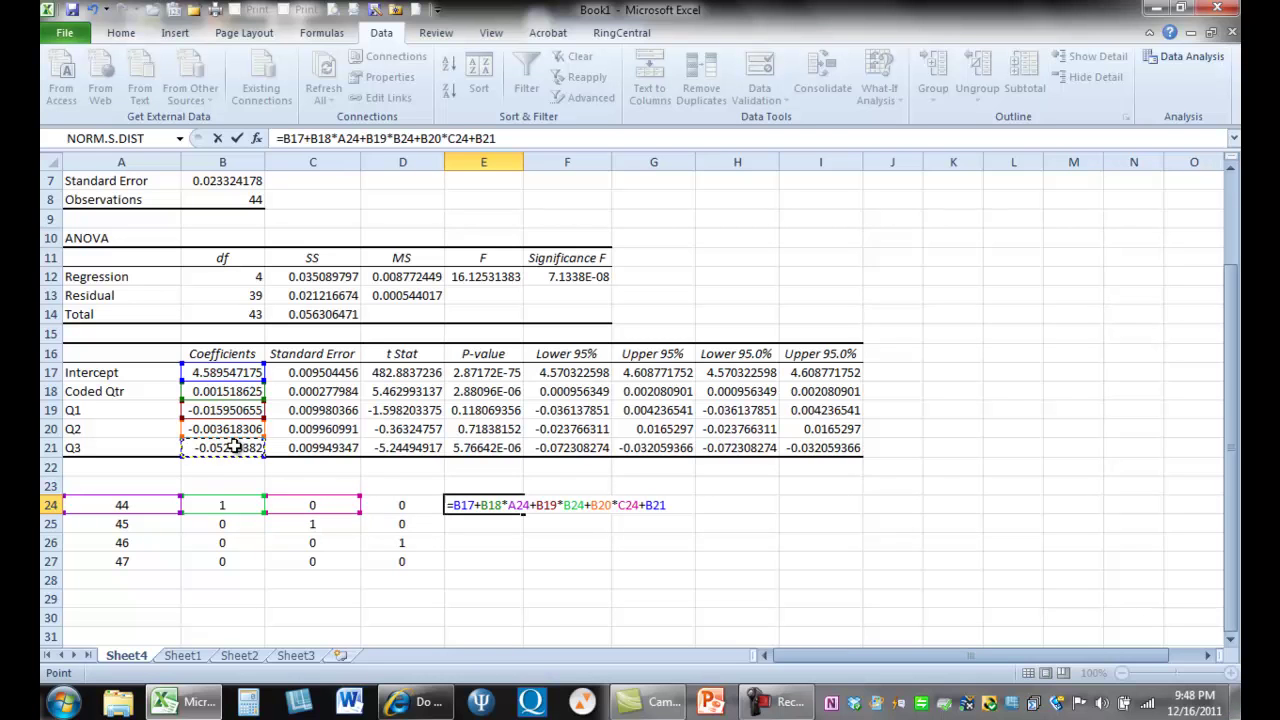
pyautogui.write('*')
pyautogui.click(397, 502)
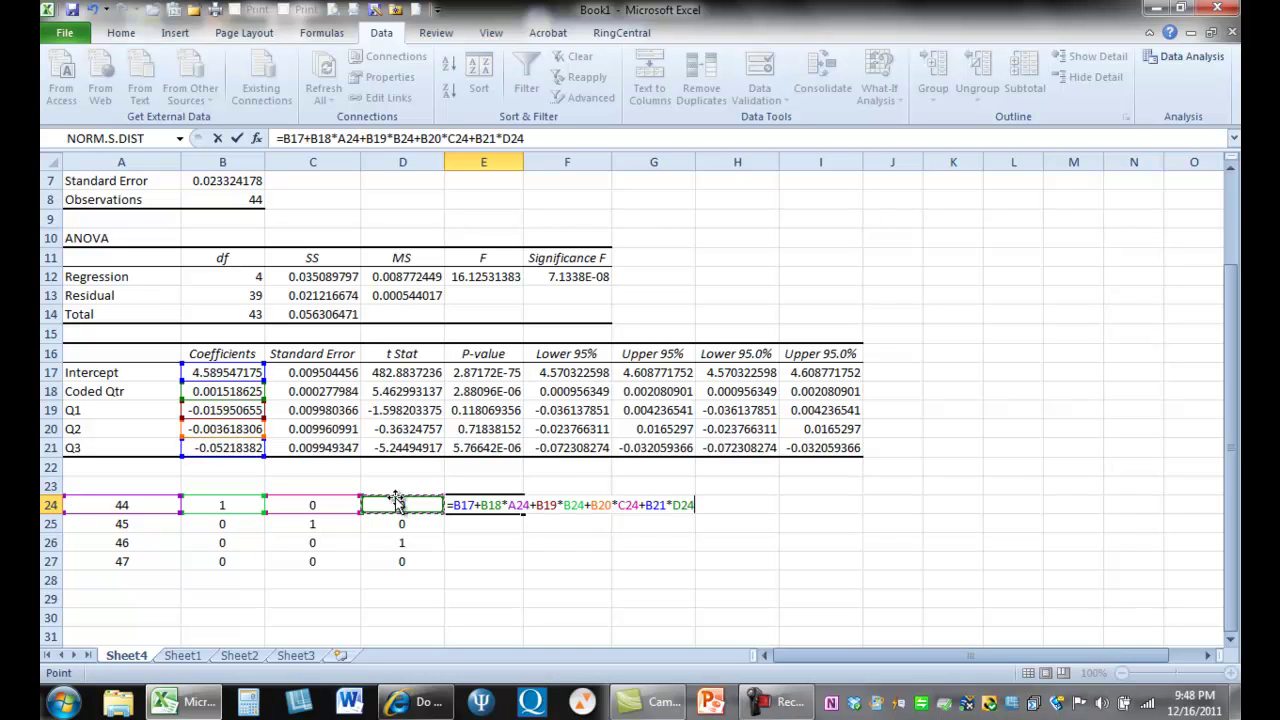
# - Make the coefficient references $B$17 through $B$21 absolute in the E24 formula and enter it
pyautogui.click(473, 506)
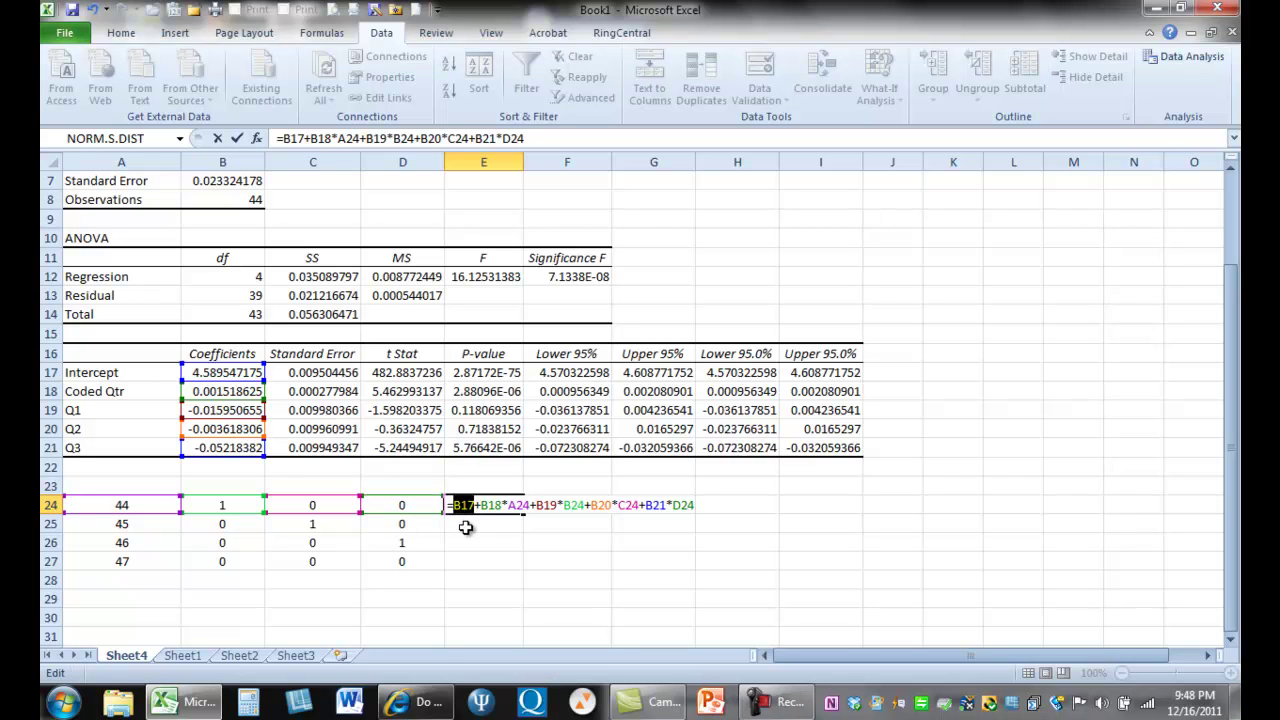
pyautogui.press('F4')
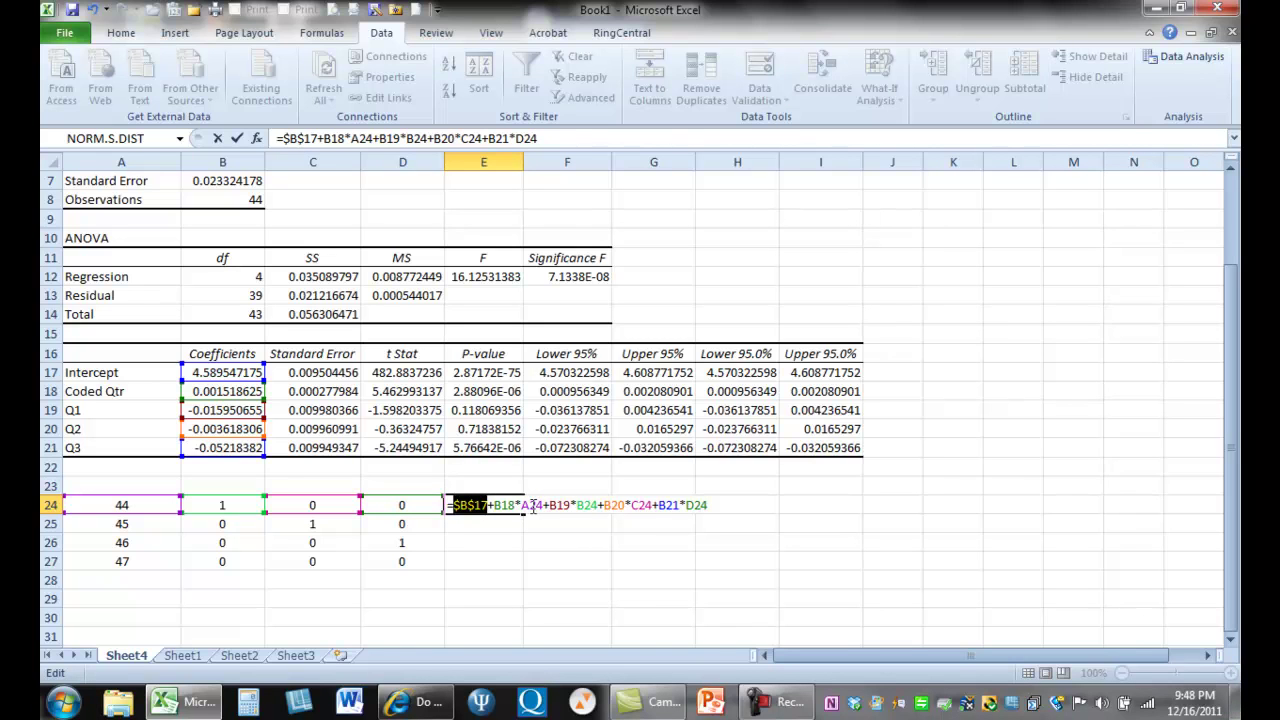
pyautogui.click(516, 506)
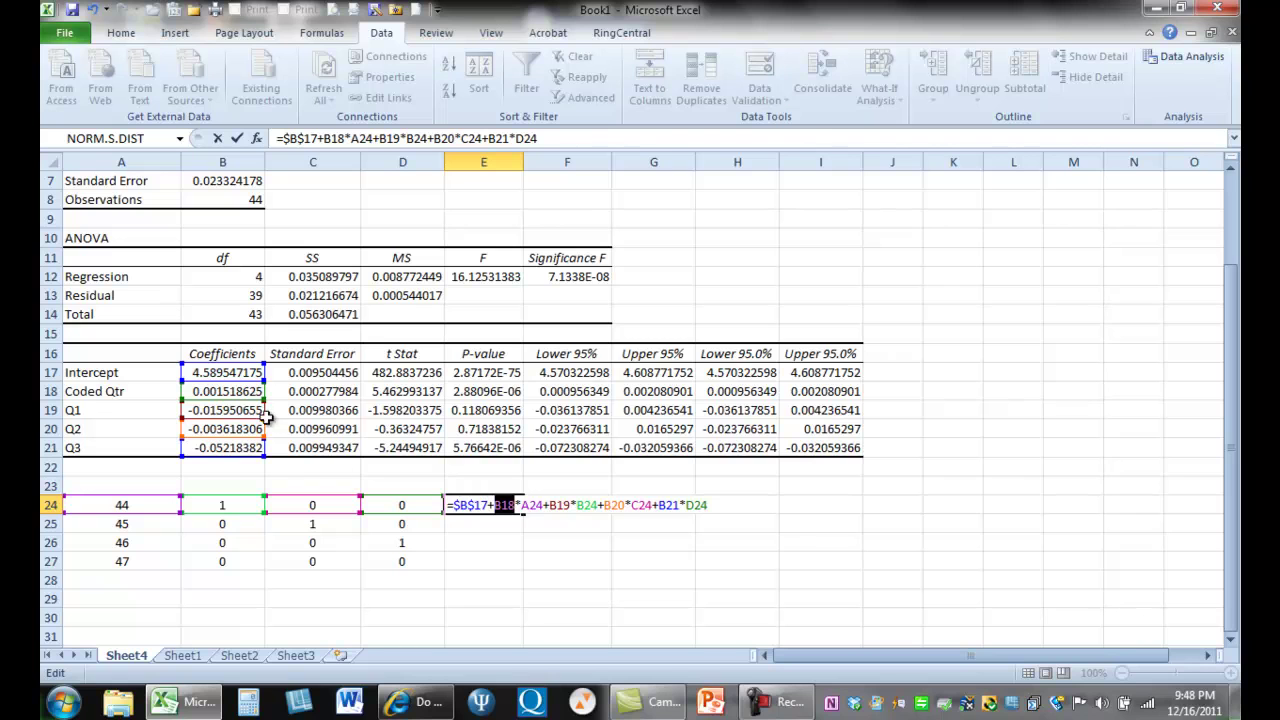
pyautogui.press('F4')
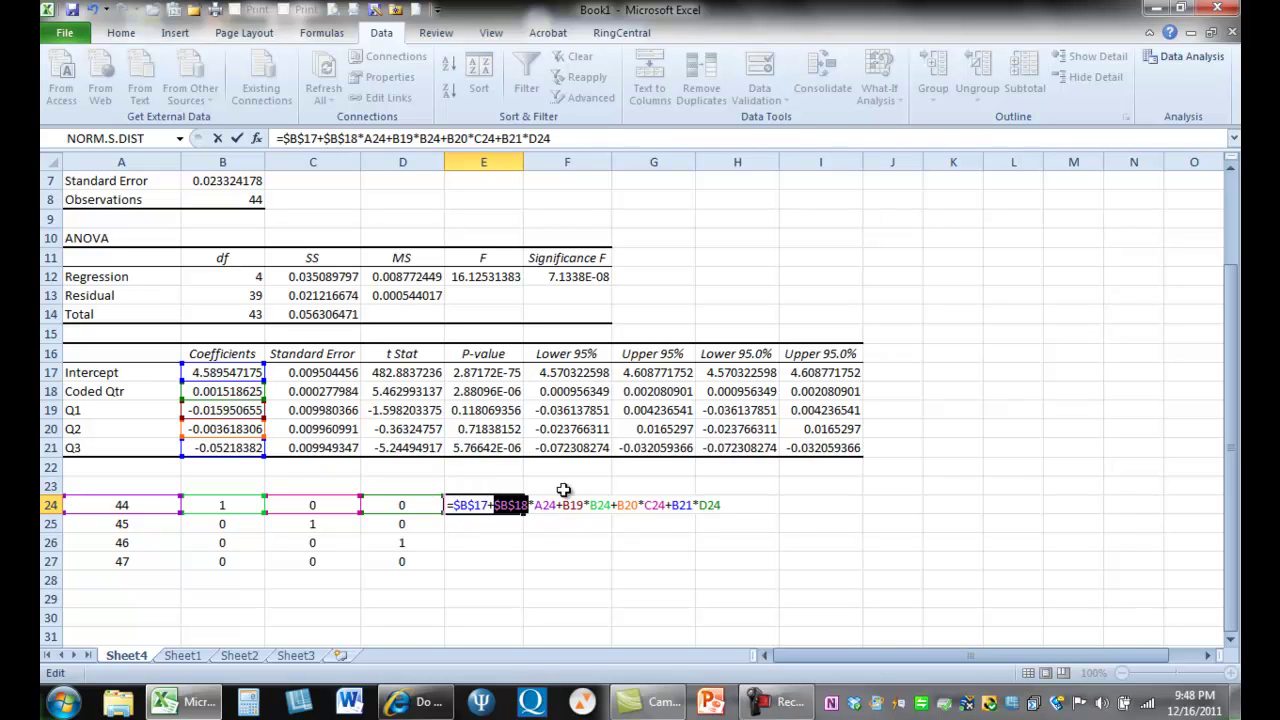
pyautogui.moveTo(585, 509); pyautogui.dragTo(564, 508)
pyautogui.press('F4')
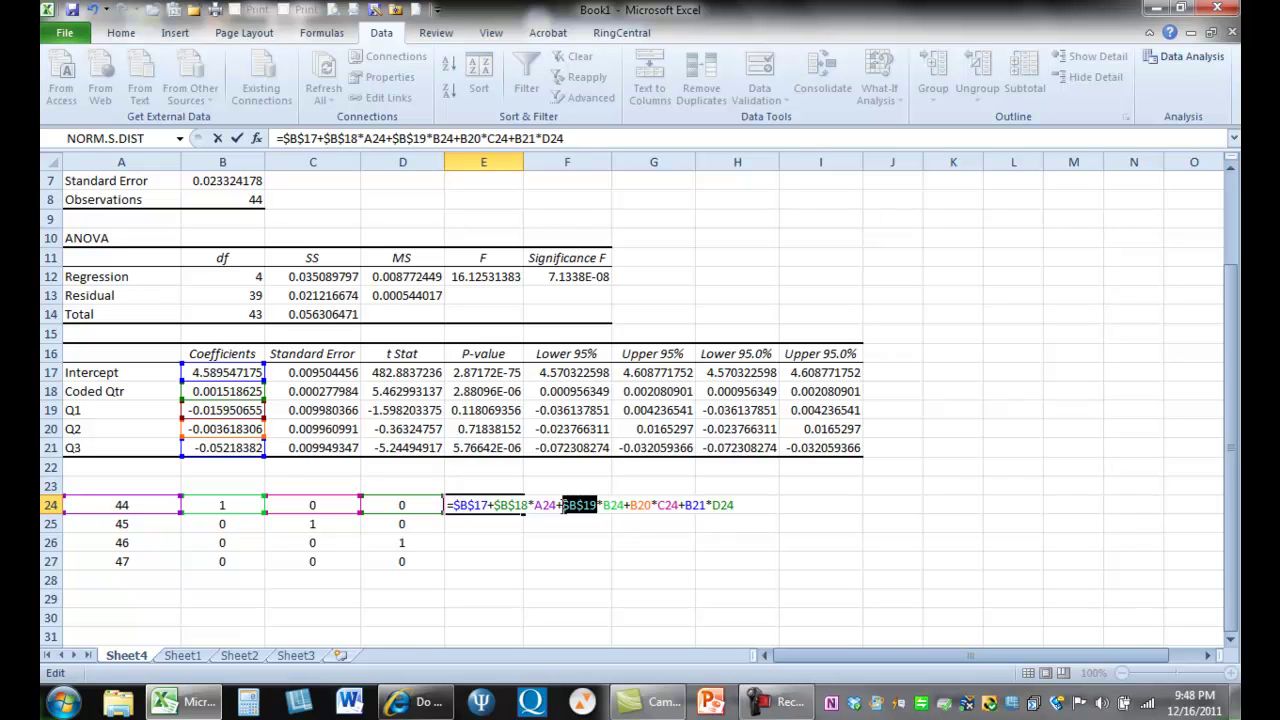
pyautogui.moveTo(651, 504); pyautogui.dragTo(637, 505)
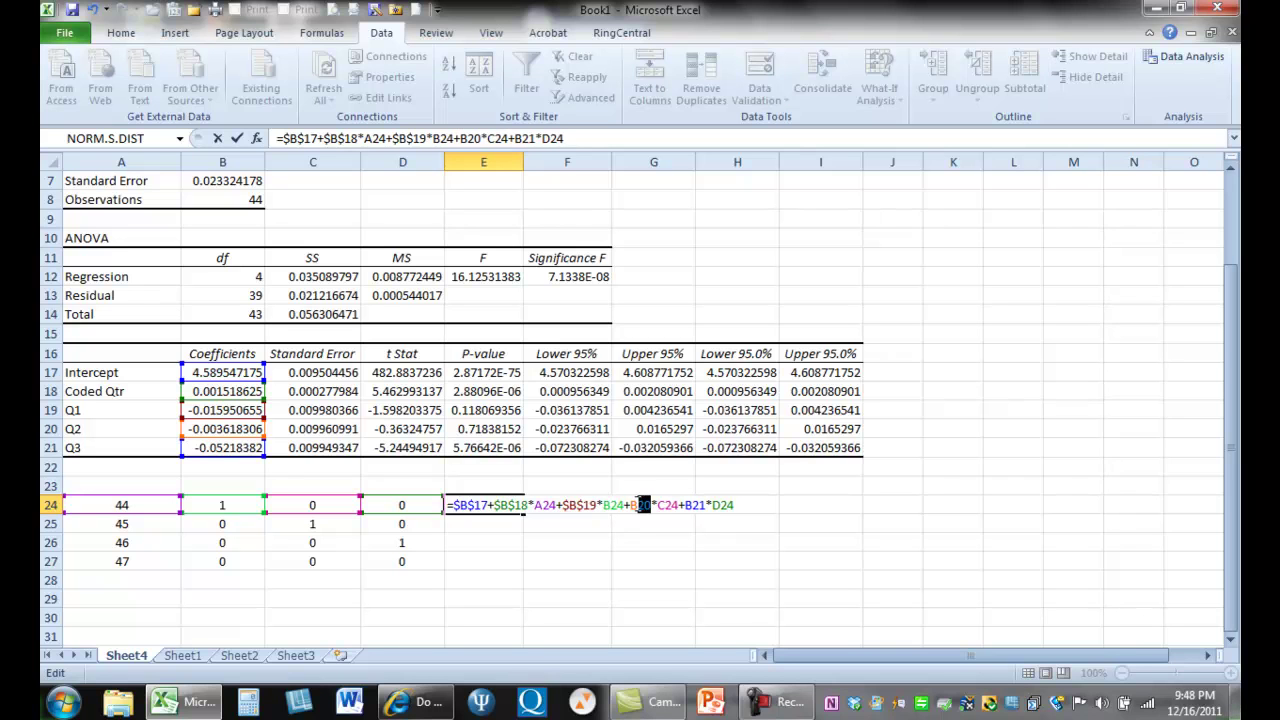
pyautogui.press('F4')
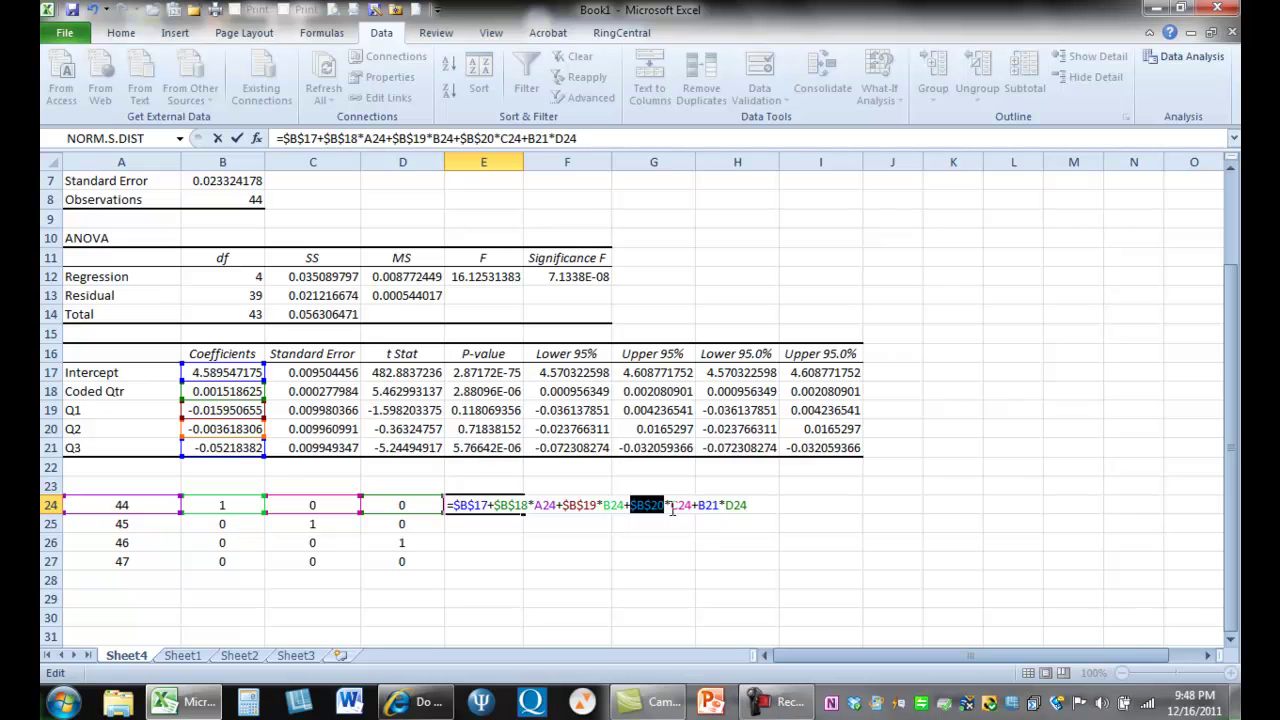
pyautogui.moveTo(719, 503); pyautogui.dragTo(699, 504)
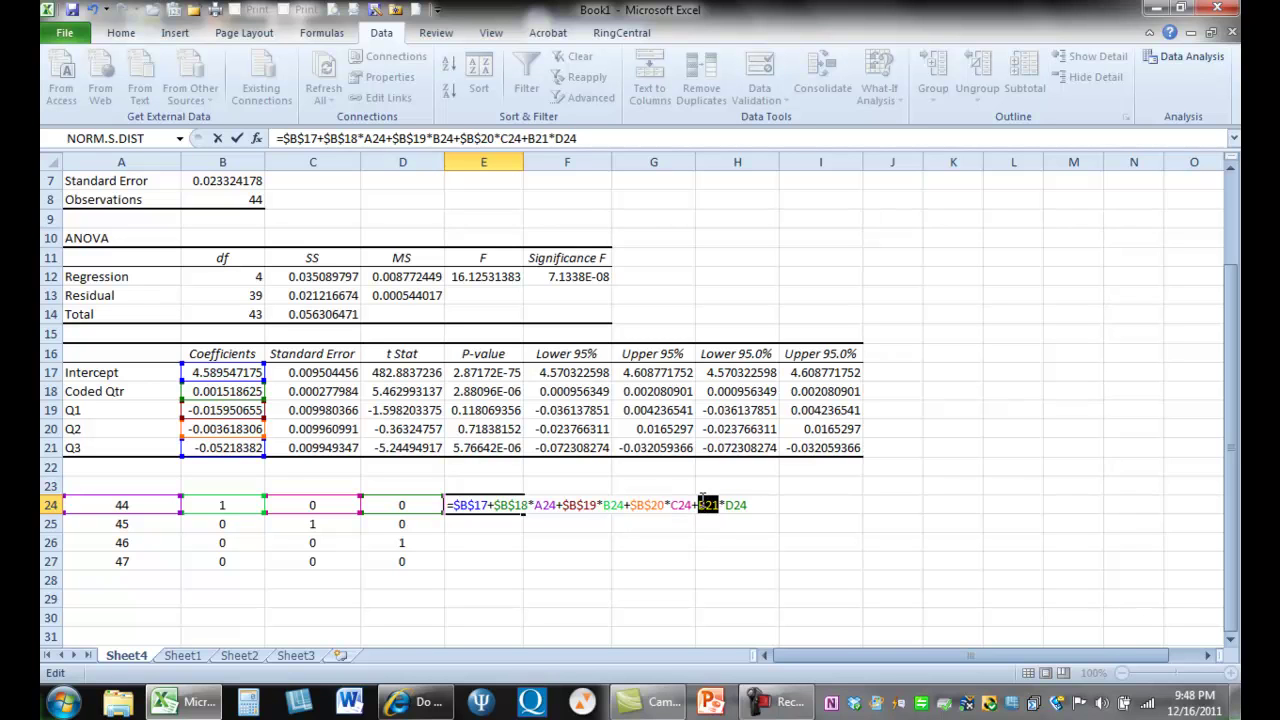
pyautogui.press('F4')
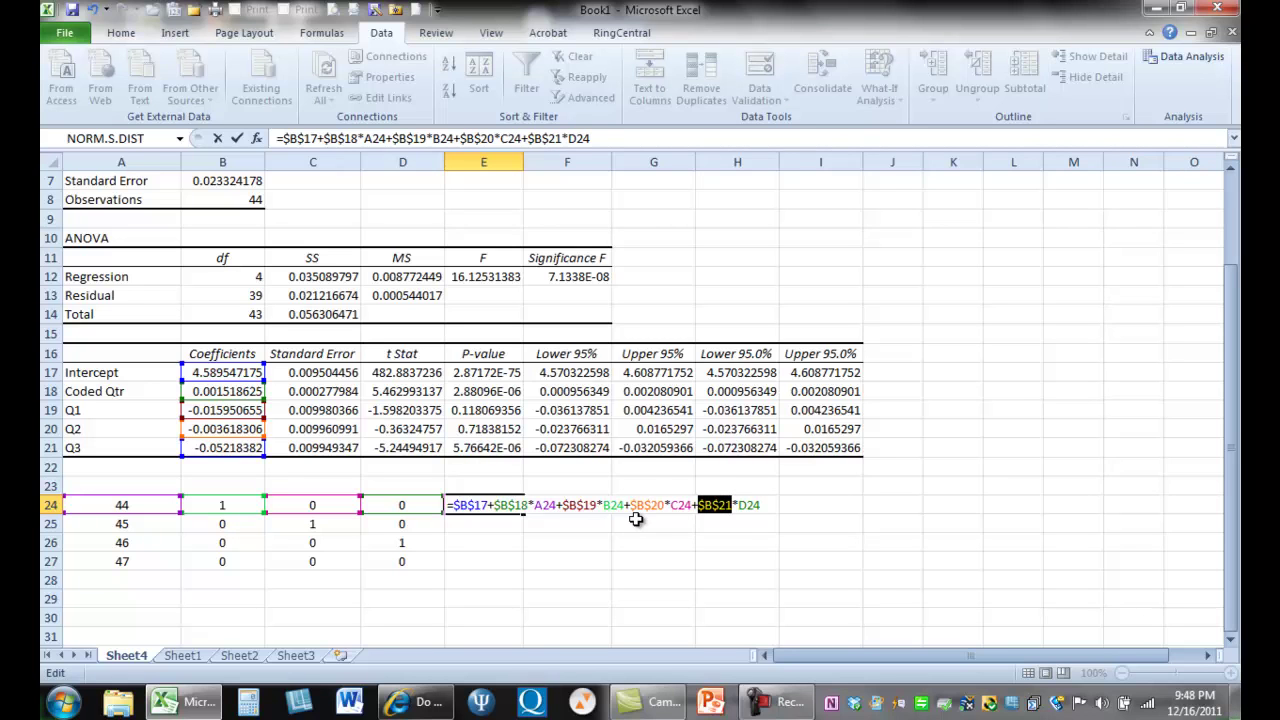
pyautogui.click(618, 138)
pyautogui.press('Return')
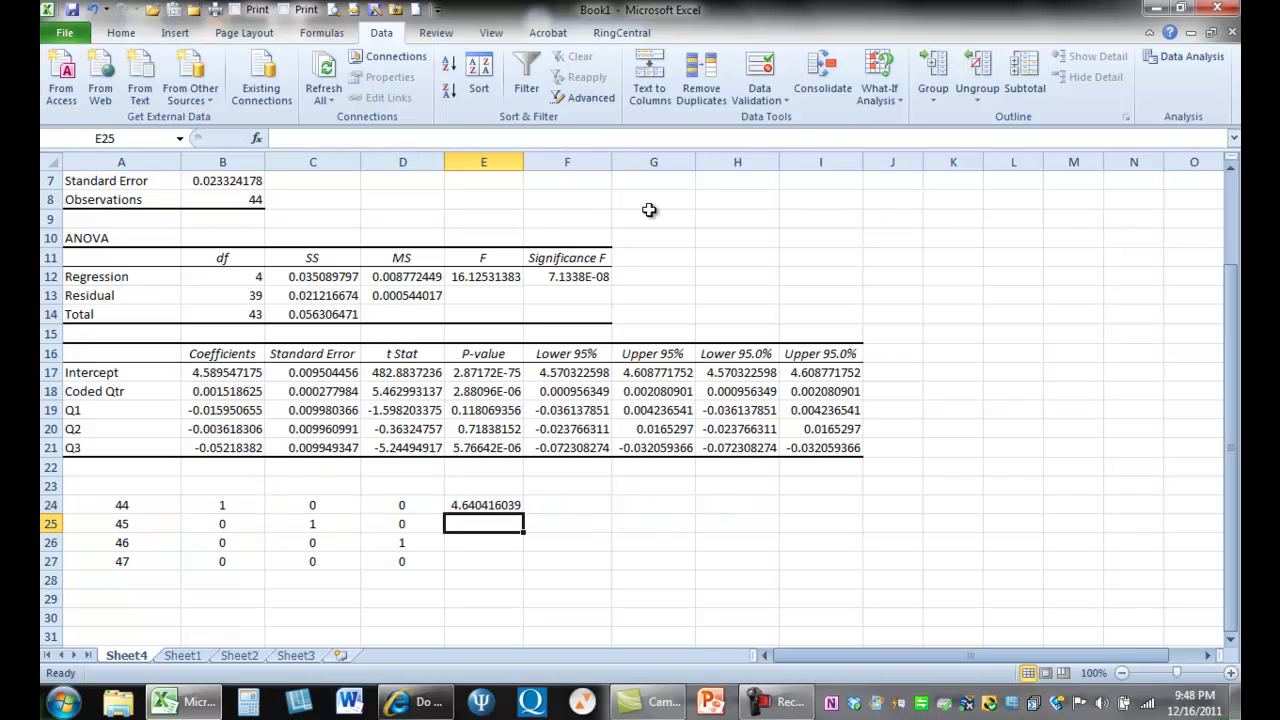
# - Copy the log forecast formula from E24 into E25:E27, and widen column E
pyautogui.click(494, 506)
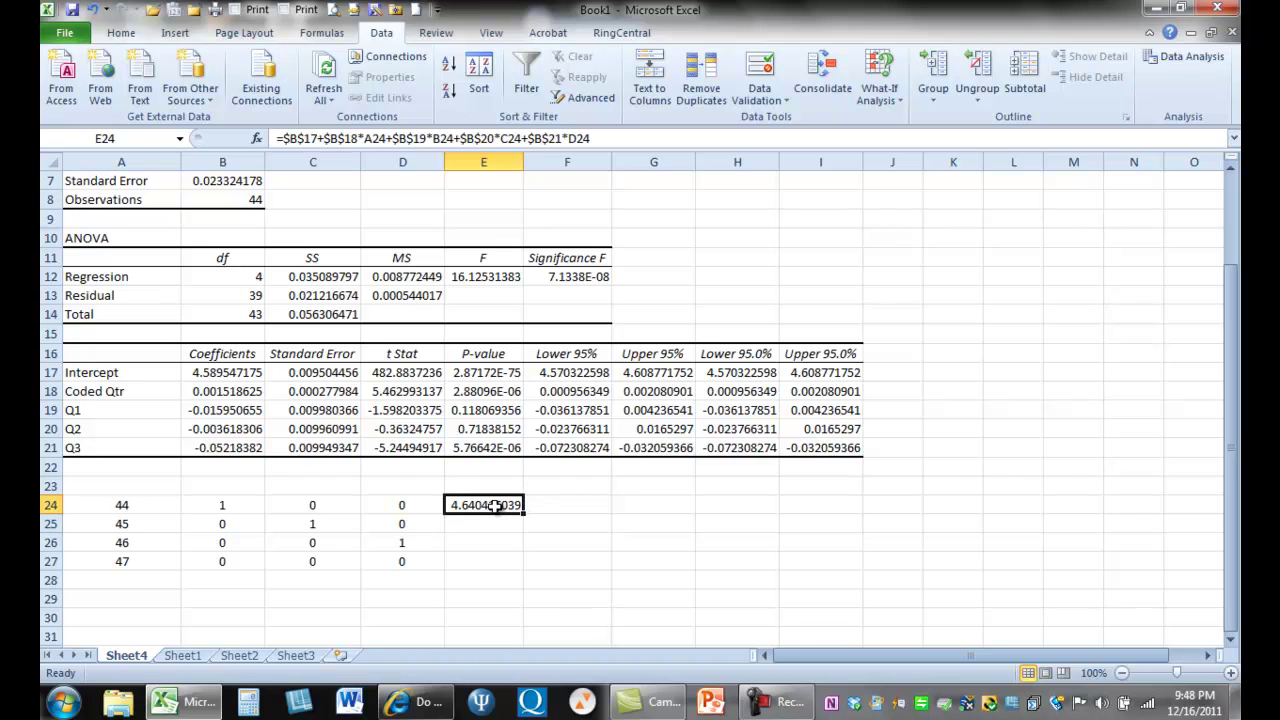
pyautogui.hotkey('ctrl', 'c')
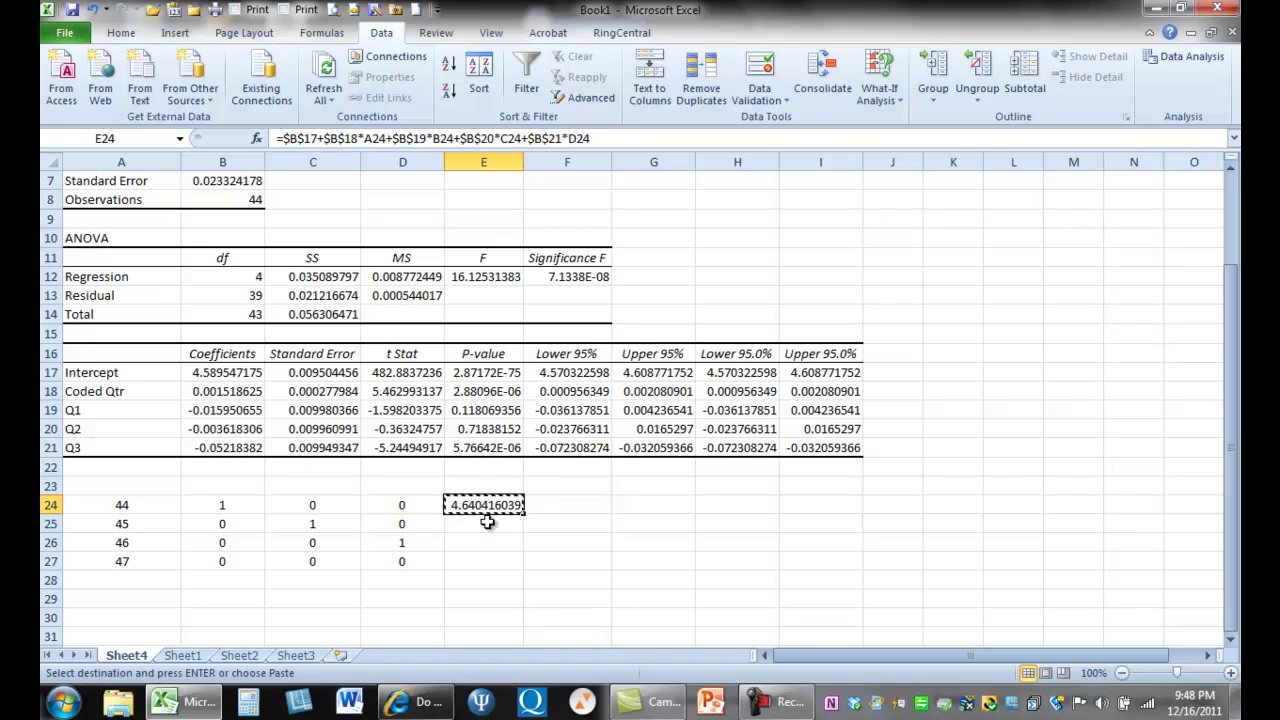
pyautogui.moveTo(497, 522); pyautogui.dragTo(485, 558)
pyautogui.hotkey('ctrl', 'v')
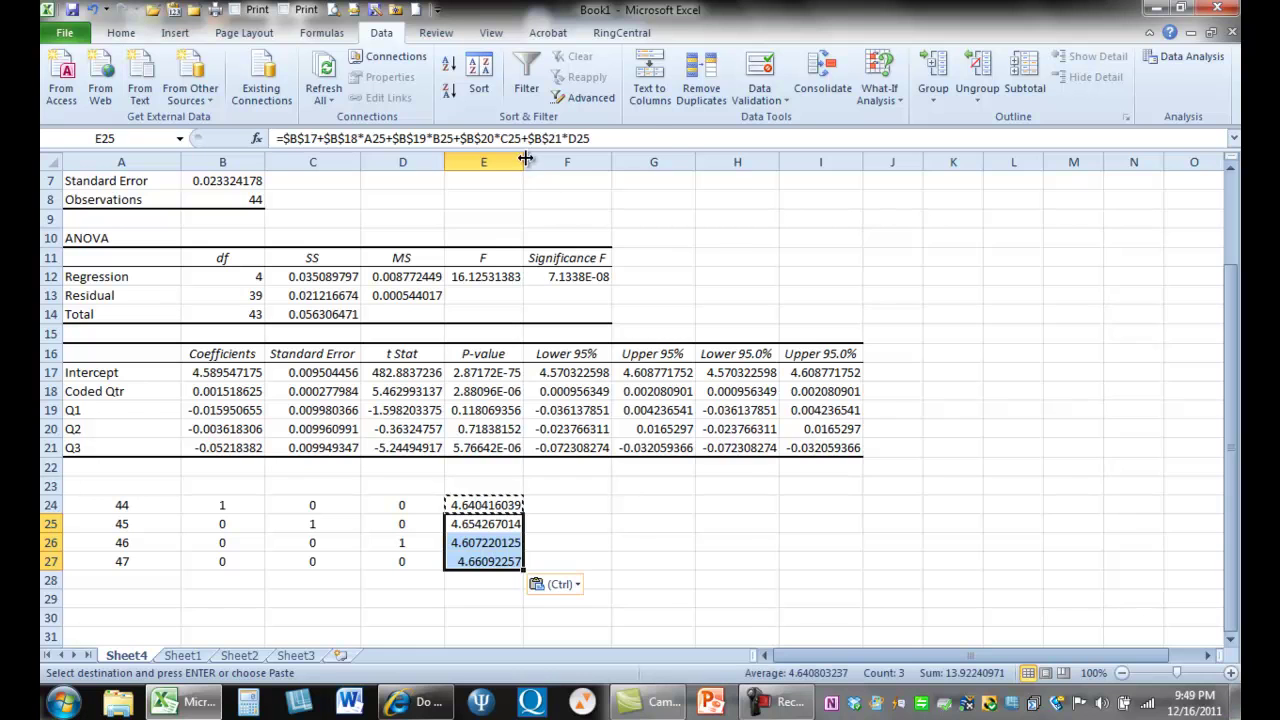
pyautogui.moveTo(523, 162); pyautogui.dragTo(580, 171)
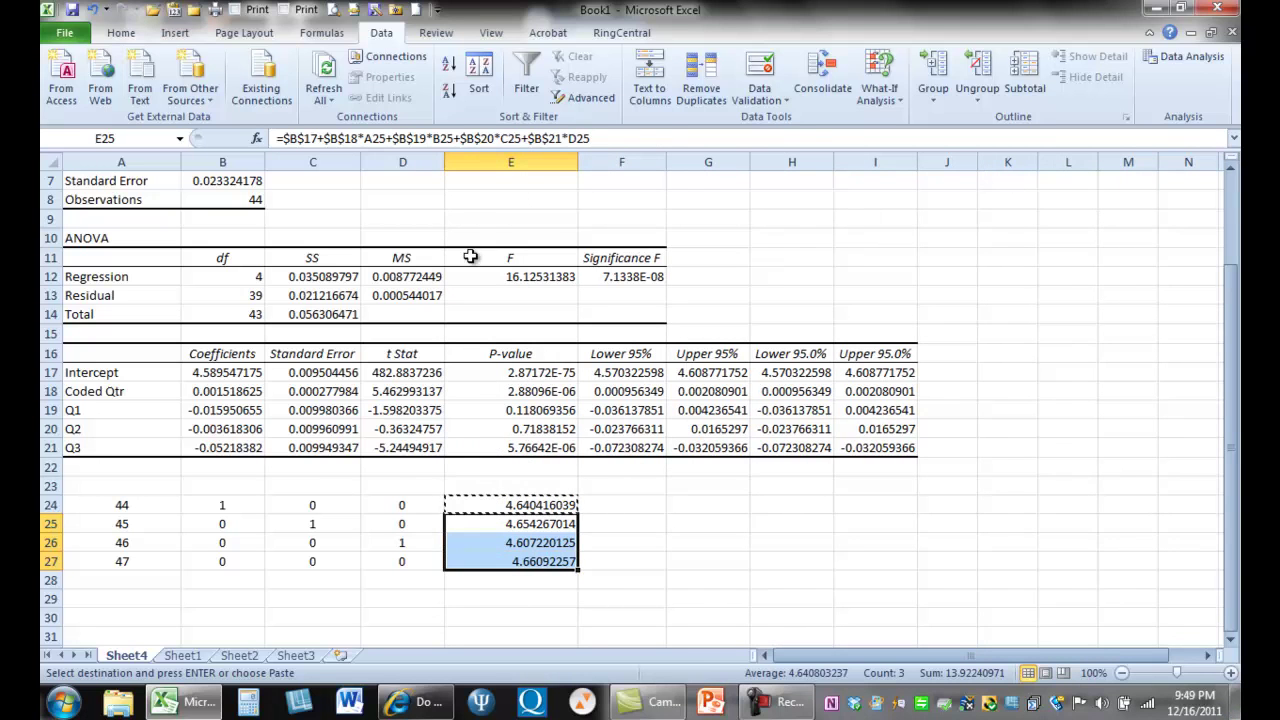
# - Convert the first log forecast back to revenue by entering =10^E24 in F24
pyautogui.click(504, 502)
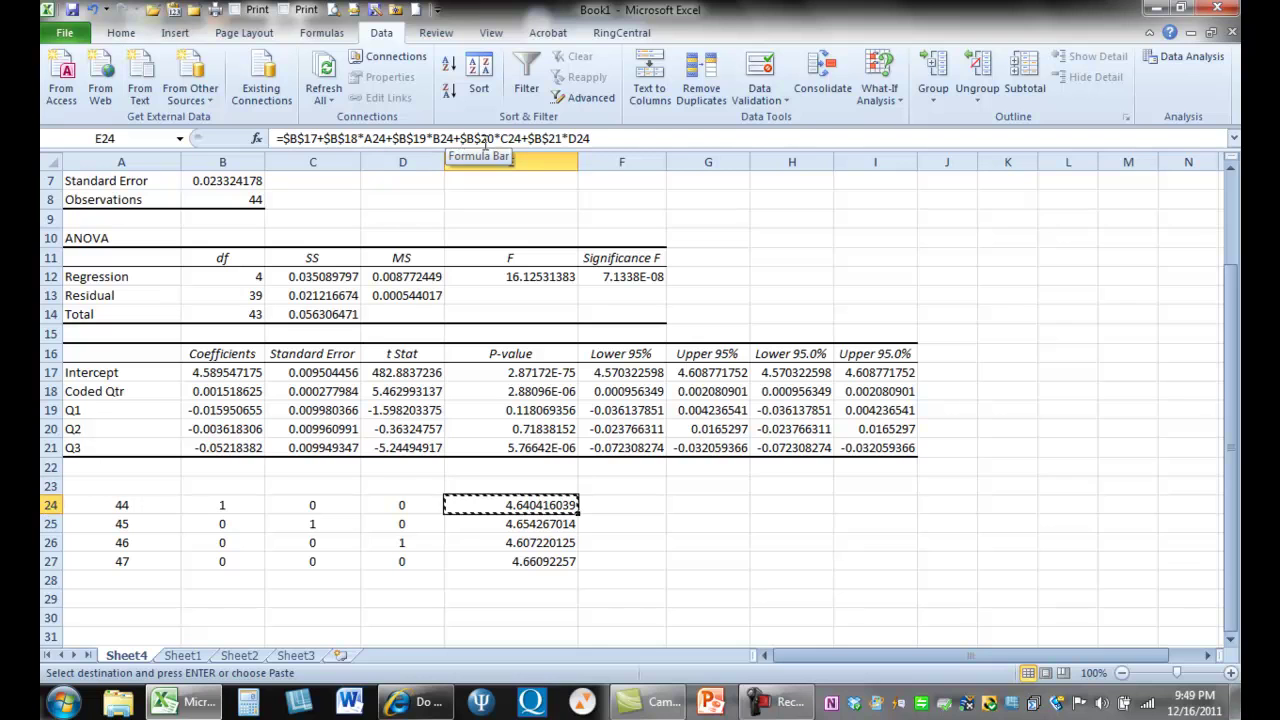
pyautogui.click(487, 521)
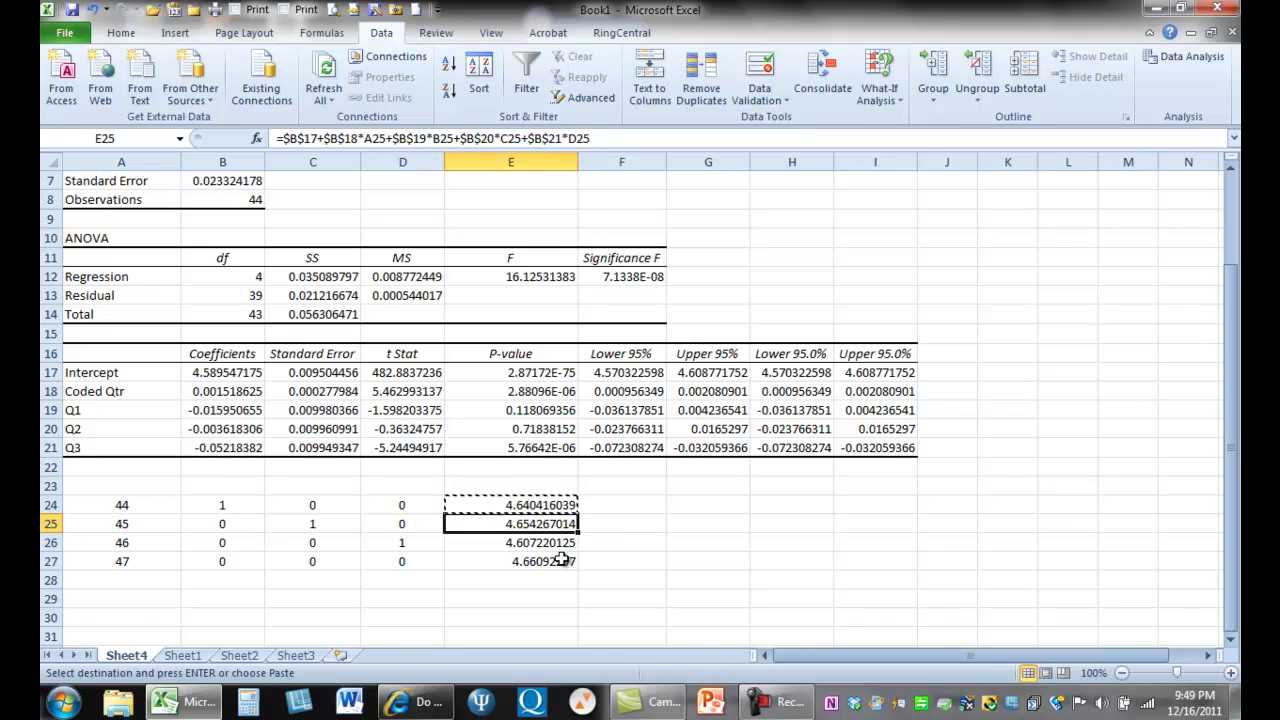
pyautogui.click(610, 504)
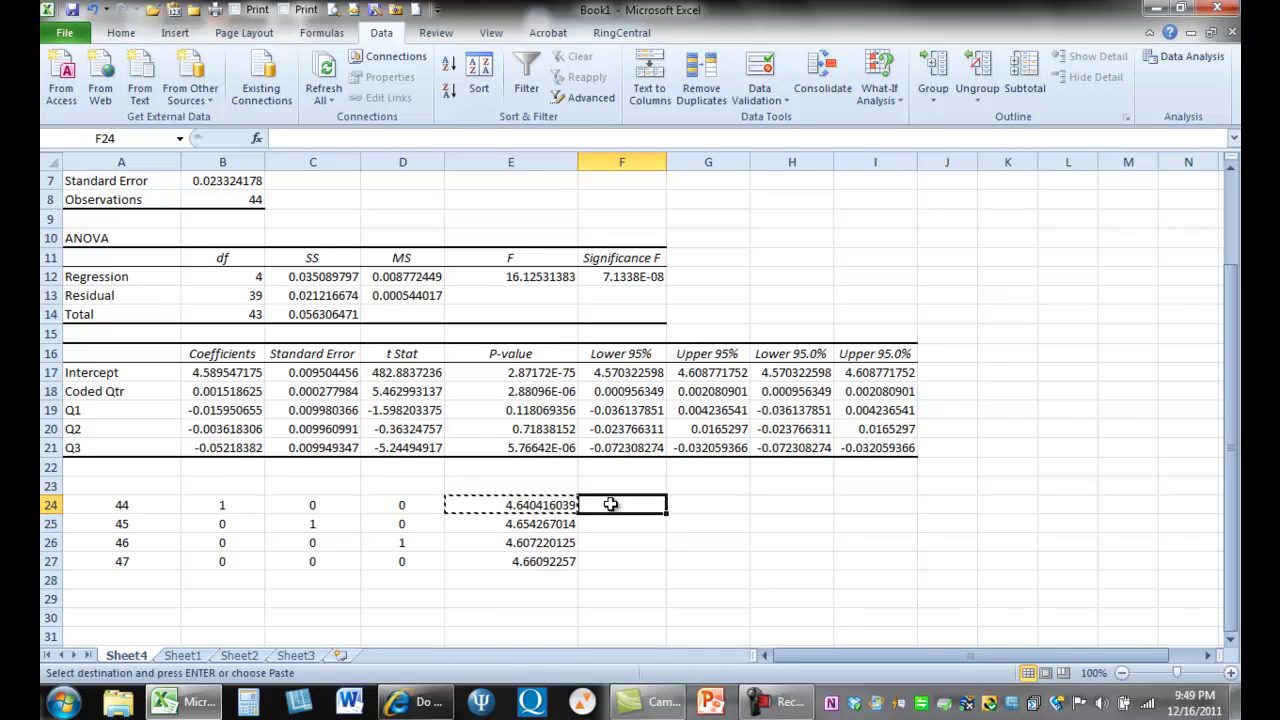
pyautogui.press('Escape')
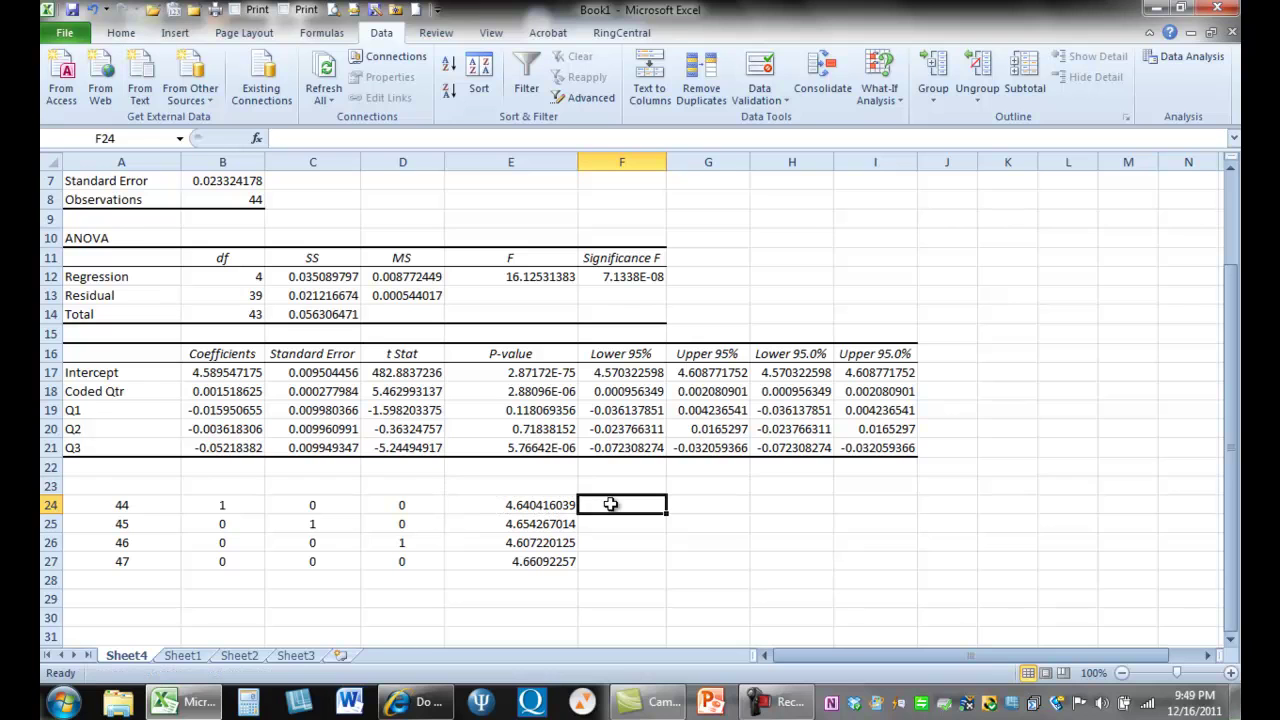
pyautogui.write('=')
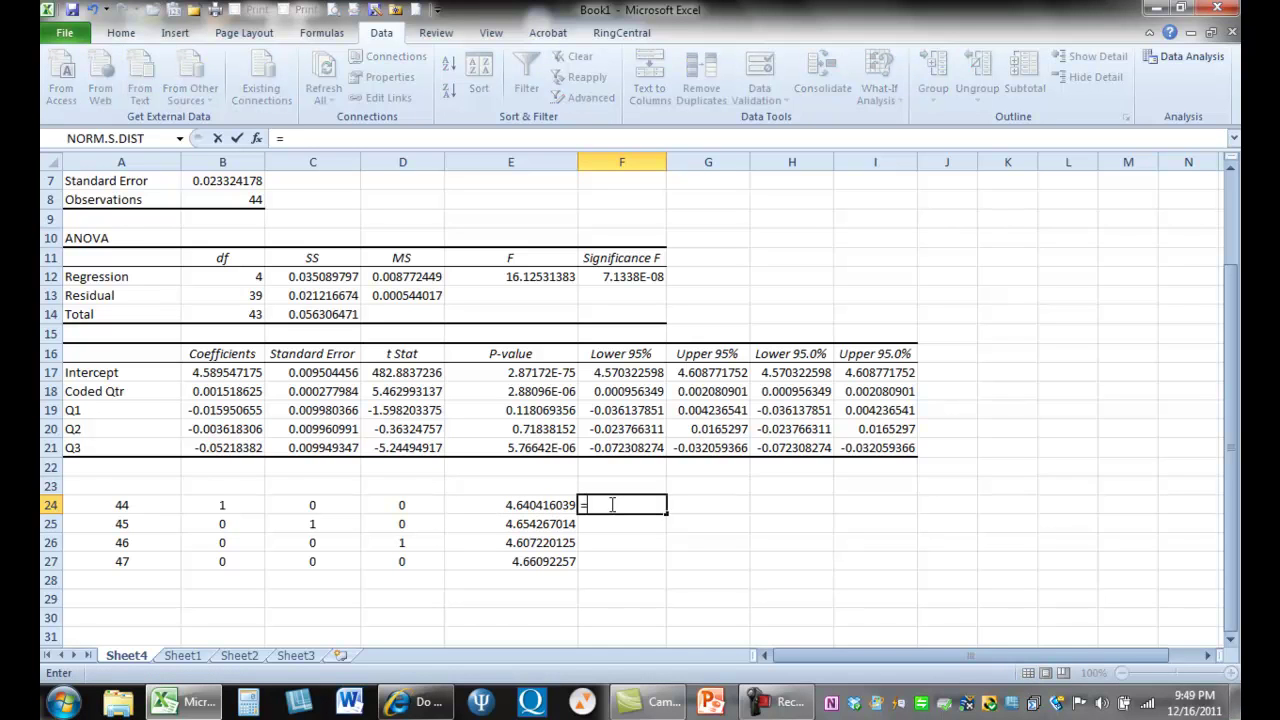
pyautogui.write('10^')
pyautogui.click(553, 505)
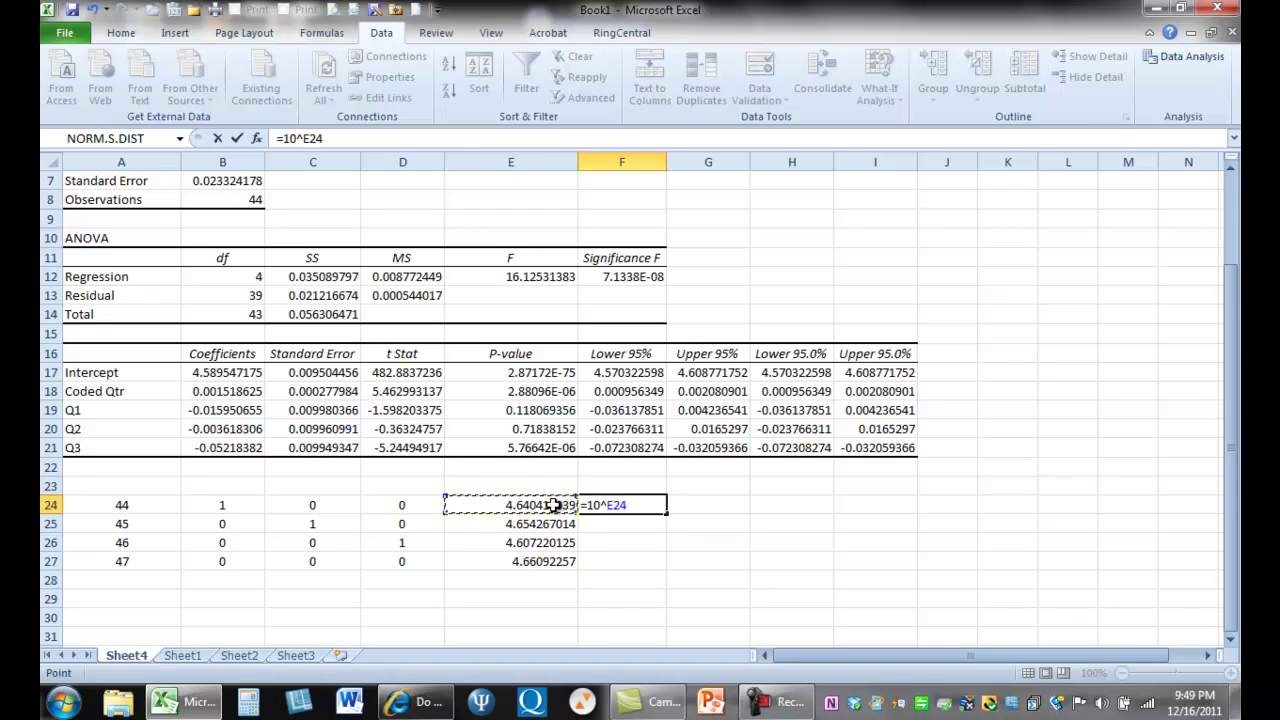
pyautogui.press('Return')
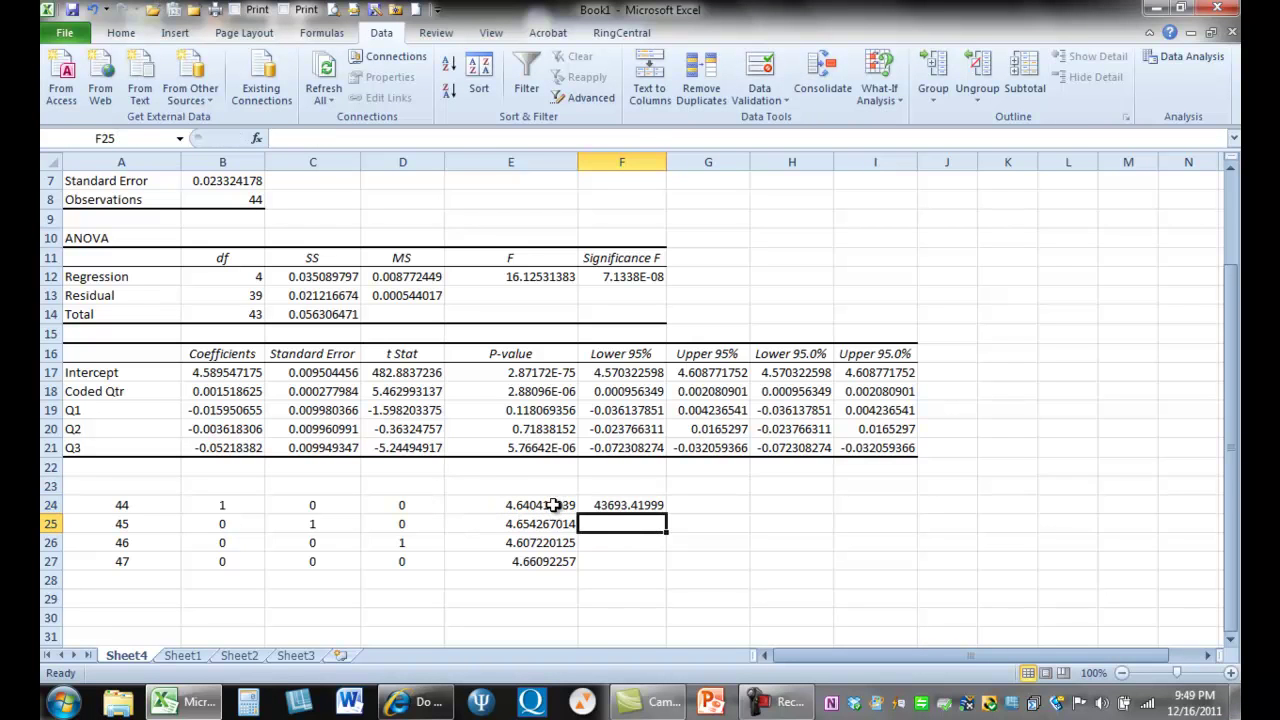
# - Copy the revenue forecast formula from F24 into F25:F27
pyautogui.click(638, 505)
pyautogui.hotkey('ctrl', 'c')
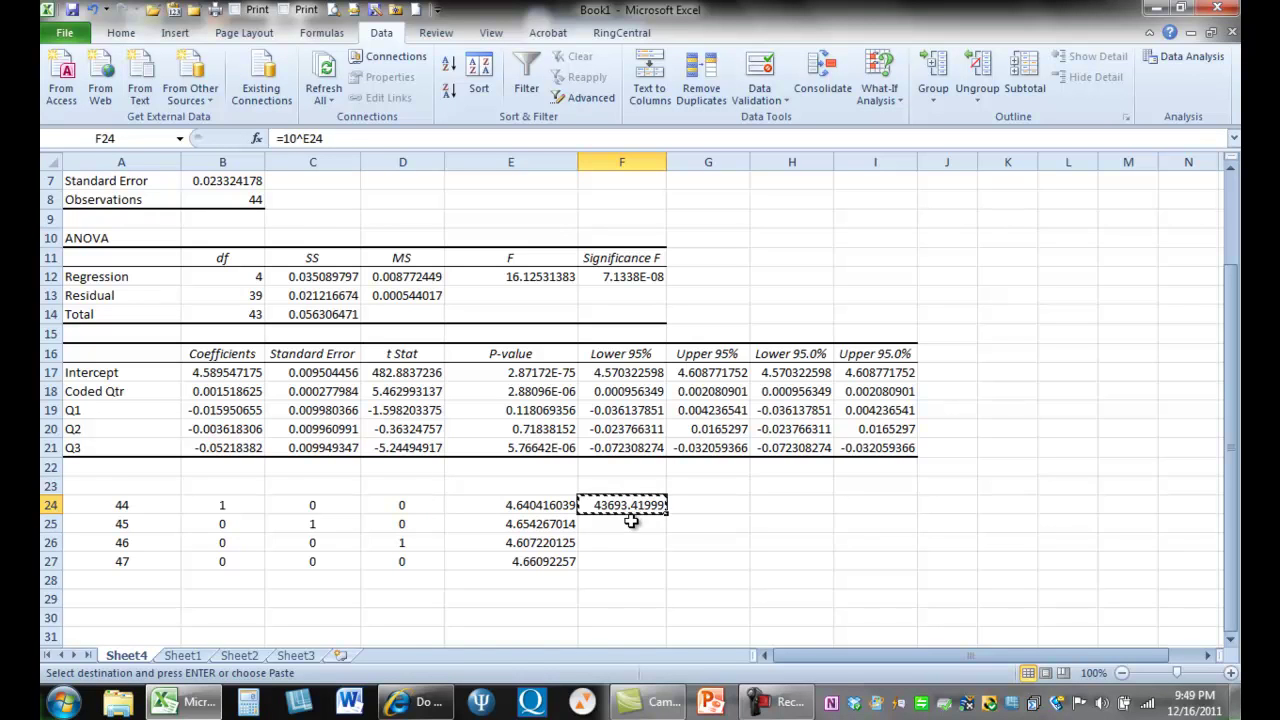
pyautogui.moveTo(632, 521); pyautogui.dragTo(631, 553)
pyautogui.hotkey('ctrl', 'v')
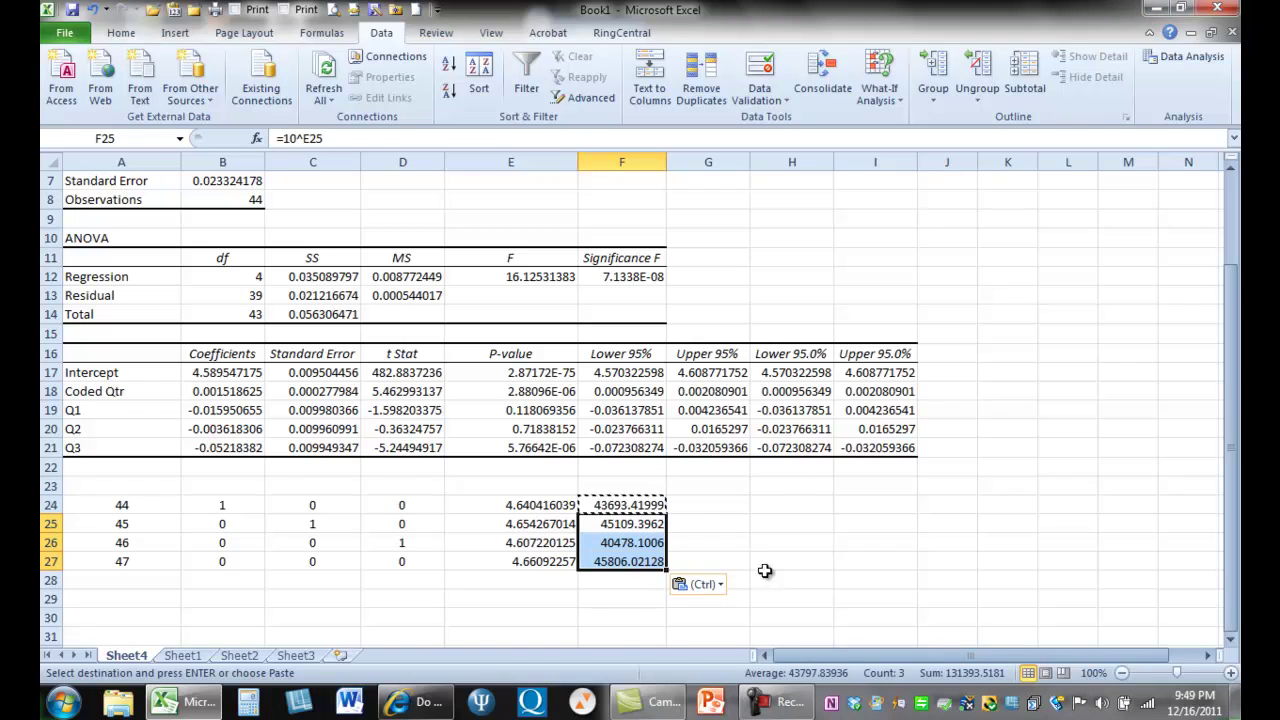
# - Switch to the MyMathLab homework in Internet Explorer, compare its part f 2007 forecasts with F24:F27, and return to Excel, clearing the copy selection
pyautogui.click(429, 701)
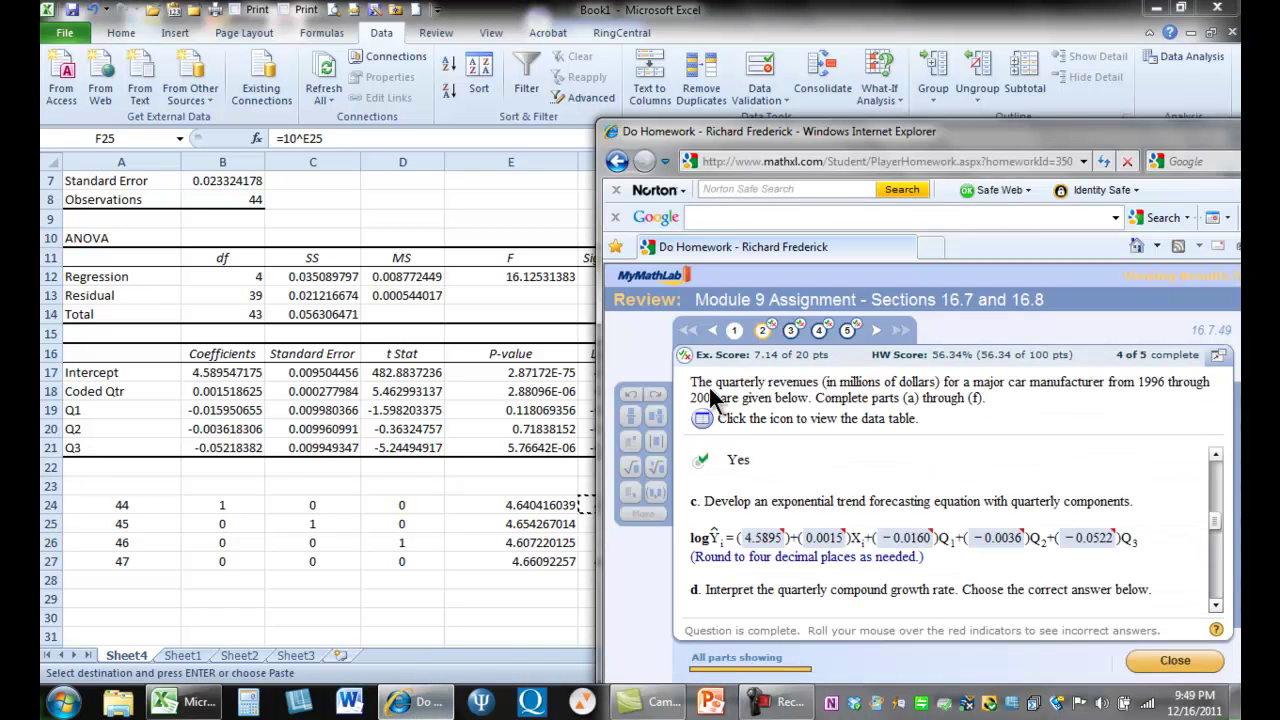
pyautogui.moveTo(958, 133); pyautogui.dragTo(939, 59)
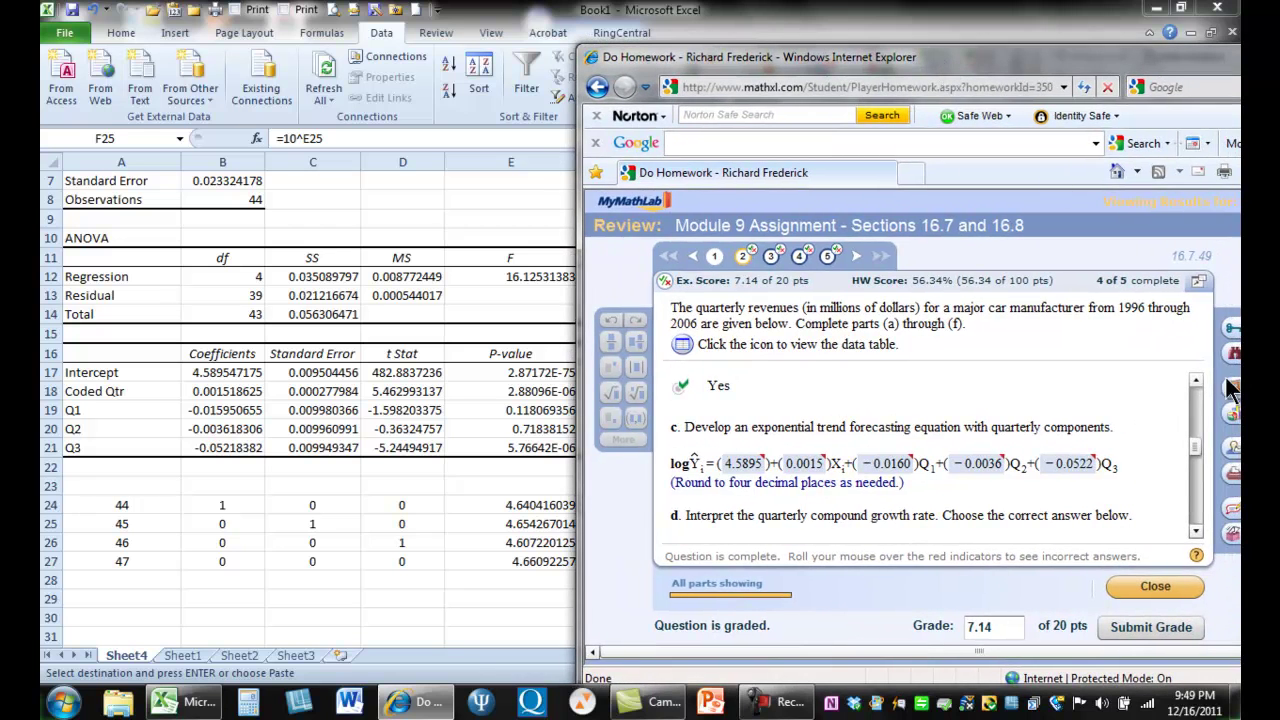
pyautogui.moveTo(1193, 441); pyautogui.dragTo(1193, 500)
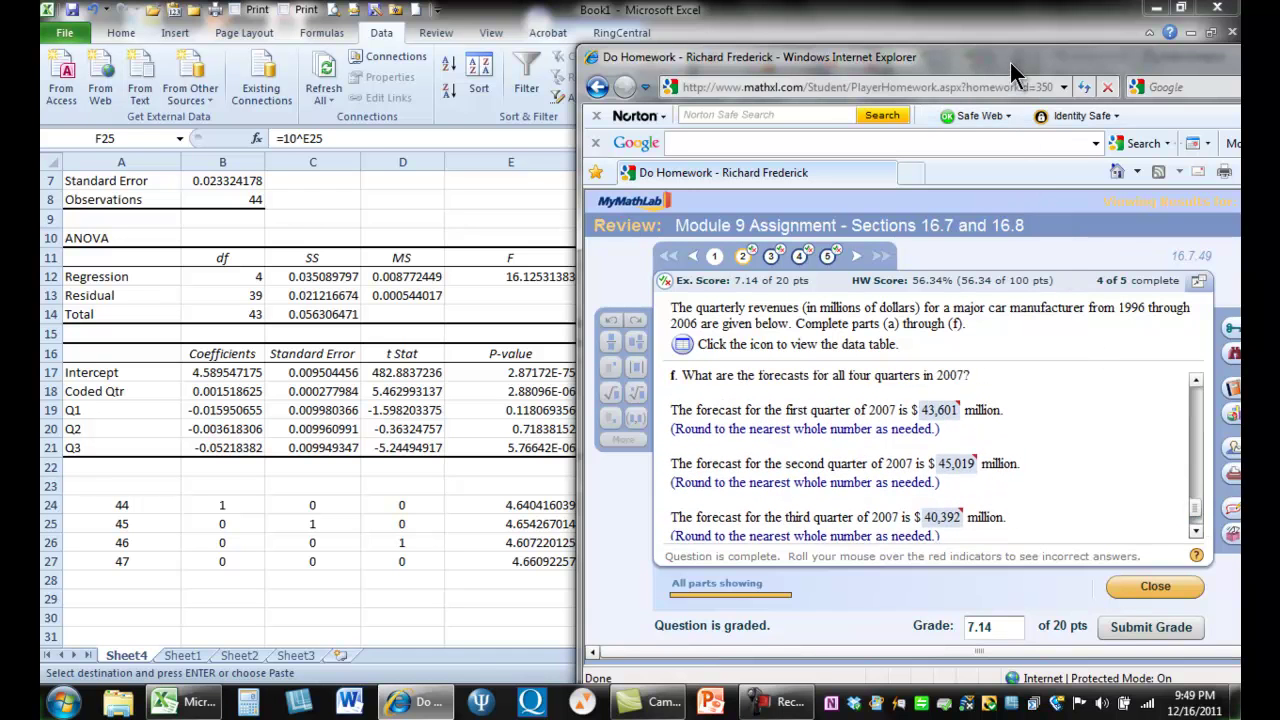
pyautogui.moveTo(1010, 62); pyautogui.dragTo(1110, 41)
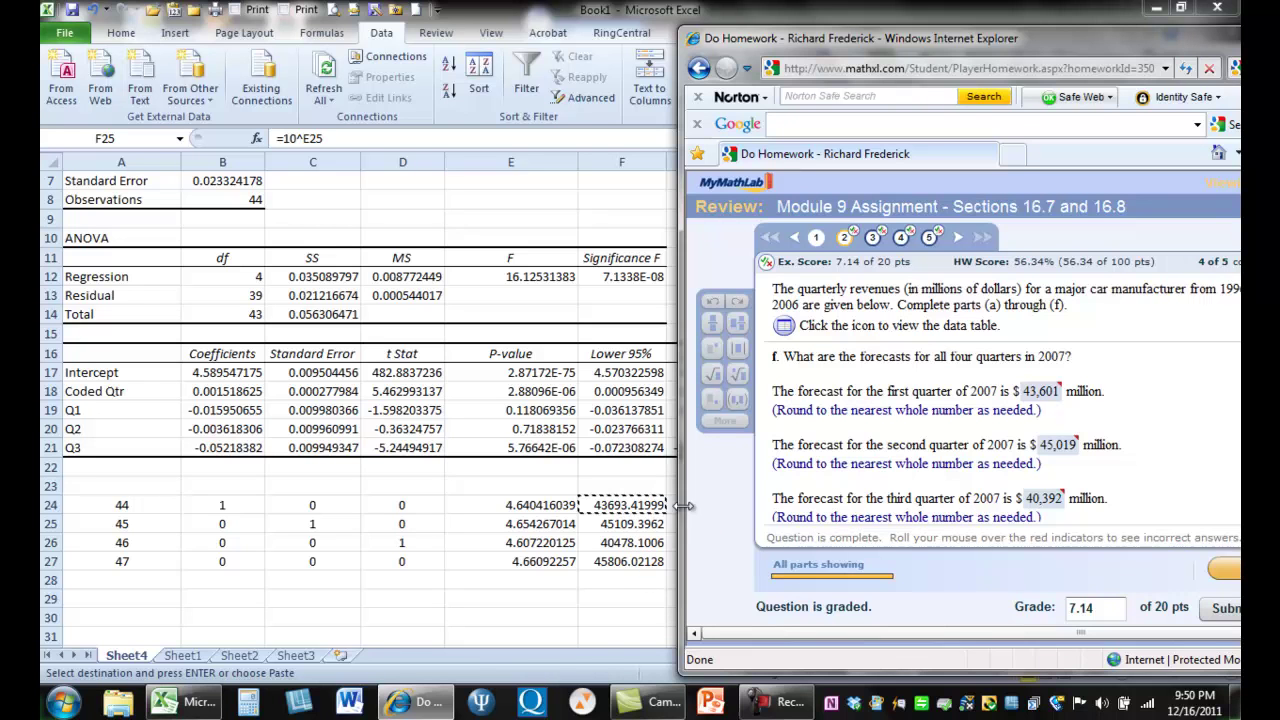
pyautogui.hotkey('alt', 'Tab')
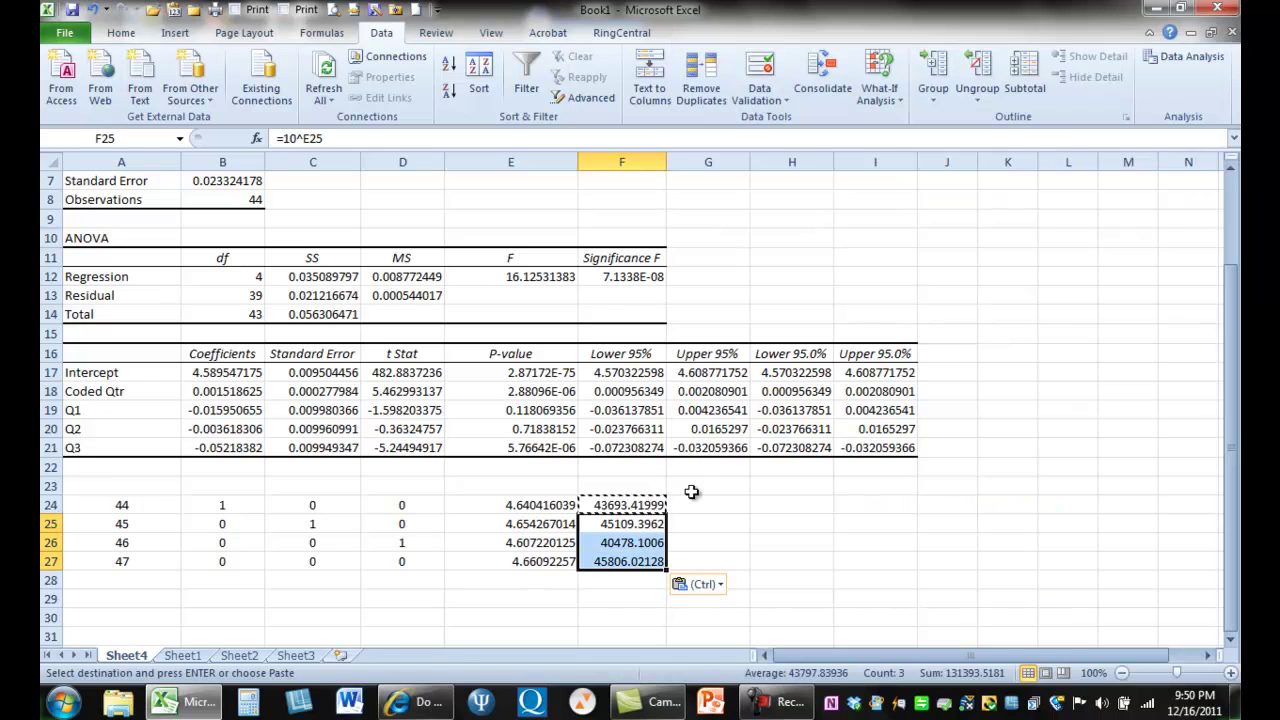
pyautogui.click(709, 505)
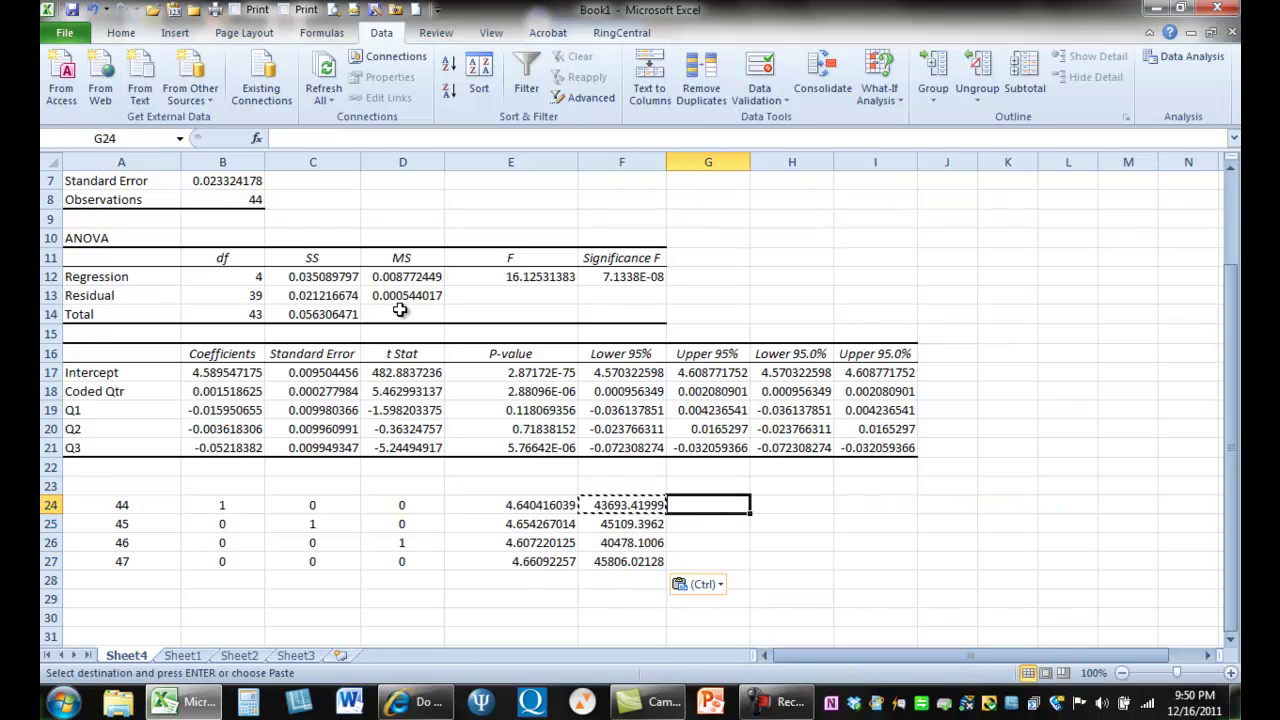
pyautogui.press('Escape')
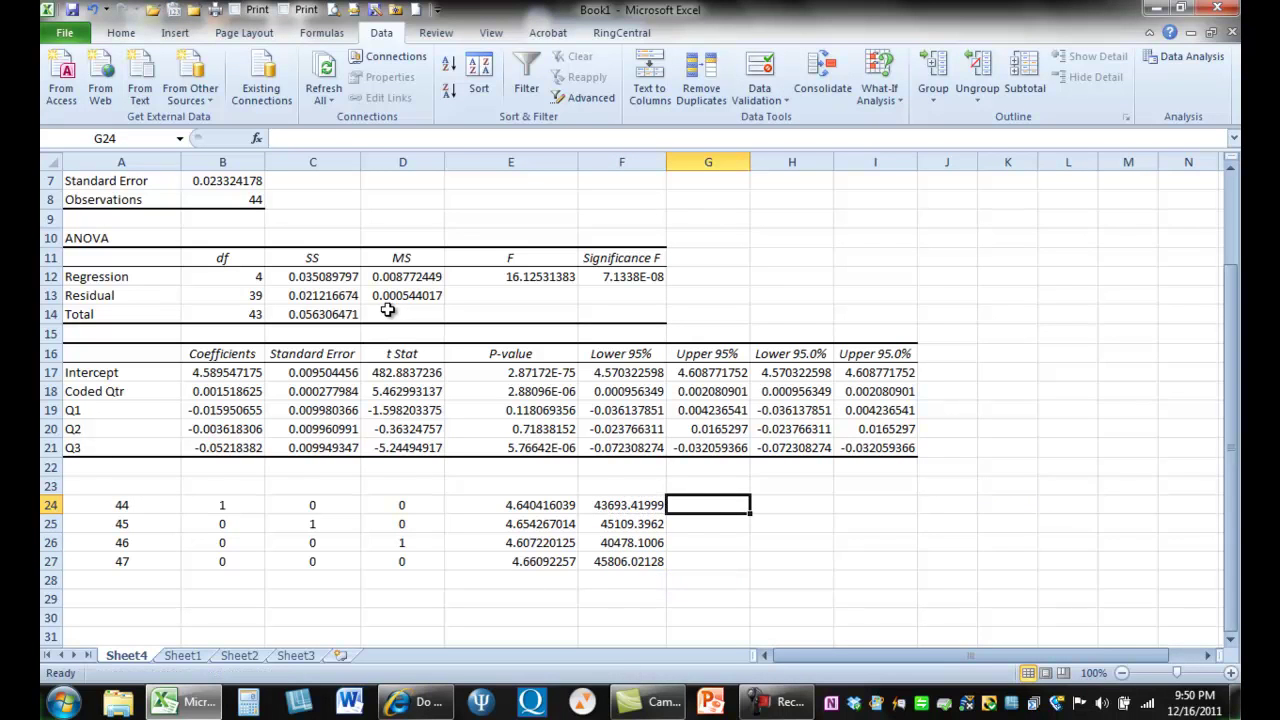